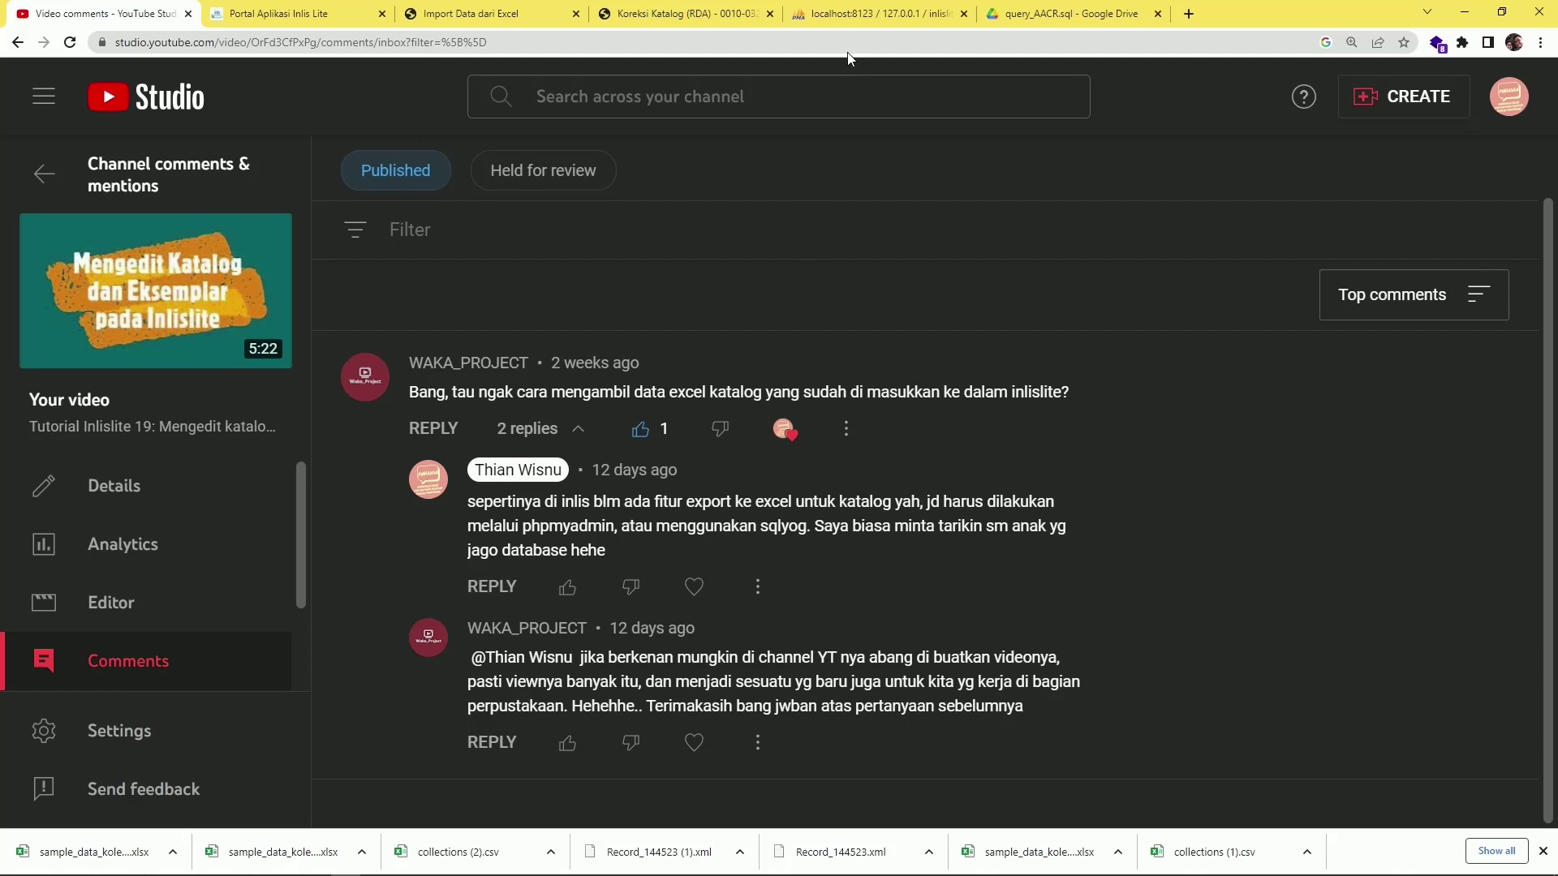
left_click(674, 23)
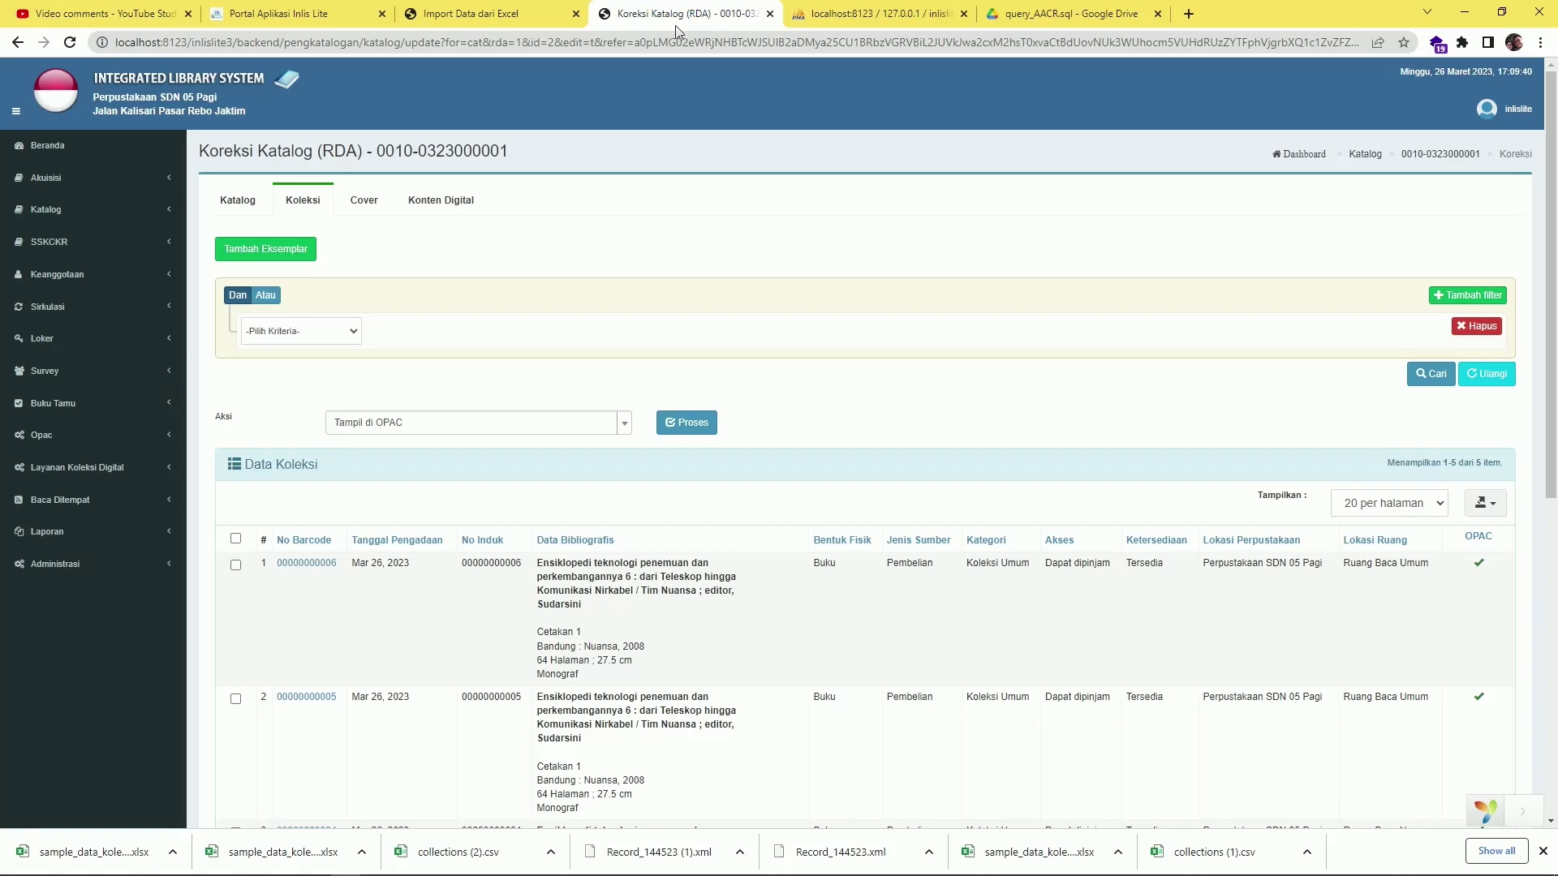
Step: View the Akuisisi 'Import Data dari Excel' page, then move on to the next browser tab
left_click(57, 180)
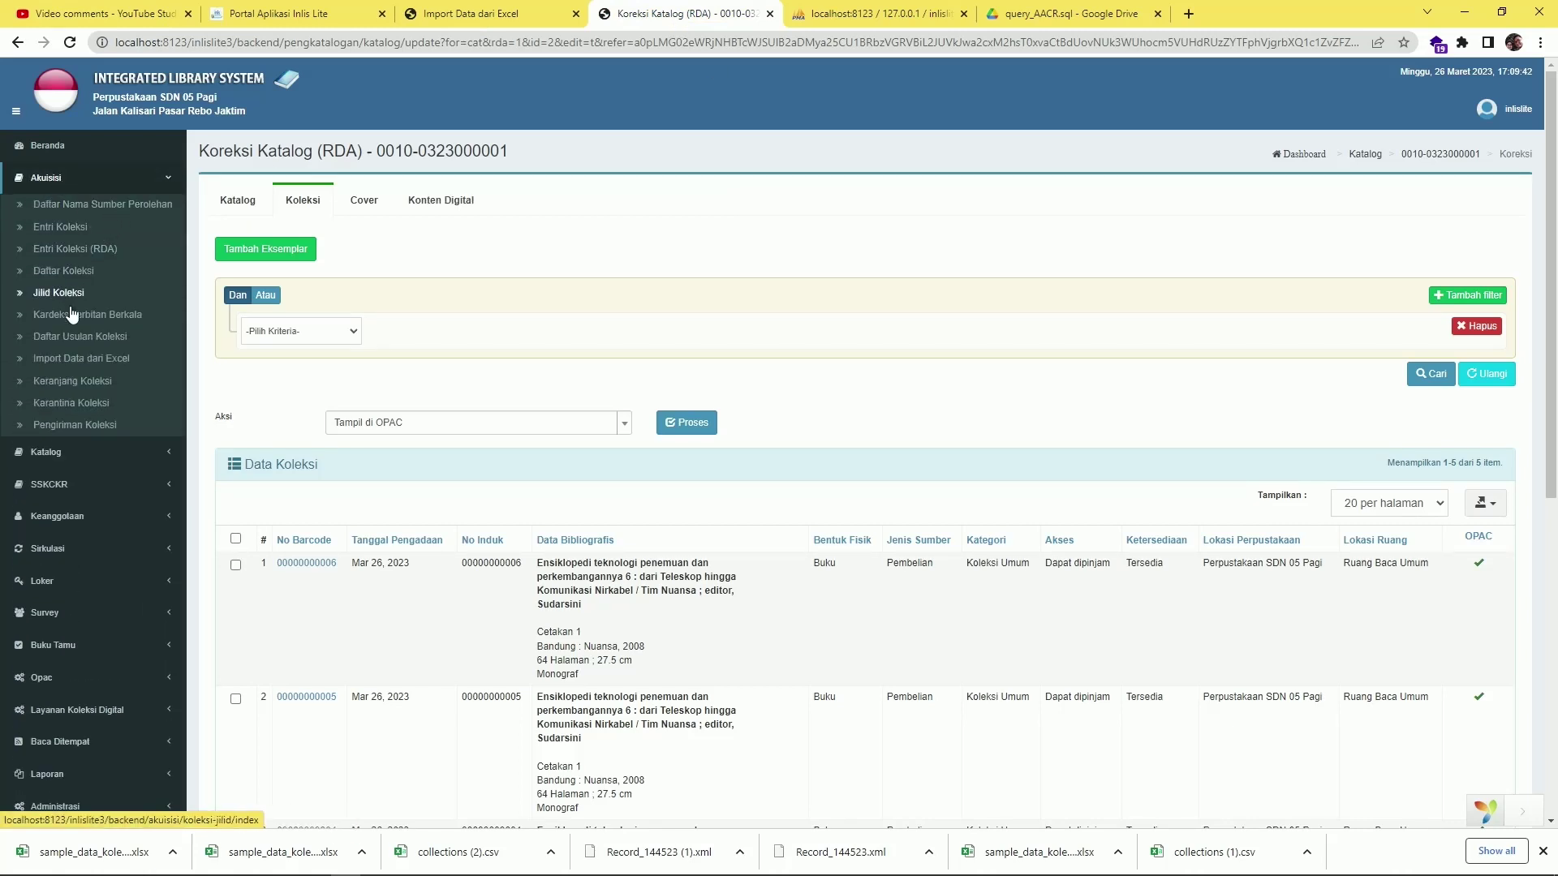
left_click(76, 358)
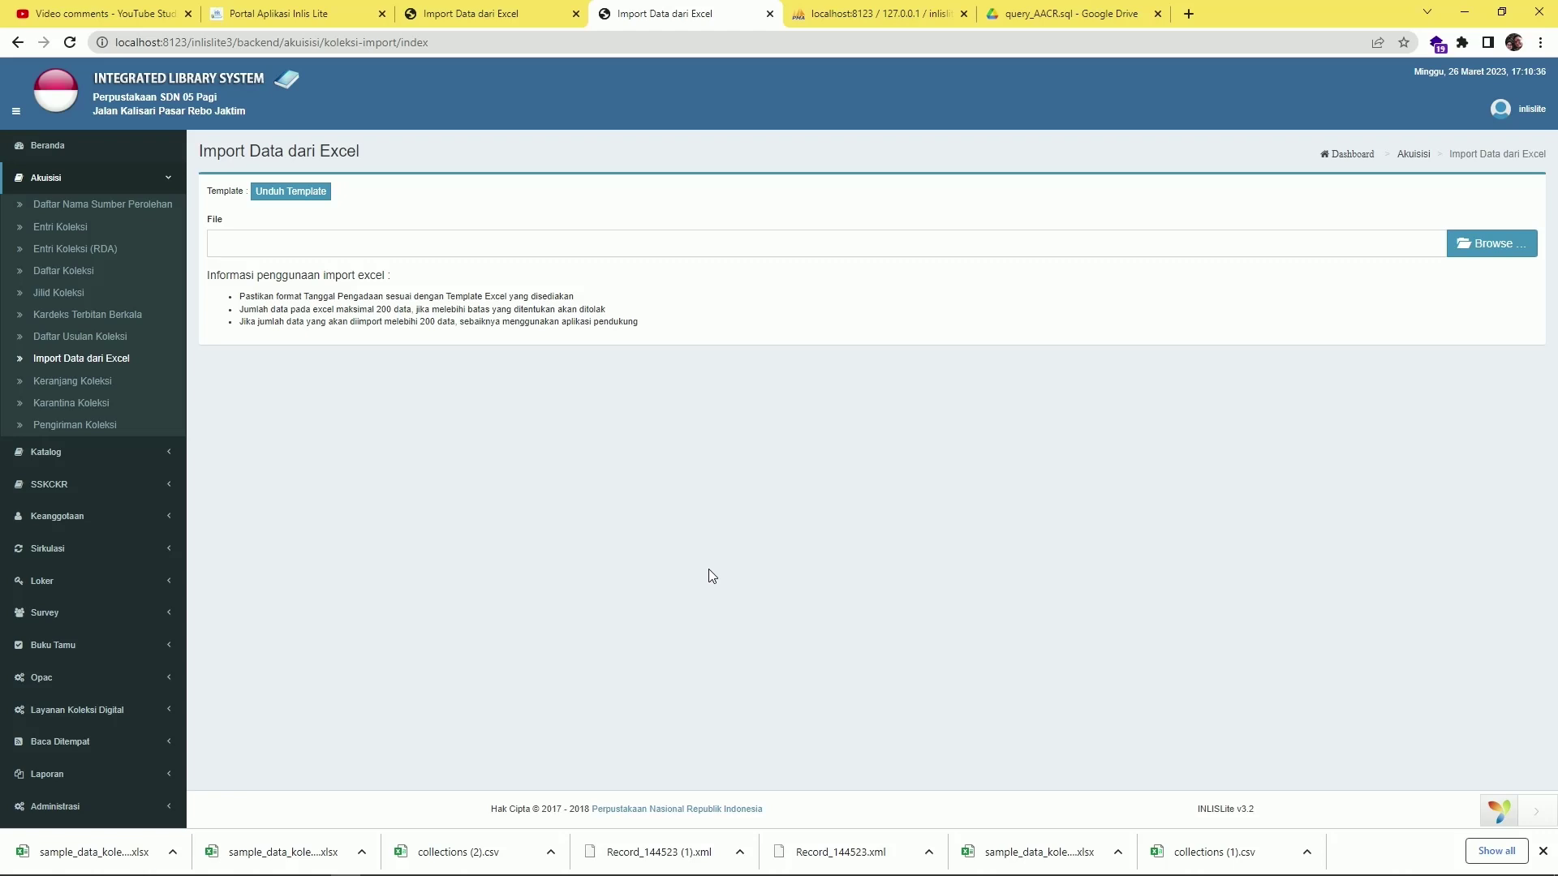
left_click(811, 20)
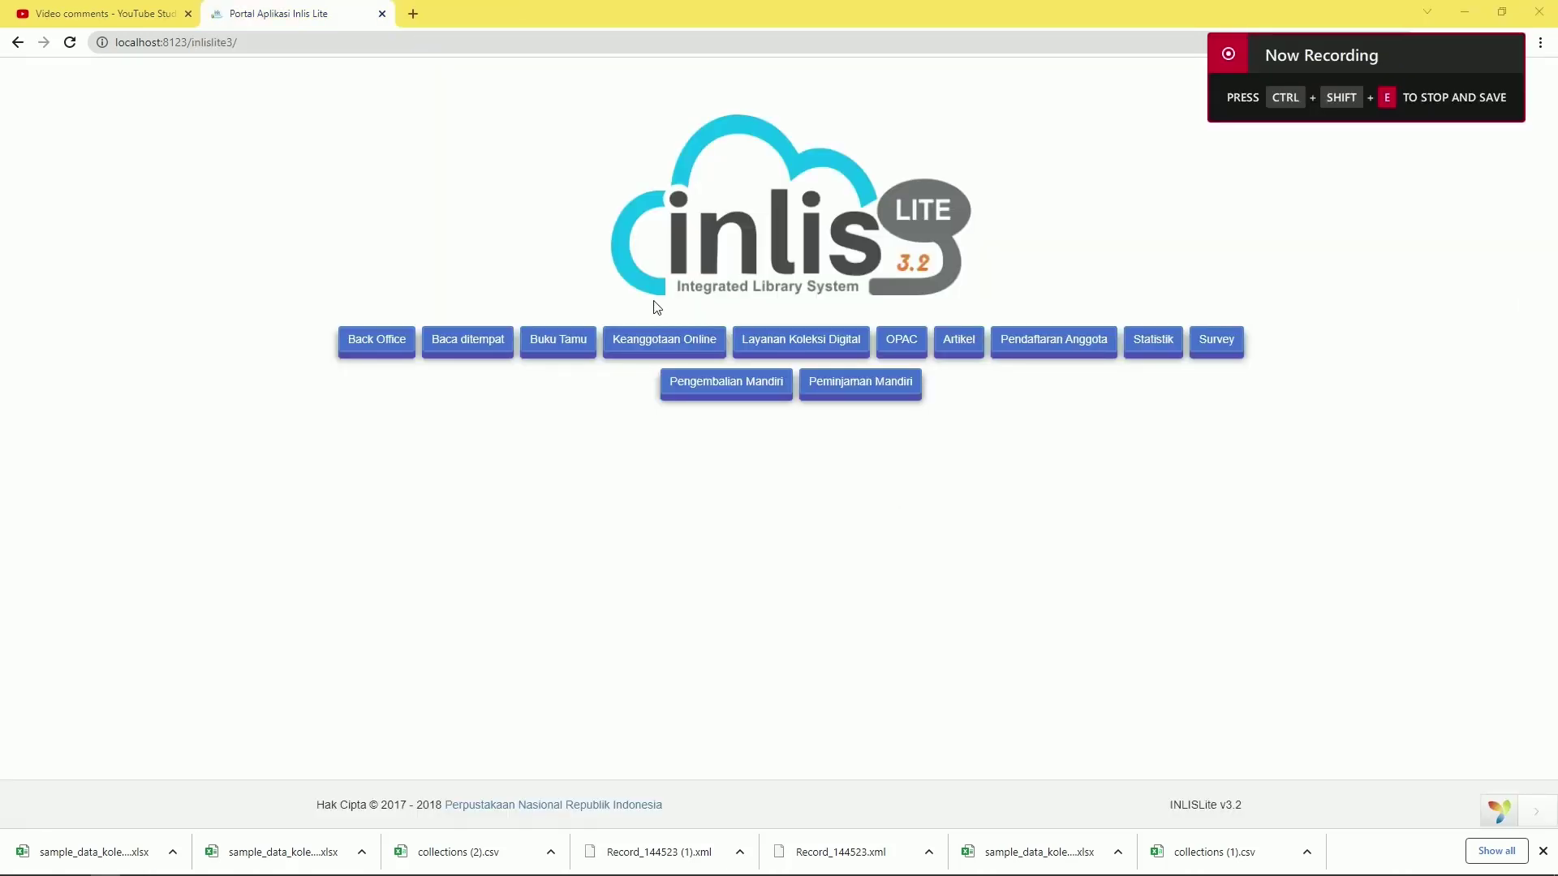
Step: Change the address to localhost:8123/phpmyadmin and load phpMyAdmin
left_click_drag(192, 39, 295, 52)
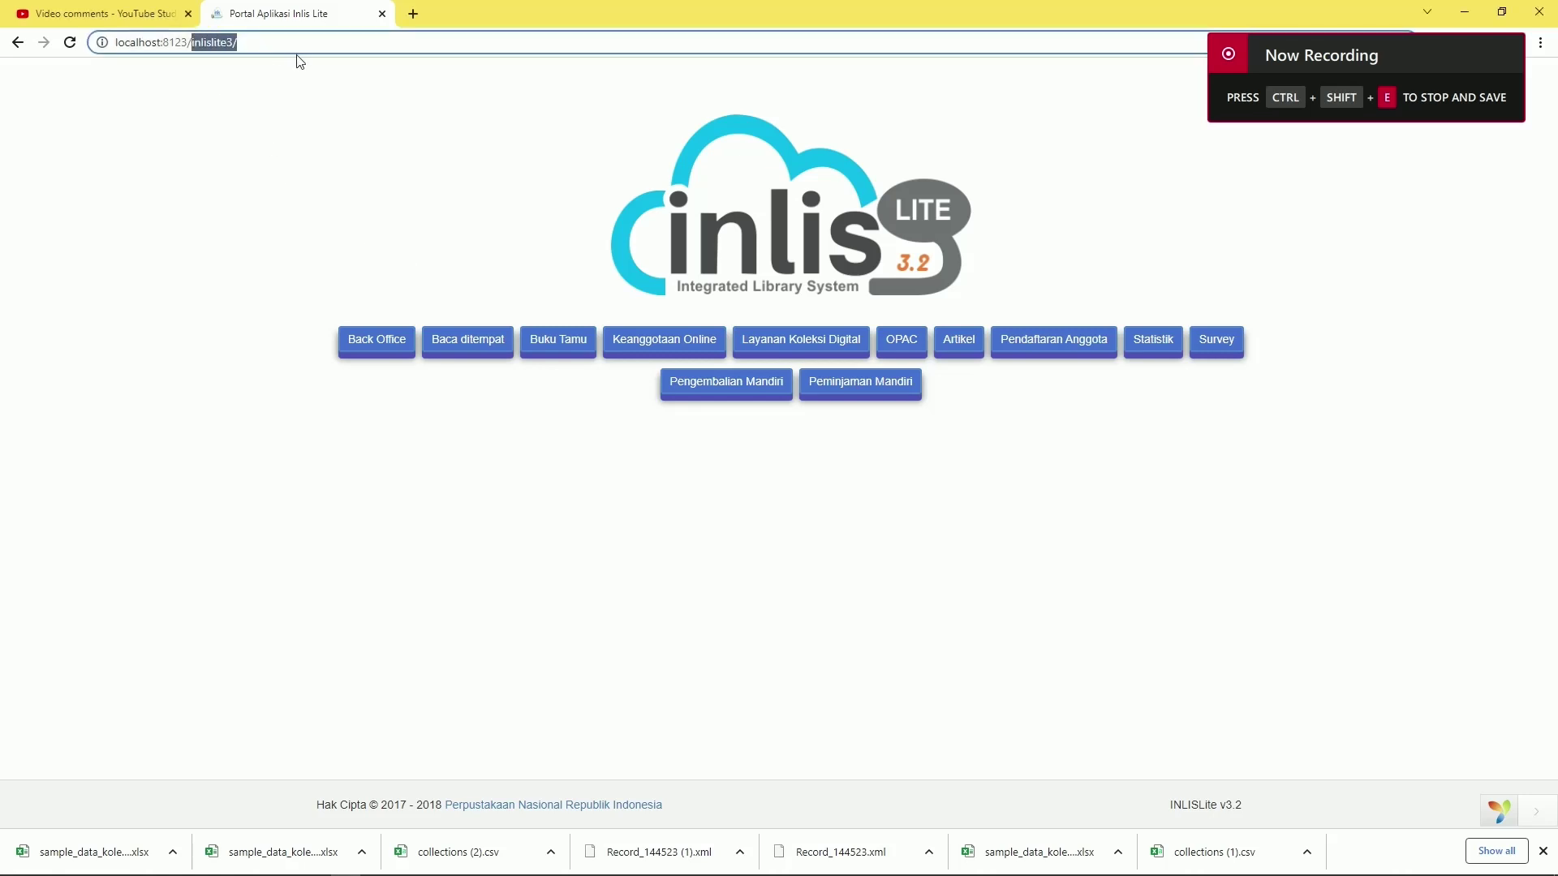
type("phj")
key("BackSpace")
type("p")
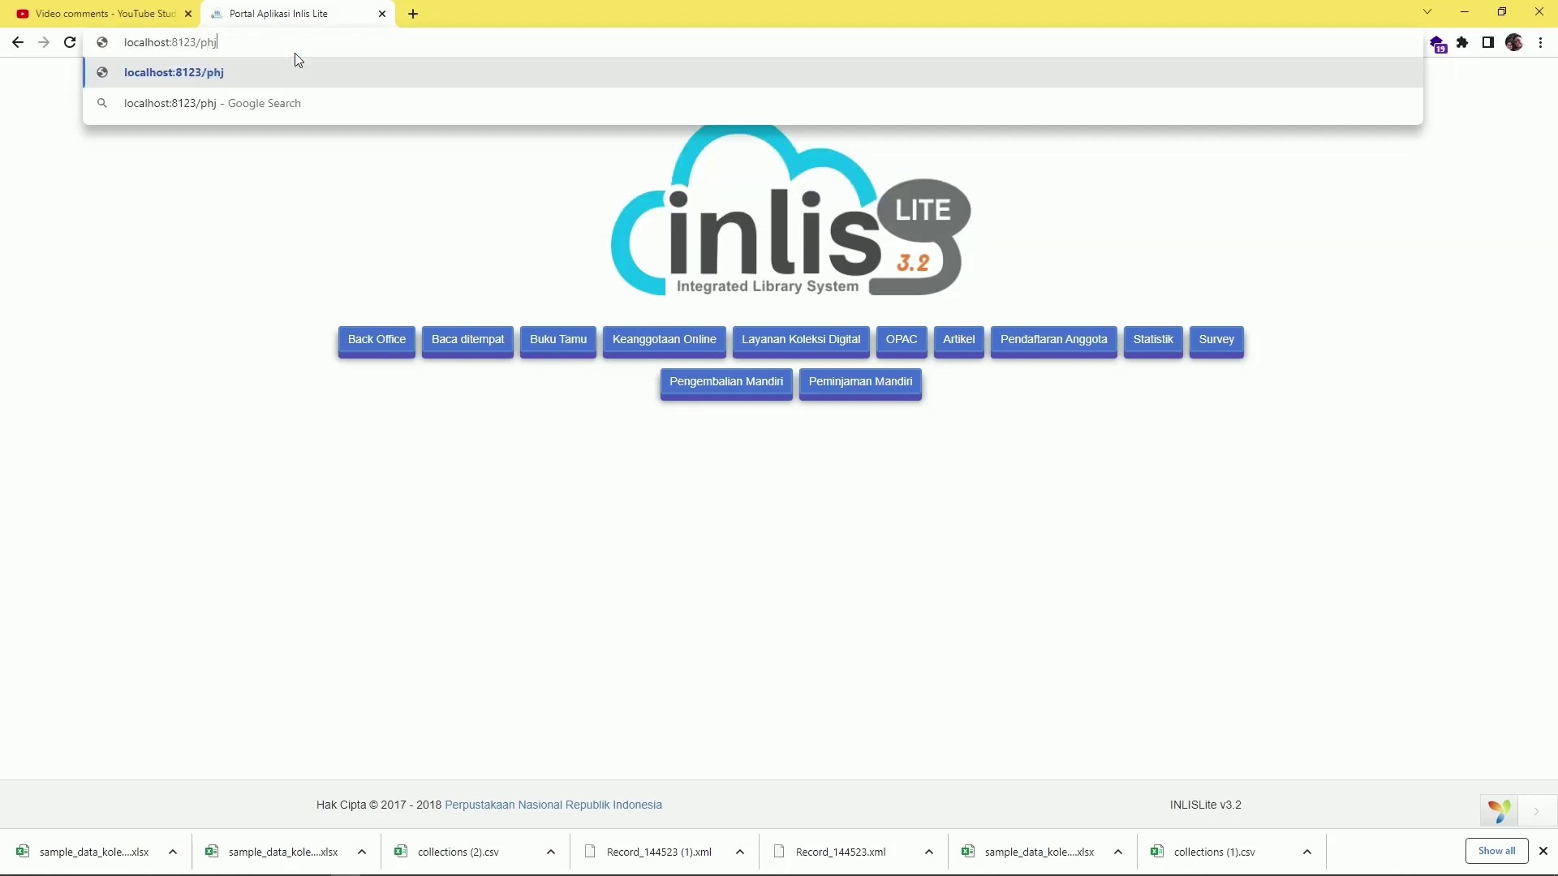
key("Return")
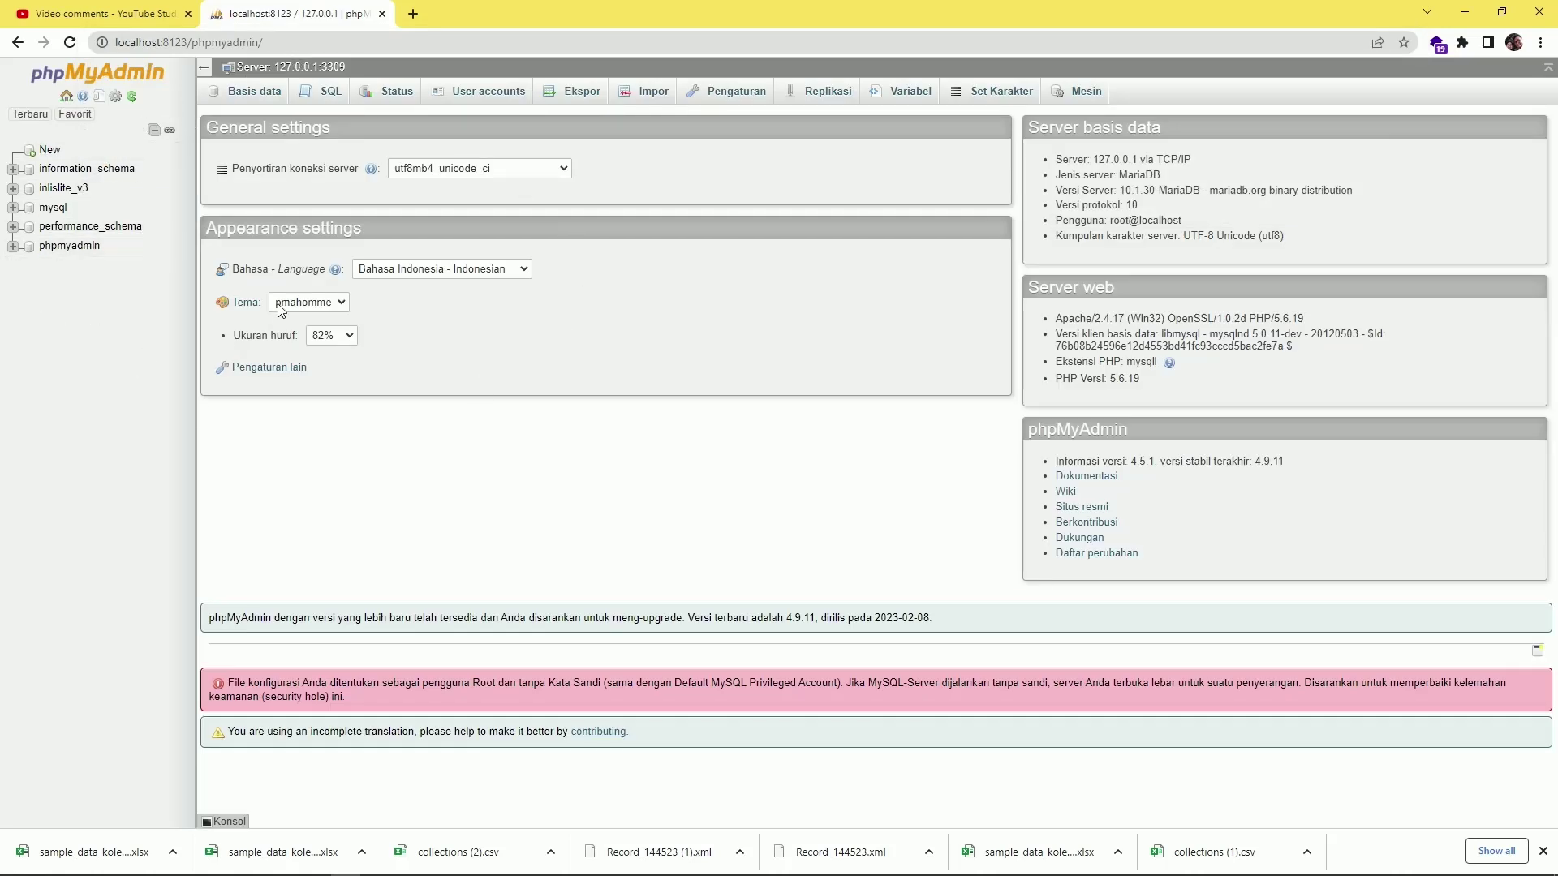
Step: Open the inlislite_v3 database's Kueri page, then start a new blank tab
left_click(80, 191)
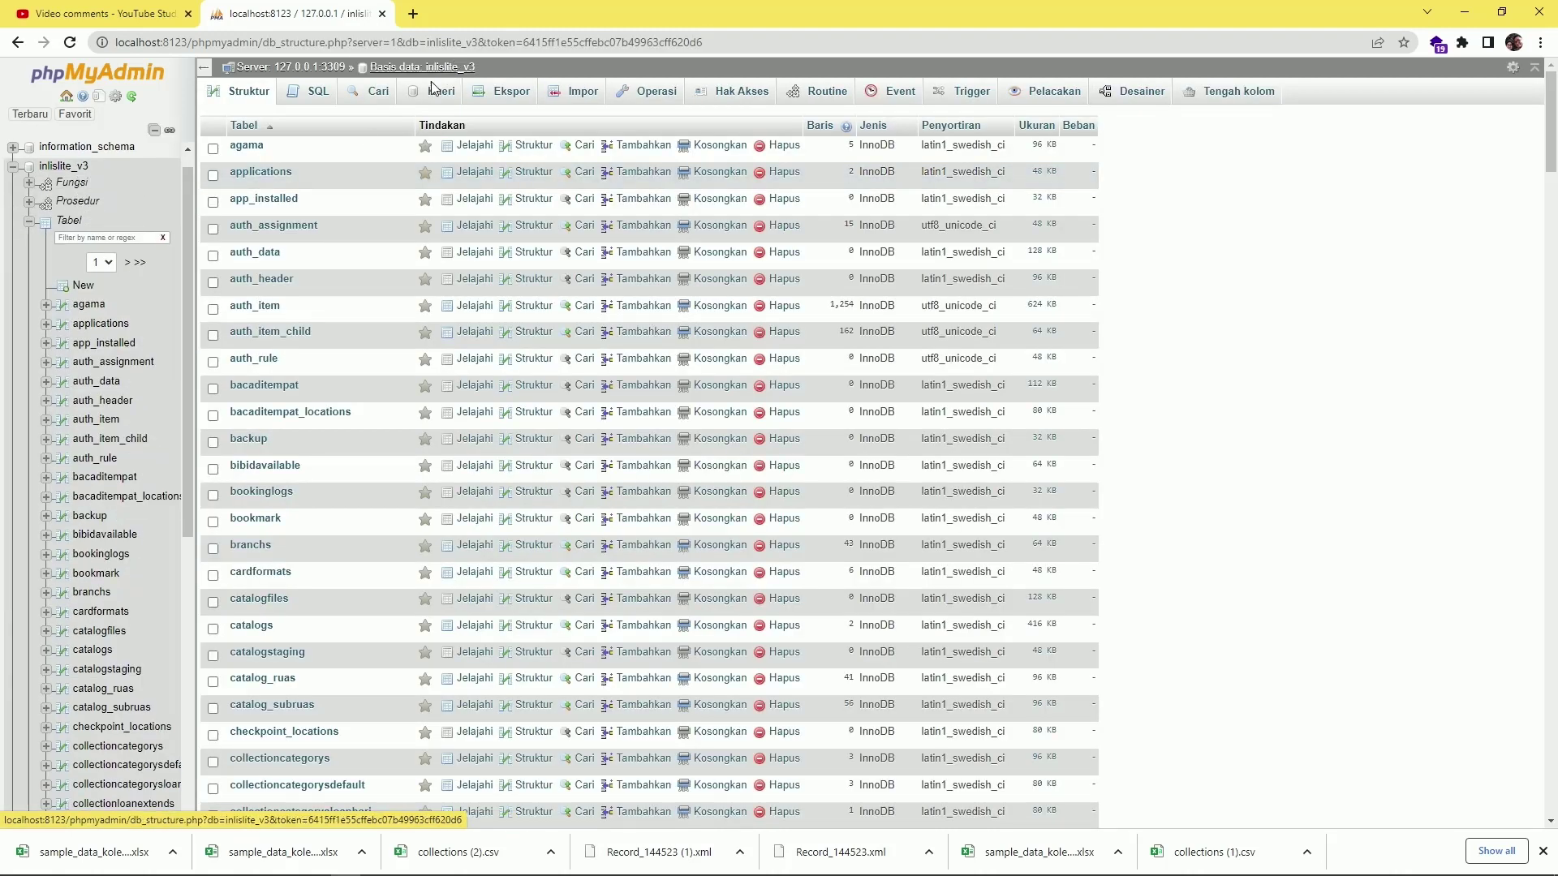
left_click(421, 100)
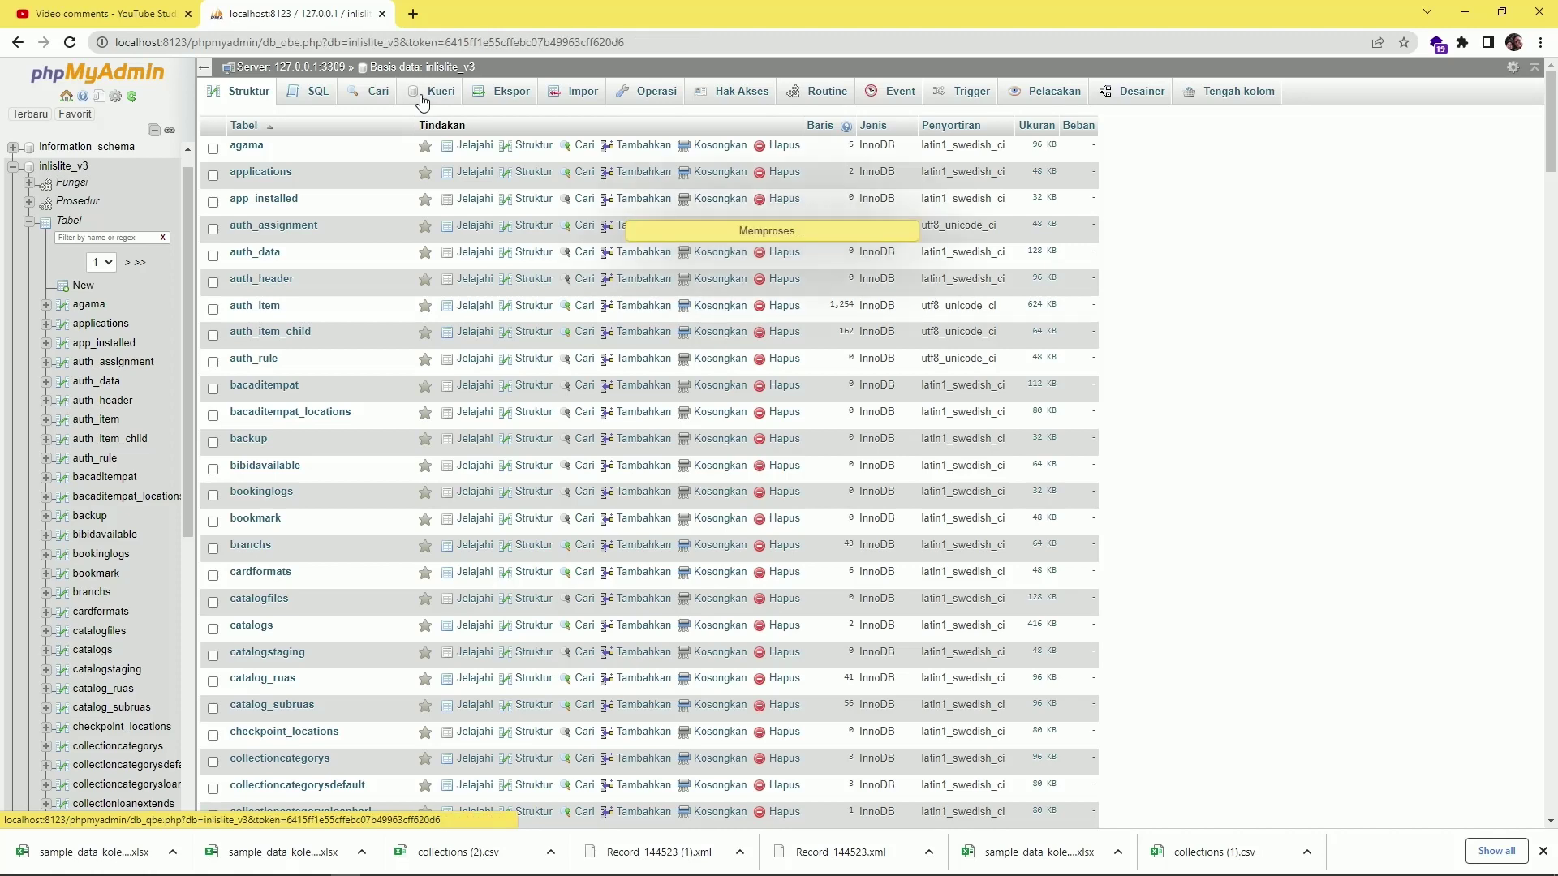
scroll(663, 599, "down", 1)
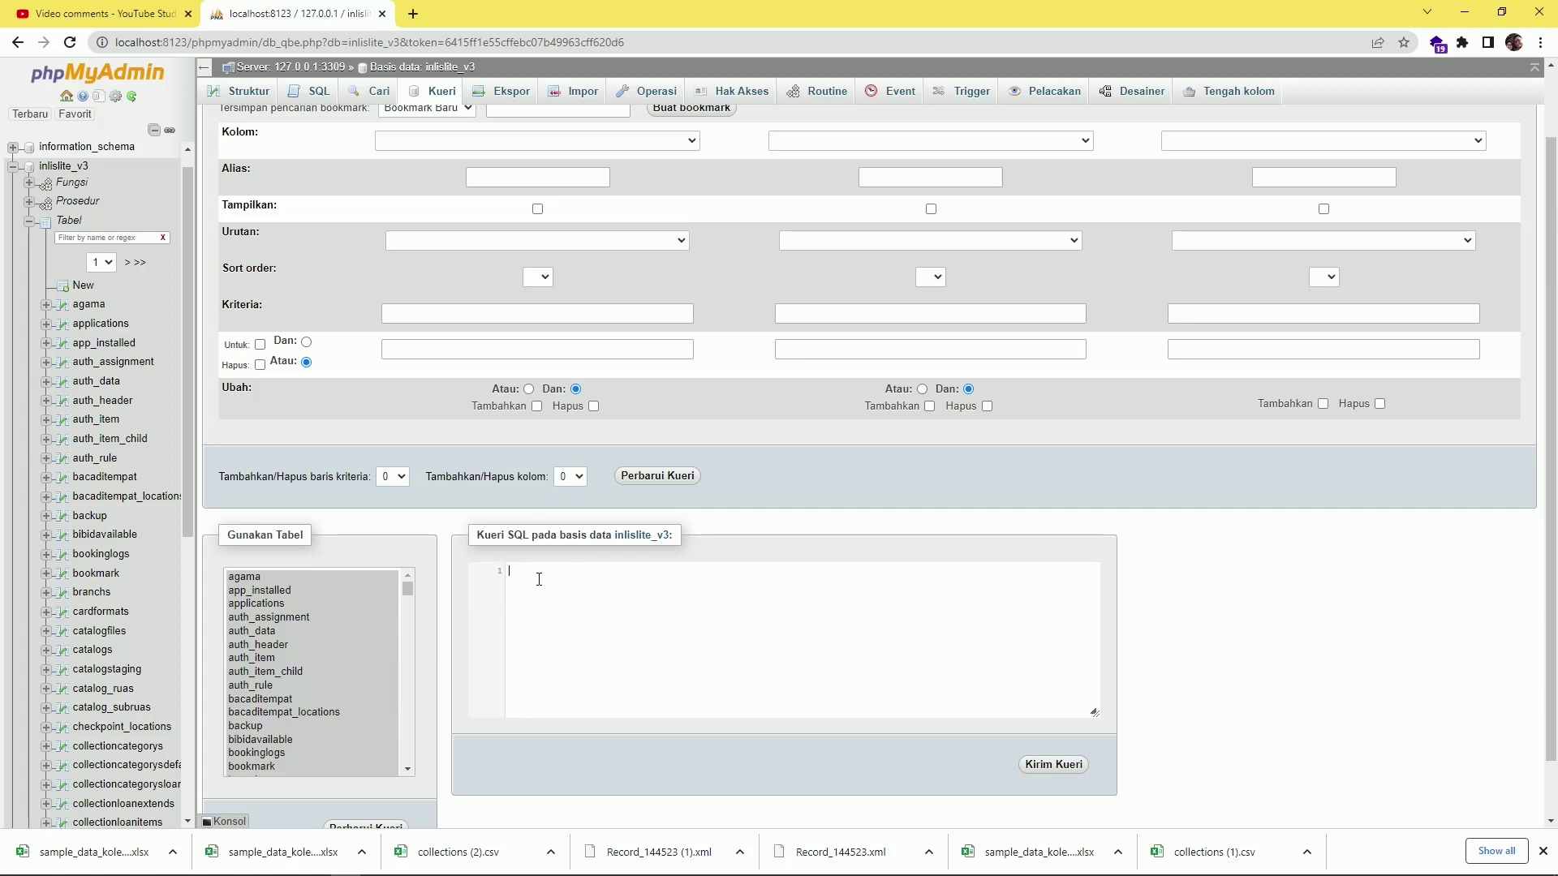
left_click(420, 13)
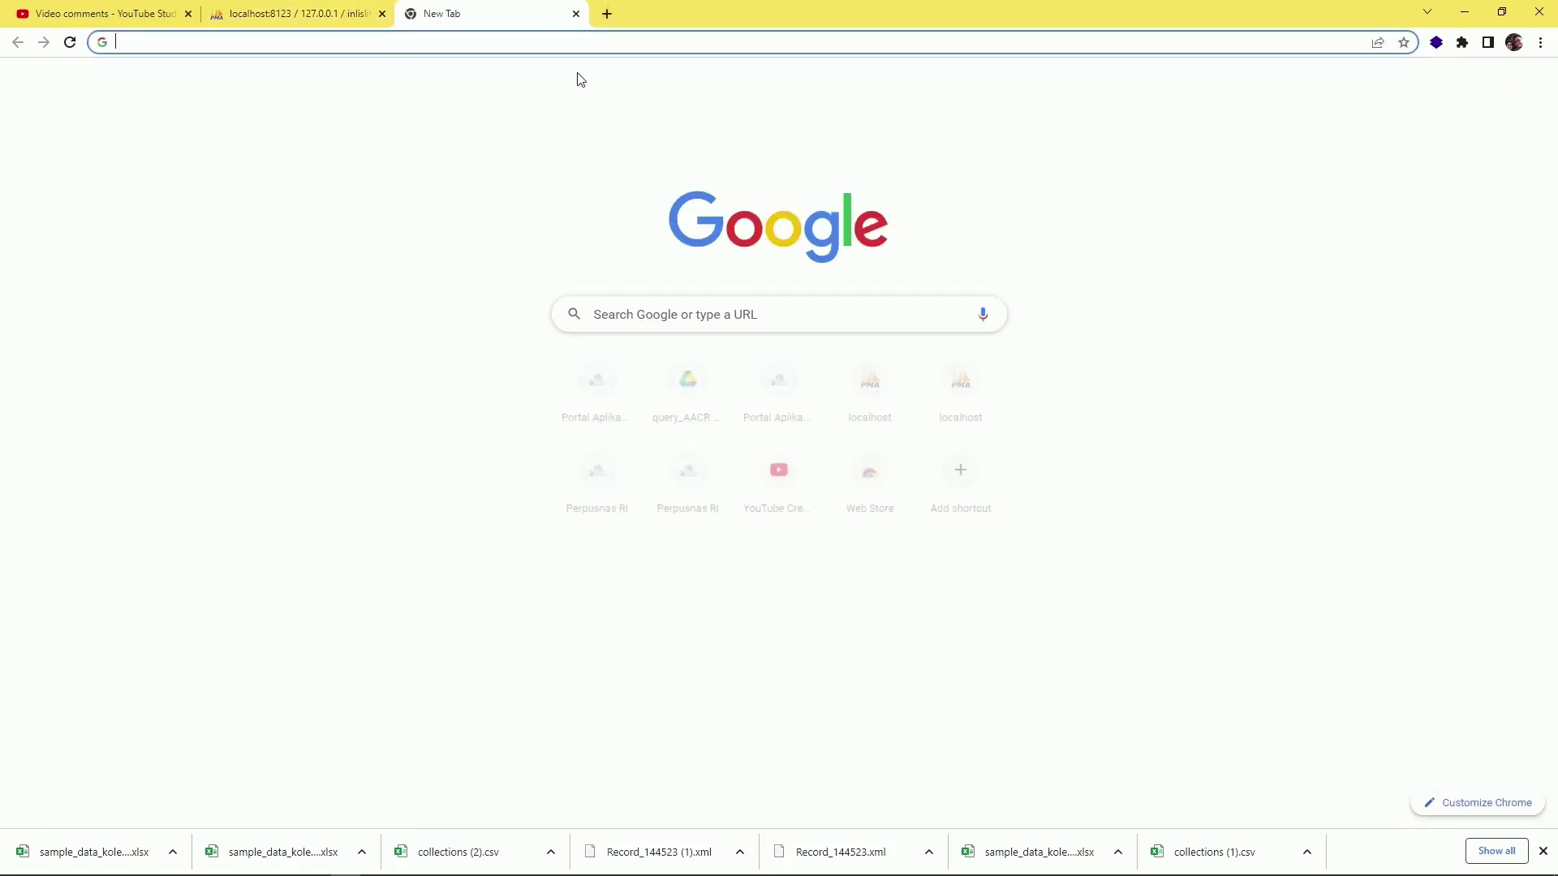
Step: Go to bit.ly/export-inlis and select the whole query_AACR.sql SELECT text
type("bit")
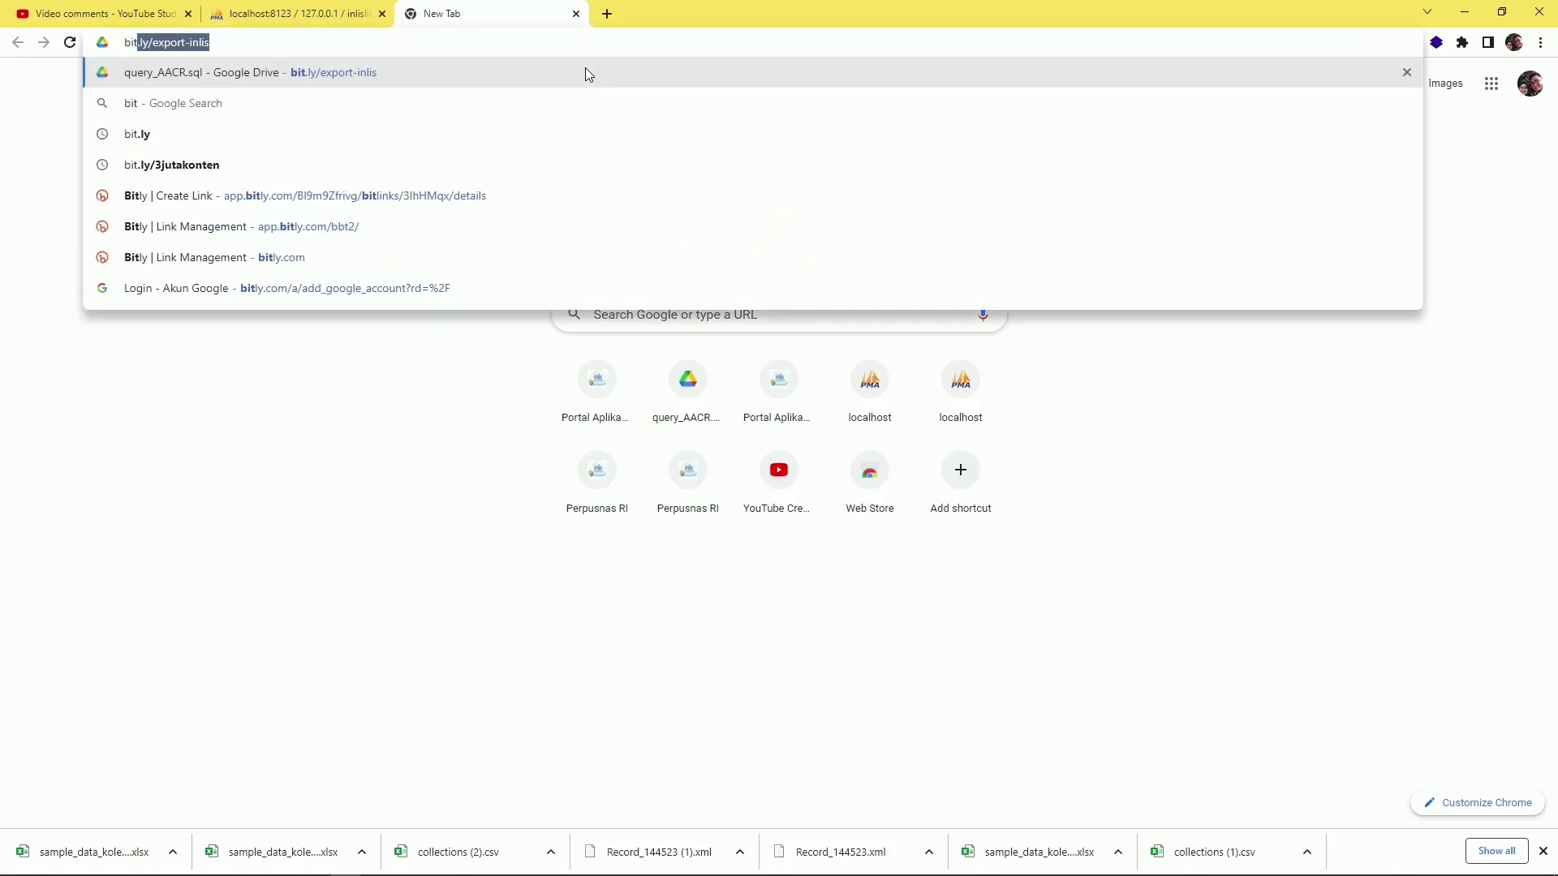
type(".ly")
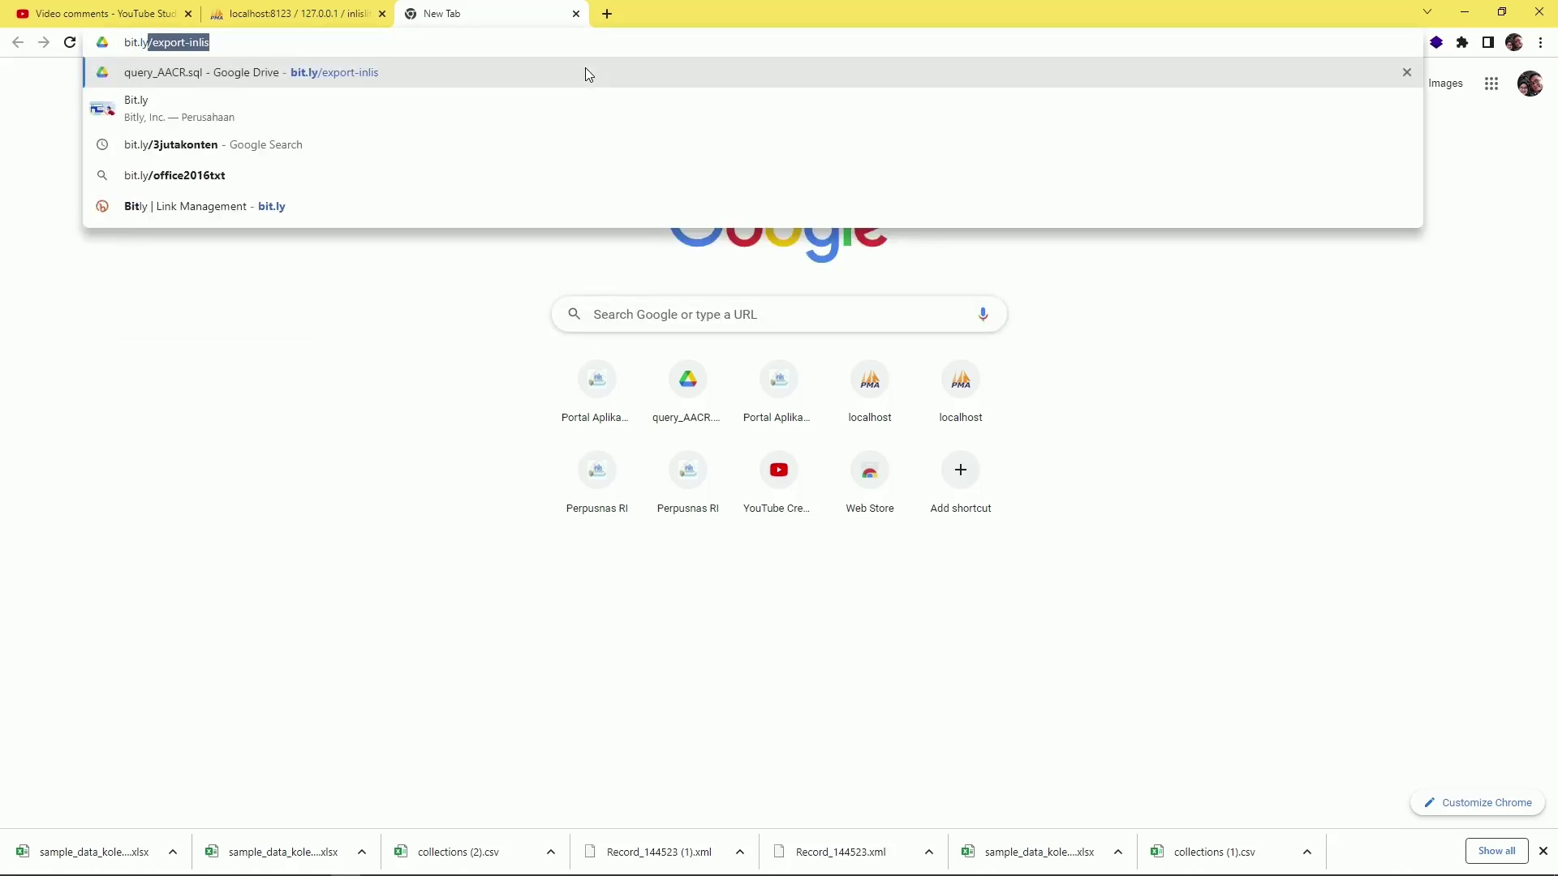
type("/")
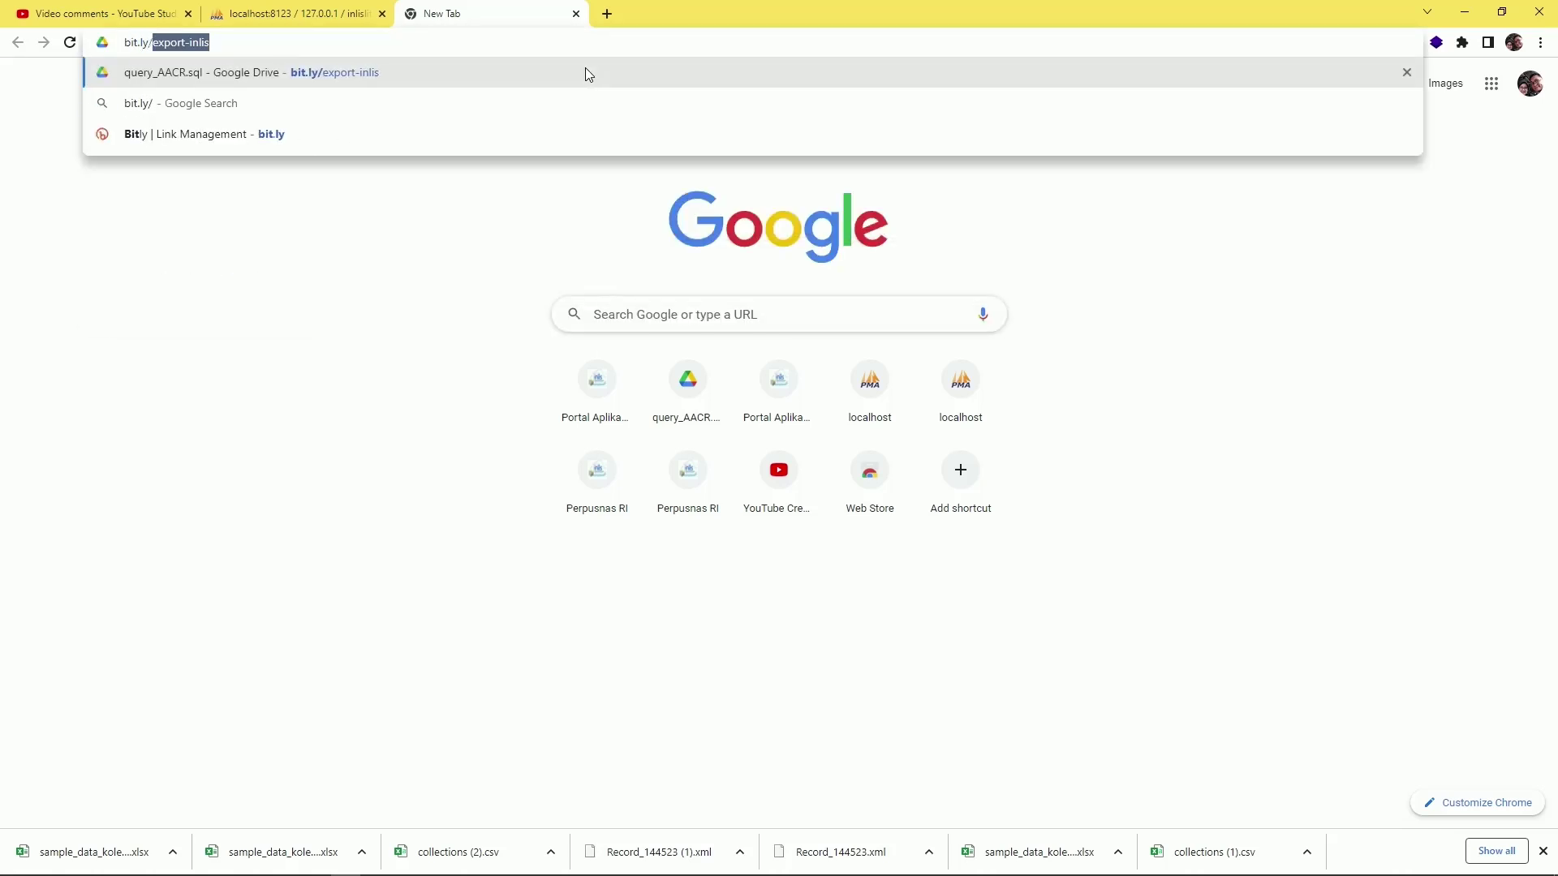
key("Return")
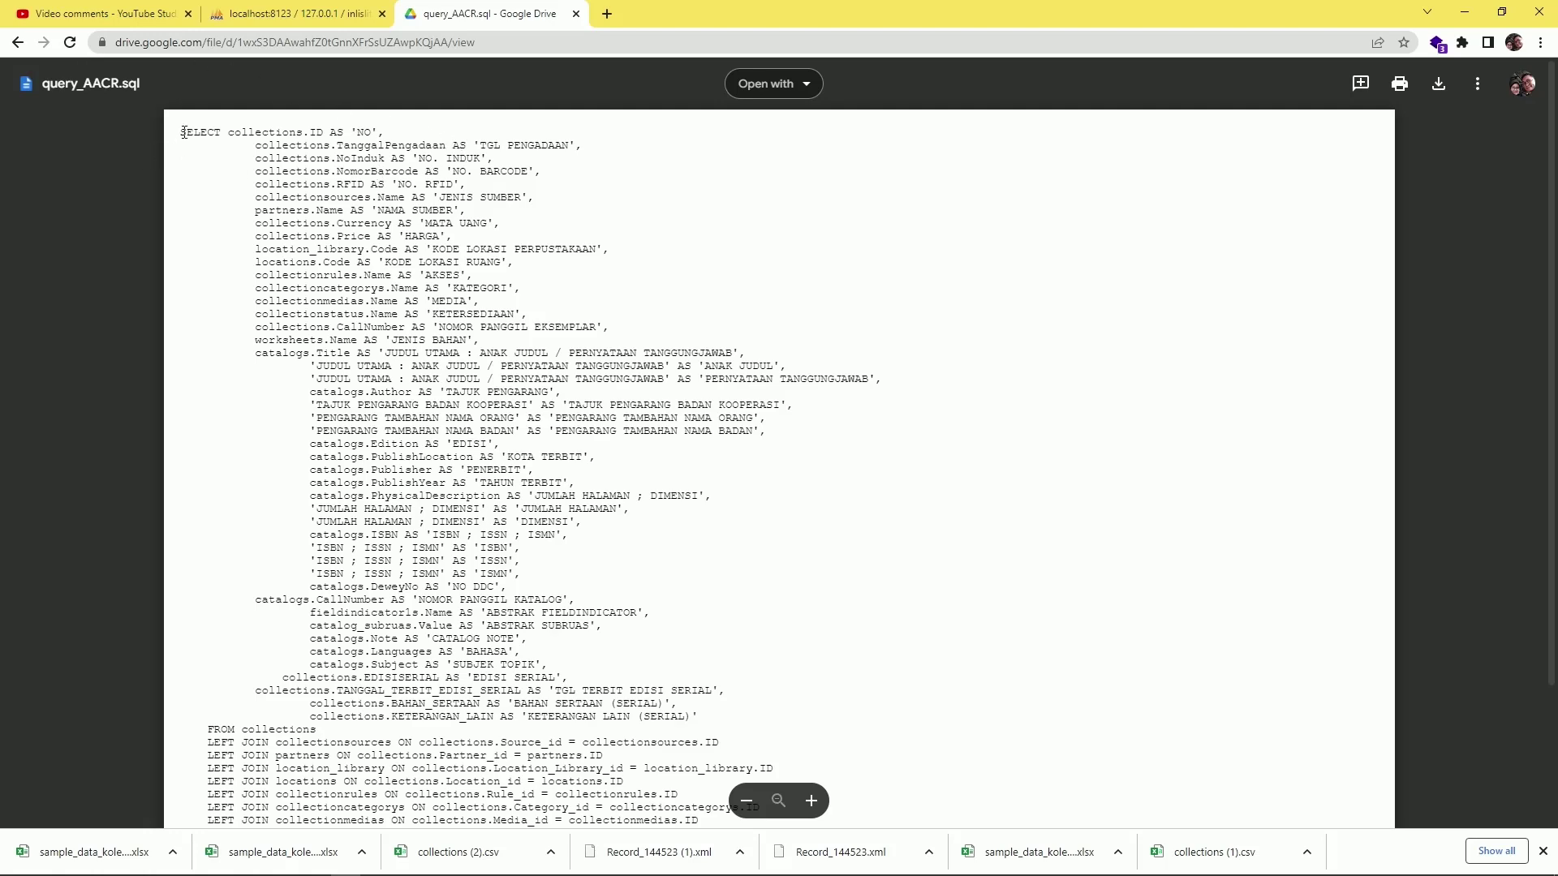
left_click_drag(181, 133, 941, 787)
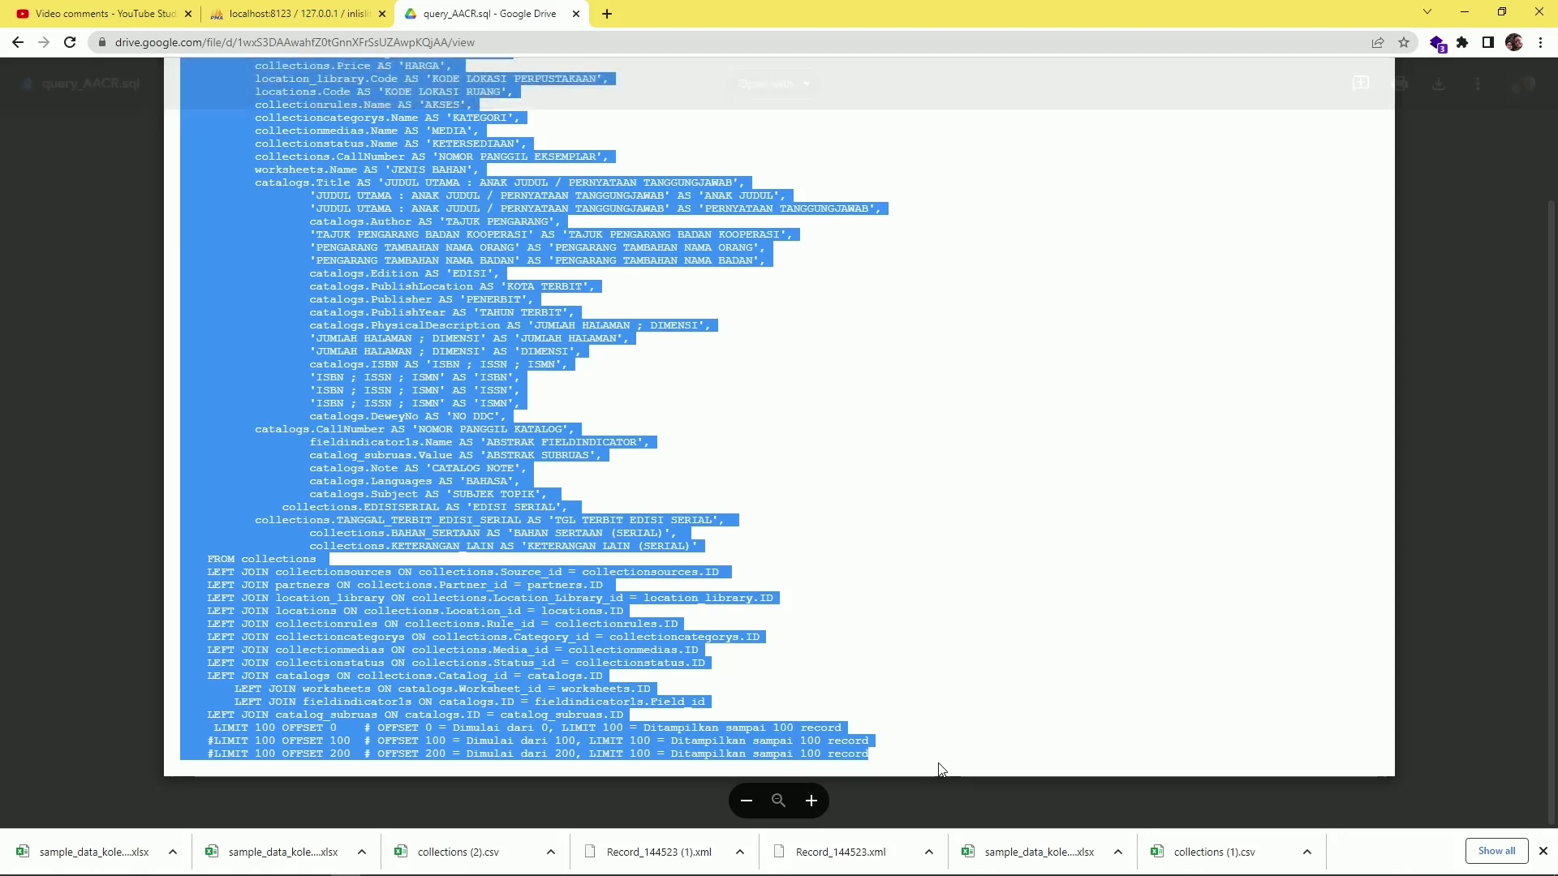
Step: Paste the copied AACR export query into the inlislite_v3 SQL box
left_click(270, 13)
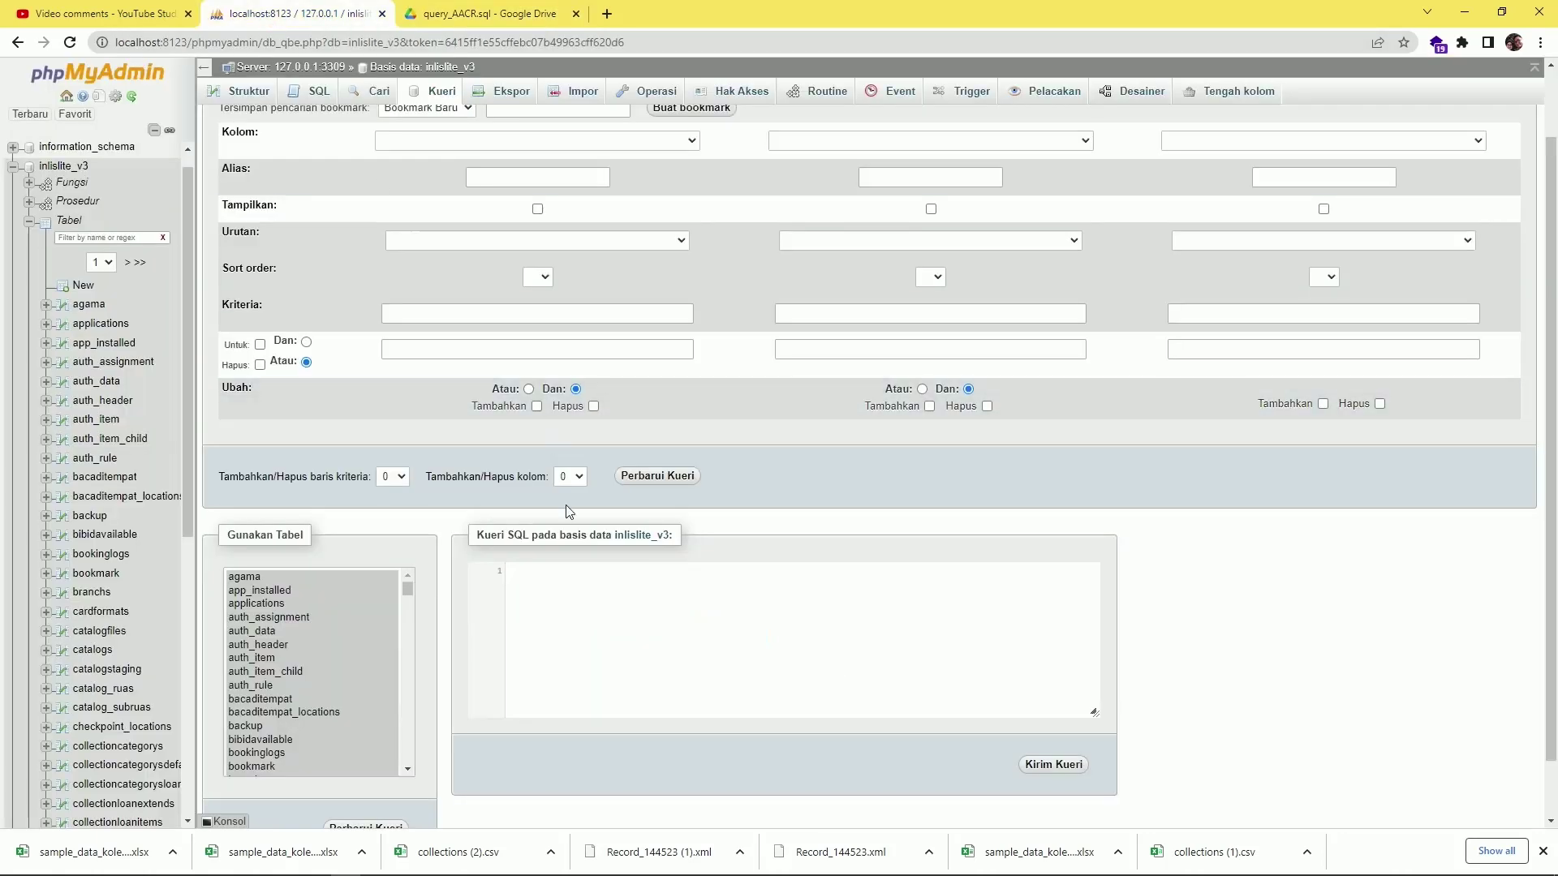
left_click(581, 607)
key("ctrl+v")
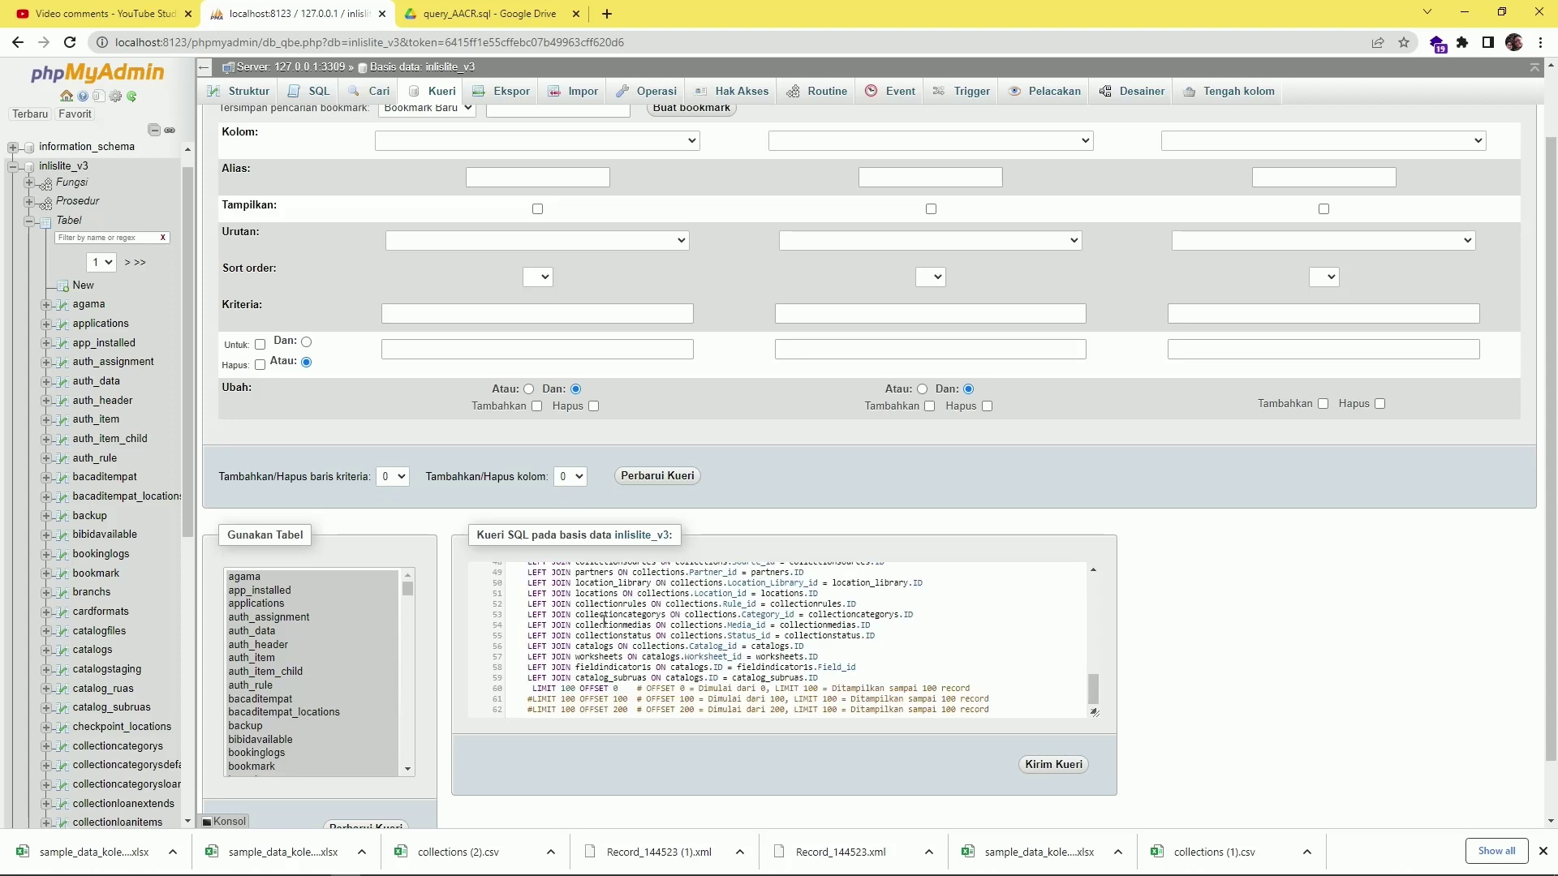
scroll(604, 621, "down", 1)
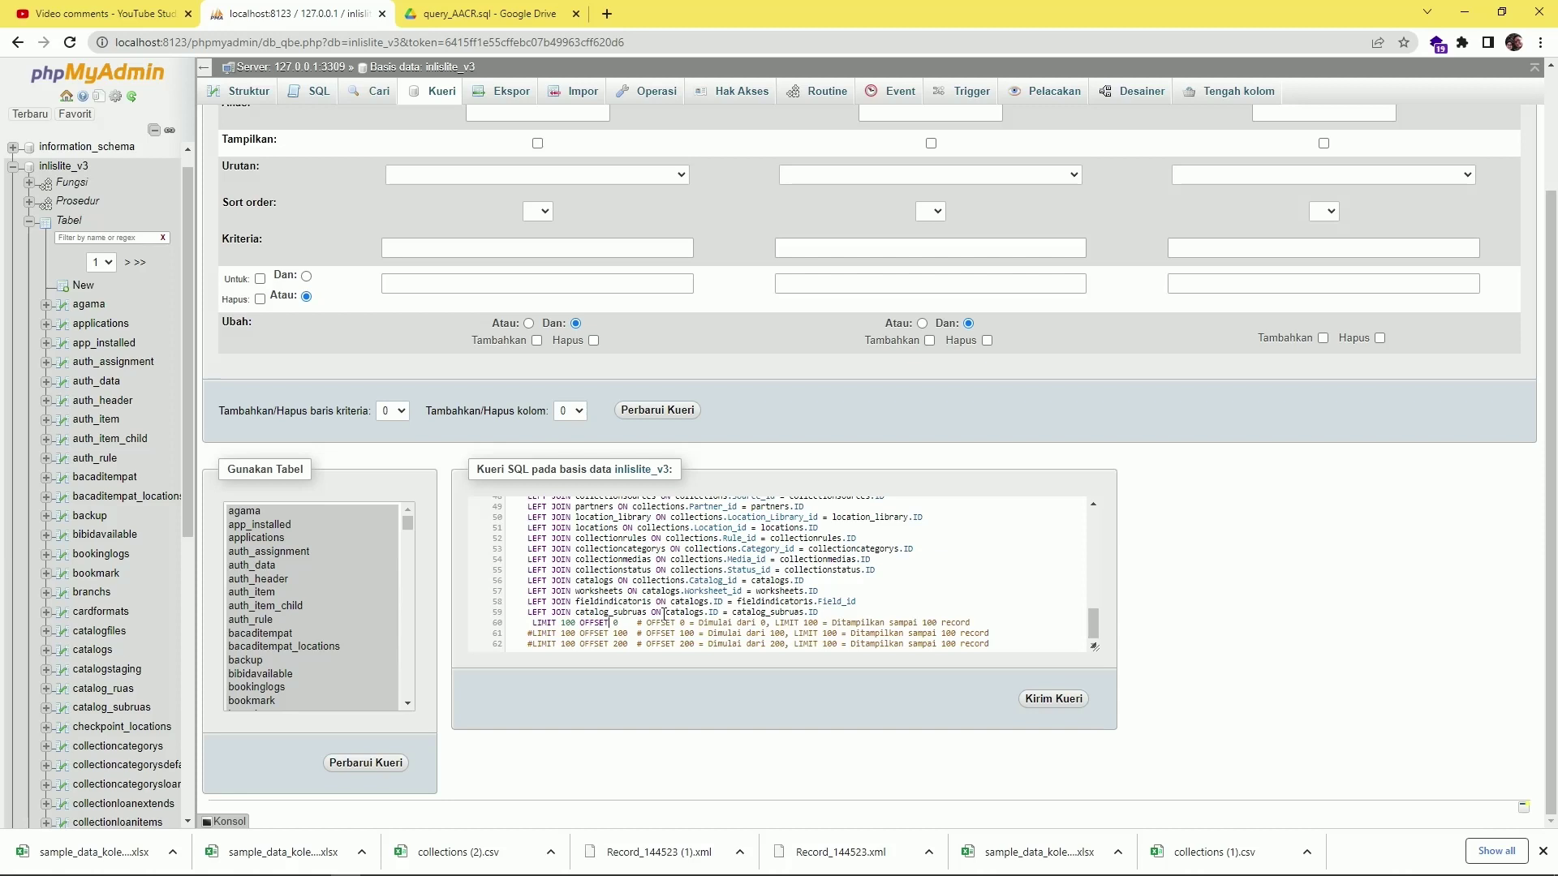
Step: Edit line 60 of the query to read LIMIT 2000 OFFSET 0
key("BackSpace")
key("BackSpace")
type("200")
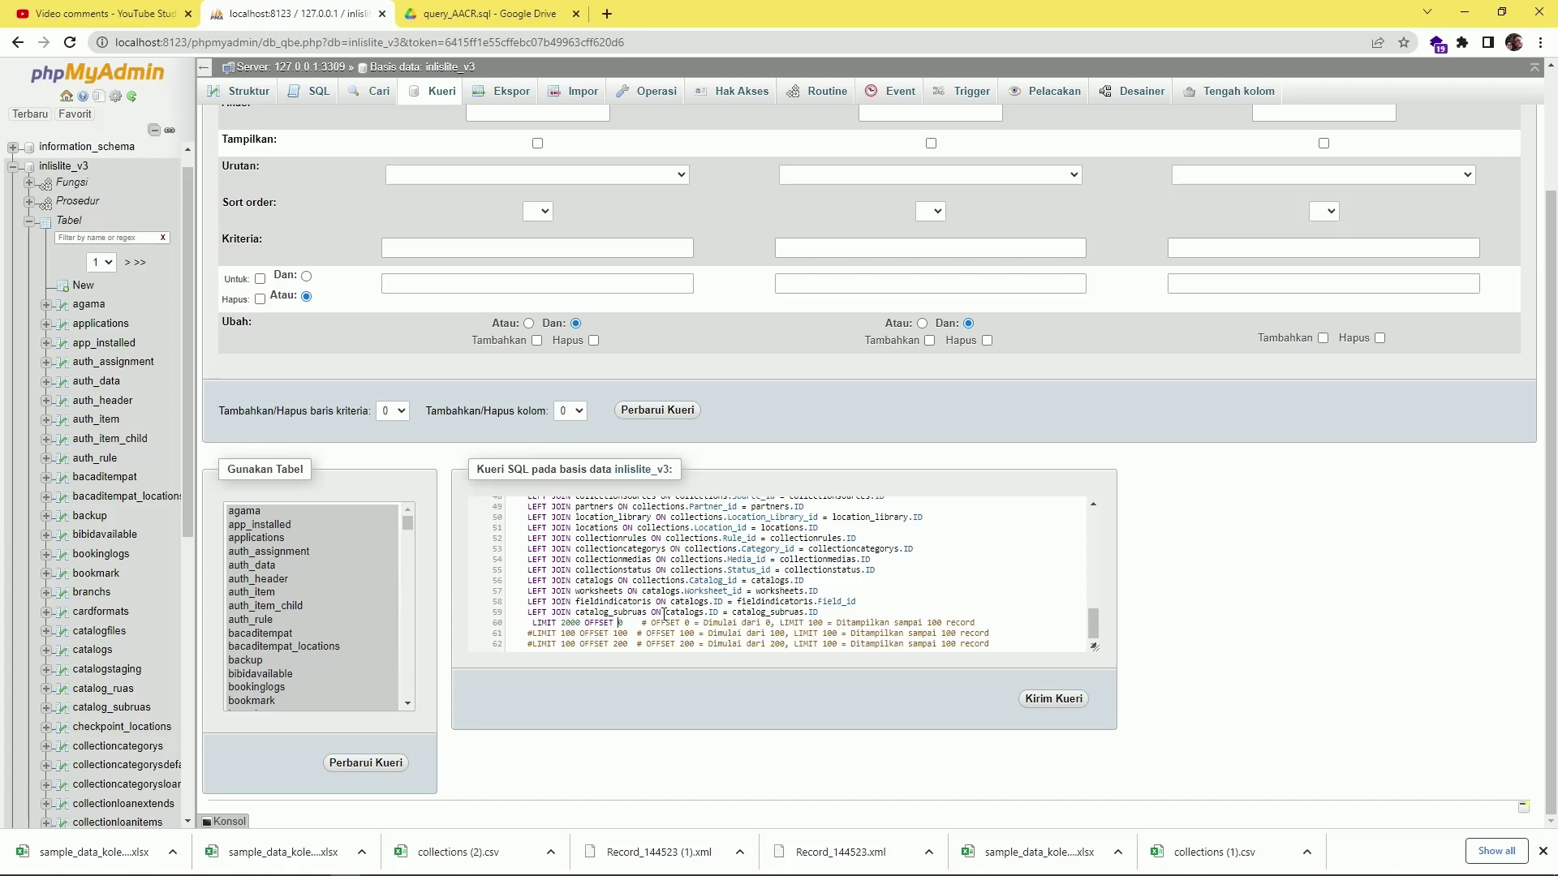
key("shift+Right")
key("Left")
key("Right")
key("BackSpace")
type("1000")
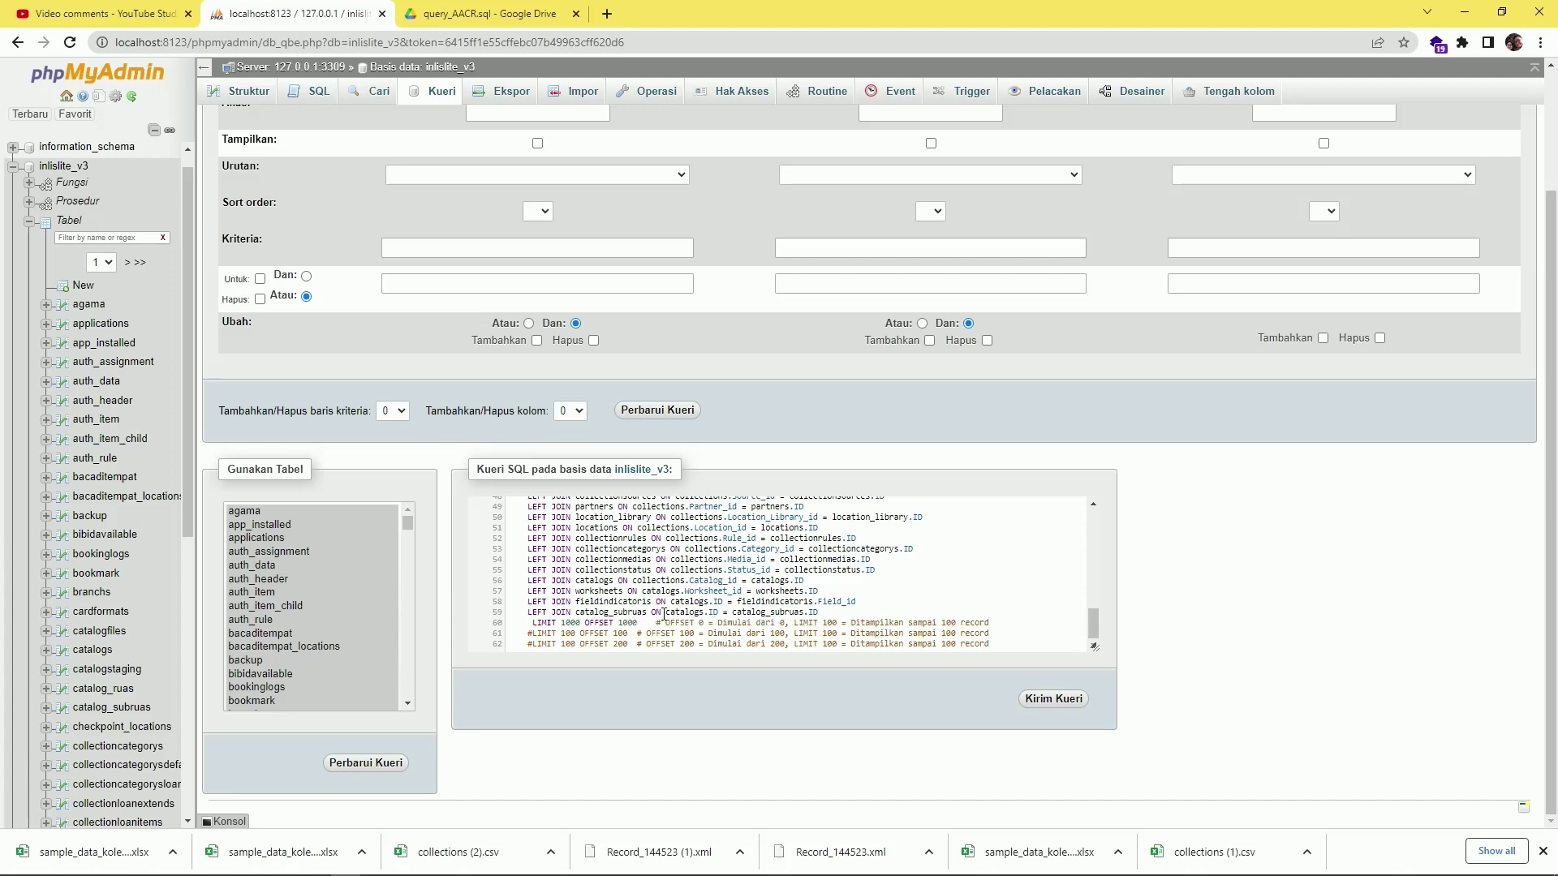
key("BackSpace")
type("2")
key("Right")
key("Right")
key("Right")
key("Right")
key("BackSpace")
key("BackSpace")
key("BackSpace")
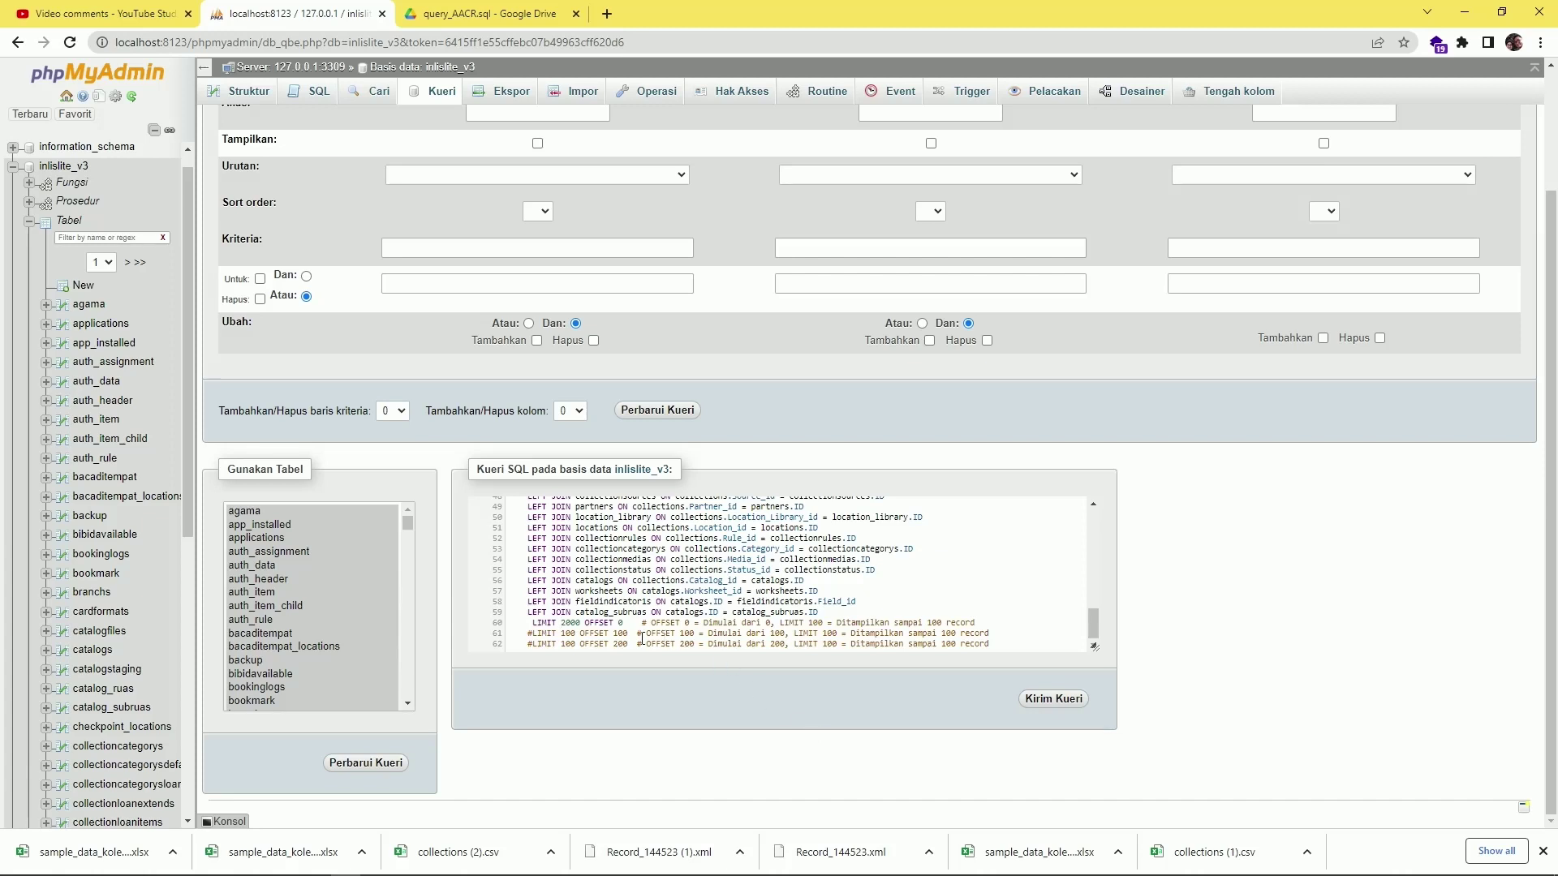
Step: Run the pasted export query and scroll through its results
left_click(1065, 699)
left_click(1063, 703)
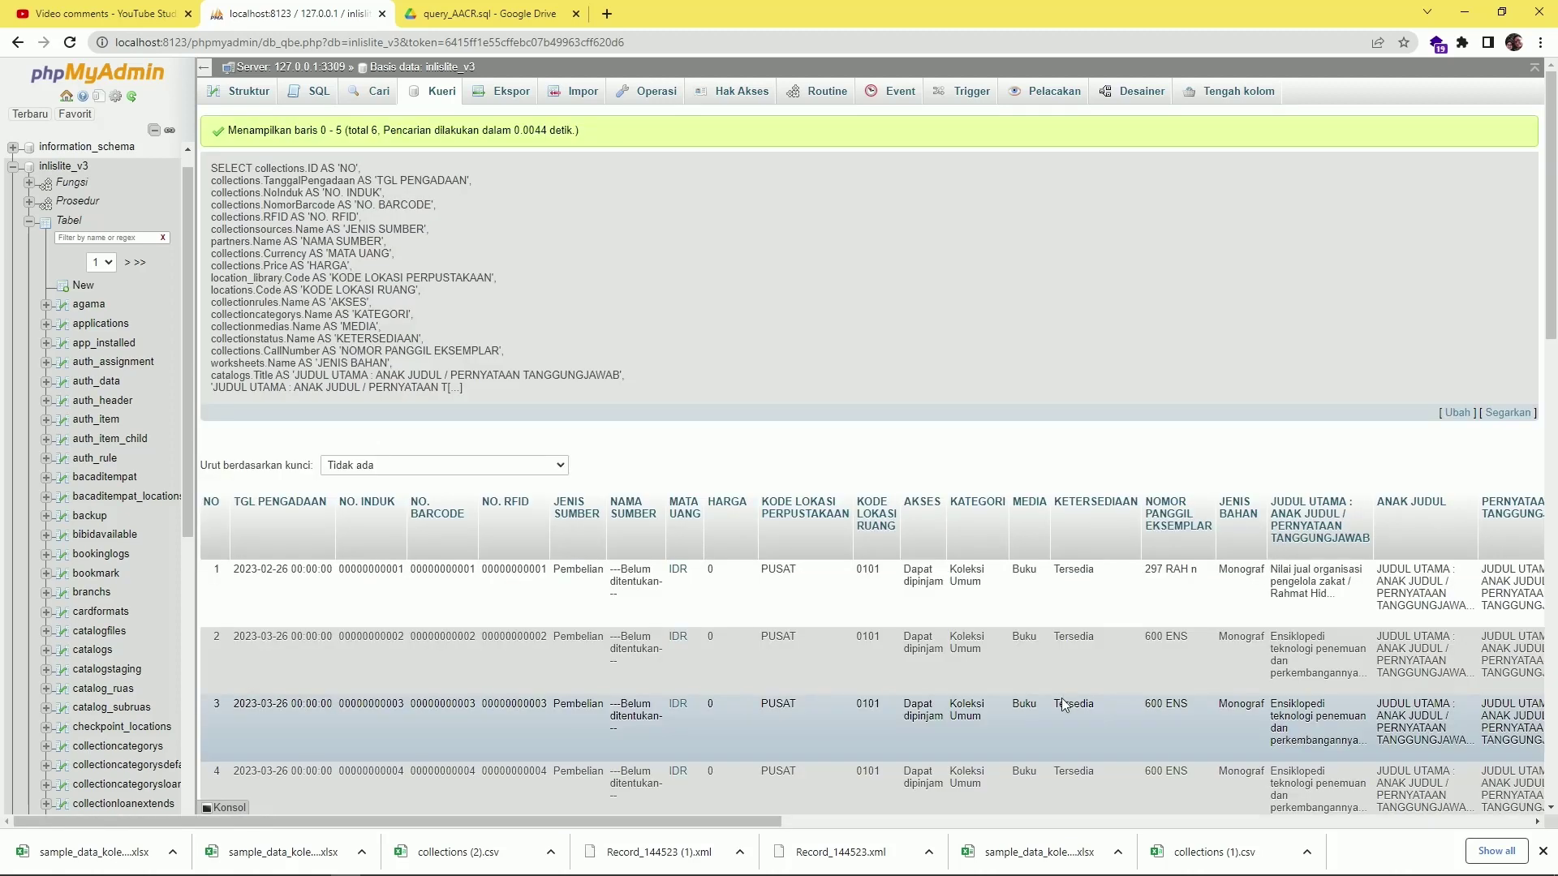
scroll(469, 447, "down", 2)
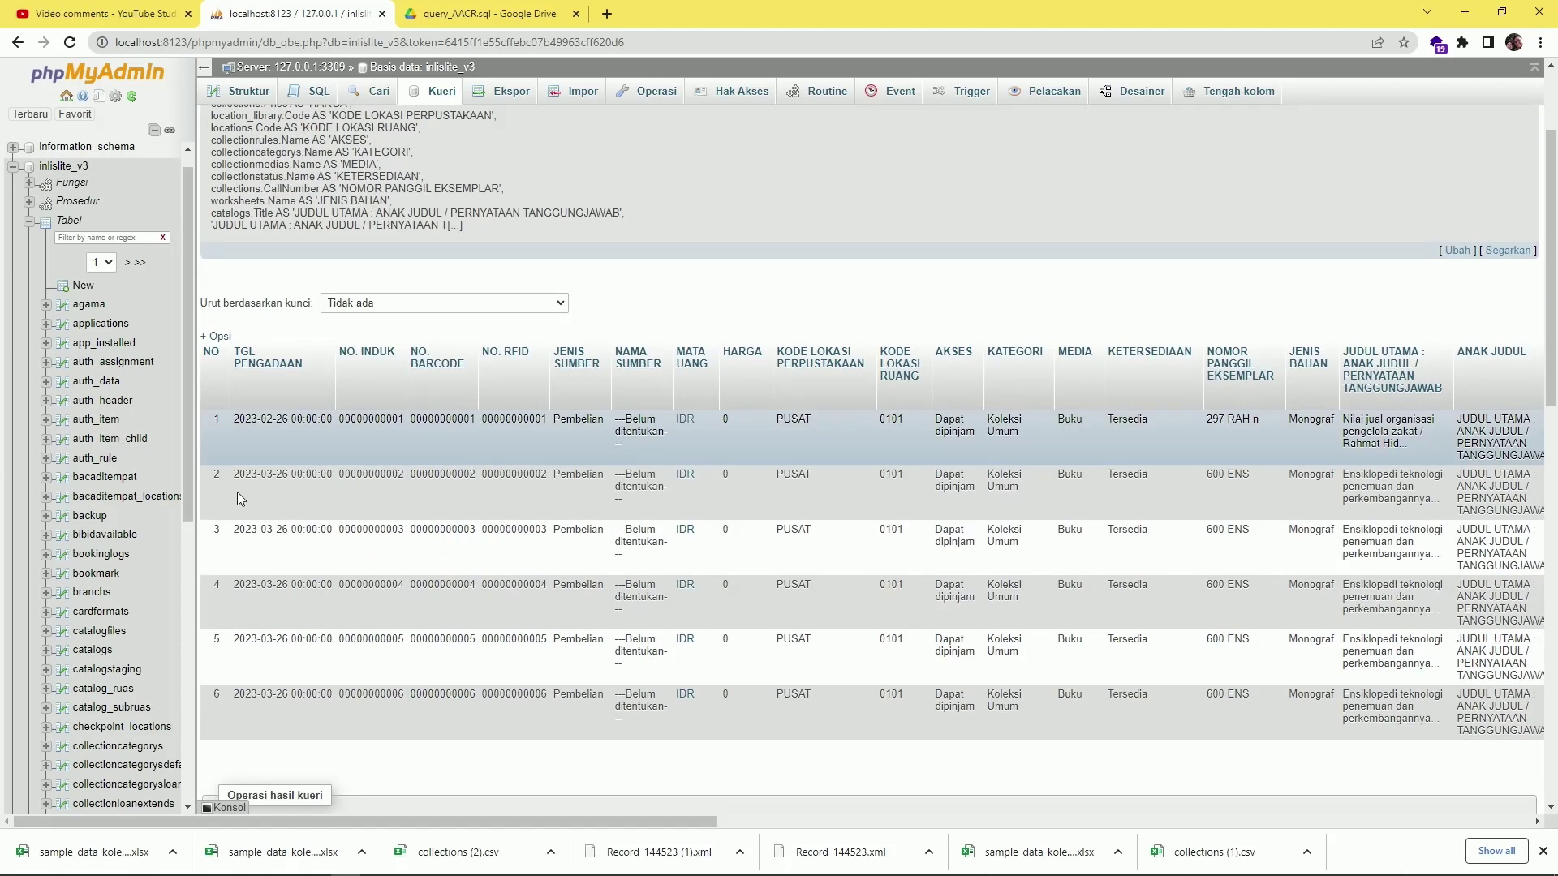
scroll(422, 381, "down", 3)
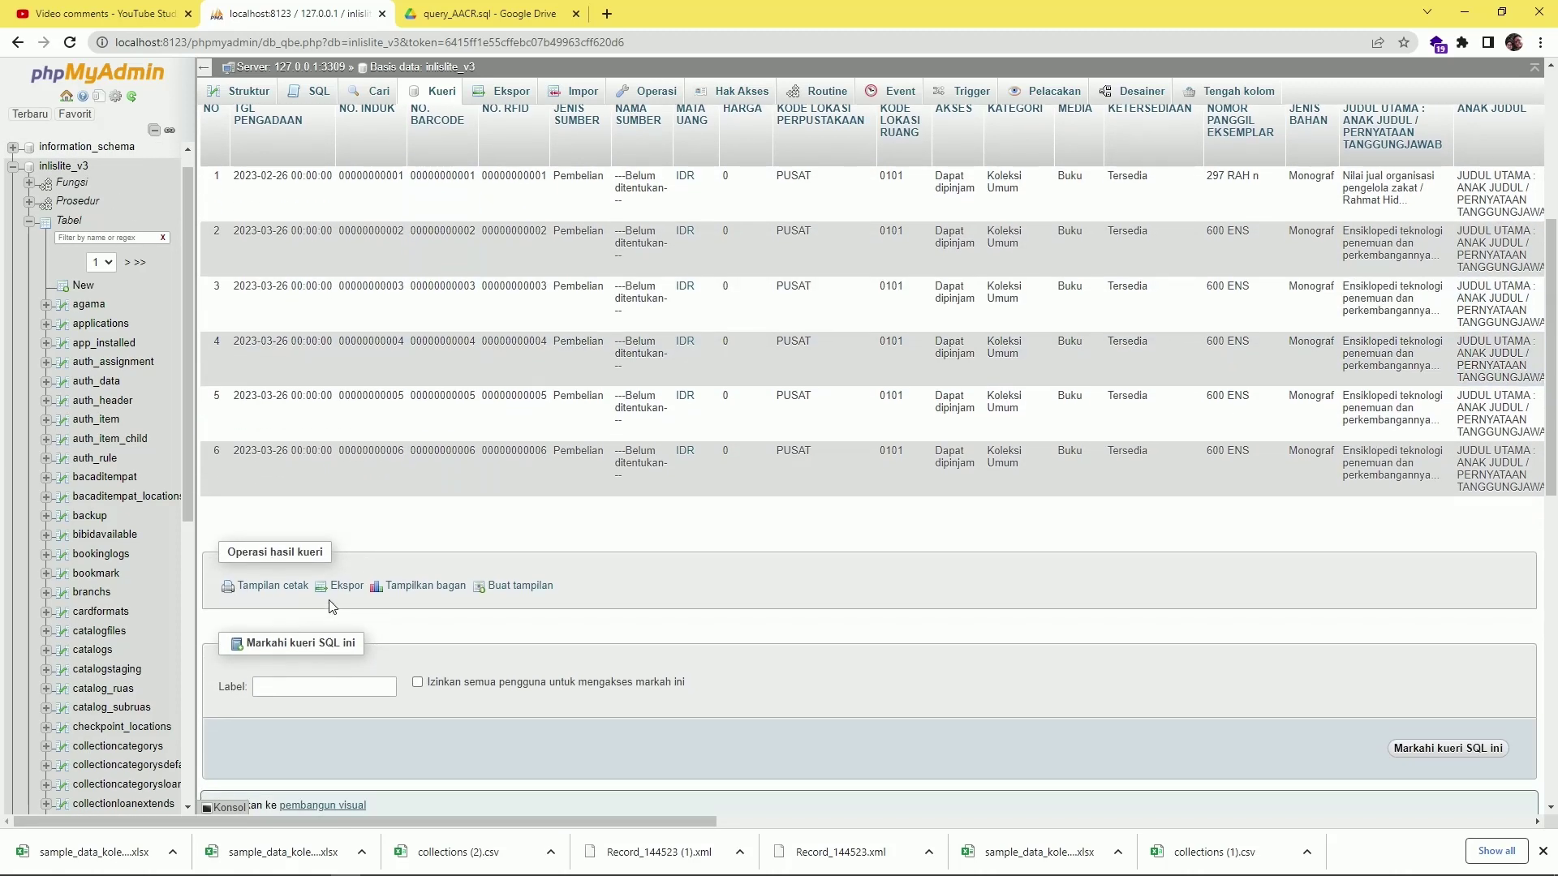
Step: Export all result rows as CSV for MS Excel with column names, downloading collections (3).csv
left_click(337, 591)
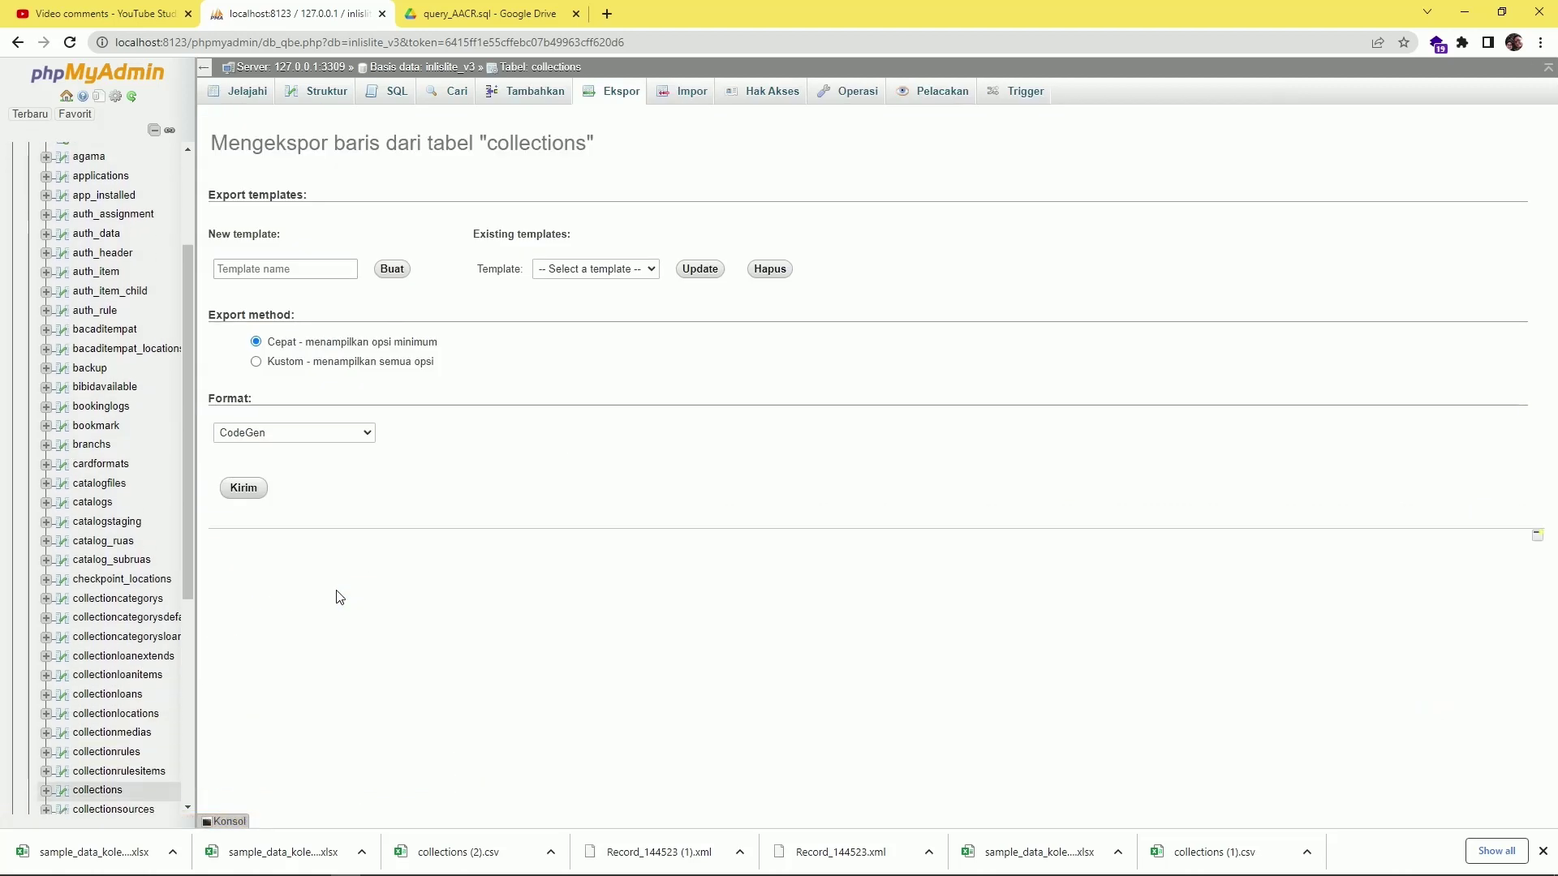
left_click(280, 369)
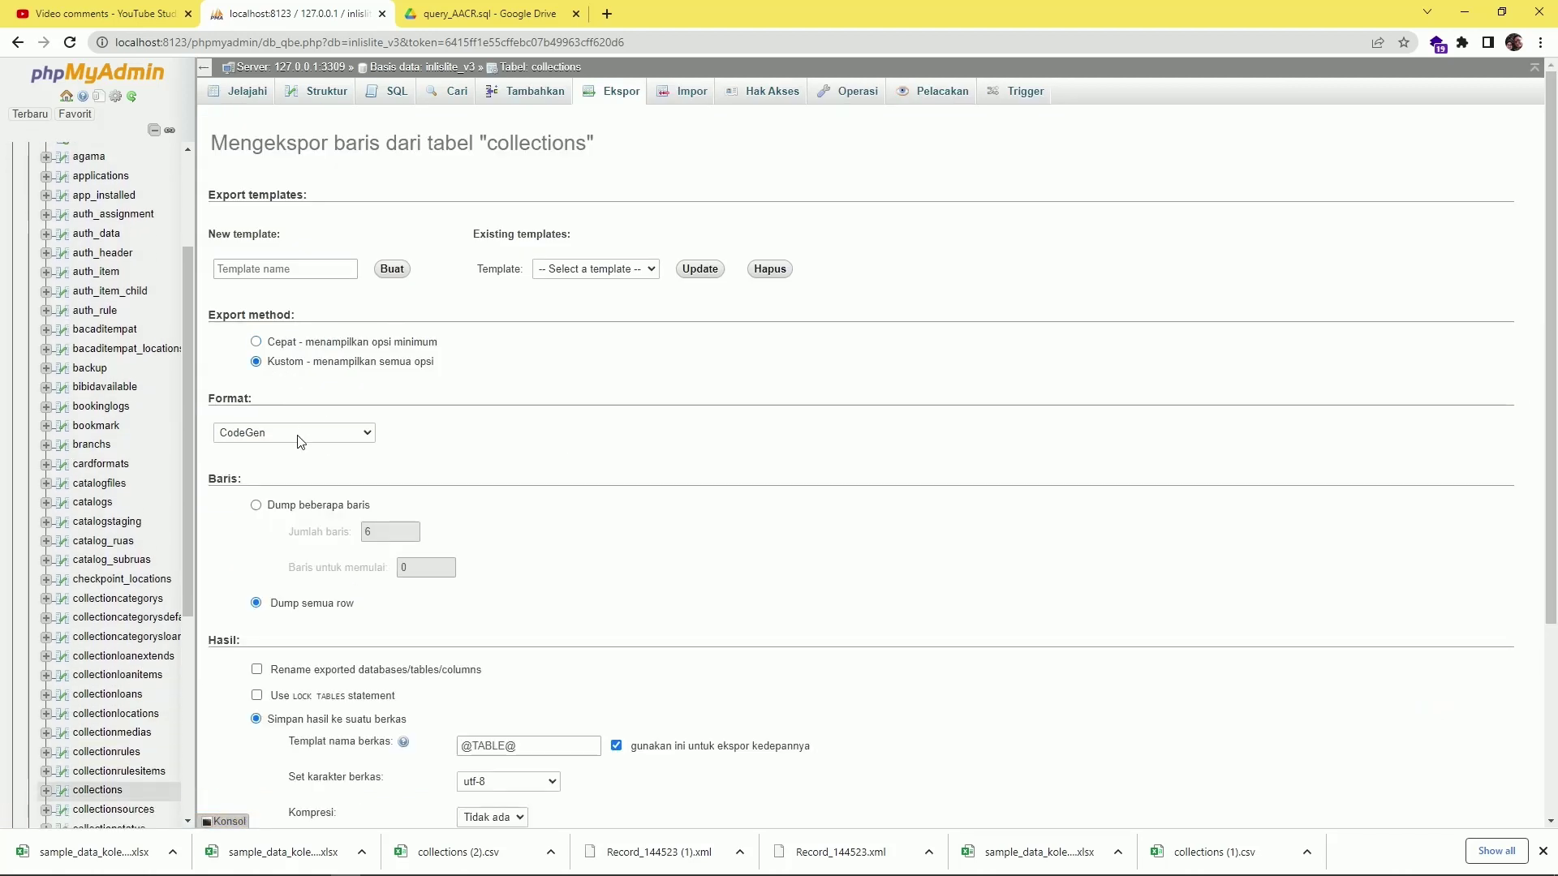
left_click(300, 441)
left_click(300, 477)
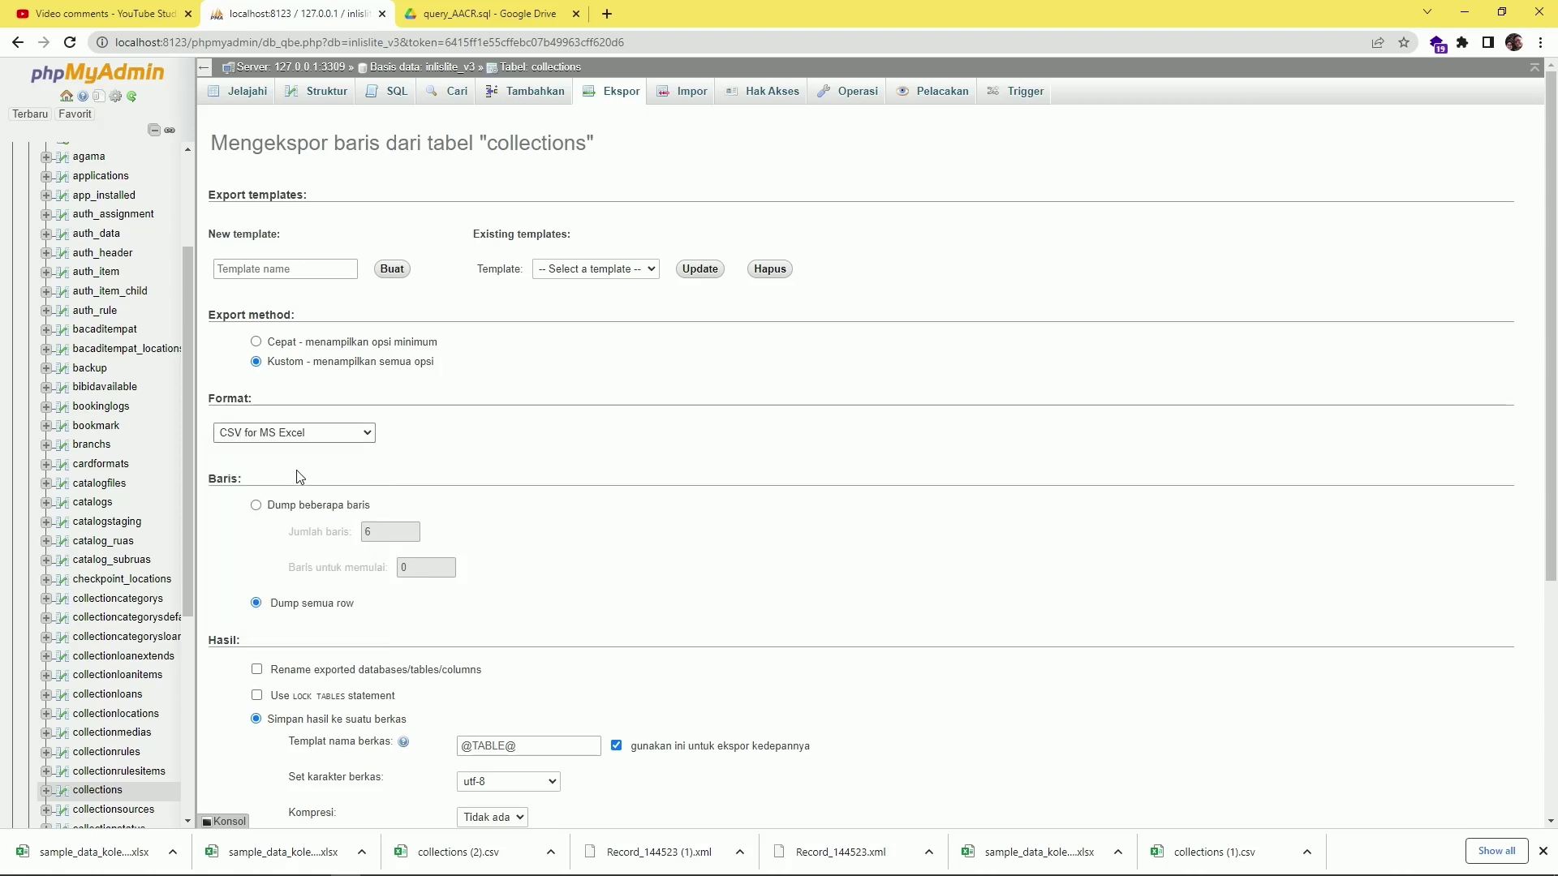
scroll(570, 557, "down", 2)
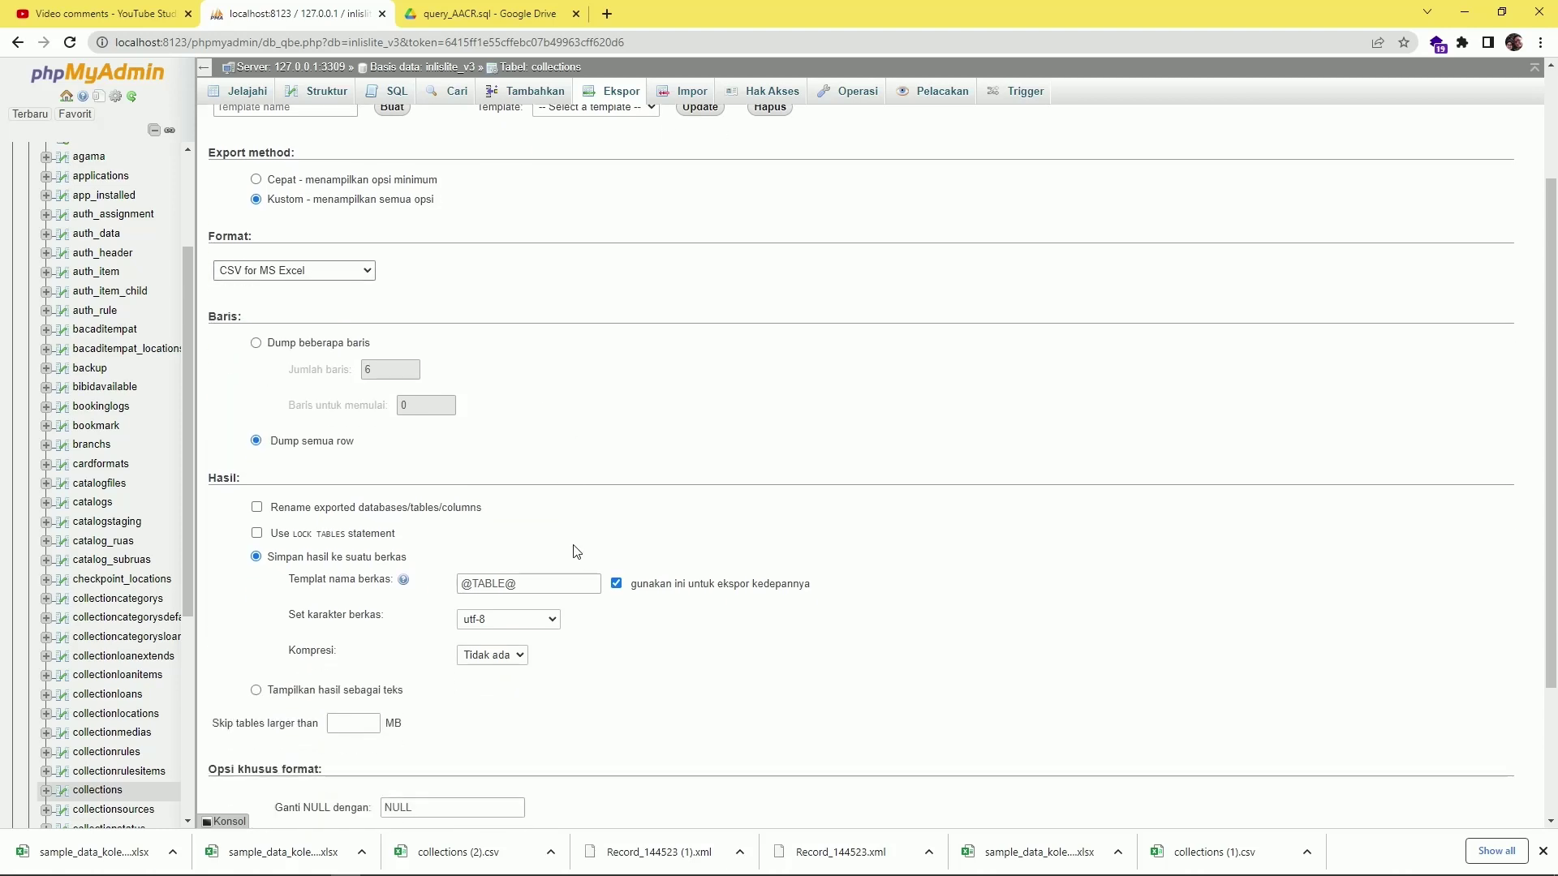
scroll(576, 552, "down", 1)
scroll(356, 608, "down", 1)
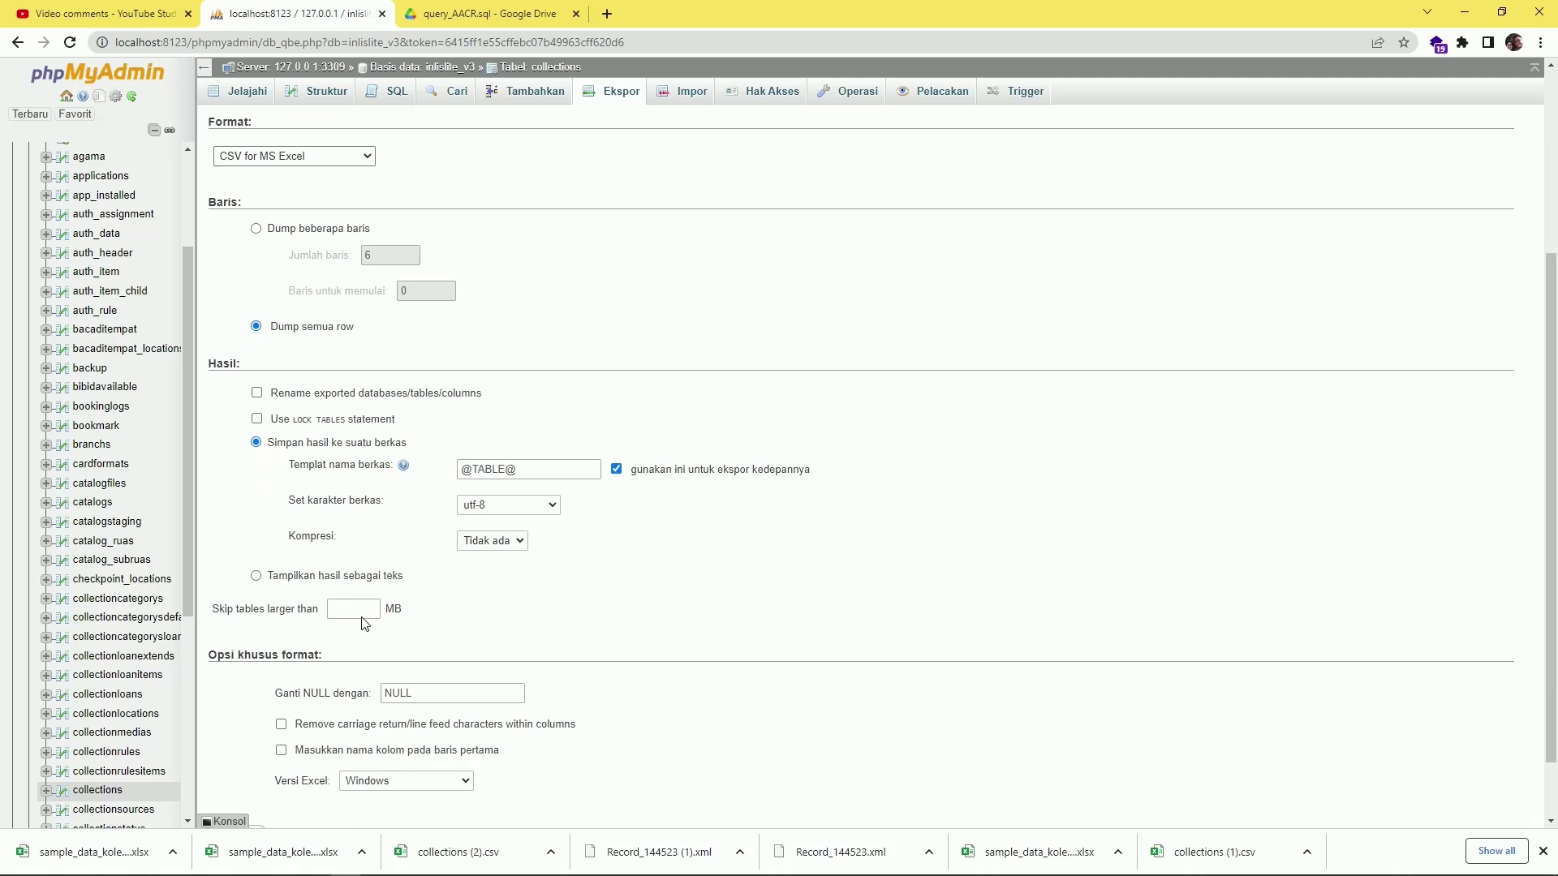
scroll(365, 624, "down", 1)
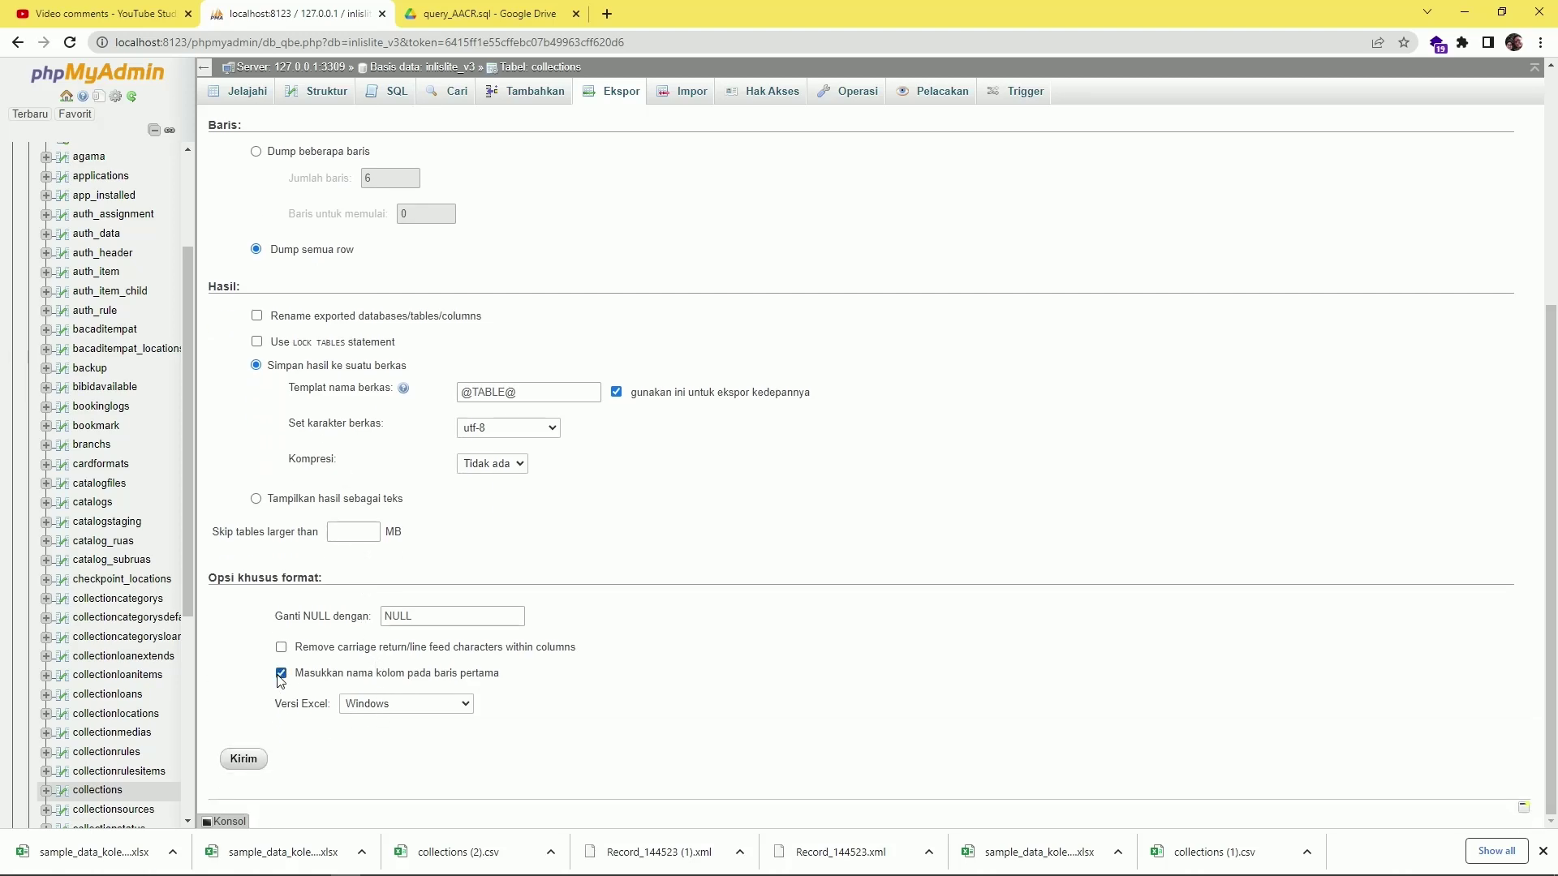
left_click(255, 760)
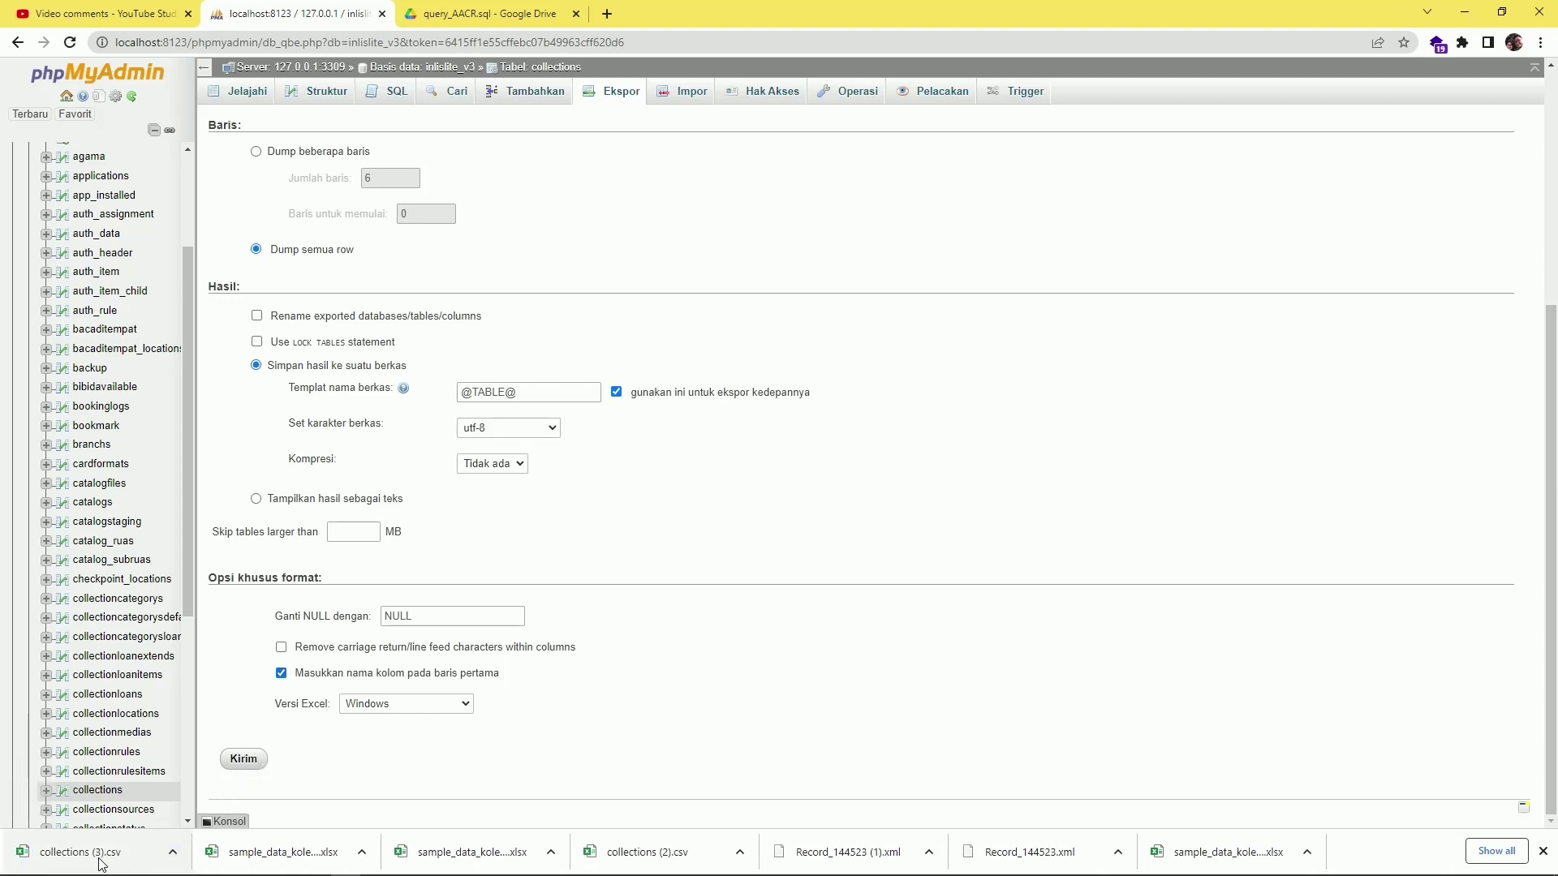
Step: Open collections (3).csv in Excel and maximize its window
left_click(69, 853)
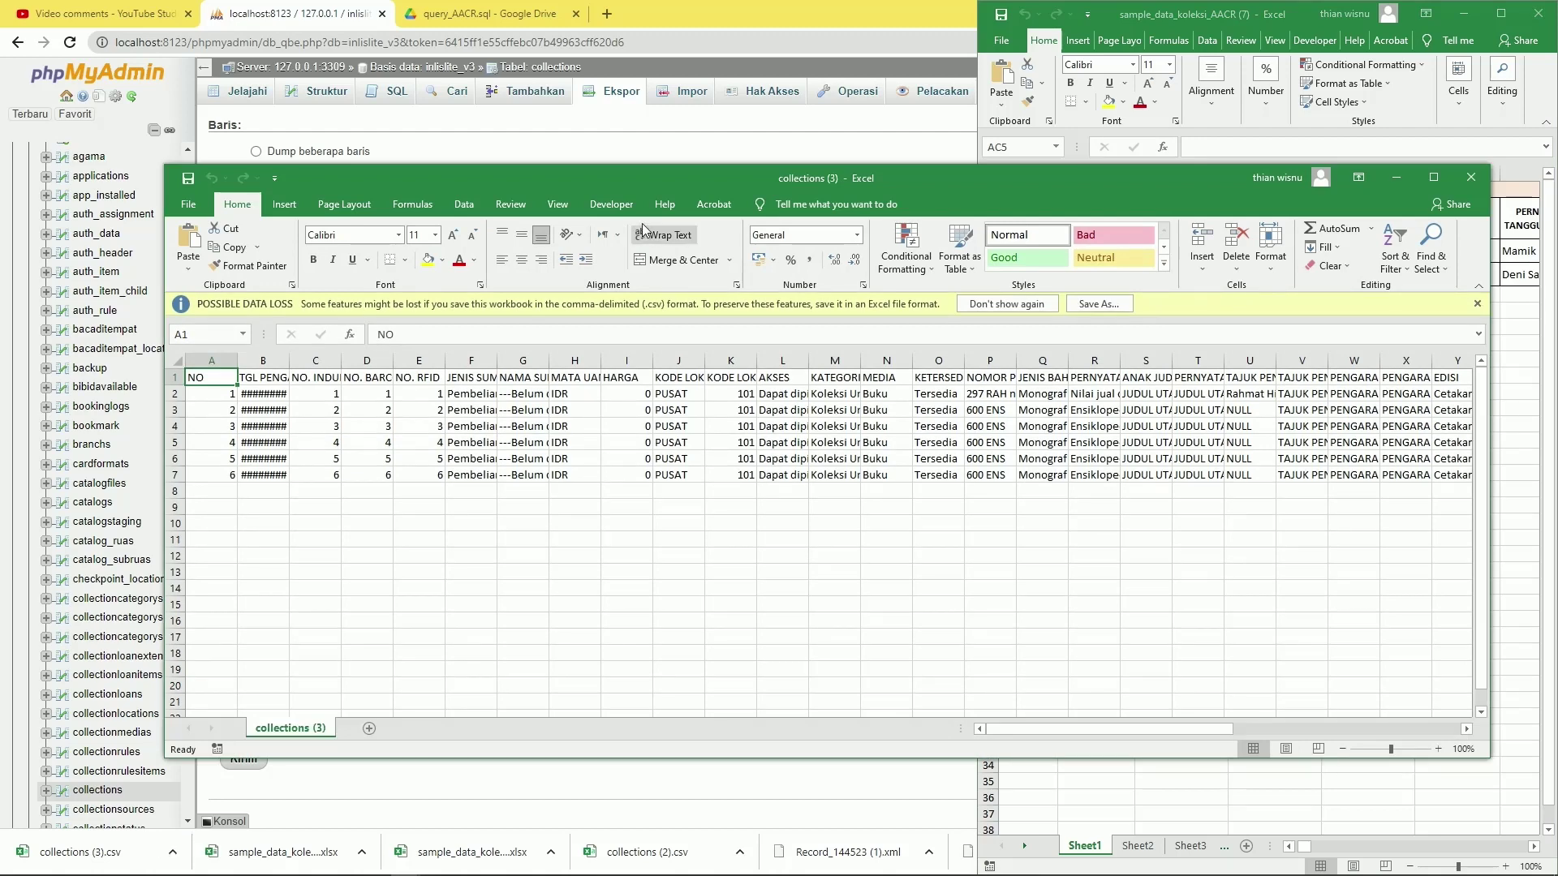
left_click_drag(627, 194, 470, 183)
left_click(1274, 167)
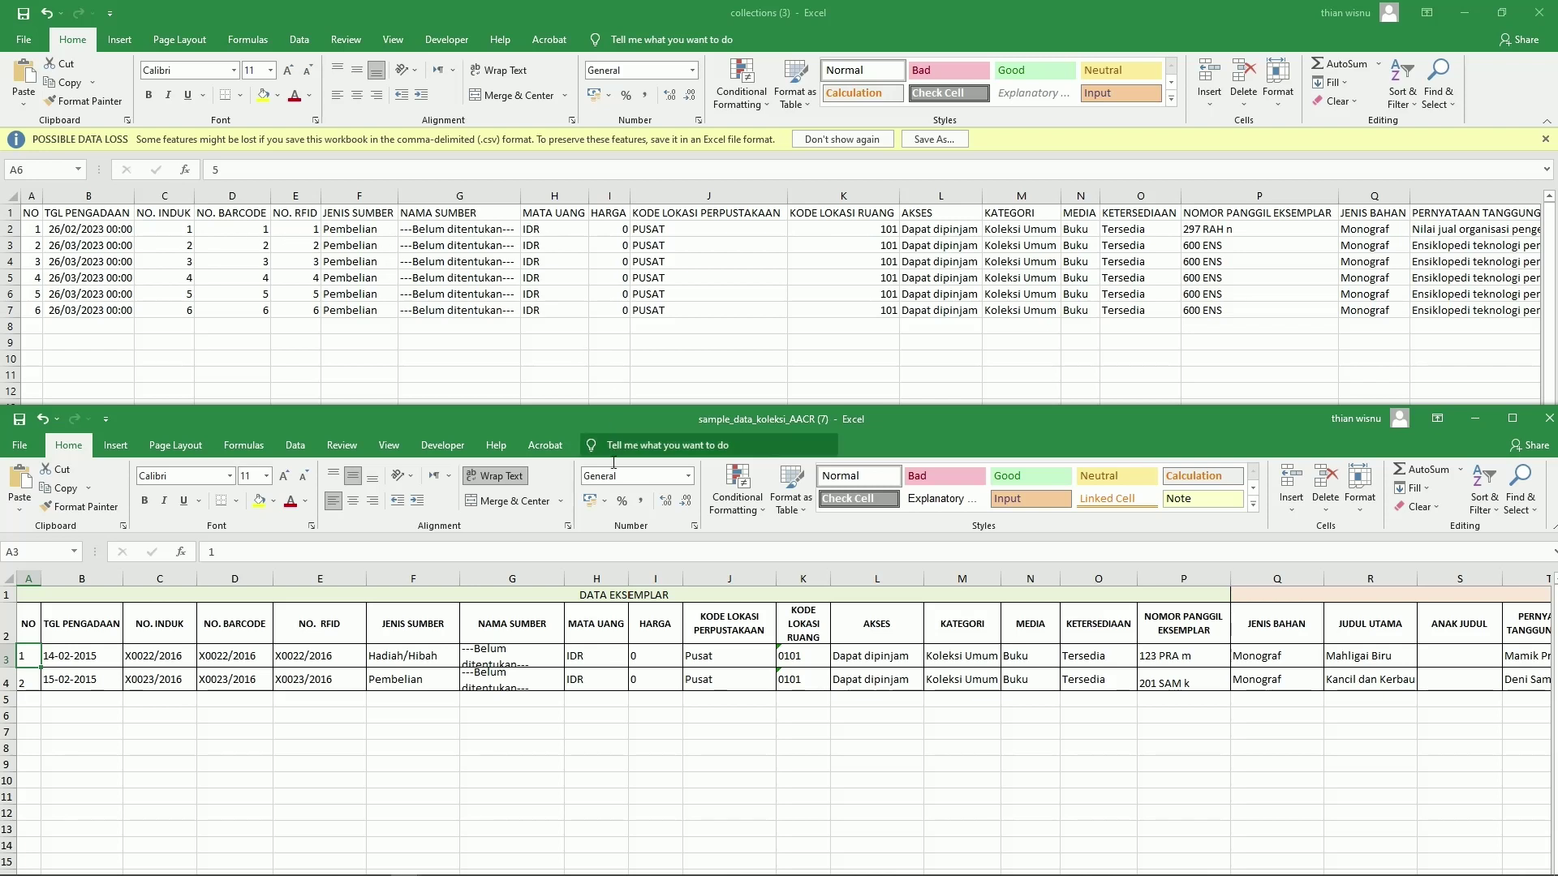
Step: Fill the PERNYATAAN TANGGUNGJAWAB column R yellow in the collections sheet
left_click(711, 279)
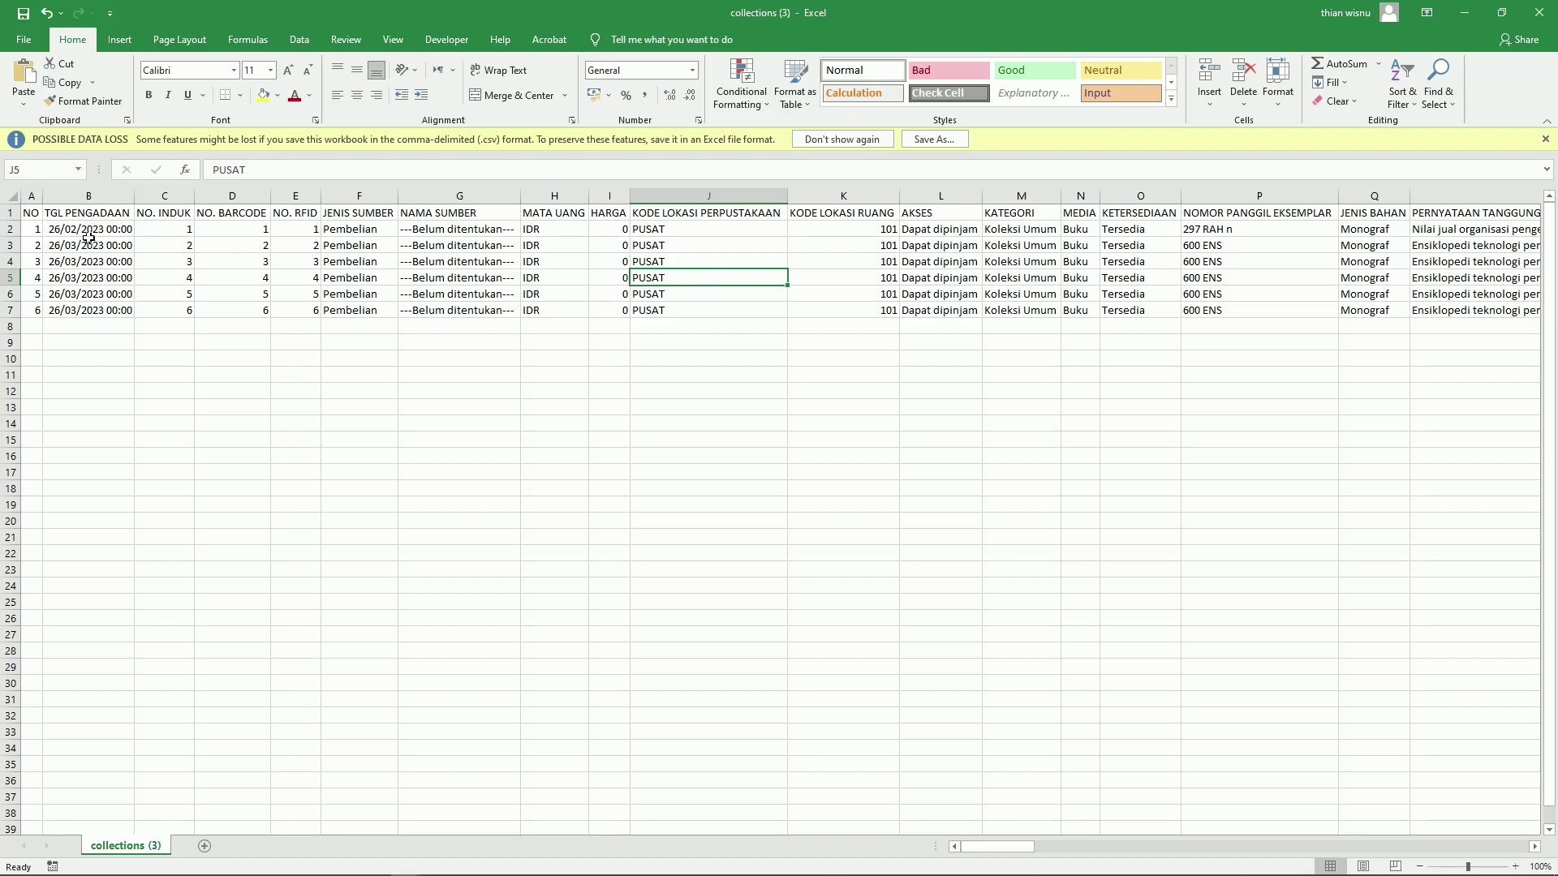
left_click(89, 196)
key("Right")
key("Right")
key("Right")
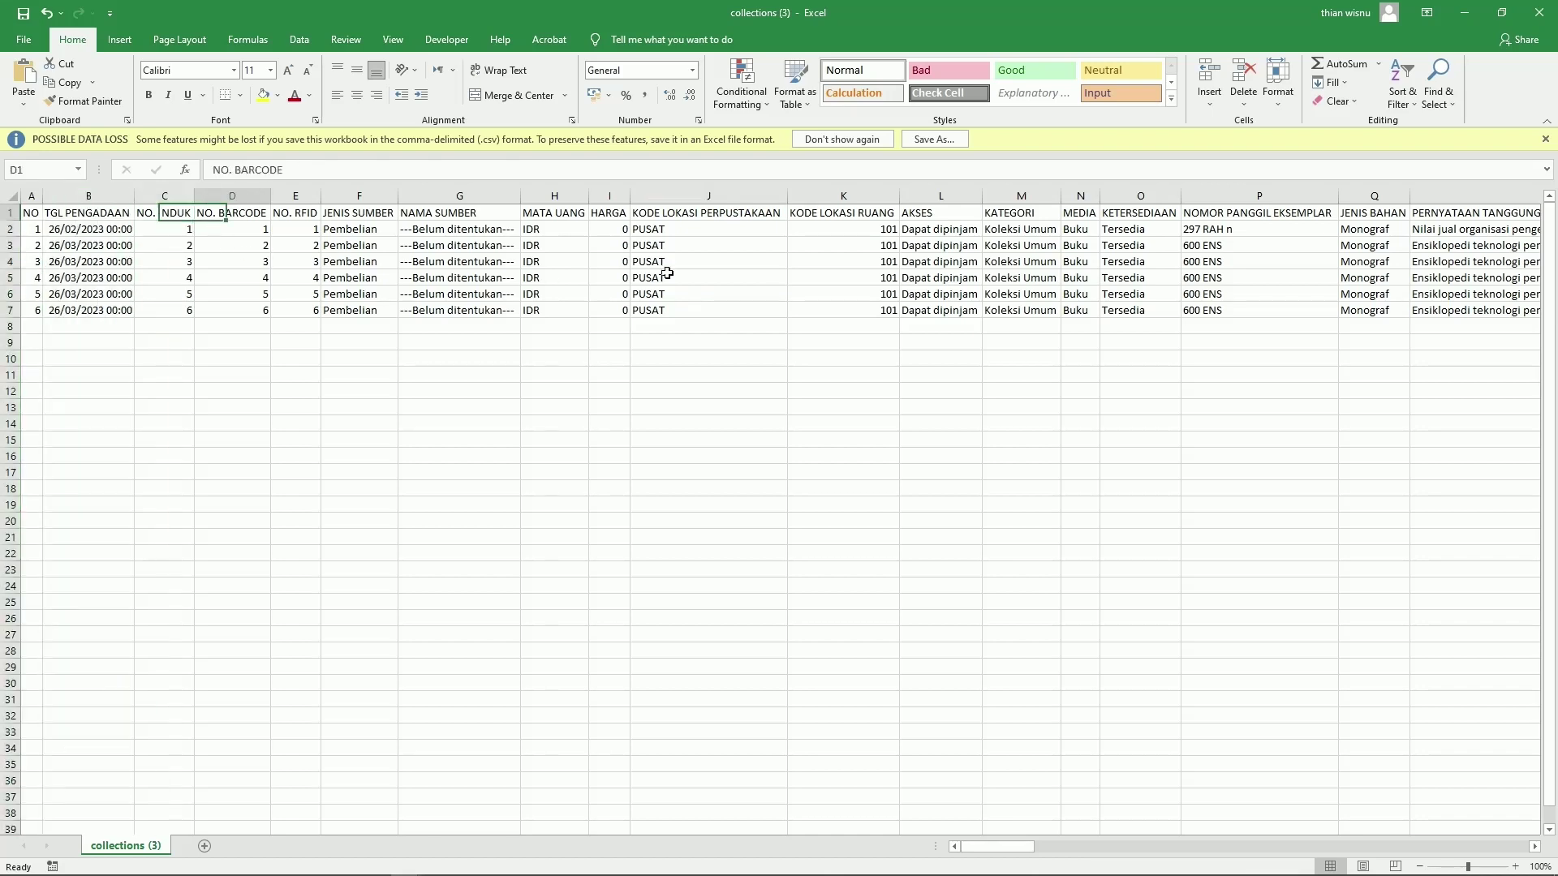
key("Right")
key("Right")
key("Right")
key("Right")
key("Right")
key("Right")
key("Right")
key("Right")
key("Right")
key("Right")
key("Right")
key("Right")
key("Right")
key("Right")
key("Right")
key("Right")
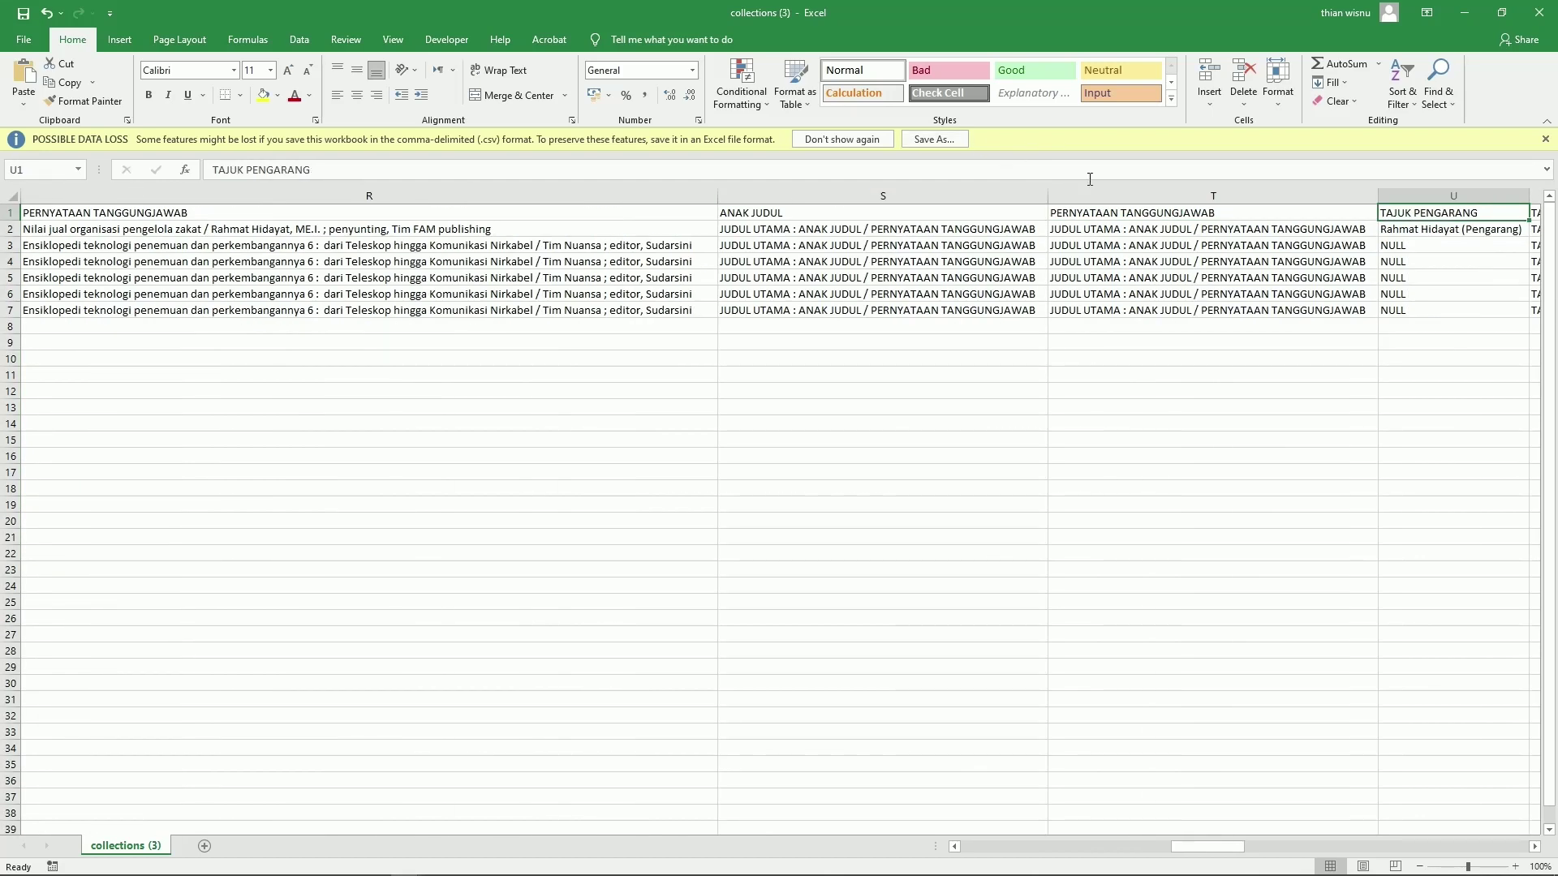
left_click(373, 195)
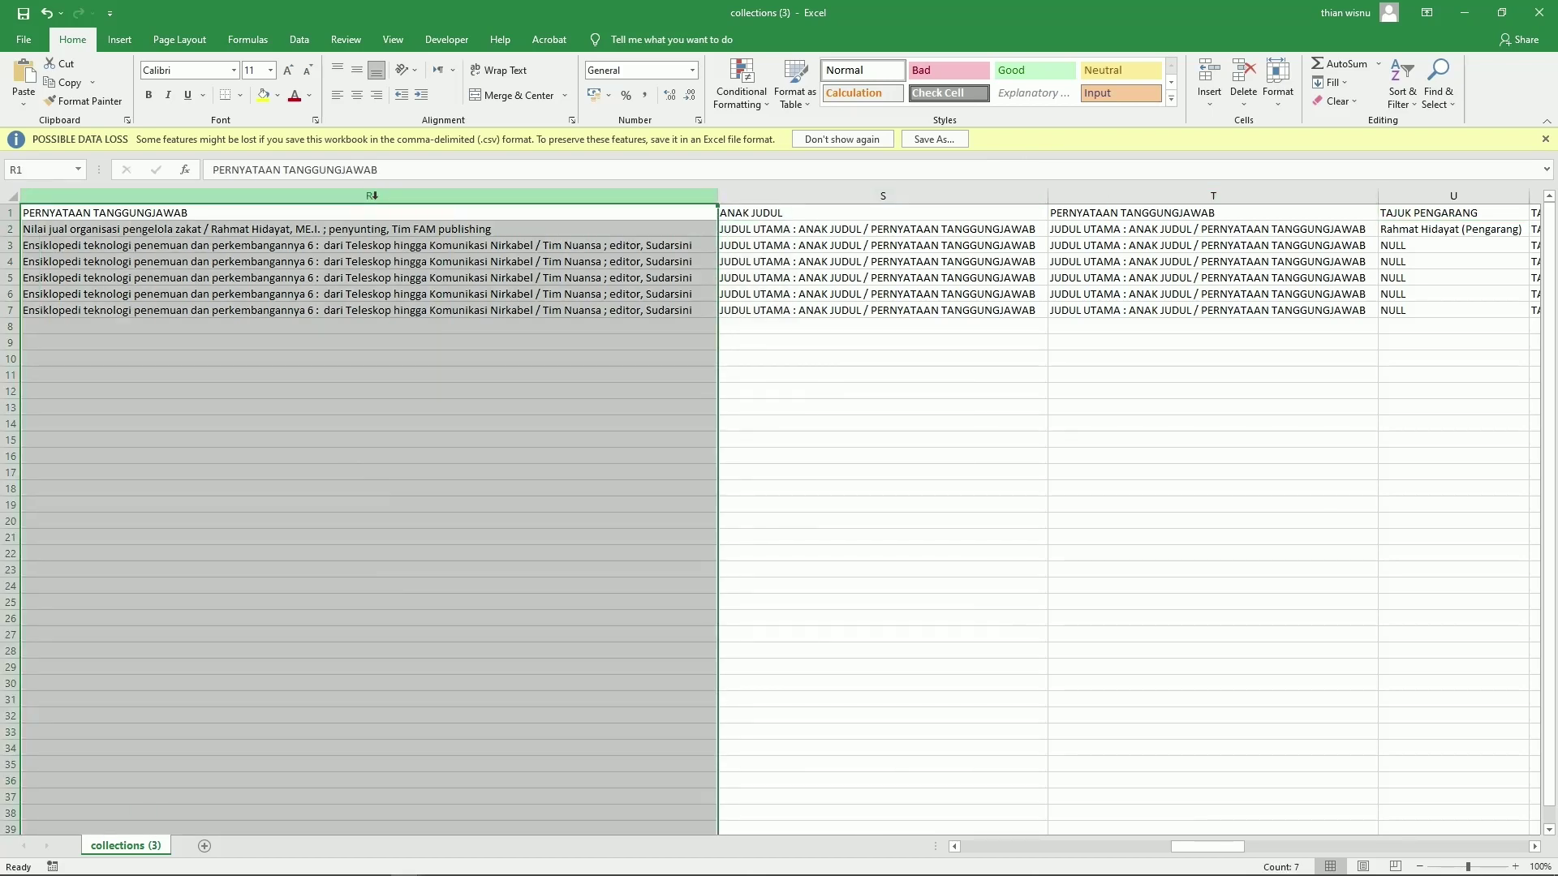
left_click(263, 95)
Step: Select the ANAK JUDUL, PERNYATAAN TANGGUNGJAWAB and TAJUK PENGARANG cells to compare their values
left_click(877, 277)
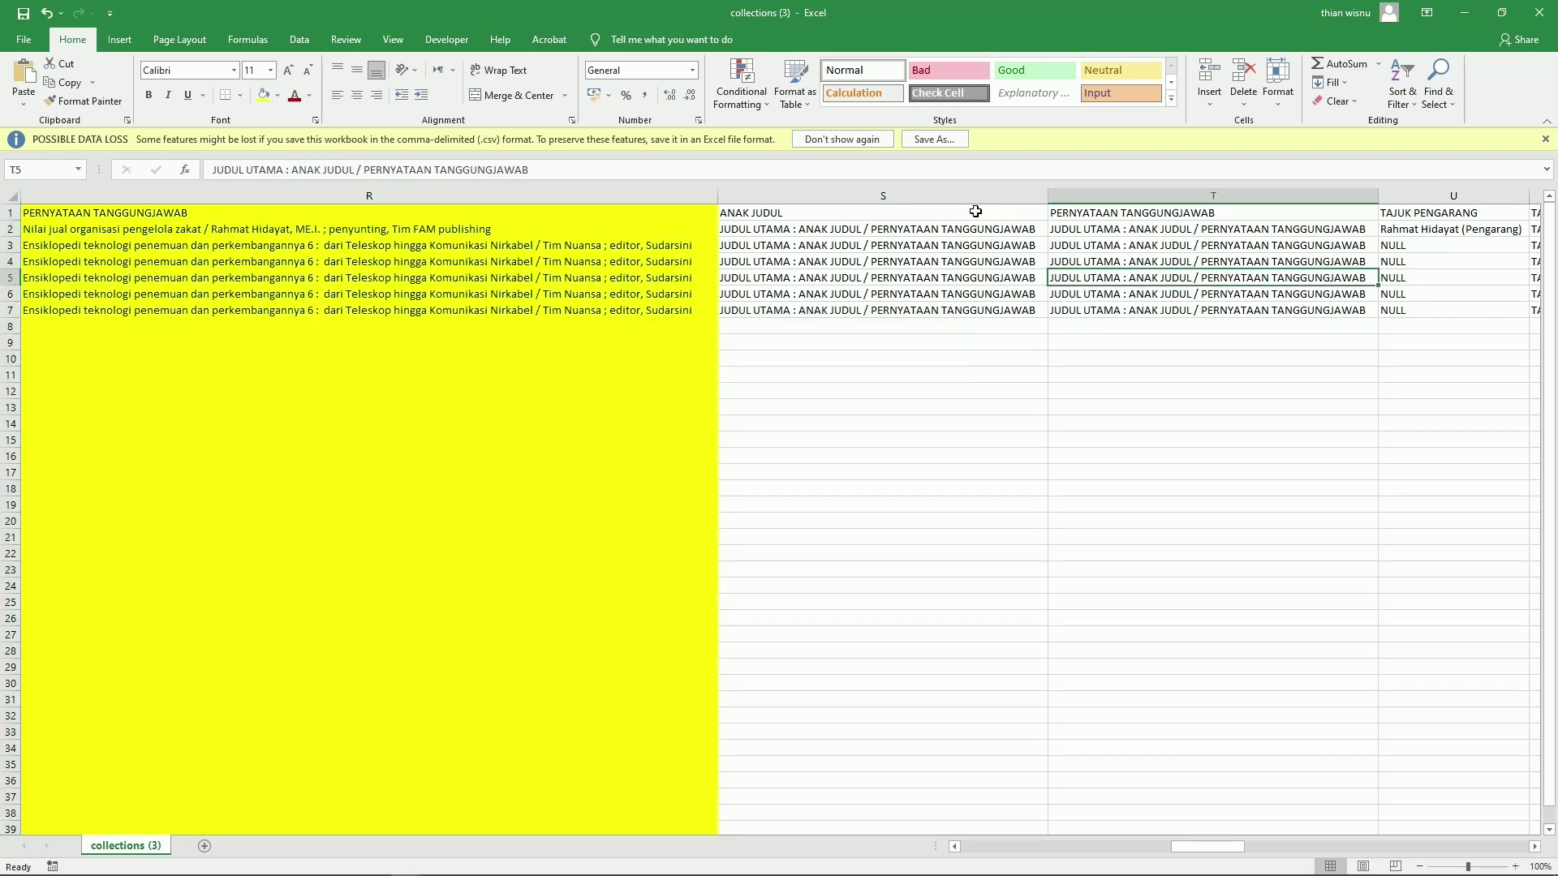
left_click_drag(961, 234, 966, 275)
left_click_drag(1112, 239, 1053, 284)
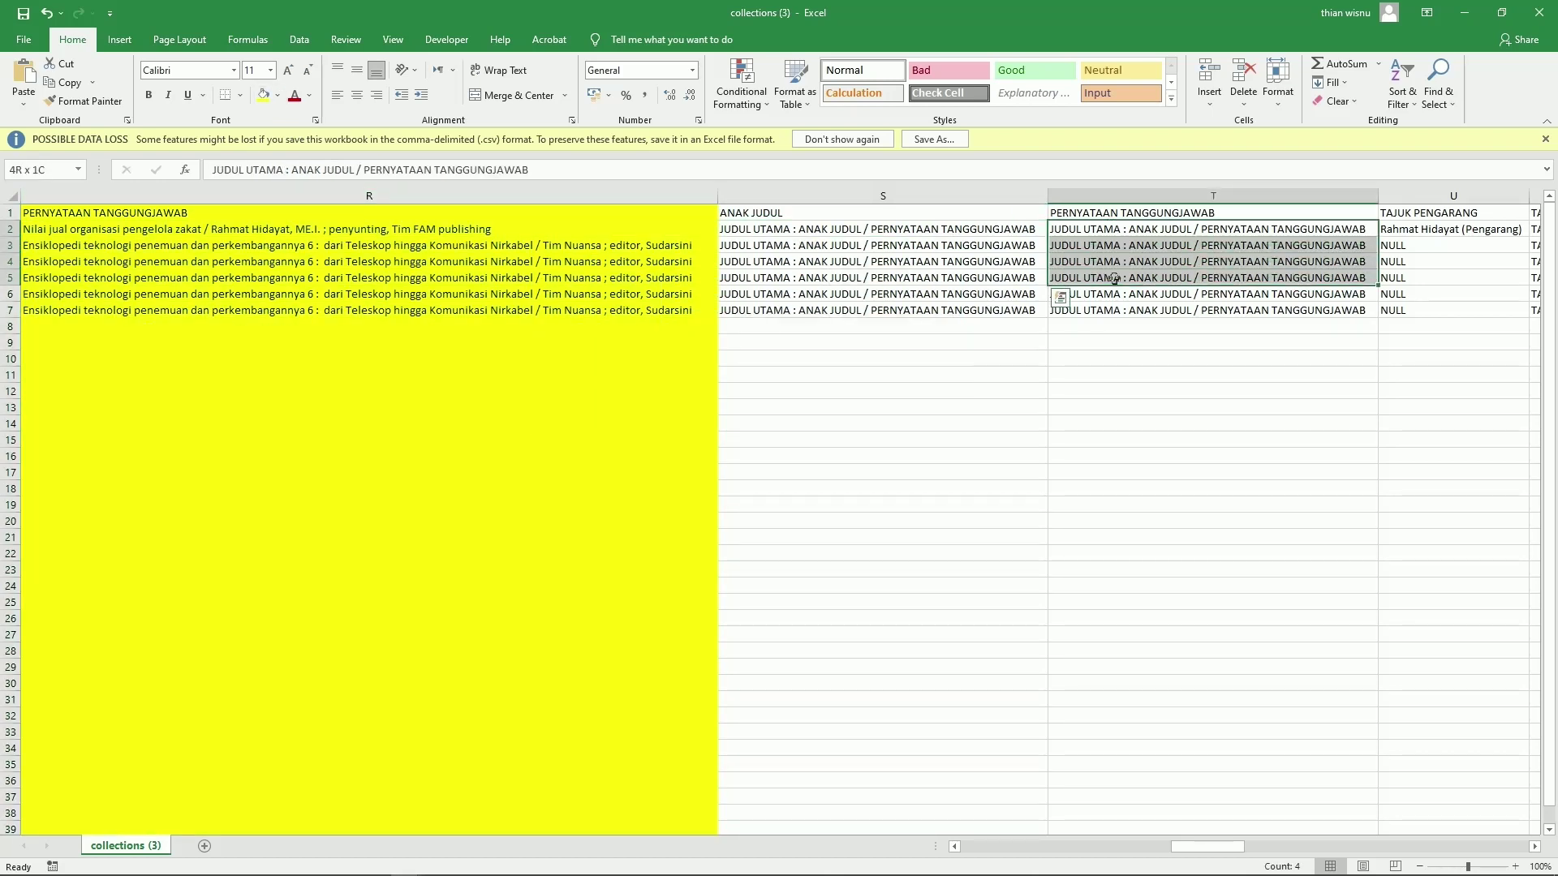
left_click(333, 242)
left_click_drag(333, 243, 333, 297)
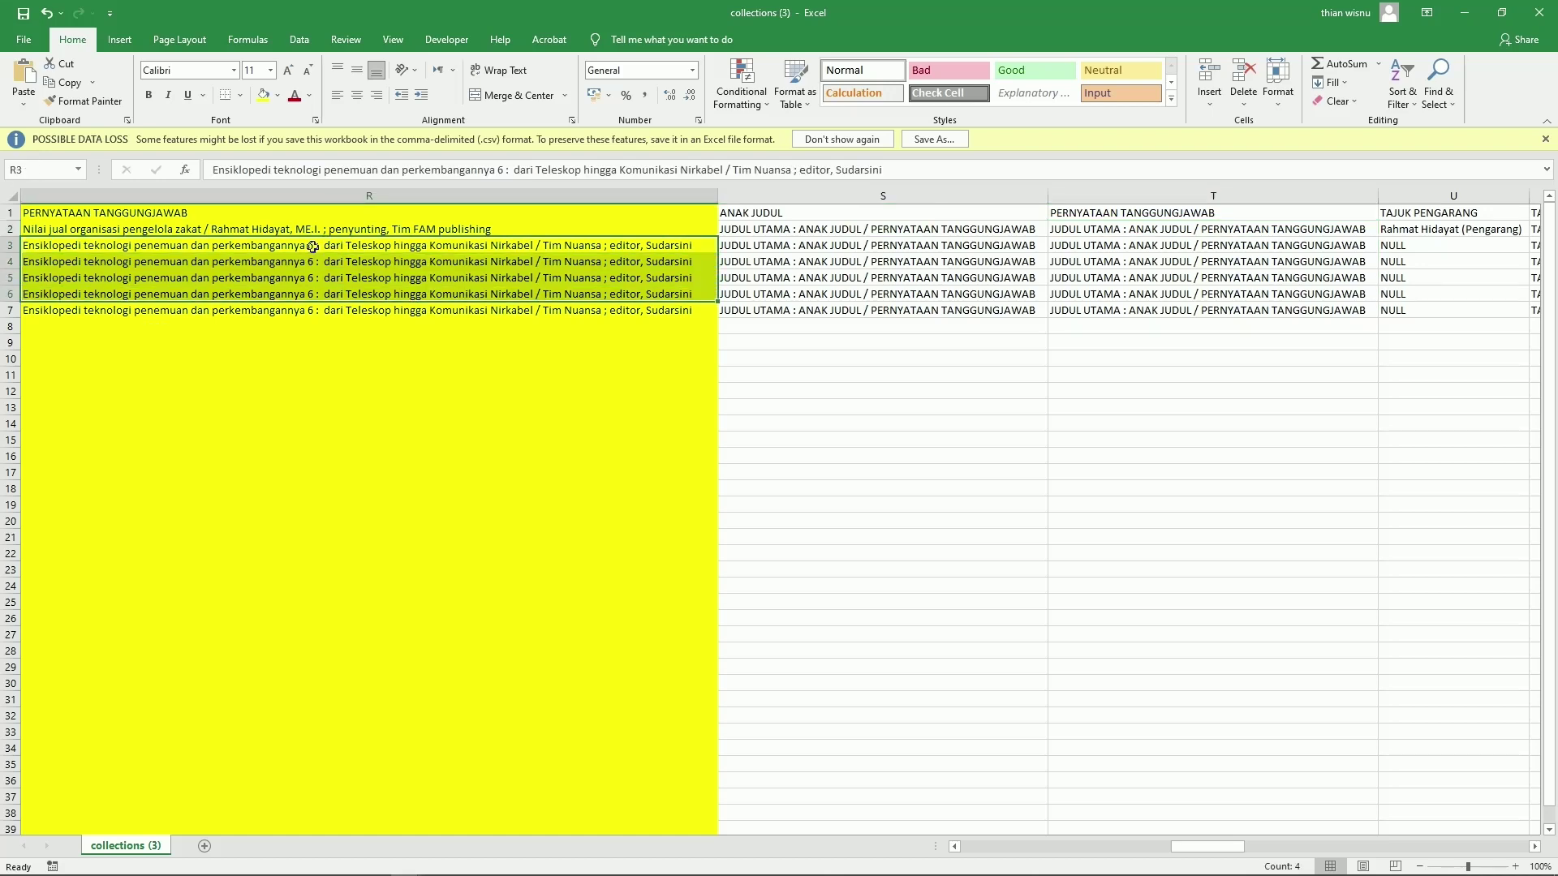
left_click(153, 247)
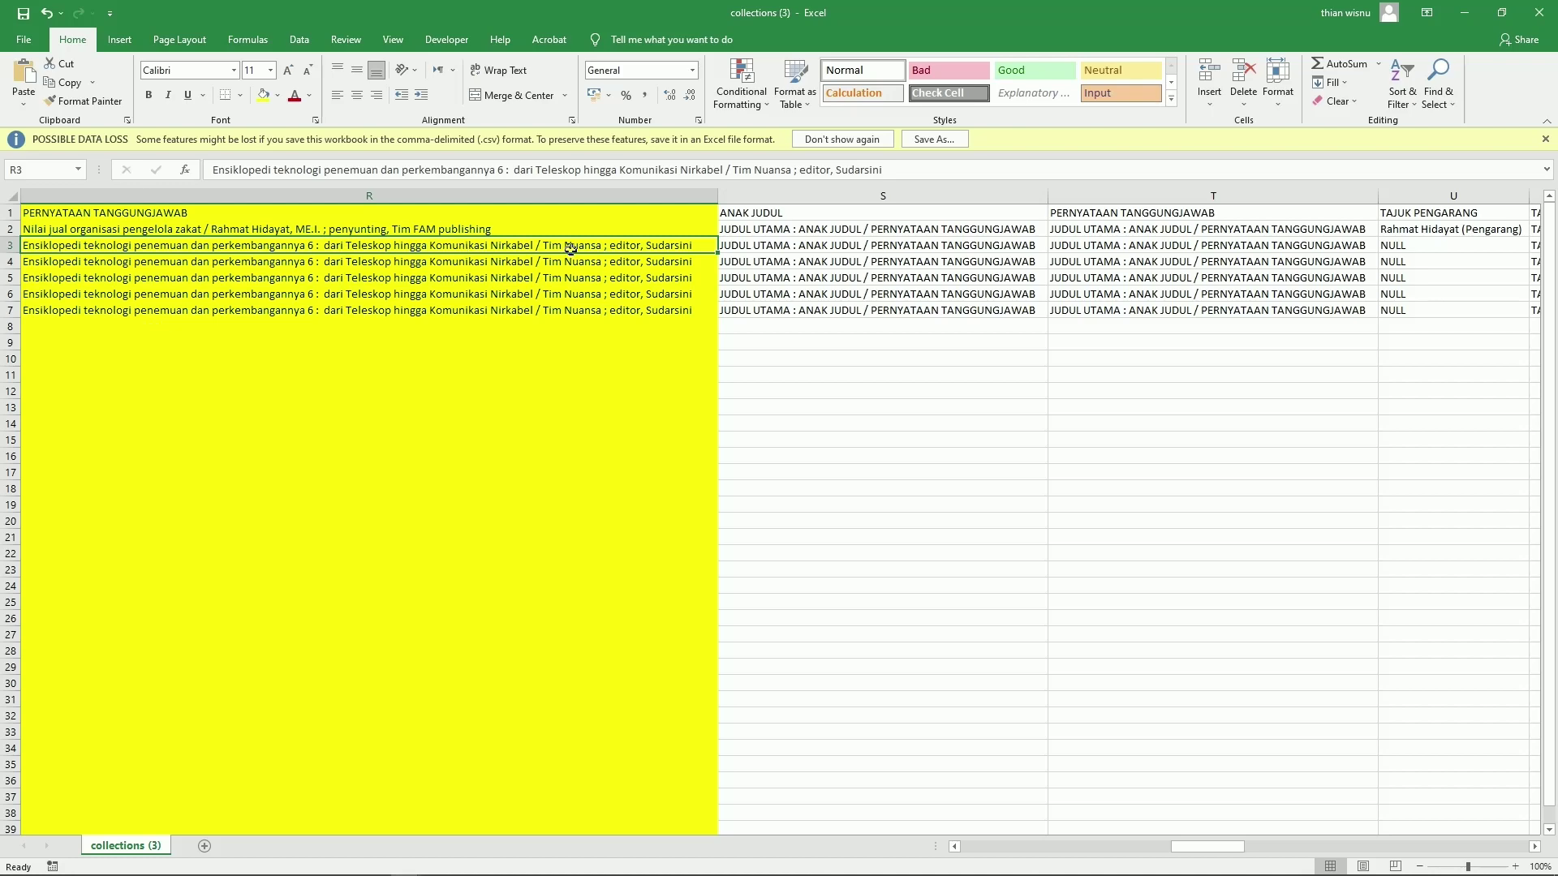
key("Right")
key("Right")
key("Right")
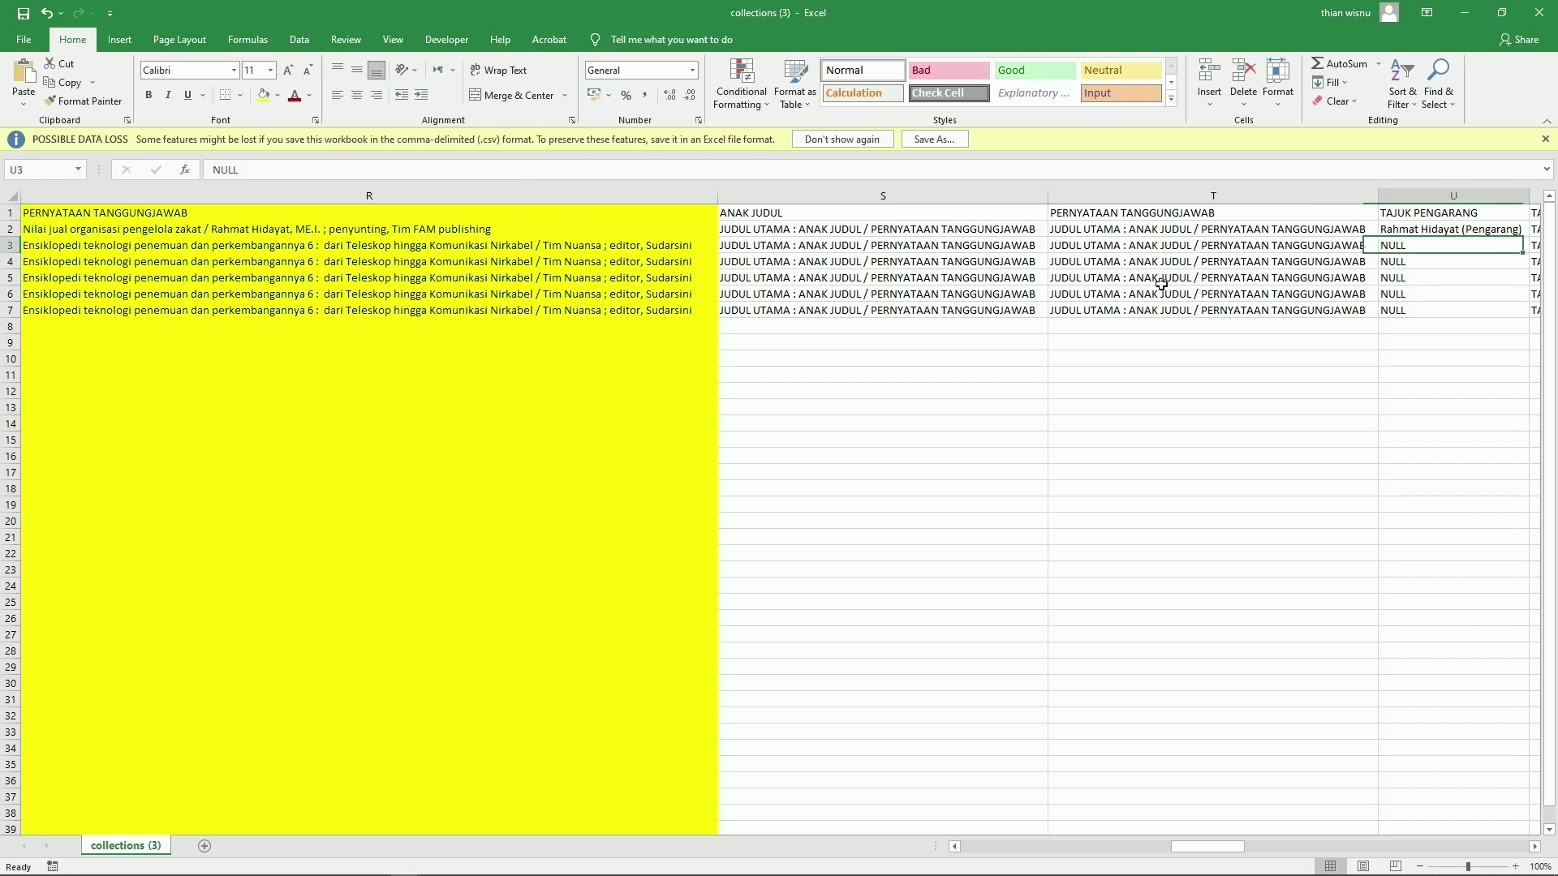
key("Right")
left_click_drag(247, 236, 260, 278)
left_click_drag(436, 234, 535, 307)
left_click_drag(706, 231, 746, 285)
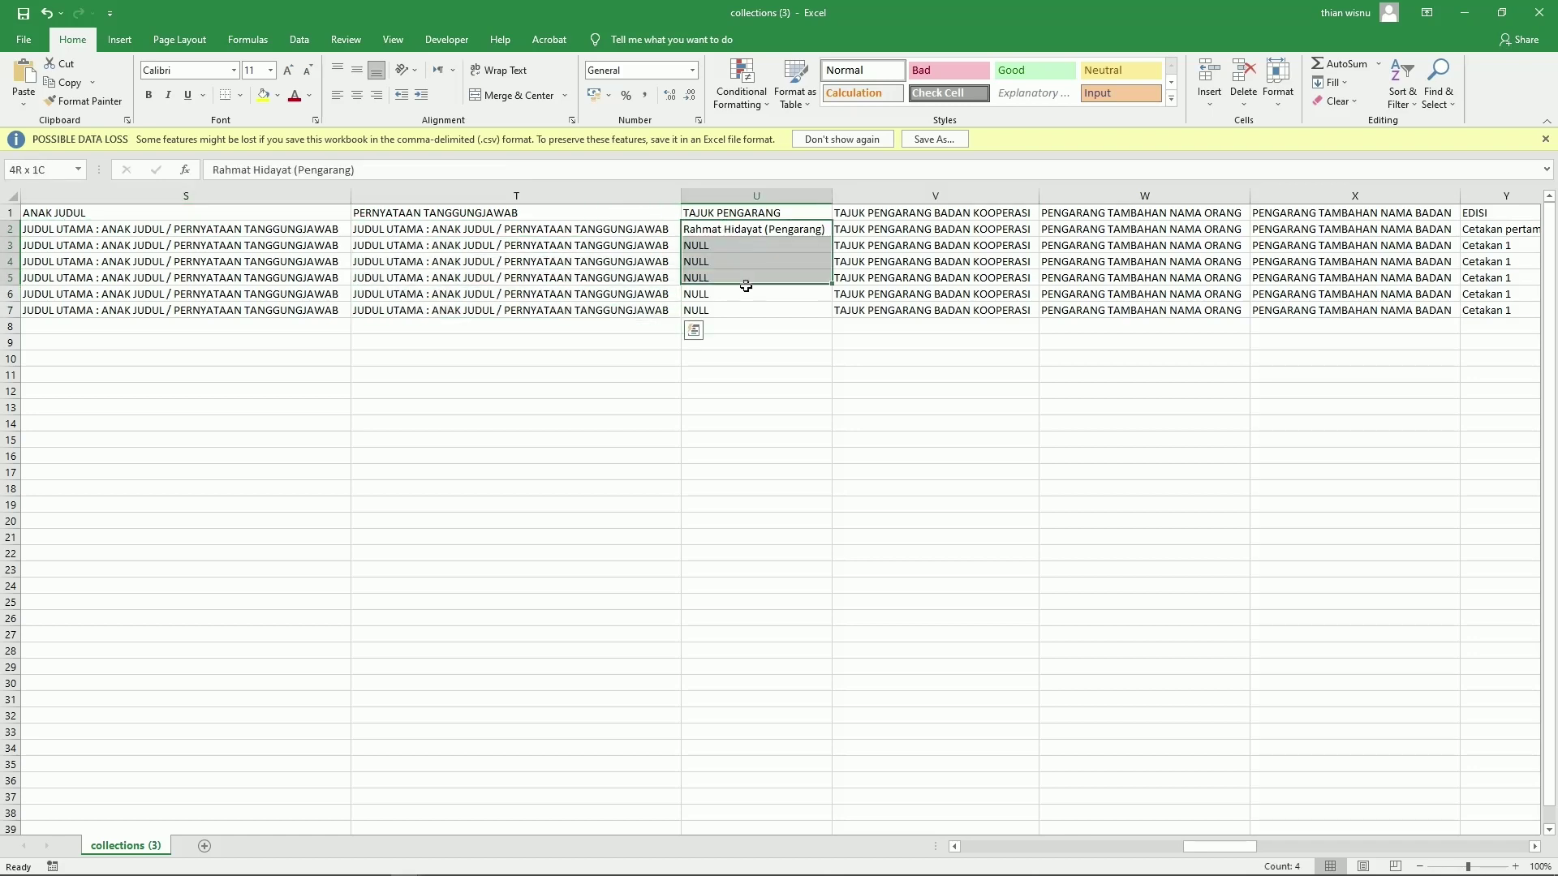
Step: Select the DIMENSI and JUMLAH HALAMAN cells in columns AC to AE, then bring up the AACR template
left_click(877, 229)
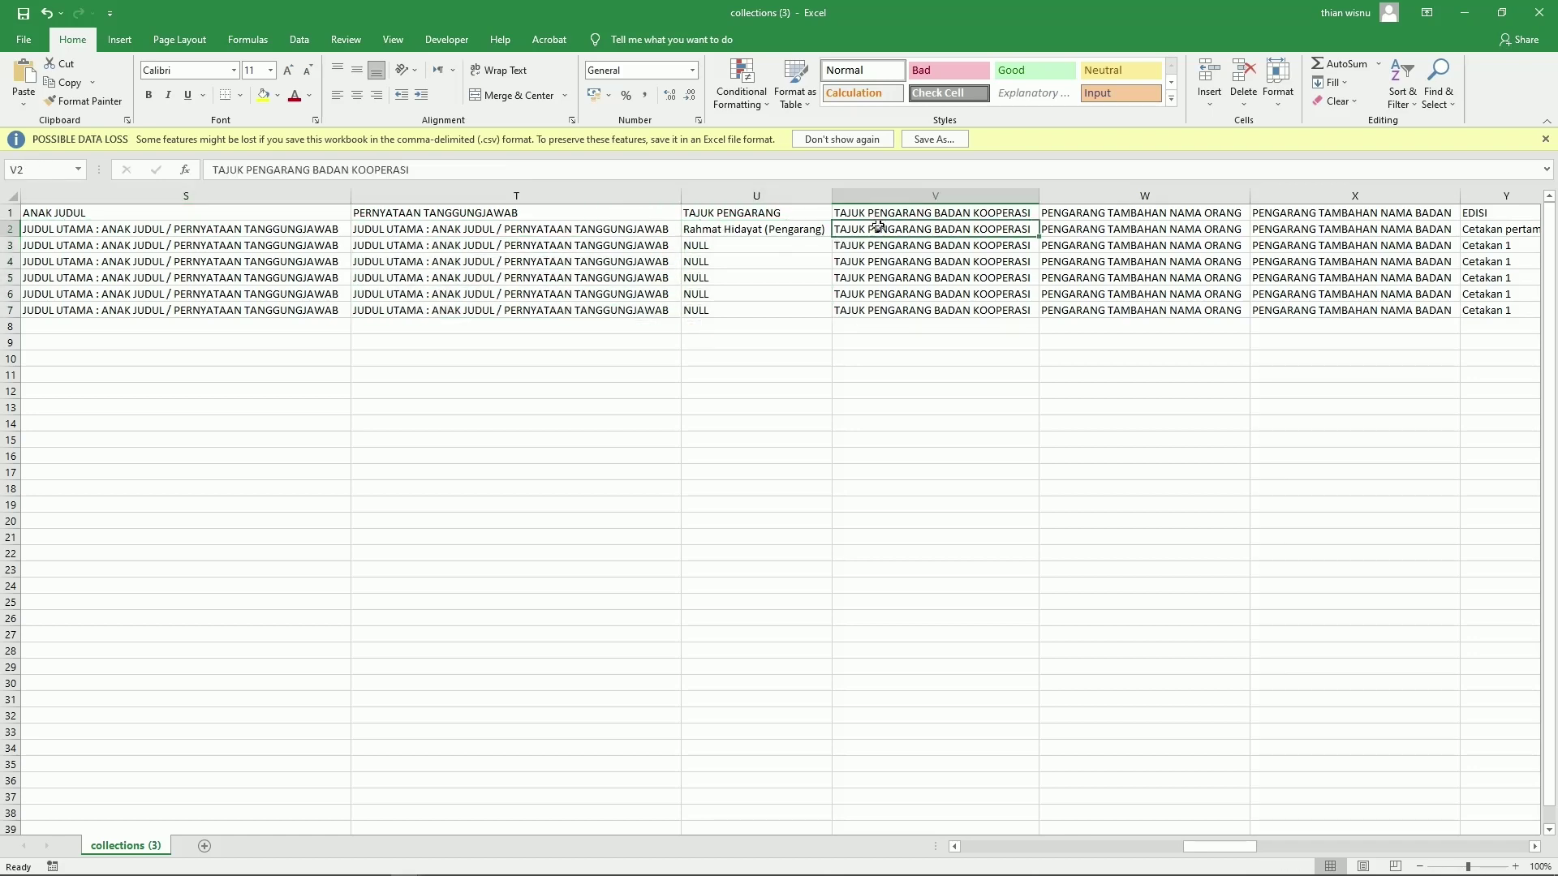
key("Right")
key("Right")
key("Right")
key("Right")
key("Right")
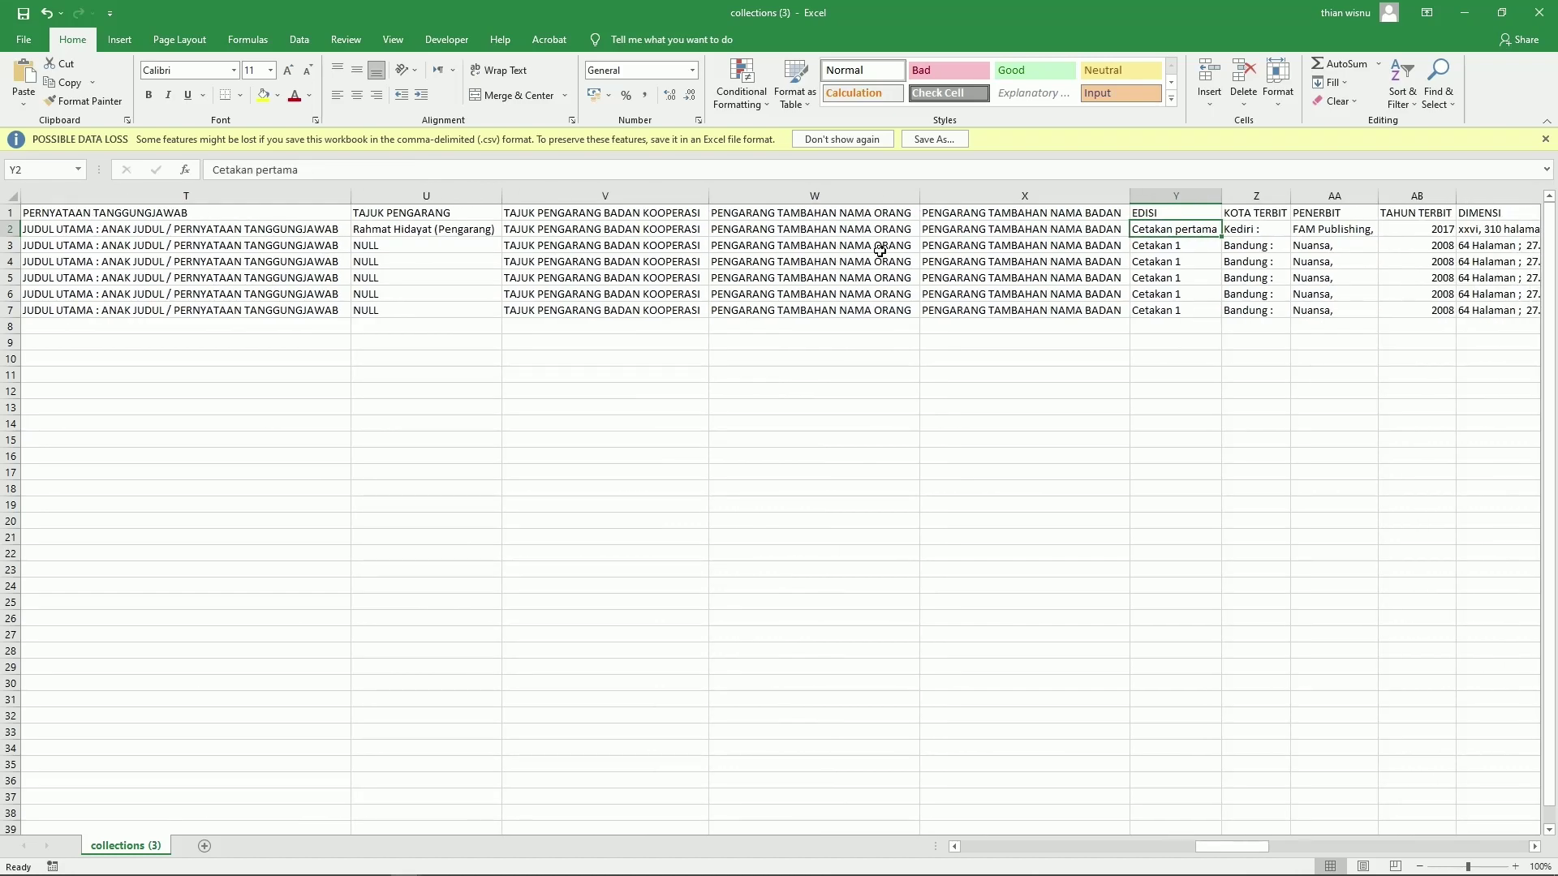
key("Right")
key("Right")
key("Right")
key("Right")
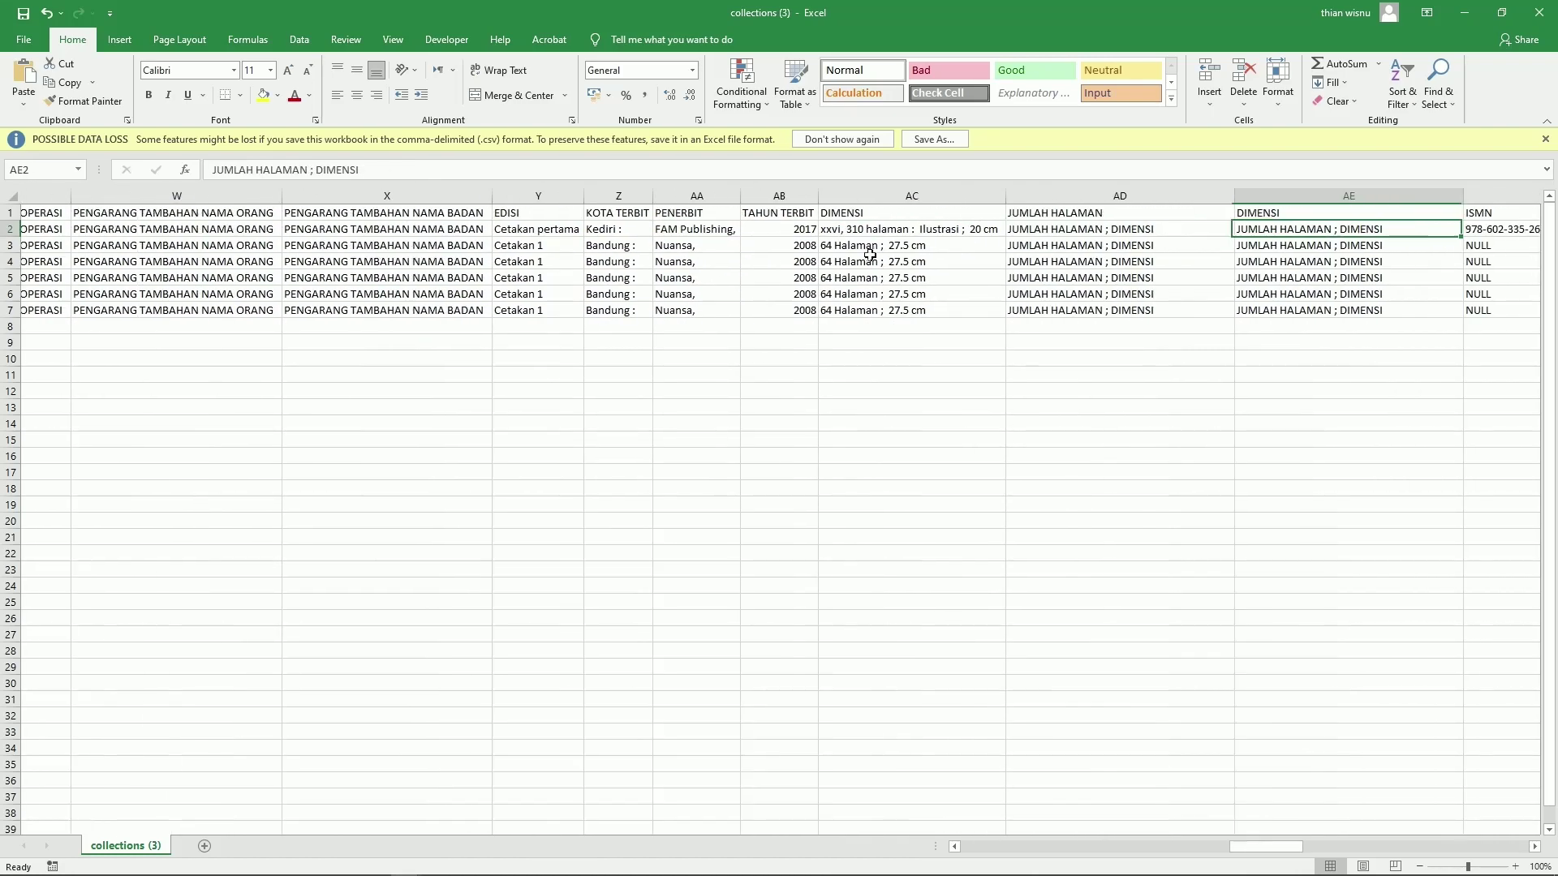
left_click_drag(814, 227, 820, 309)
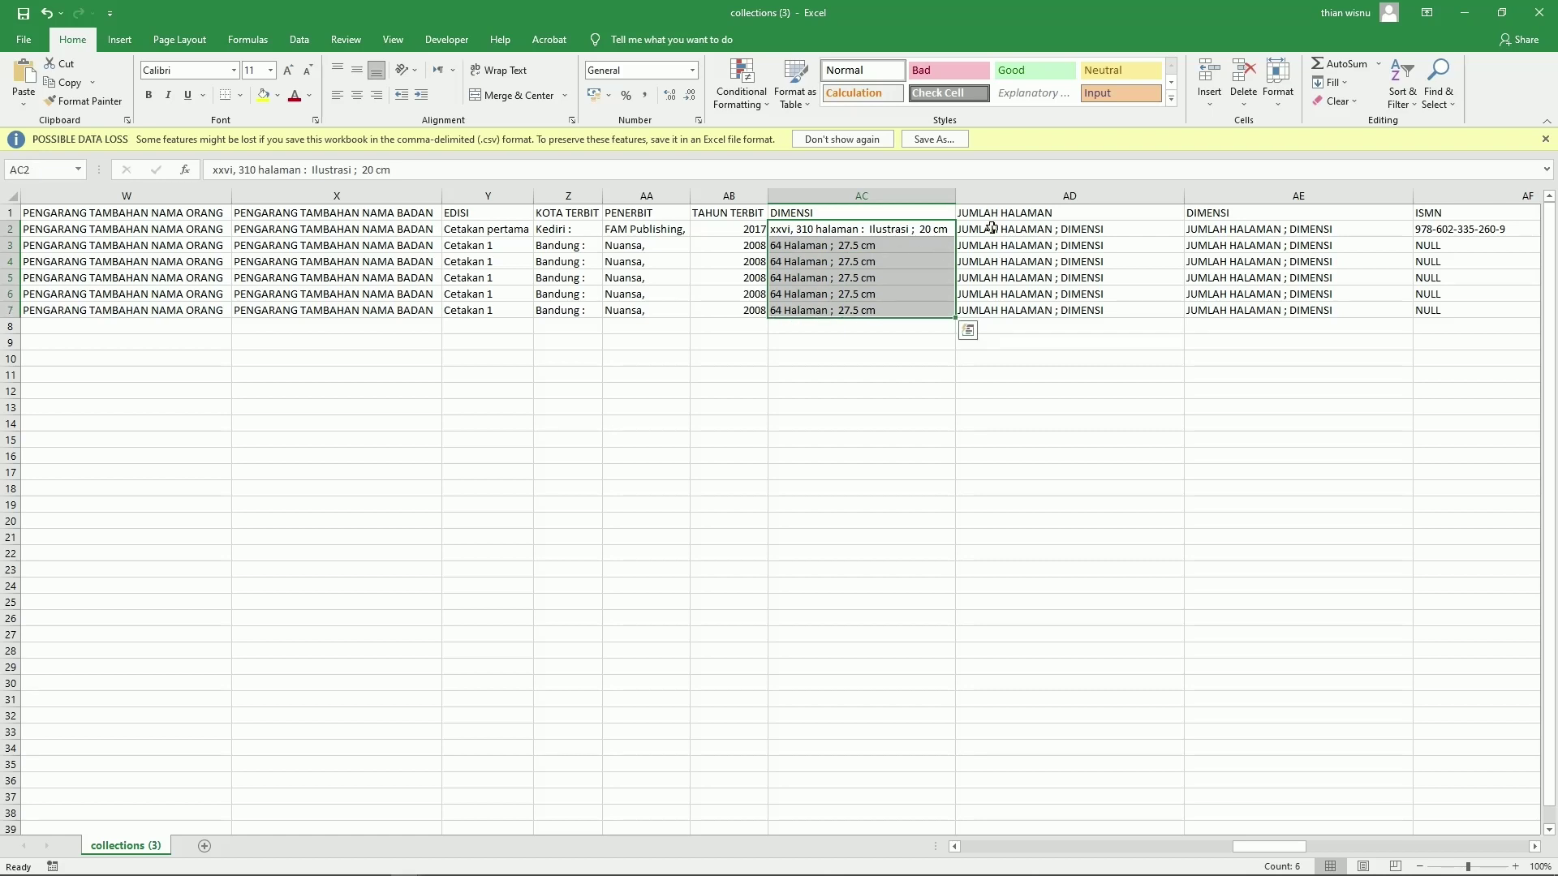
left_click_drag(988, 228, 1003, 308)
key("ctrl+c")
left_click_drag(1193, 236, 1213, 310)
key("ctrl+v")
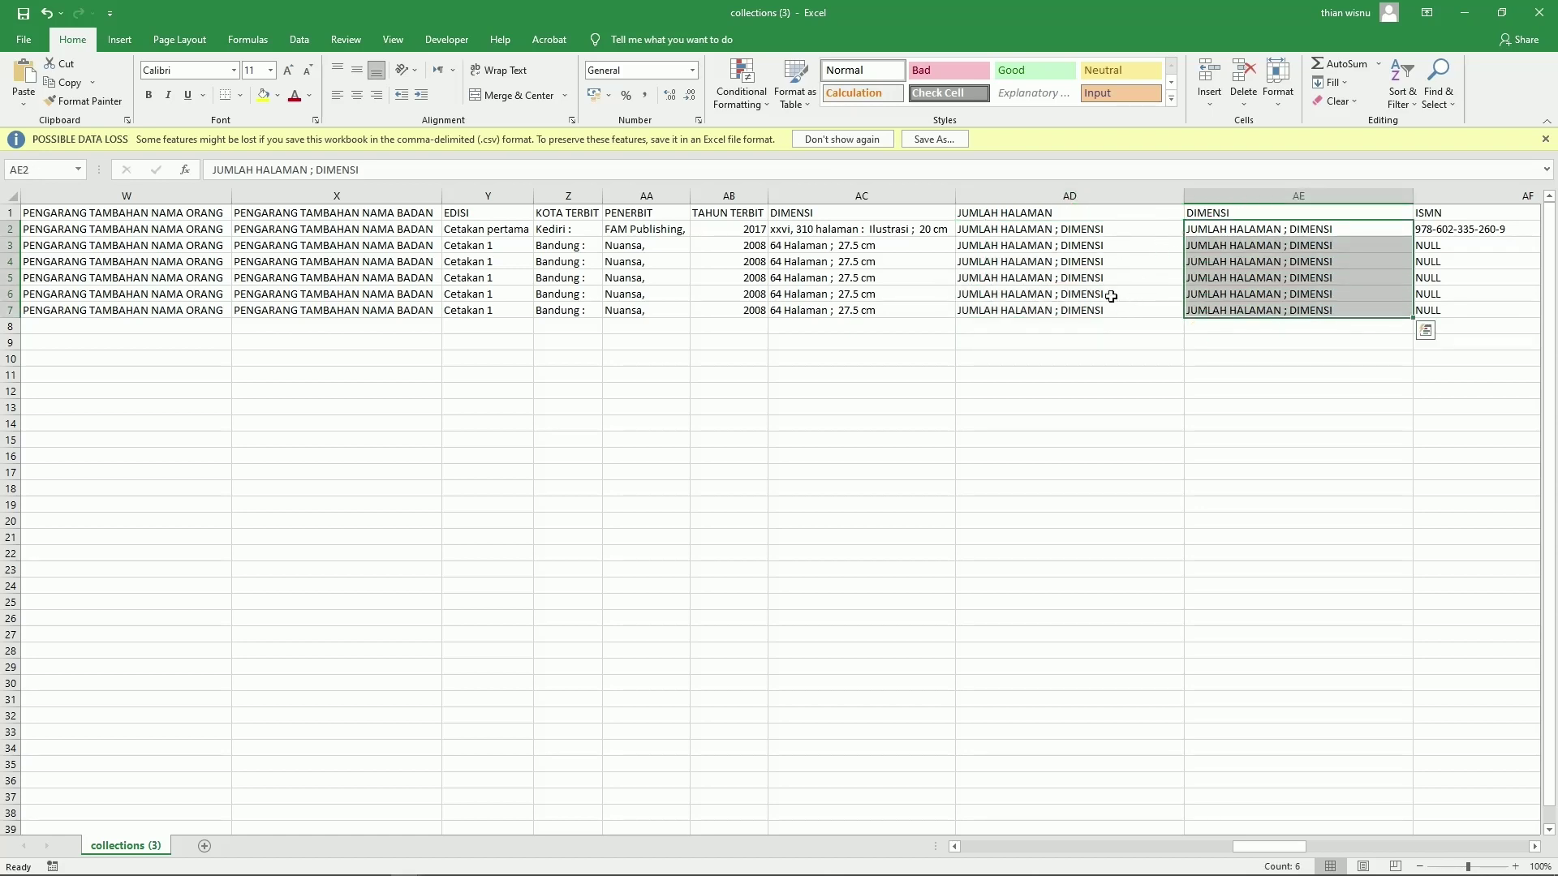
key("alt+Tab")
Step: Check the template's separate JUMLAH HALAMAN (120 hlm.) and DIMENSI (25 cm.) values, then return to collections
left_click(1113, 682)
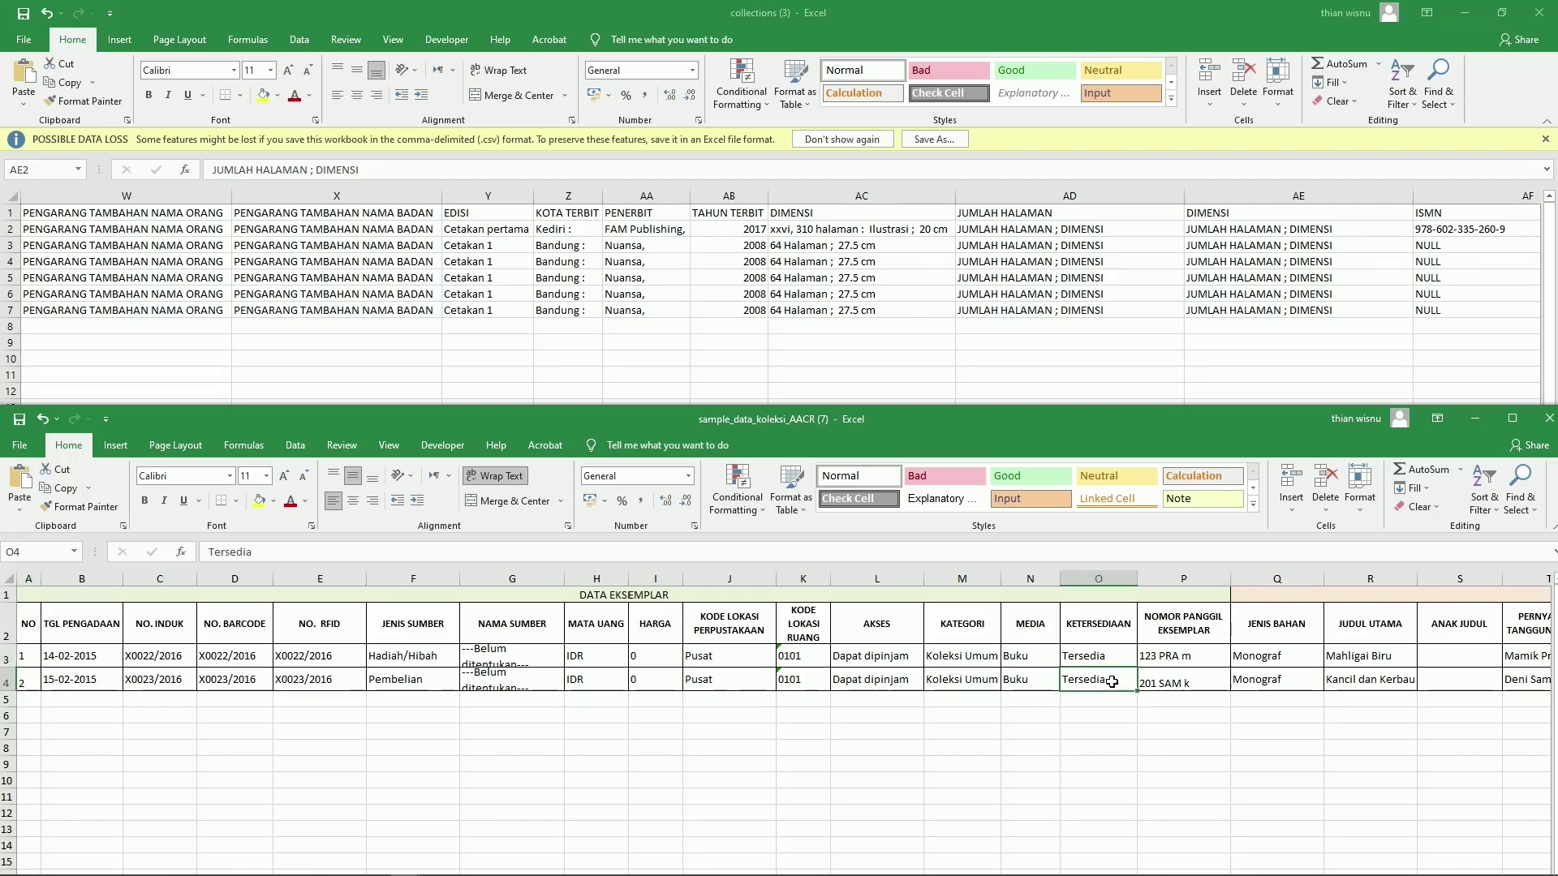
key("Right")
key("Right")
key("Right")
key("Right")
key("Right")
key("Right")
key("Right")
key("Right")
key("Right")
key("Right")
key("Right")
key("Right")
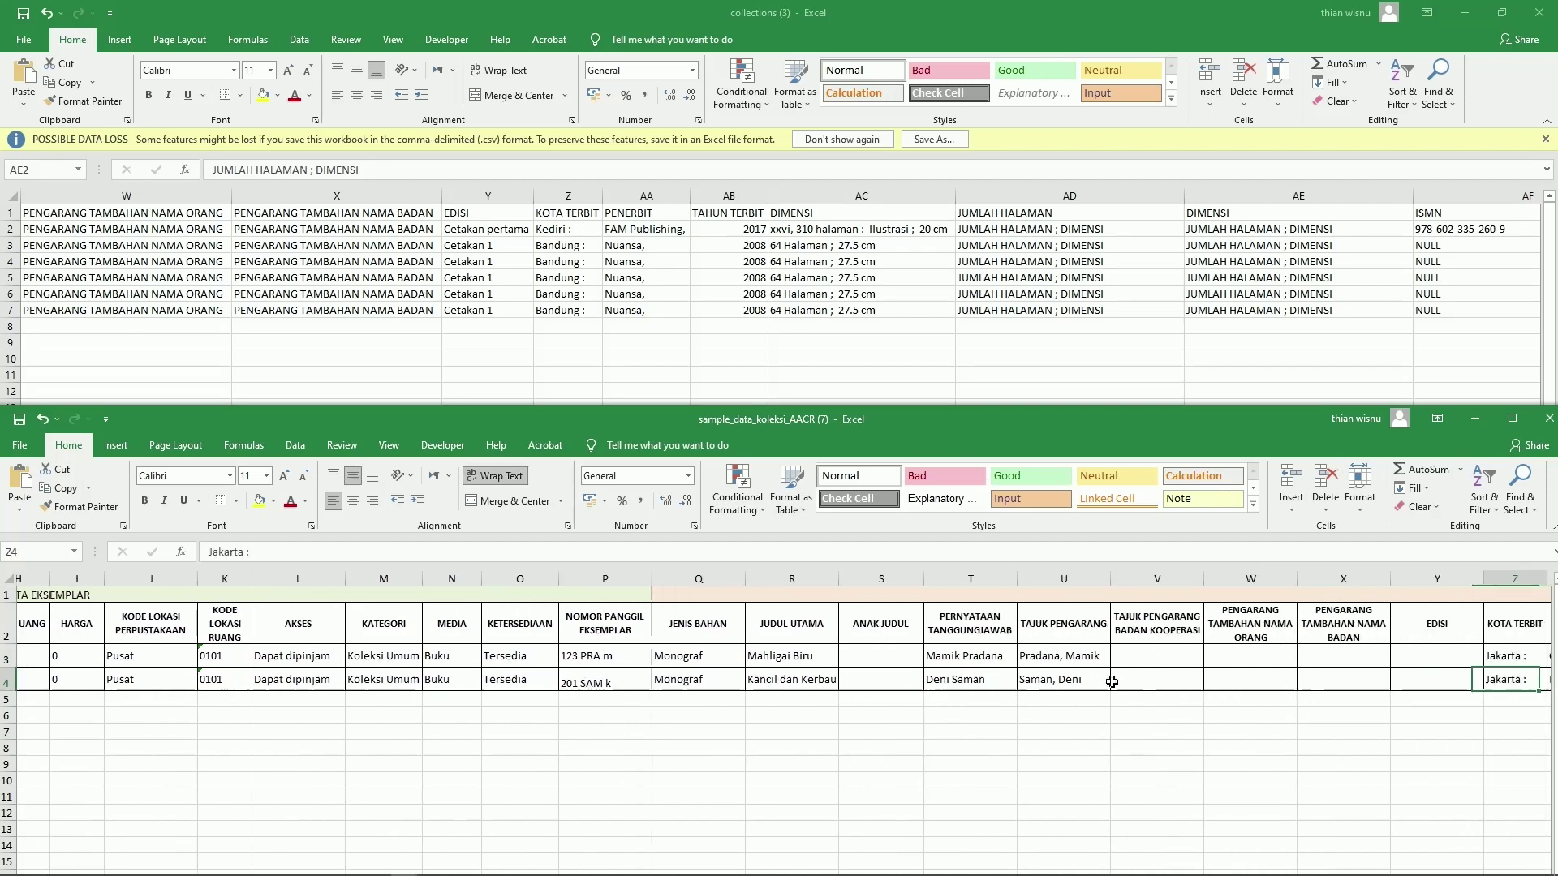
key("Right")
key("Right")
key("Right")
key("Right")
key("Right")
key("Right")
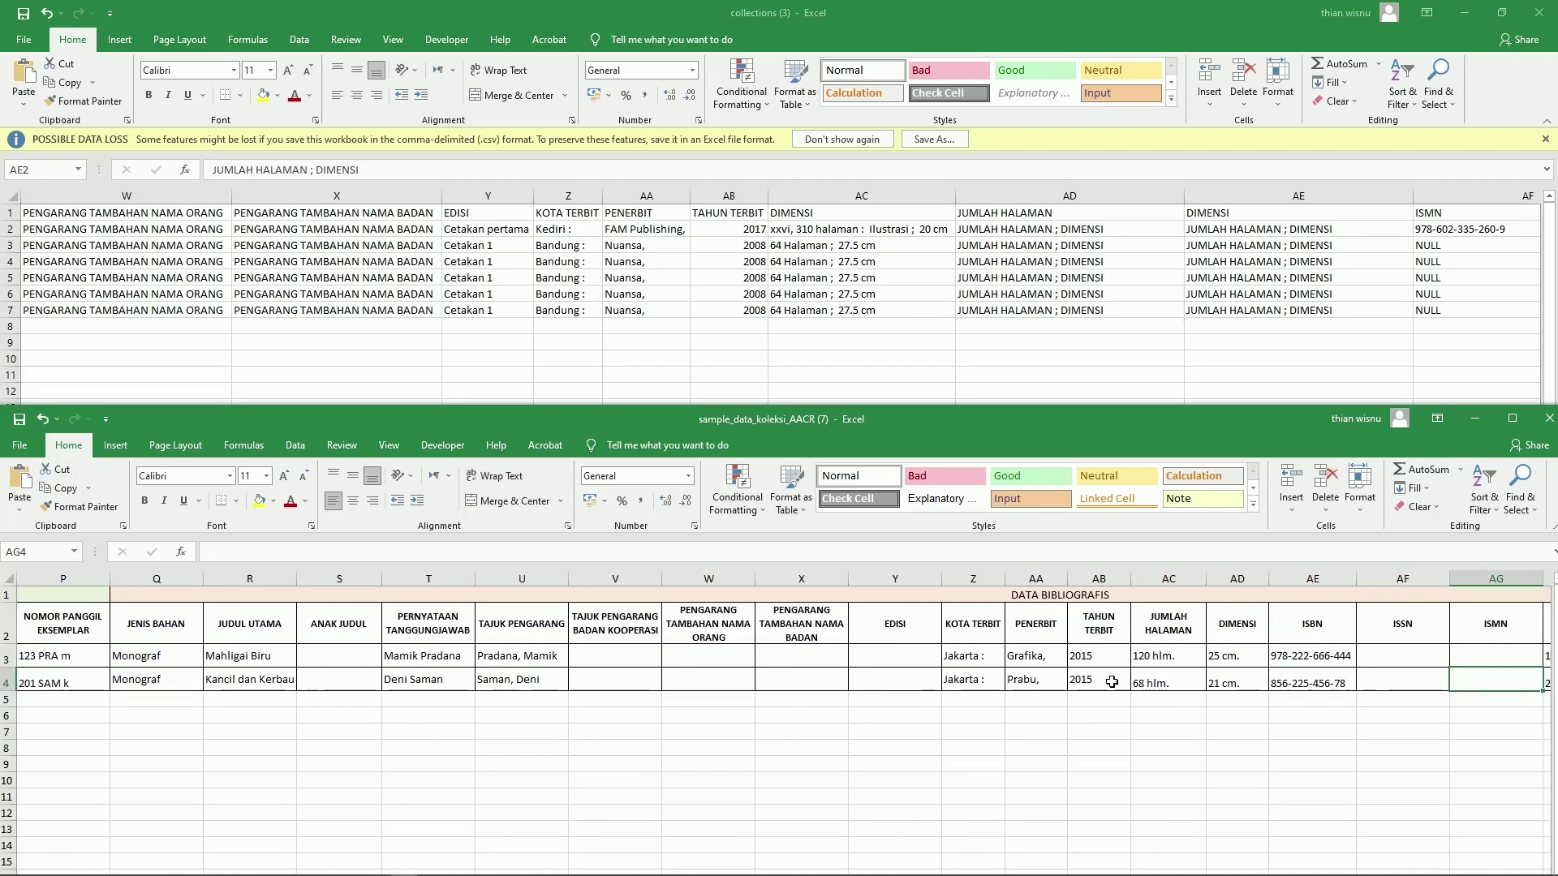
left_click_drag(1166, 622, 1169, 683)
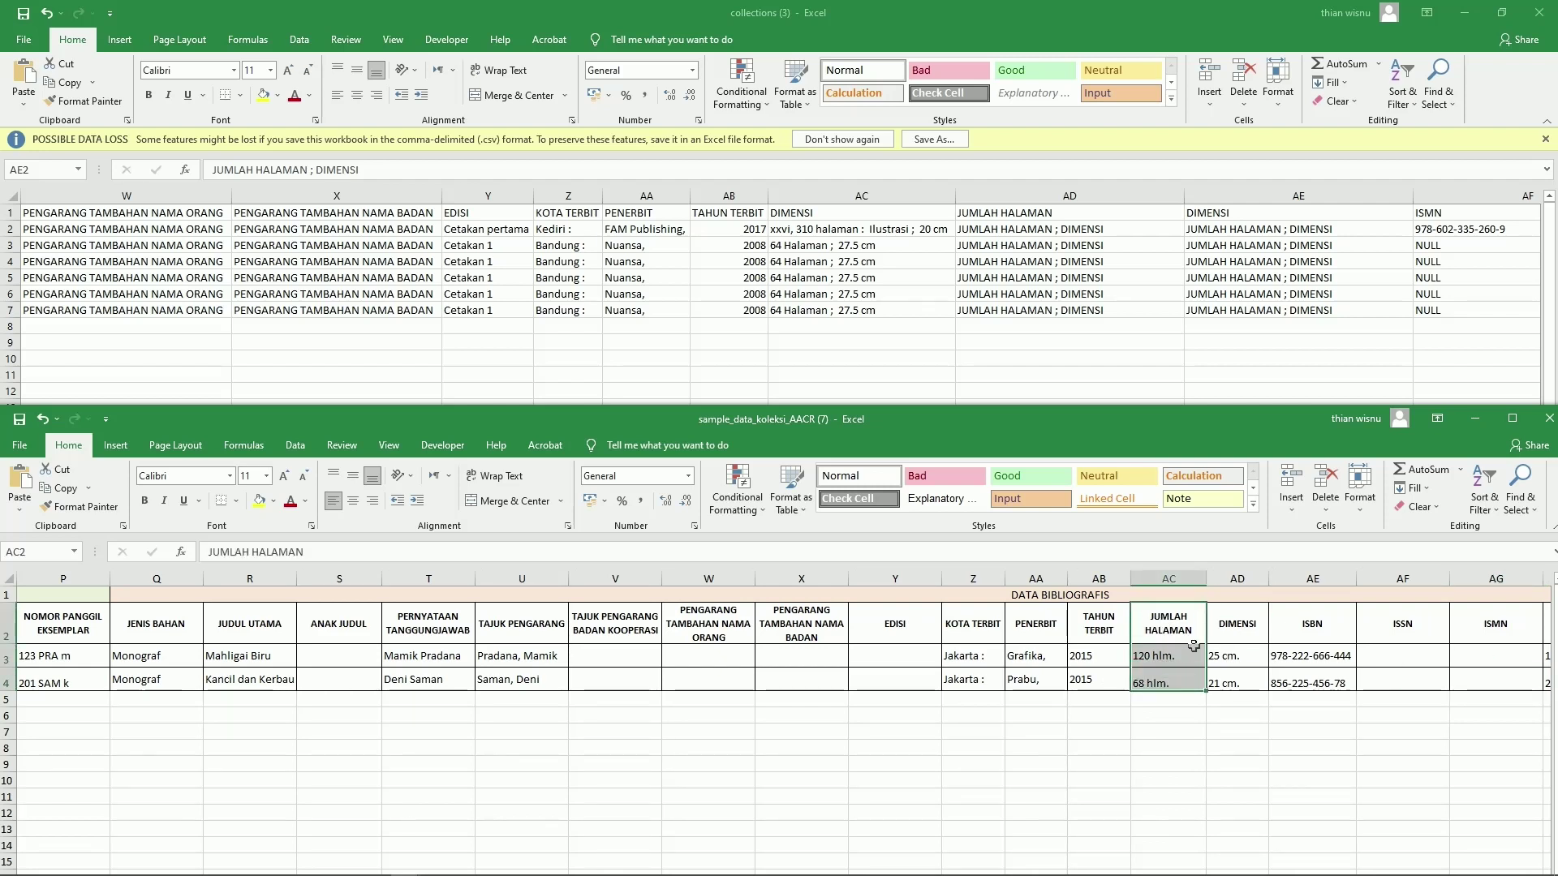
left_click_drag(1225, 621, 1212, 688)
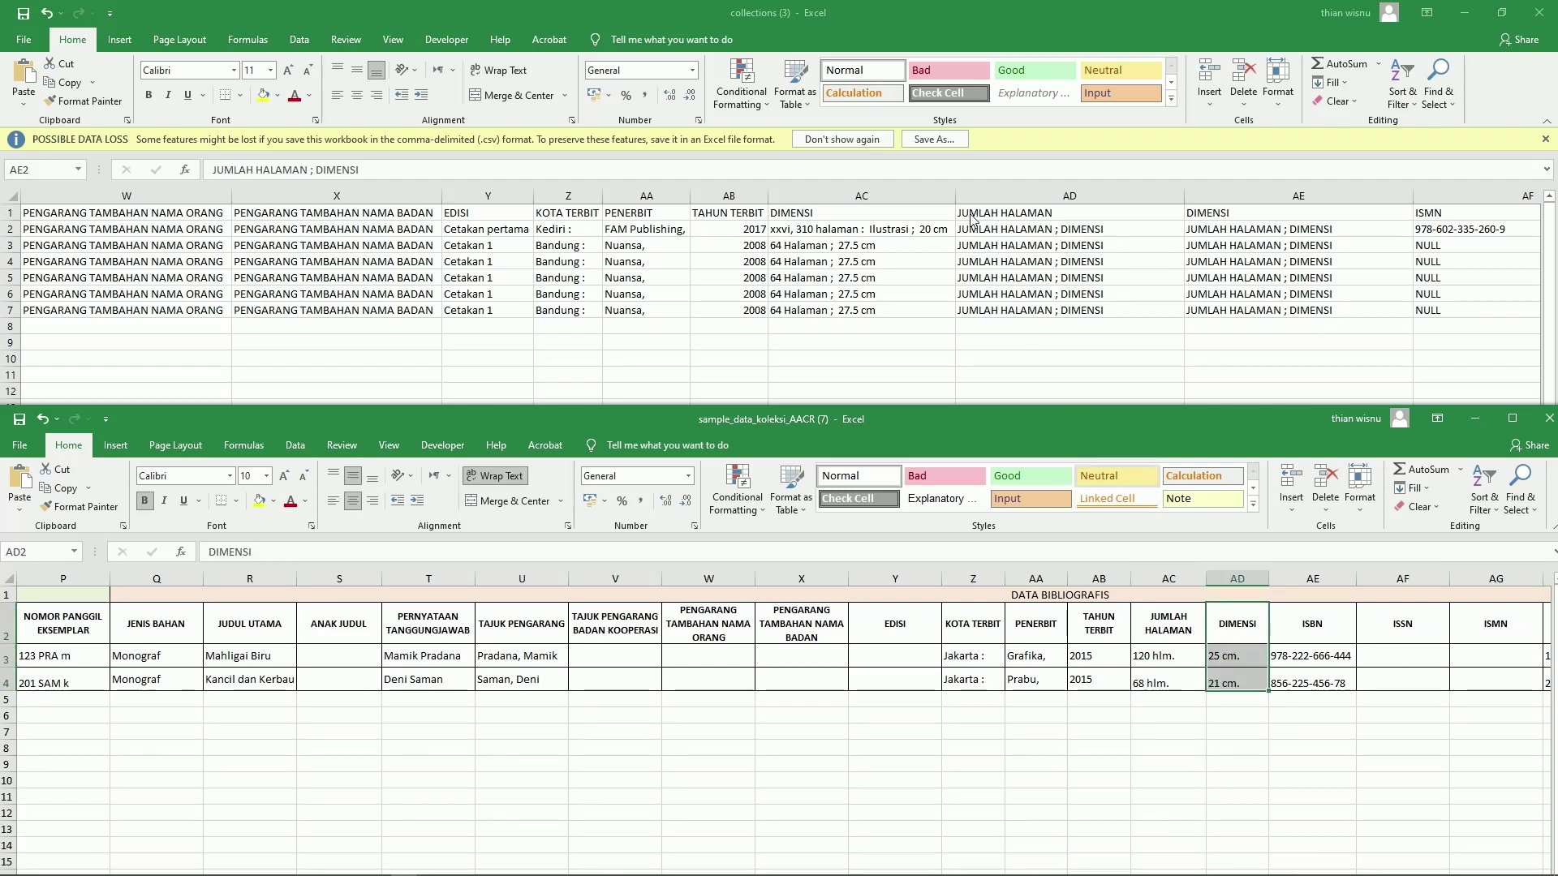
left_click(985, 188)
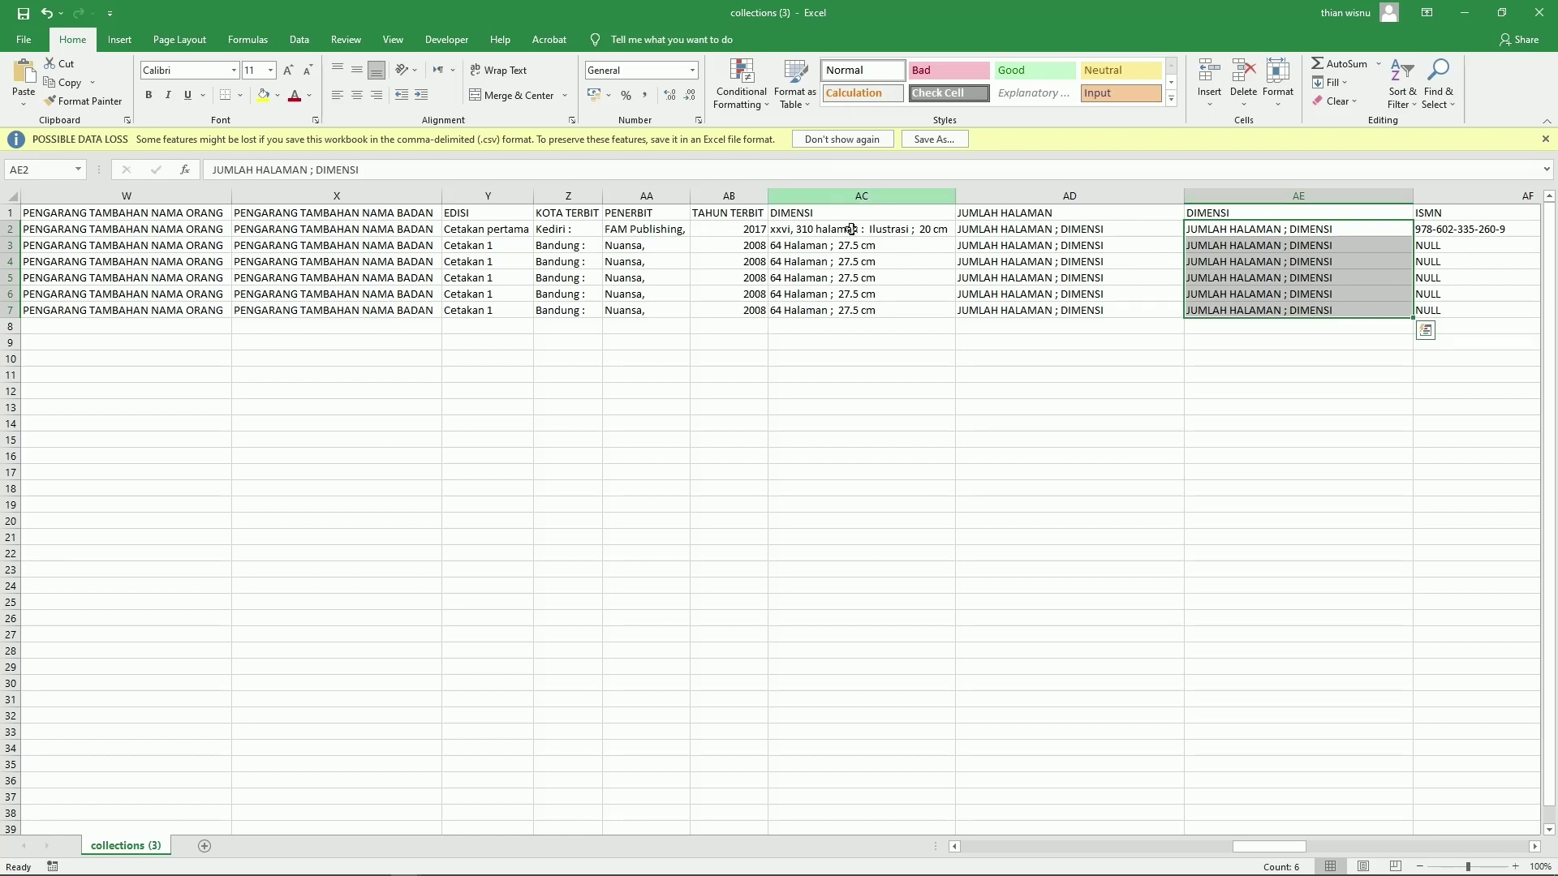
Step: Go back to column A and select the TGL PENGADAAN column B
left_click(843, 279)
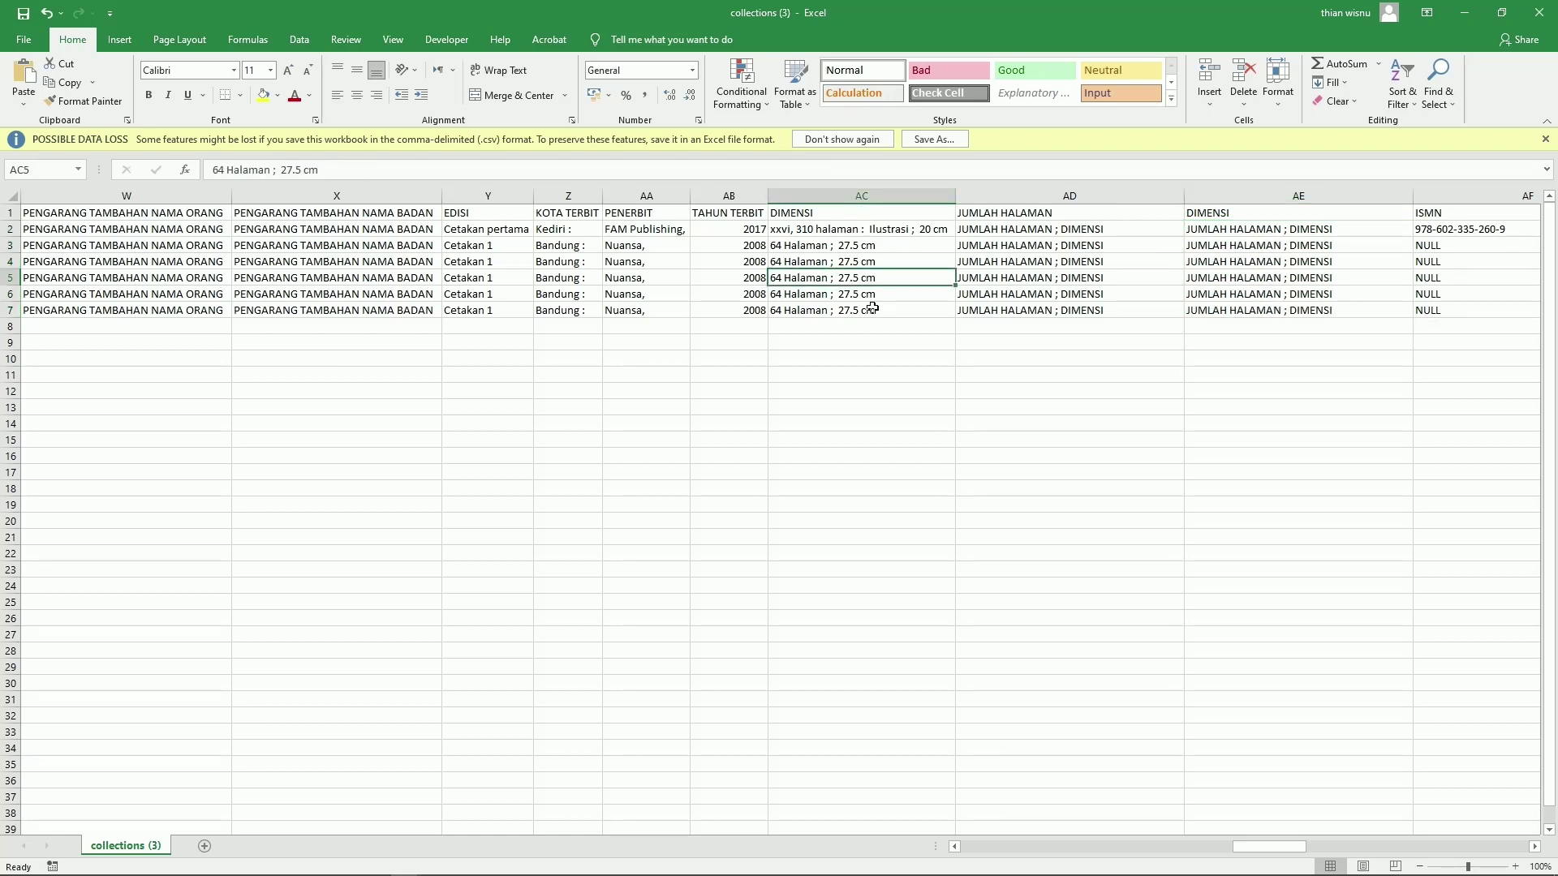
mouse_move(779, 875)
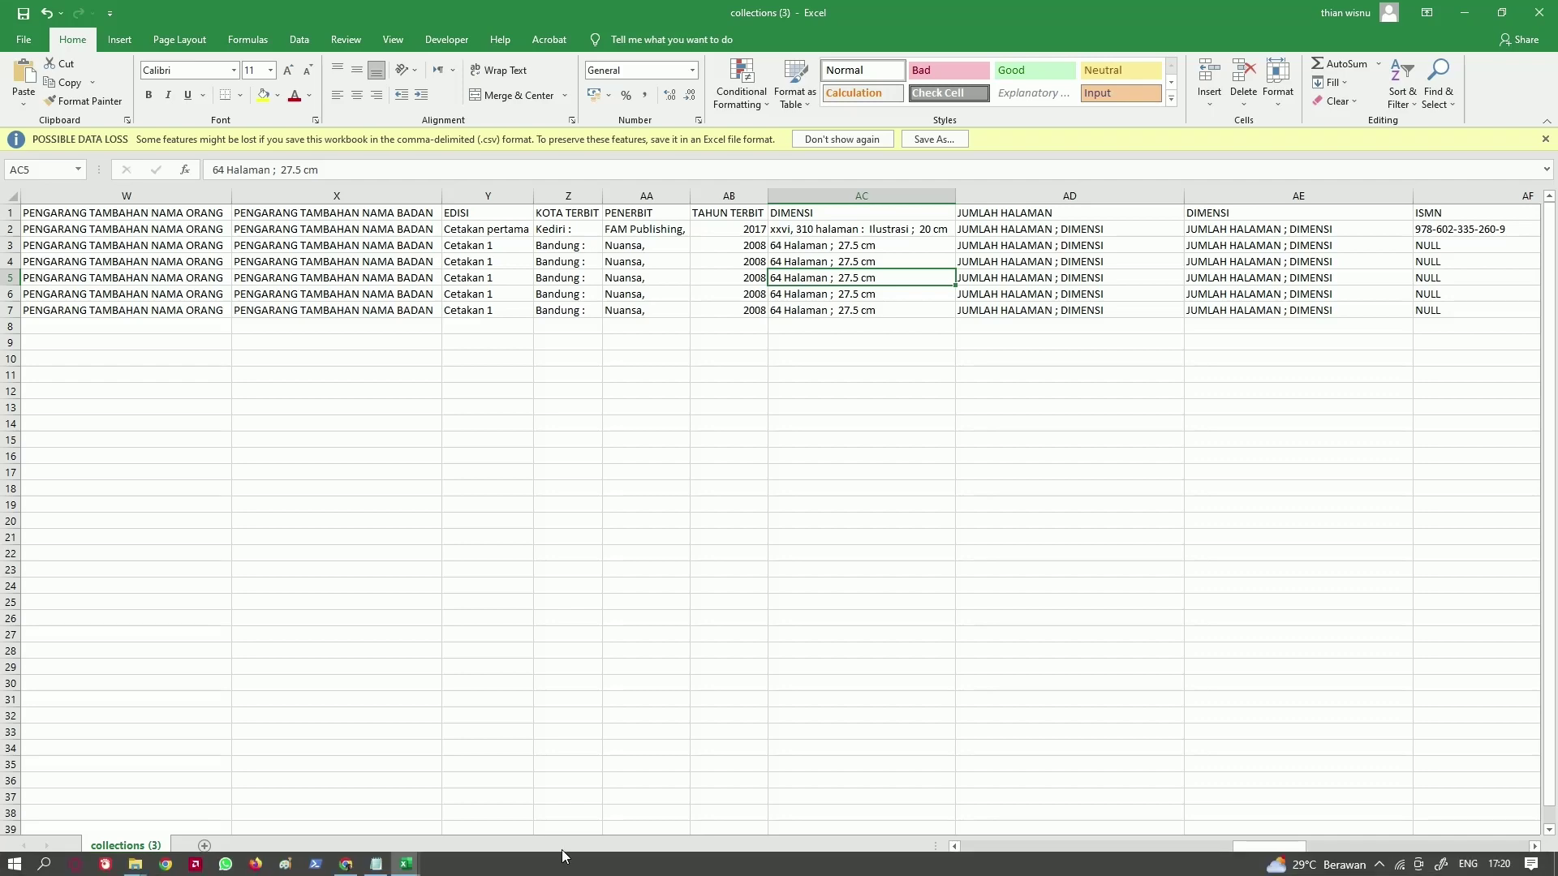
left_click(615, 539)
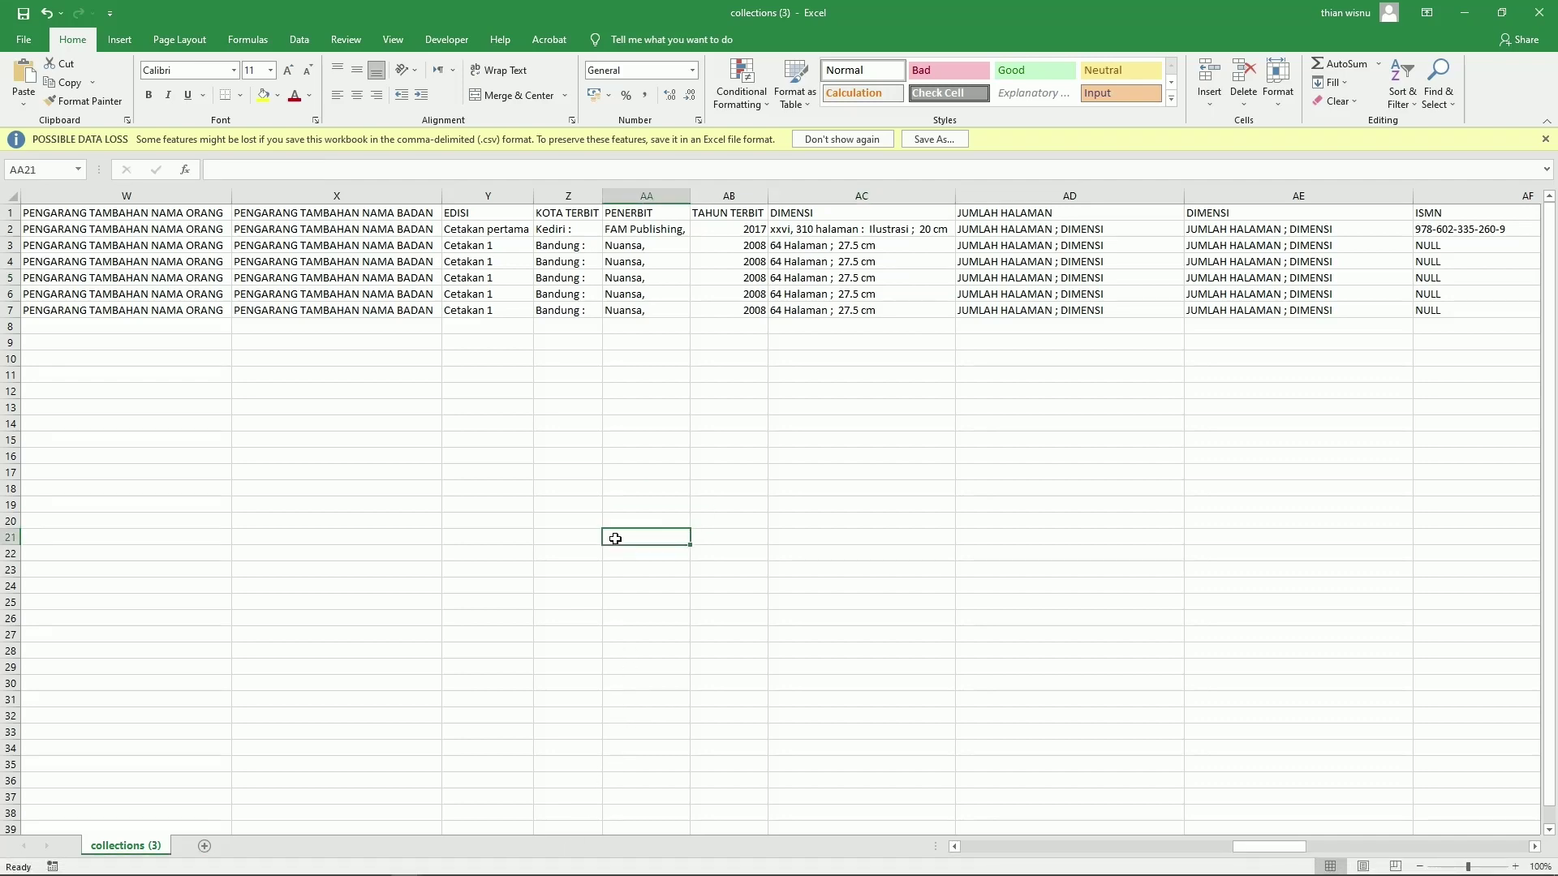
key("Home")
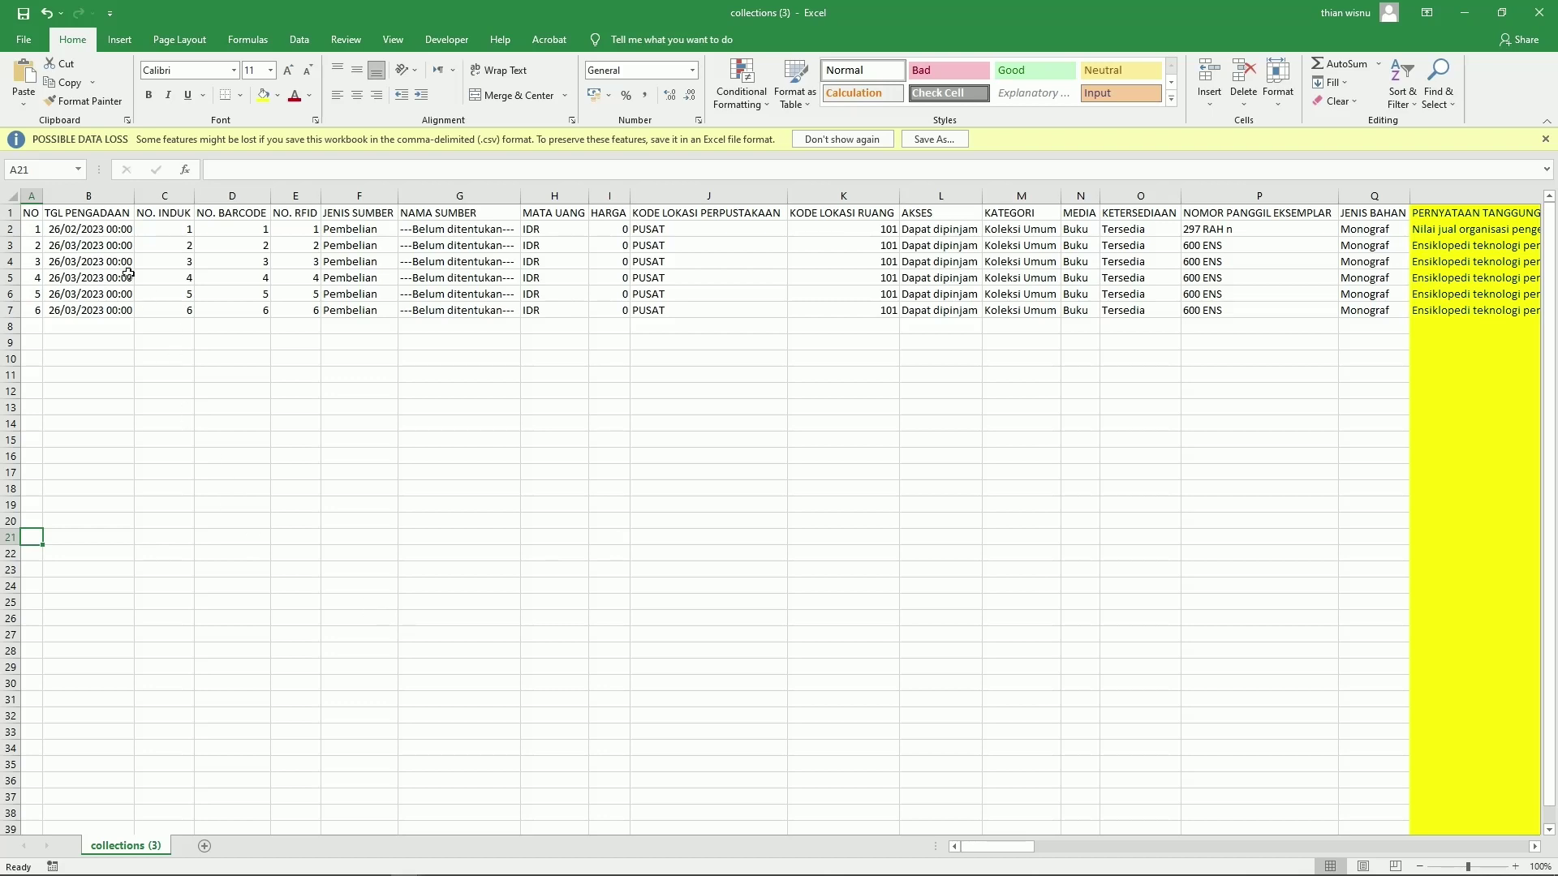
left_click(79, 188)
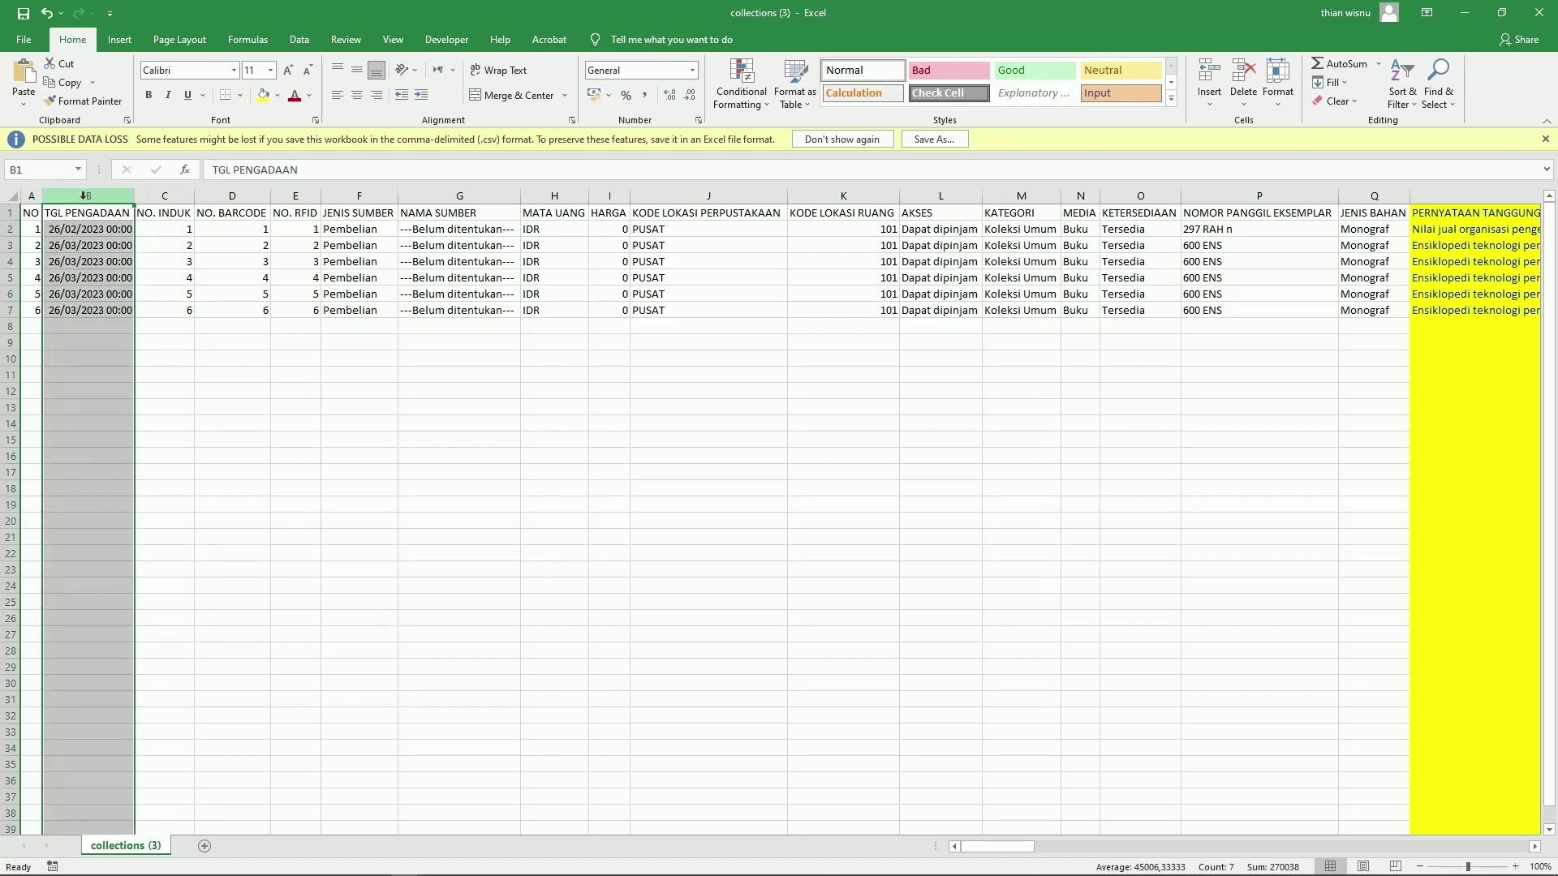
Step: Give column B a custom dd-mm-yyyy date format through Format Cells
right_click(84, 195)
key("Escape")
right_click(105, 203)
left_click(165, 375)
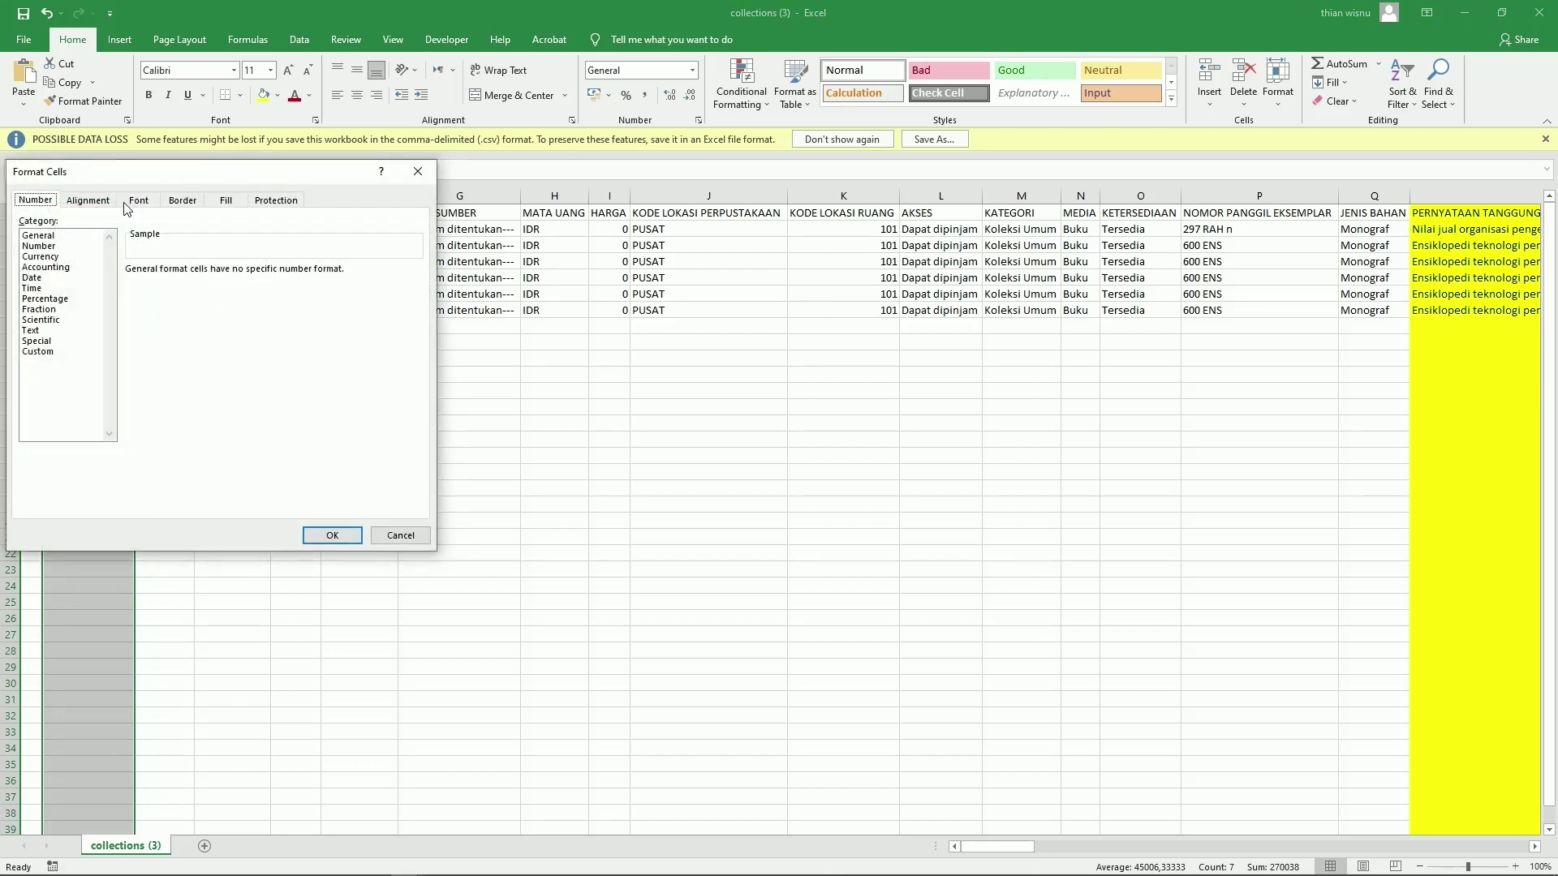
left_click(39, 351)
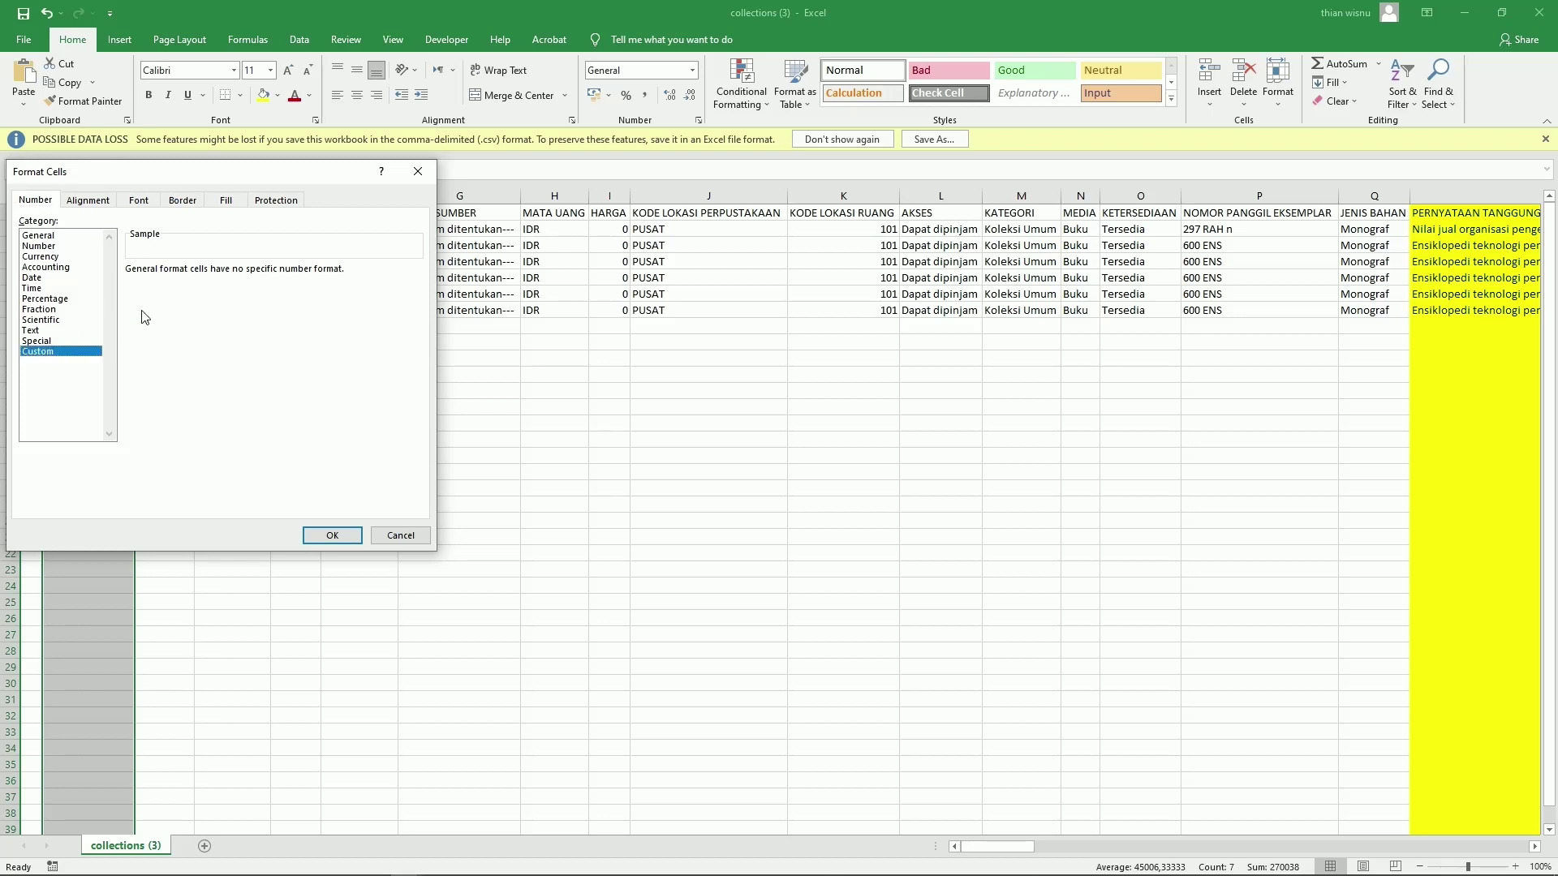
type("dd-mm-yyyy")
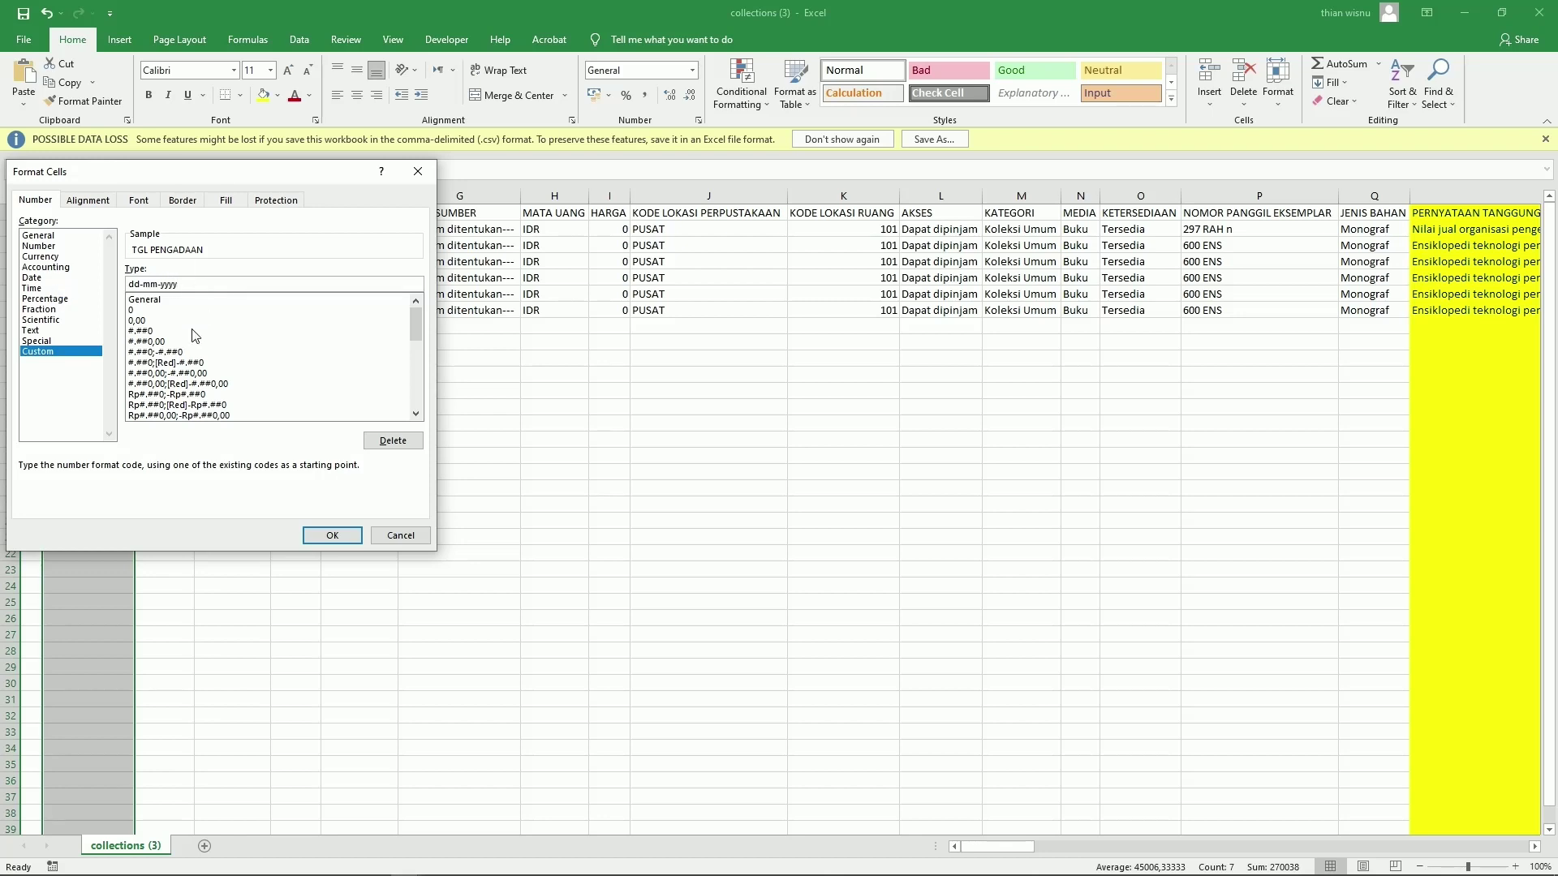
left_click(323, 538)
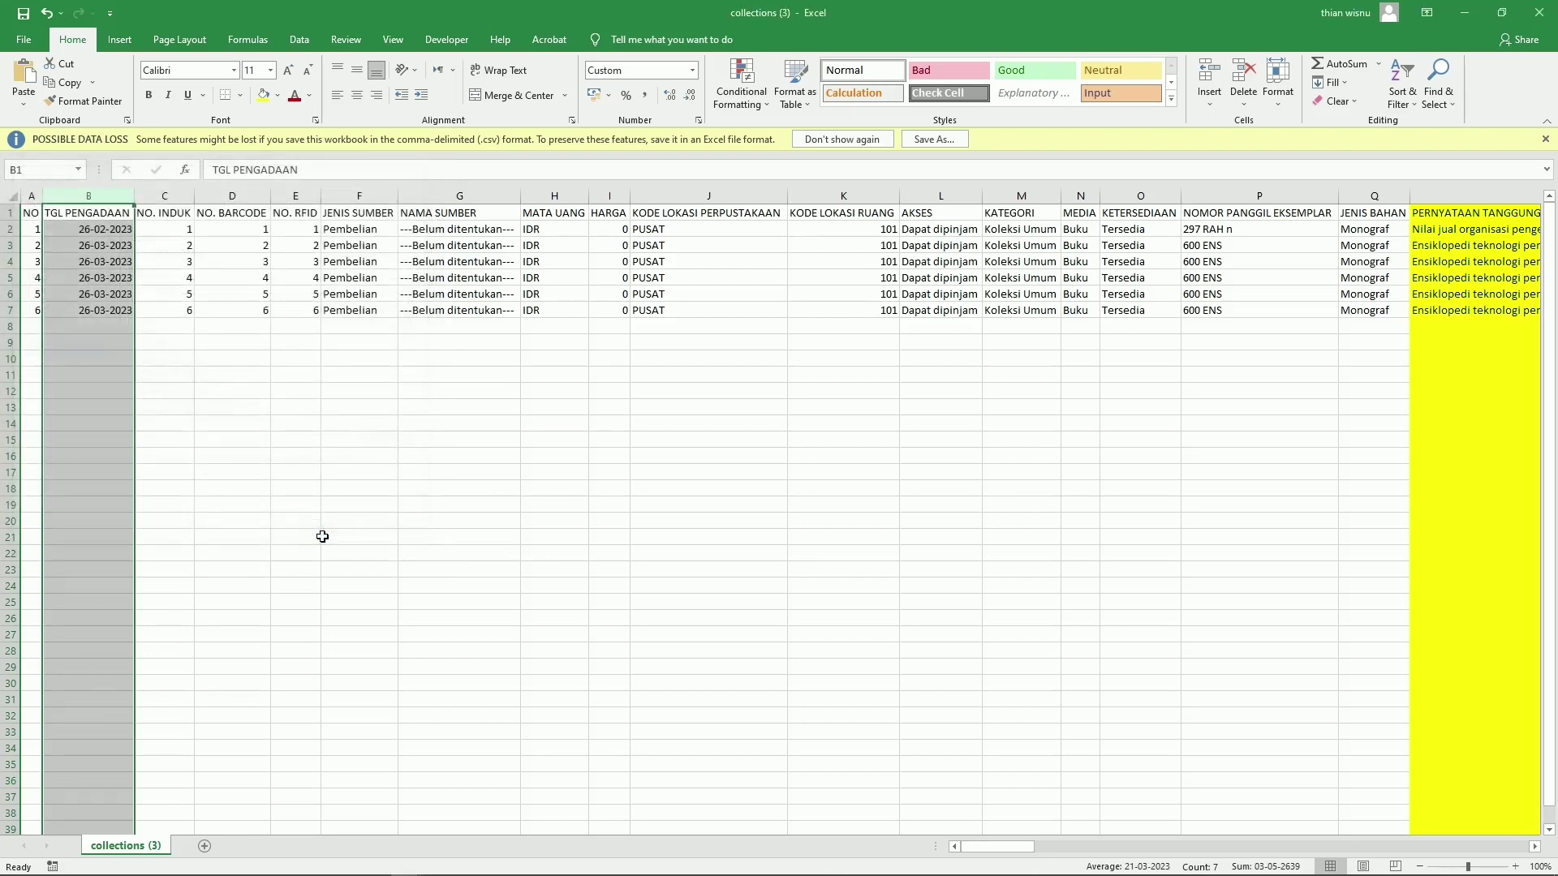
left_click(324, 536)
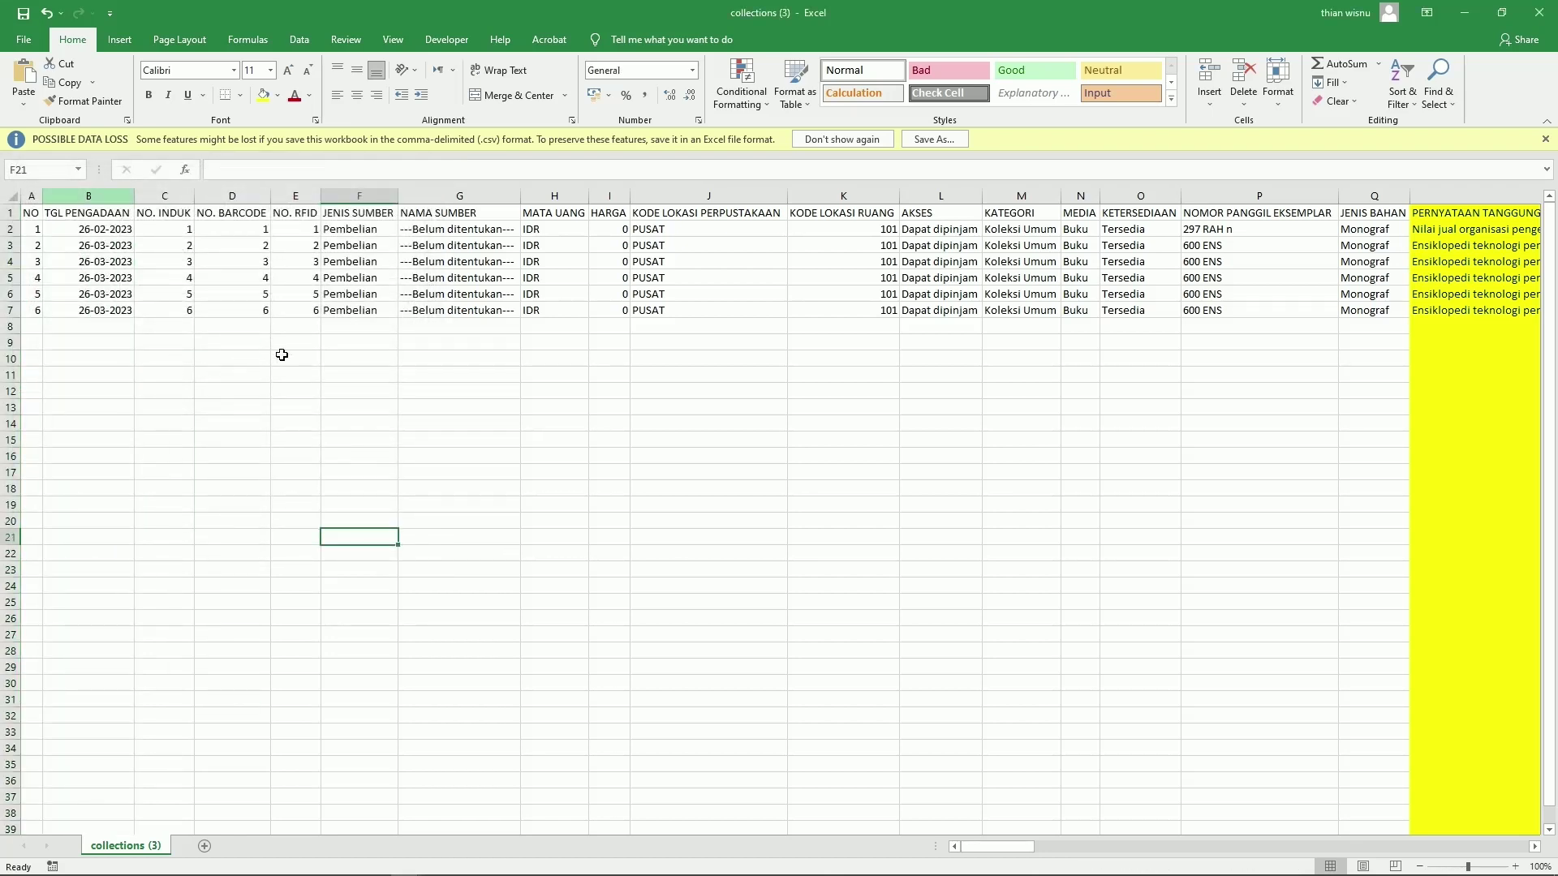
left_click(873, 229)
key("Right")
key("Right")
key("Right")
key("Right")
key("Right")
key("Right")
key("Right")
key("Right")
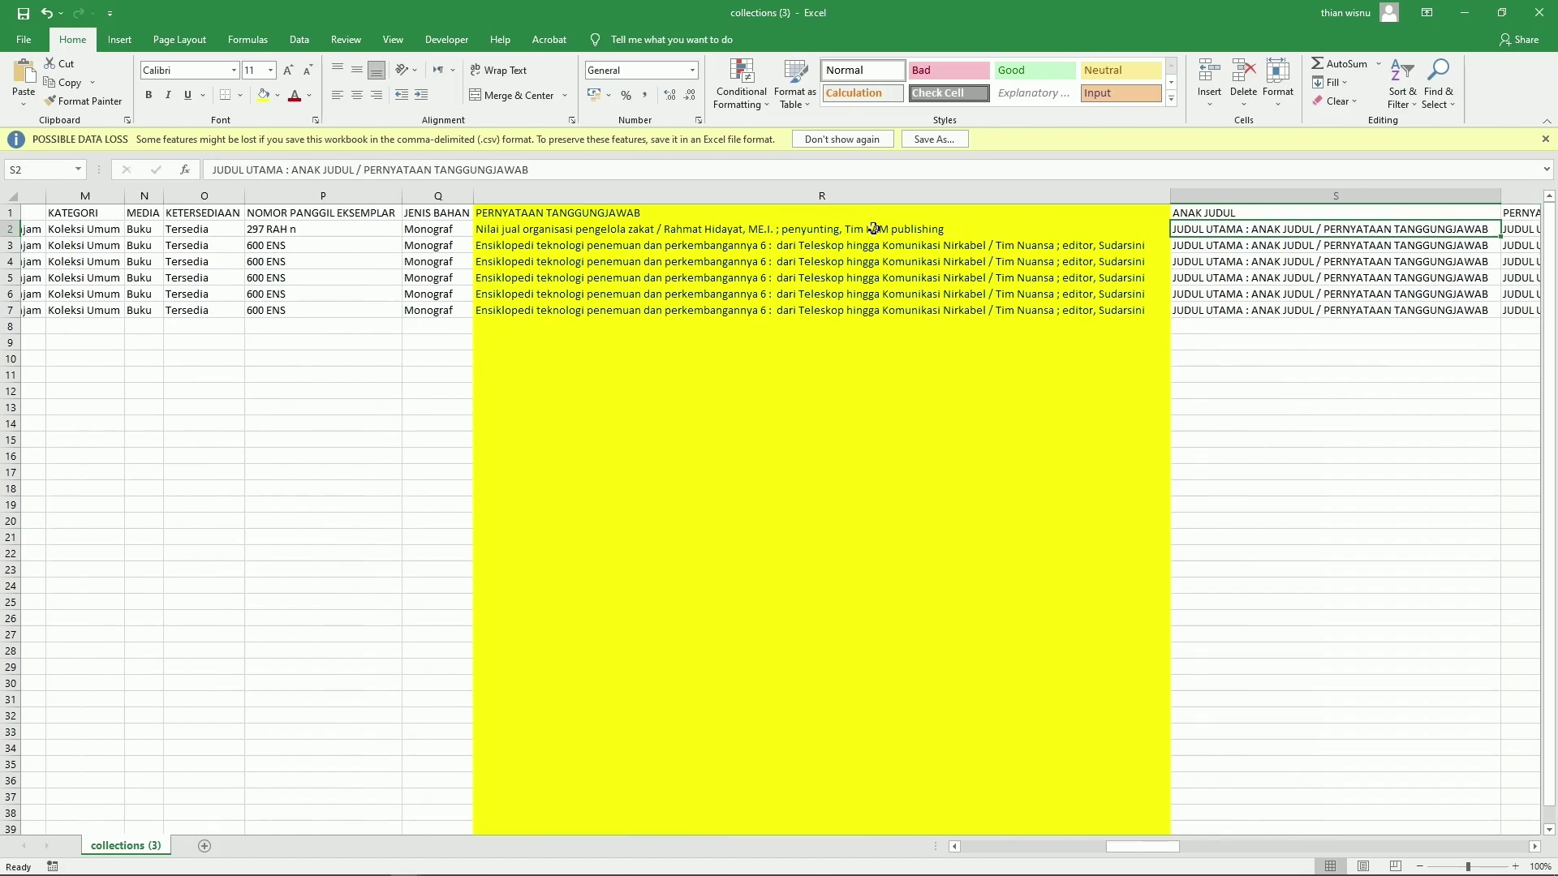
key("Left")
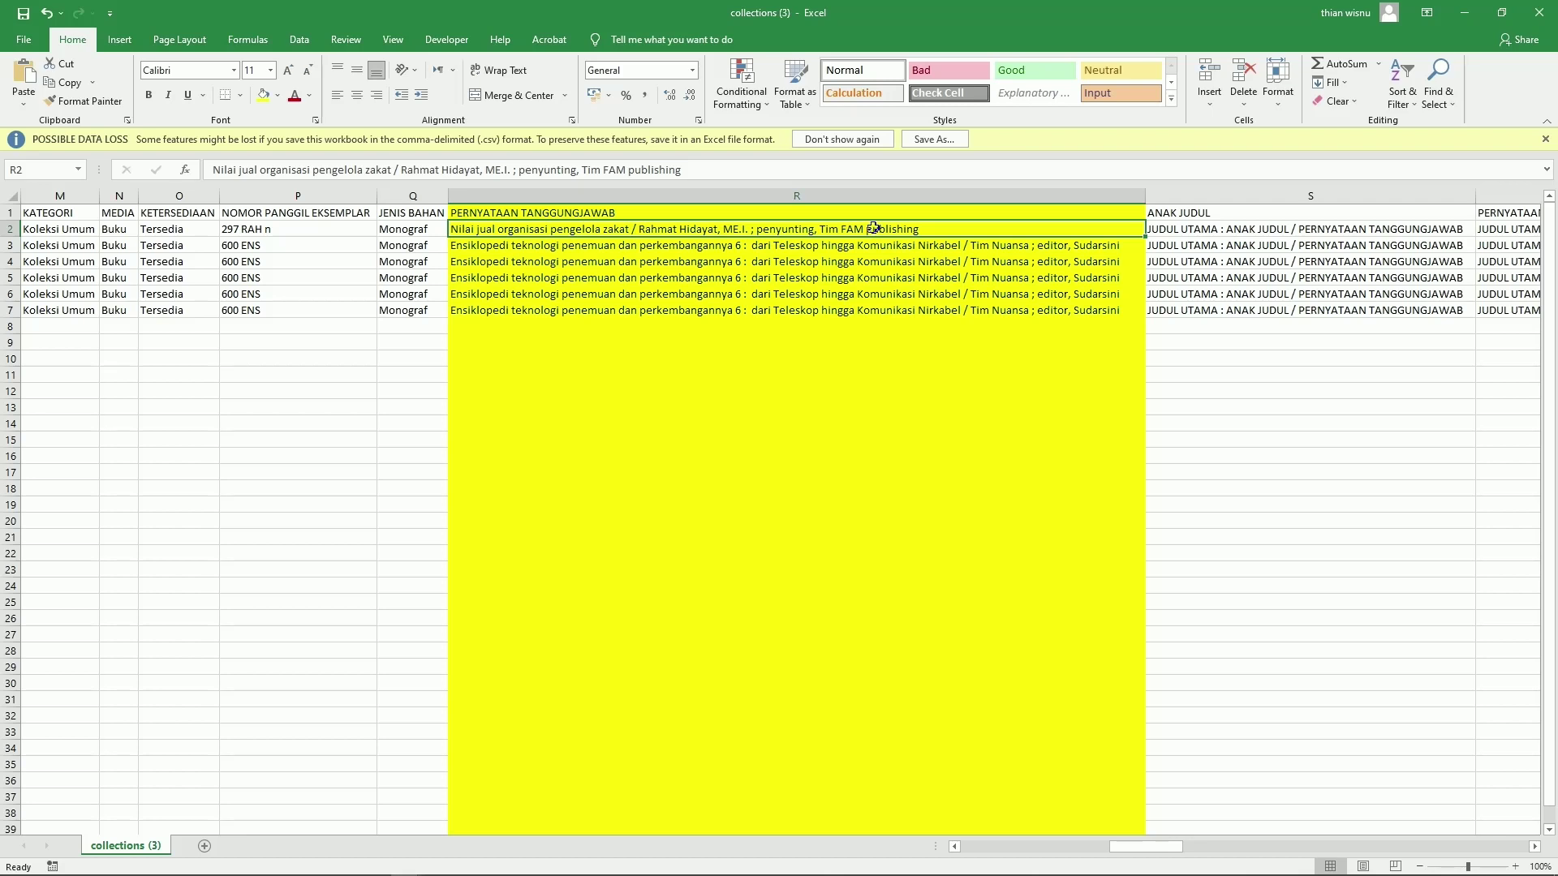
key("ctrl+space")
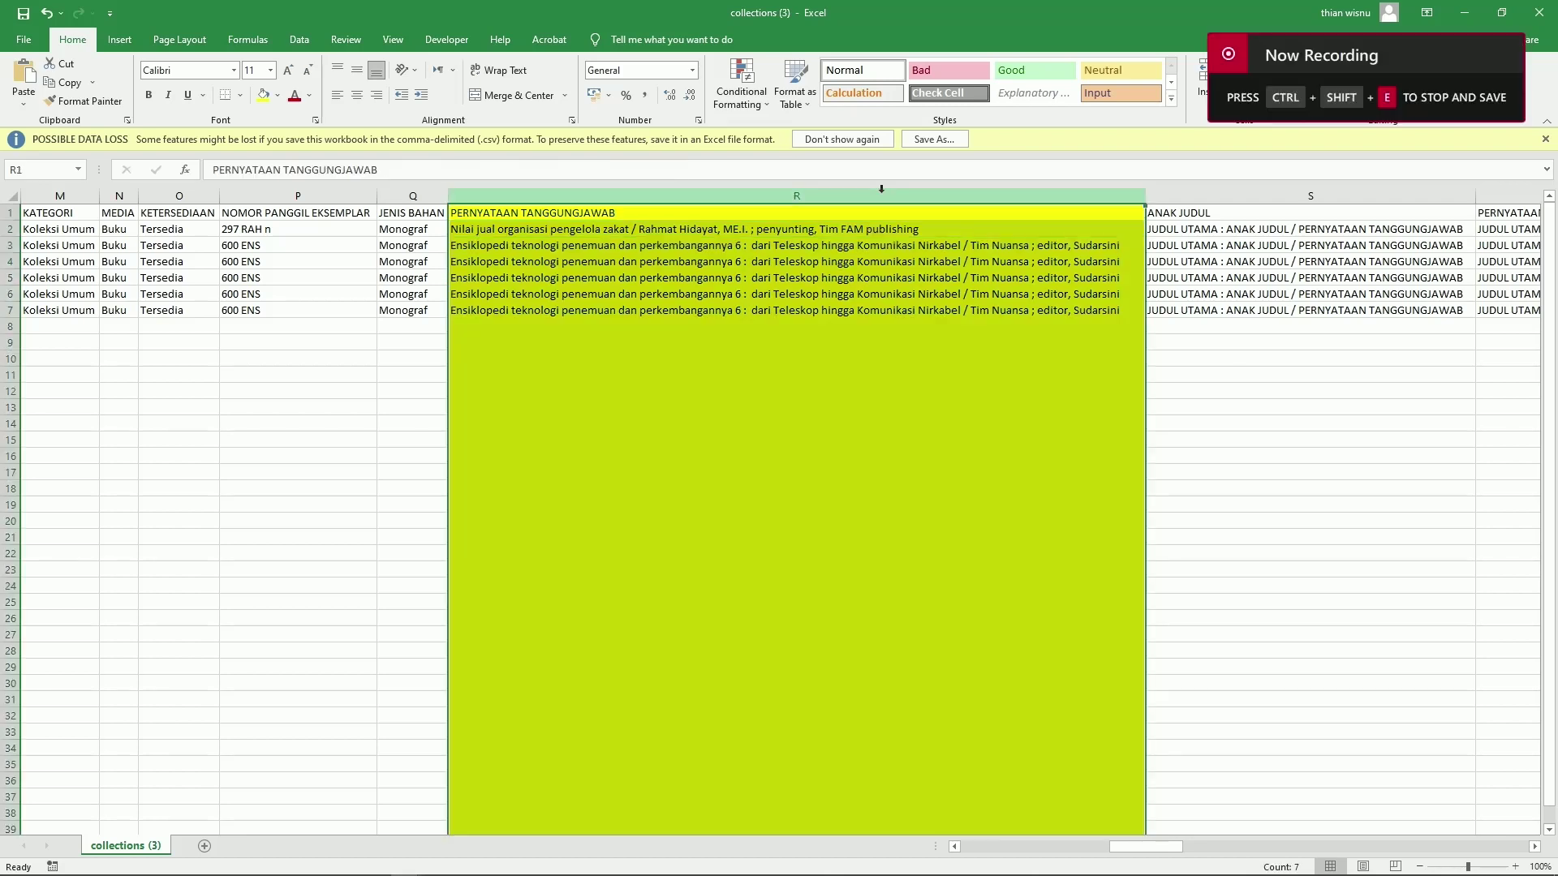
left_click(1171, 357)
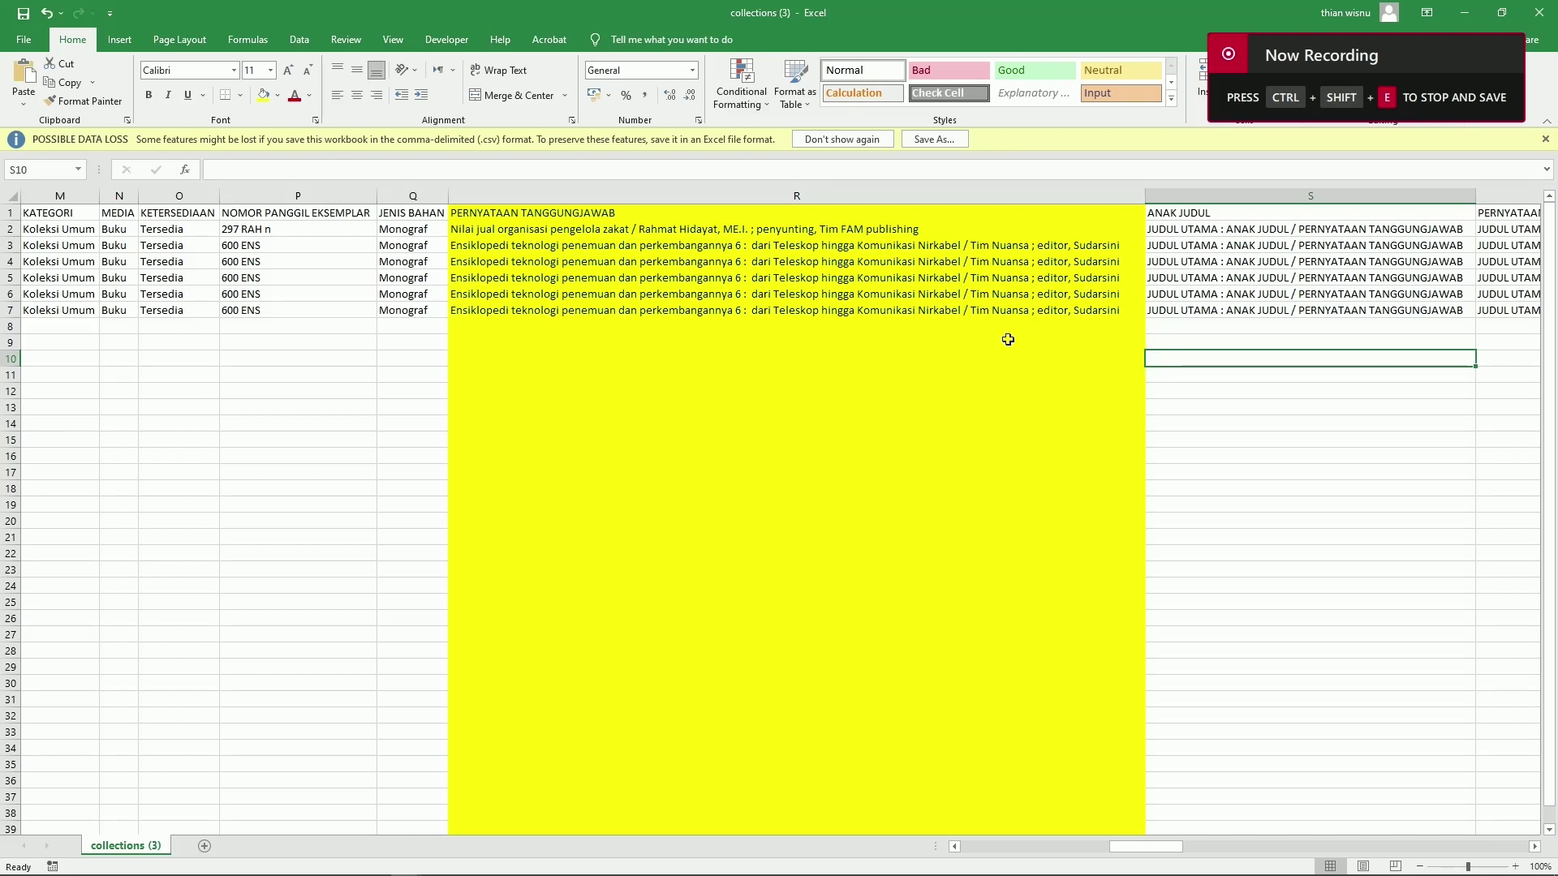
left_click(572, 248)
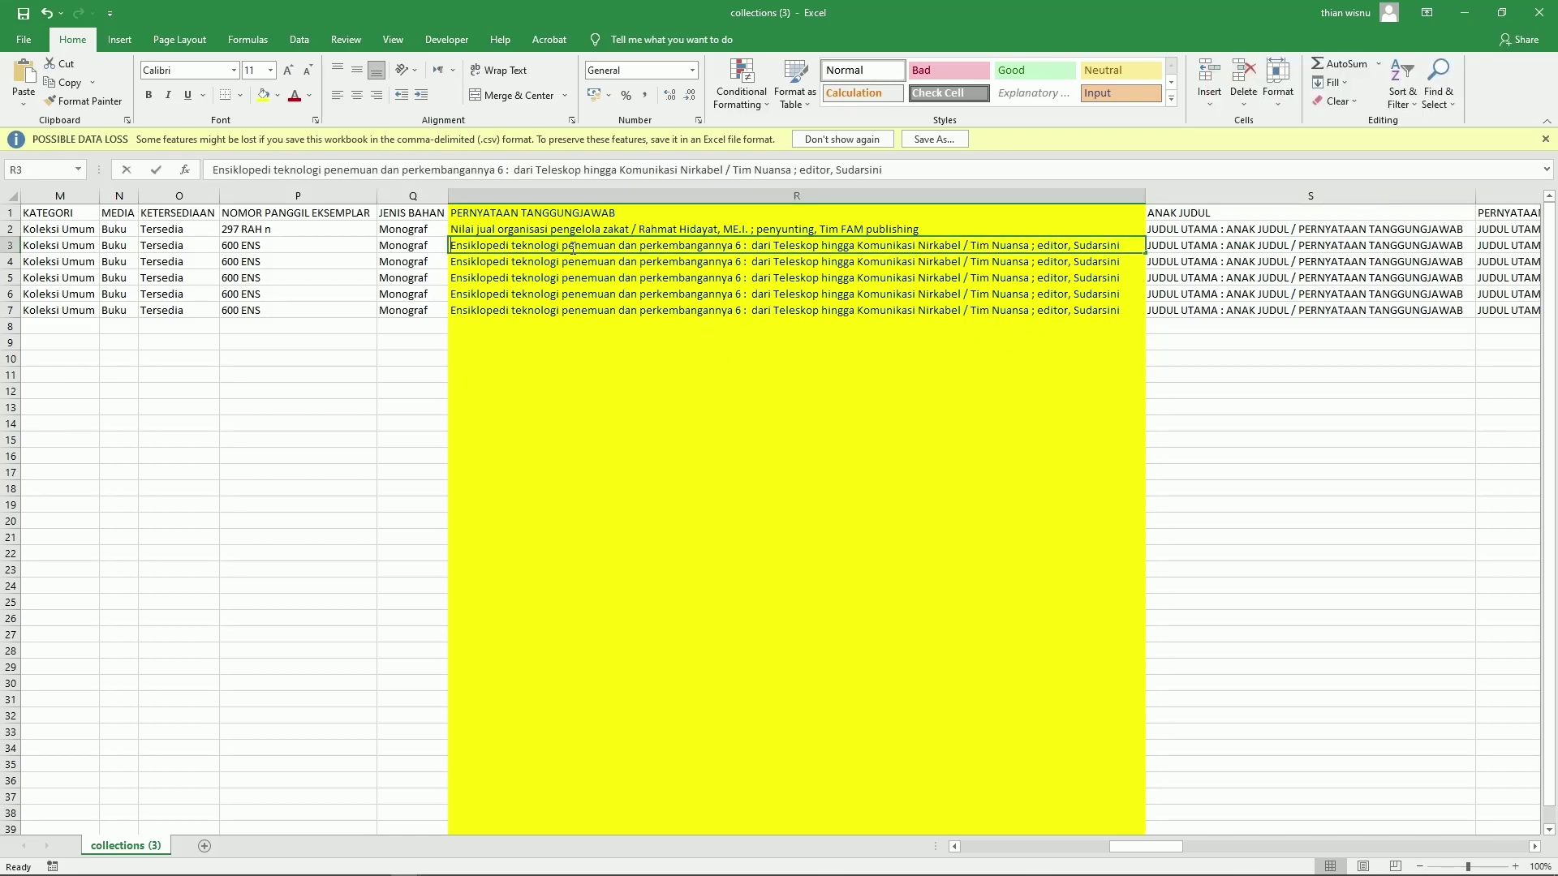
double_click(572, 248)
left_click_drag(744, 246, 451, 251)
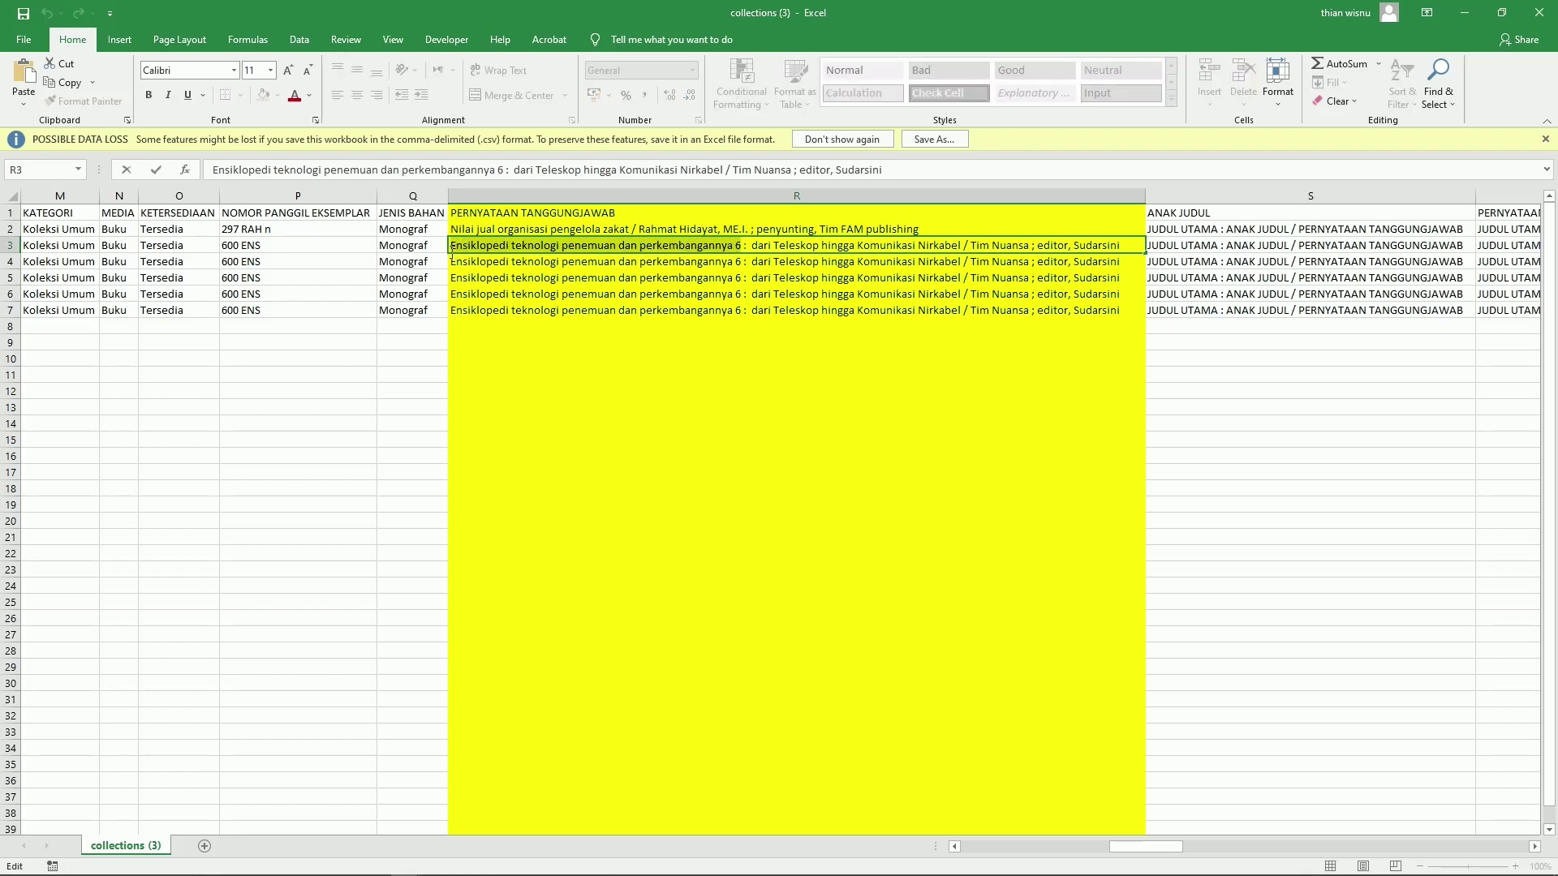
left_click(606, 278)
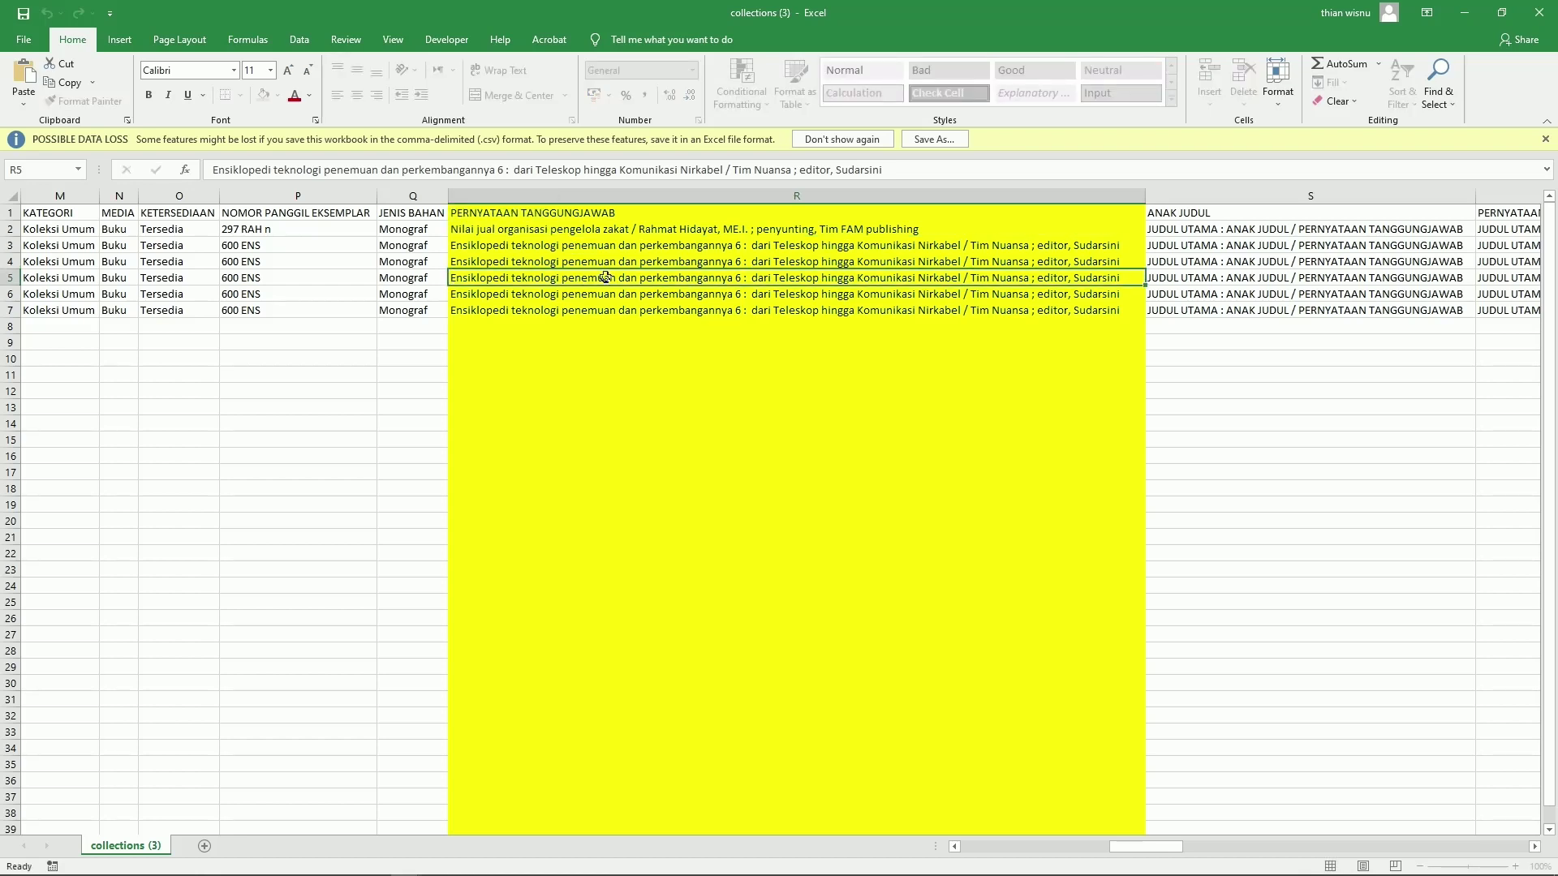
left_click(615, 231)
left_click_drag(630, 230, 453, 231)
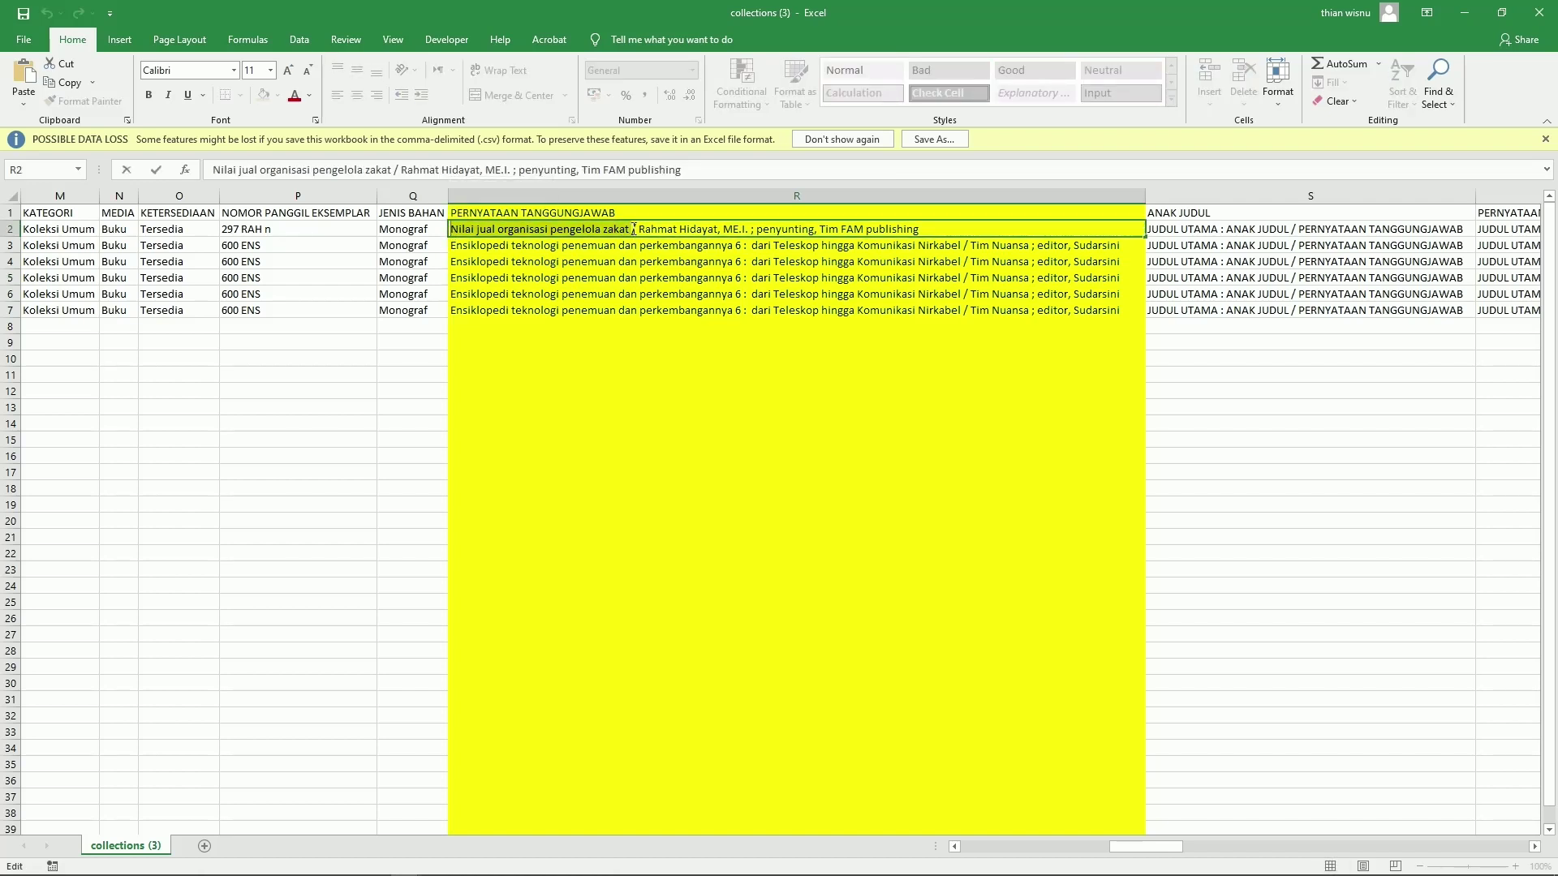
left_click_drag(639, 231, 937, 231)
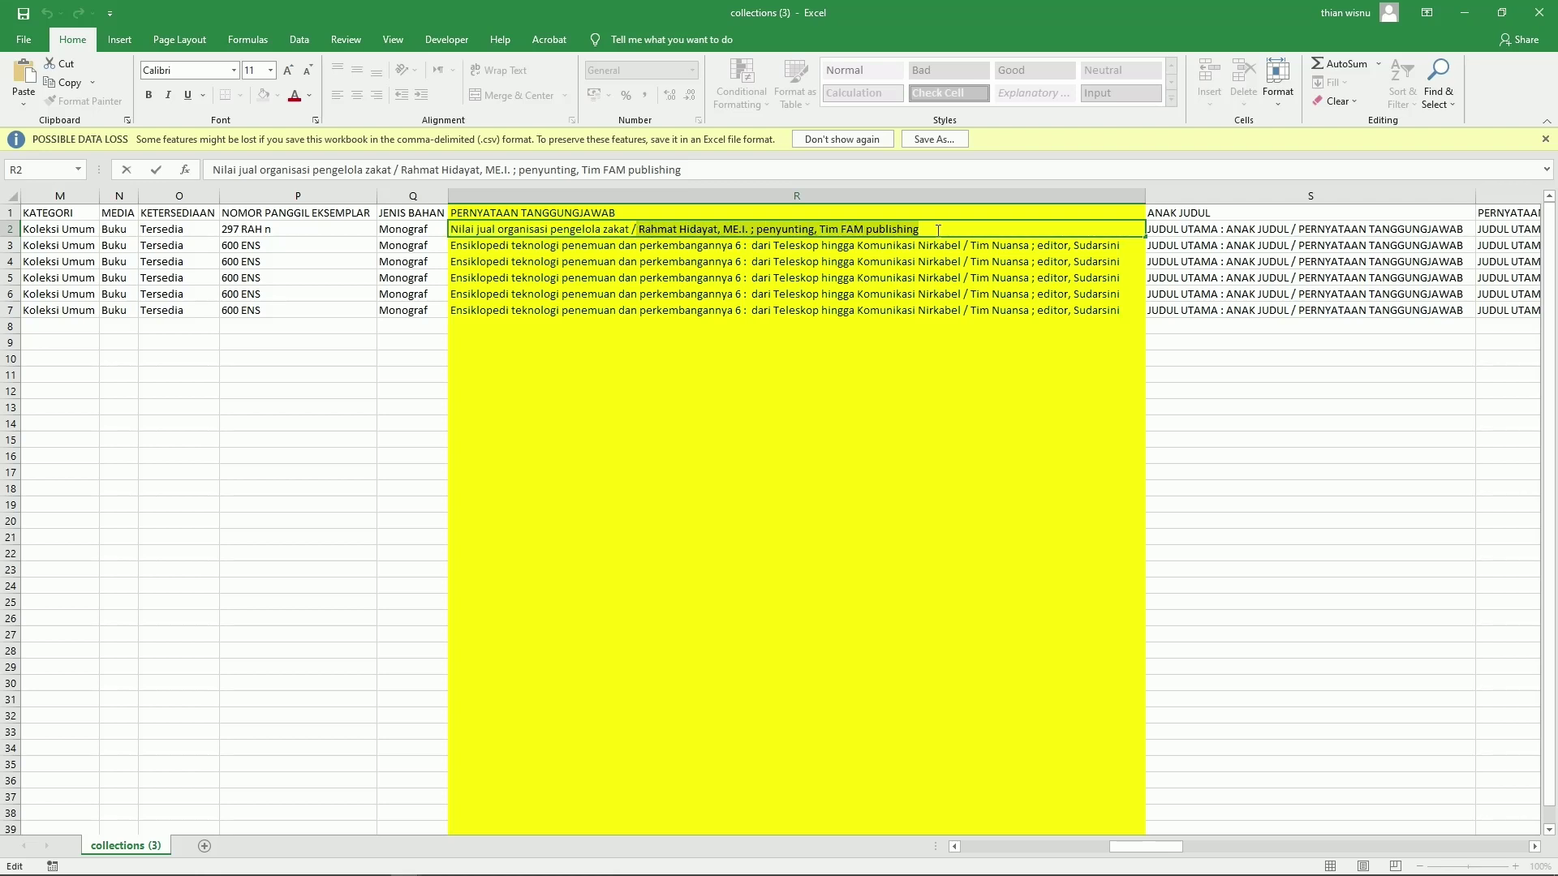
left_click(803, 276)
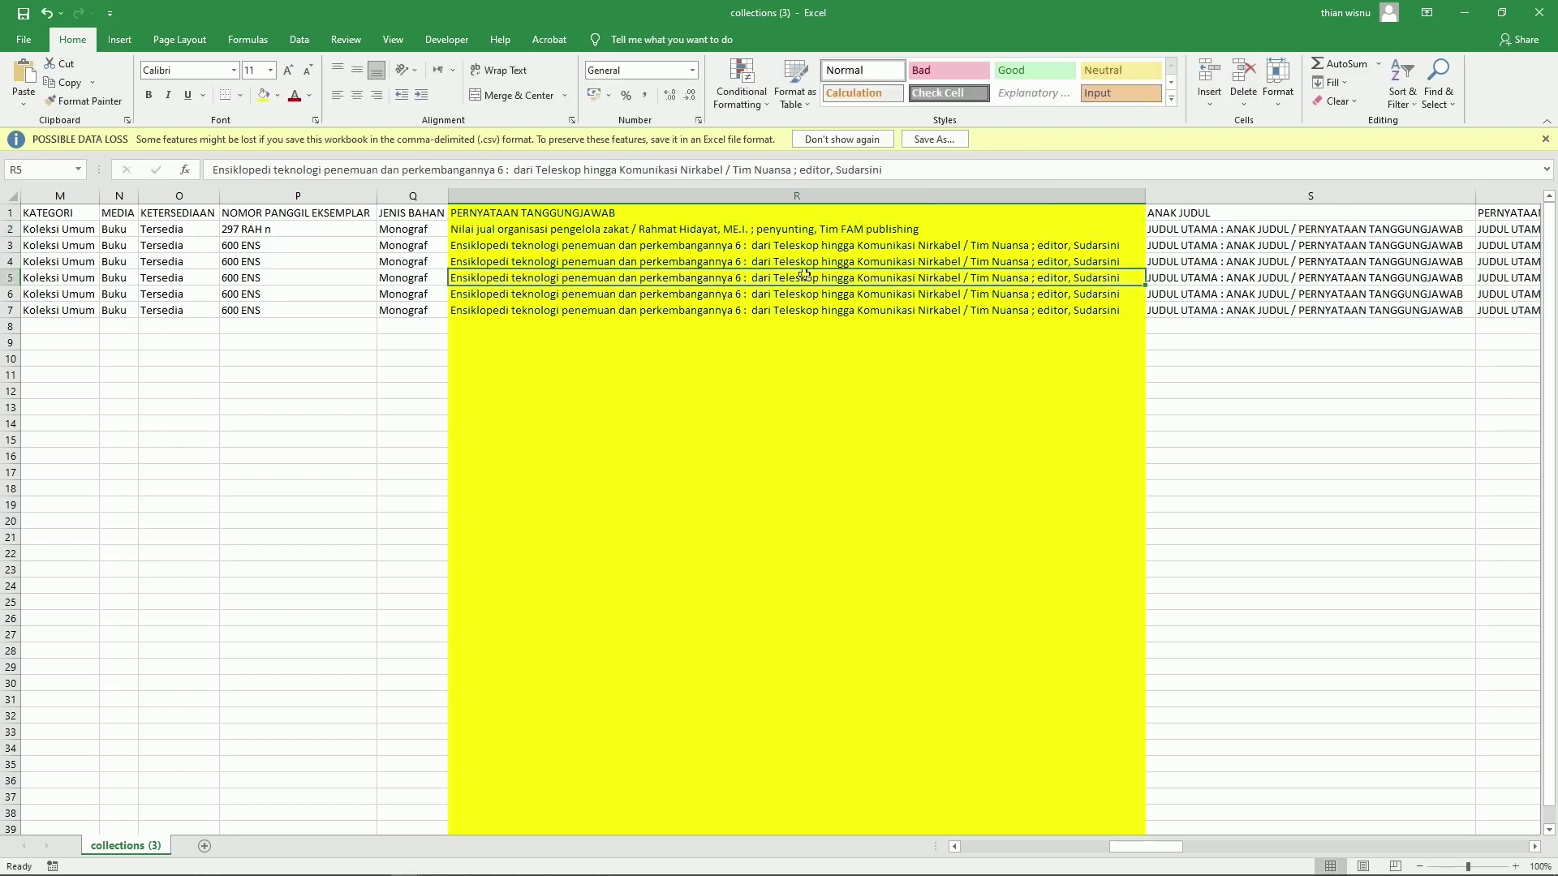
left_click(752, 252)
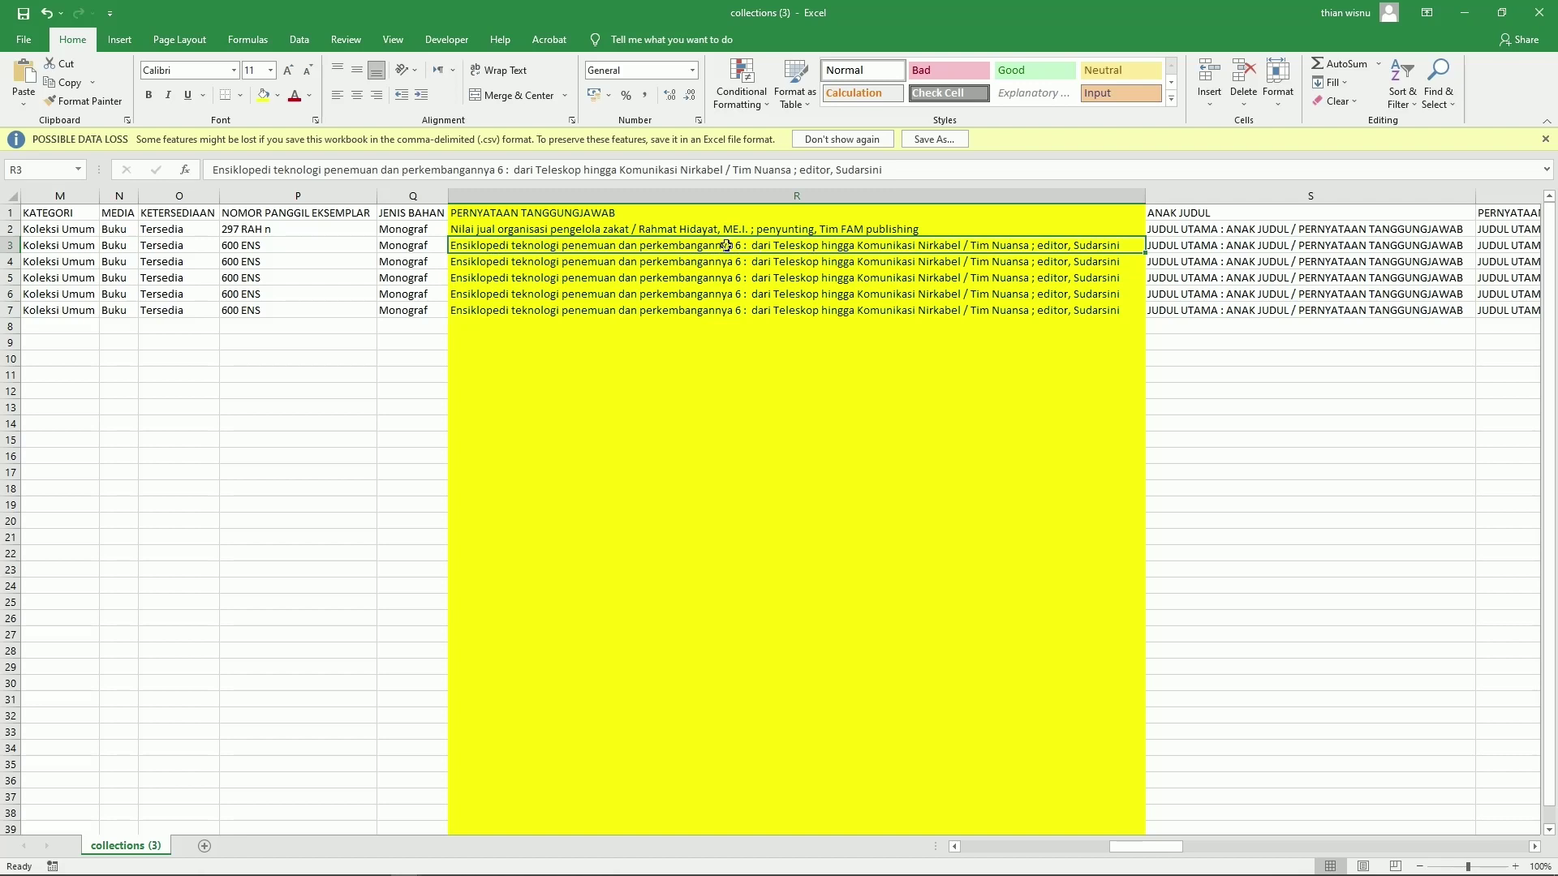
double_click(573, 246)
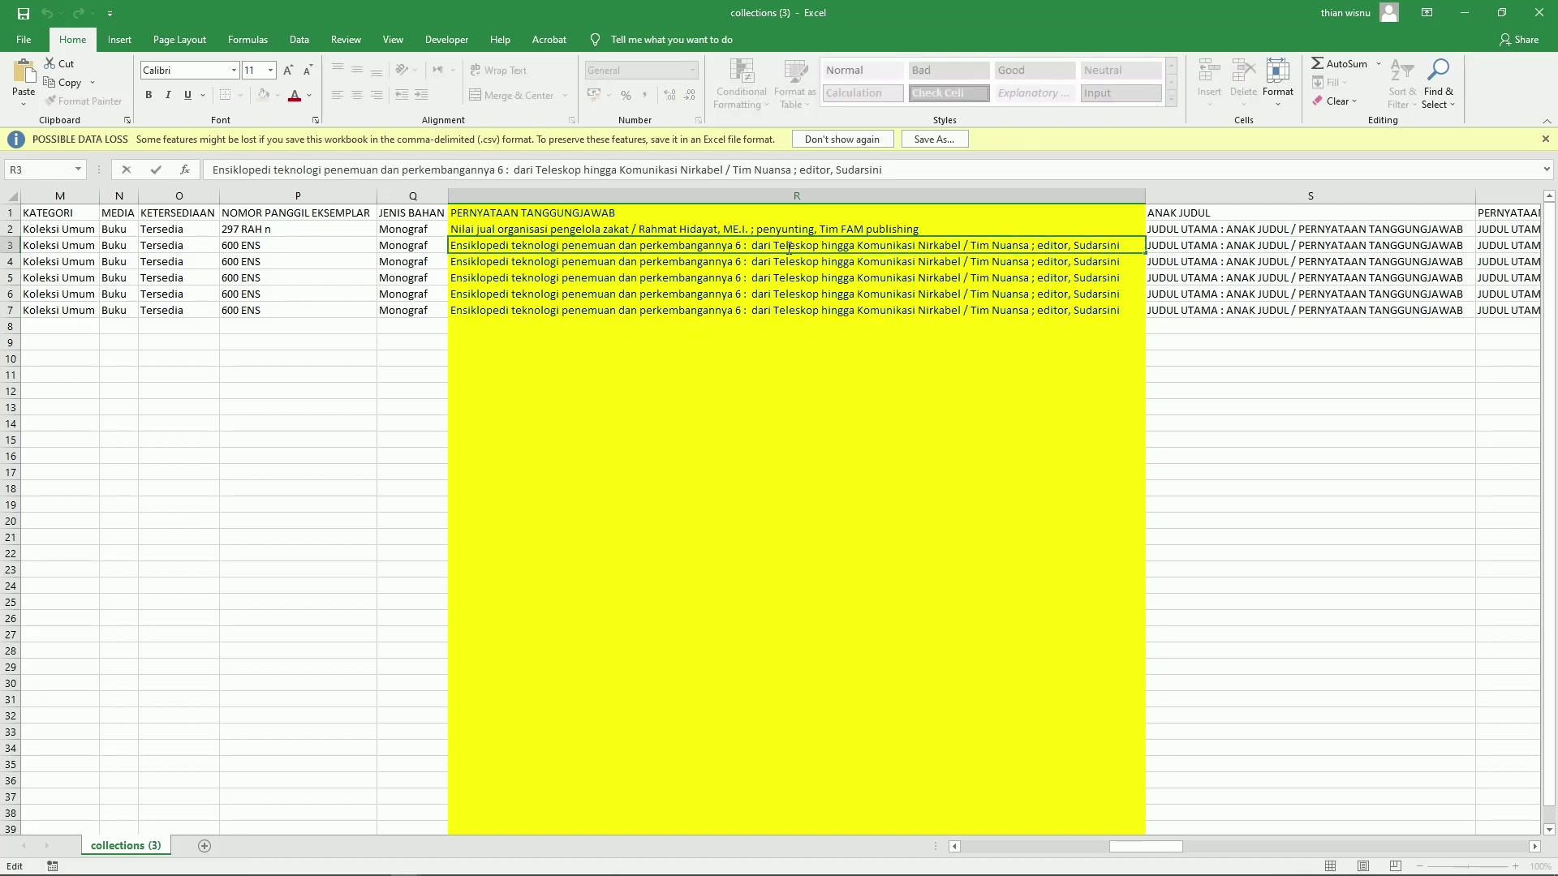
left_click_drag(765, 252, 960, 252)
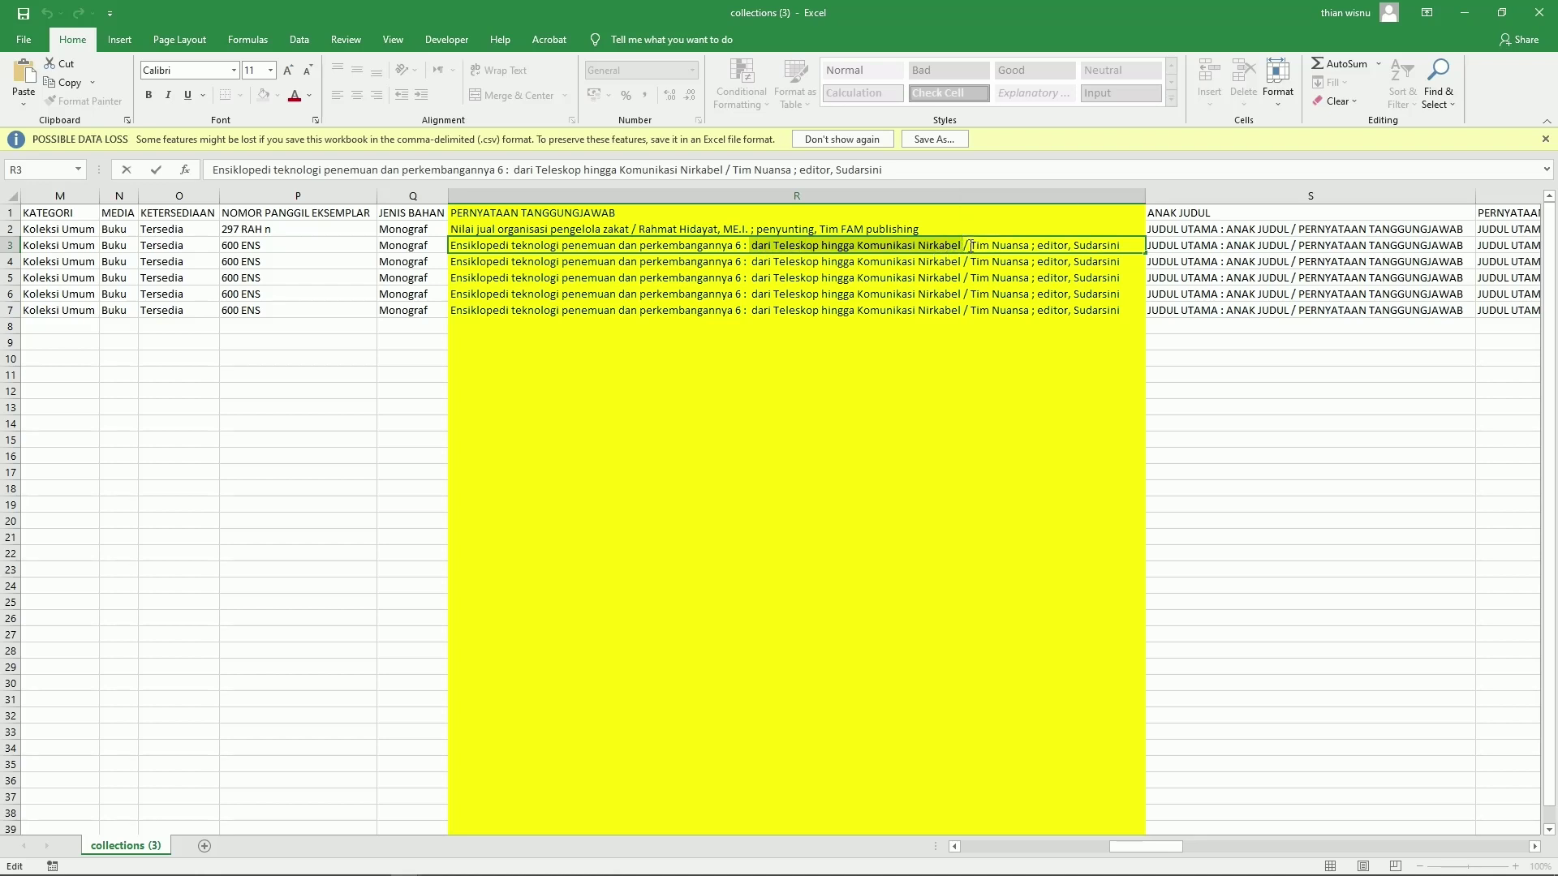
left_click(970, 240)
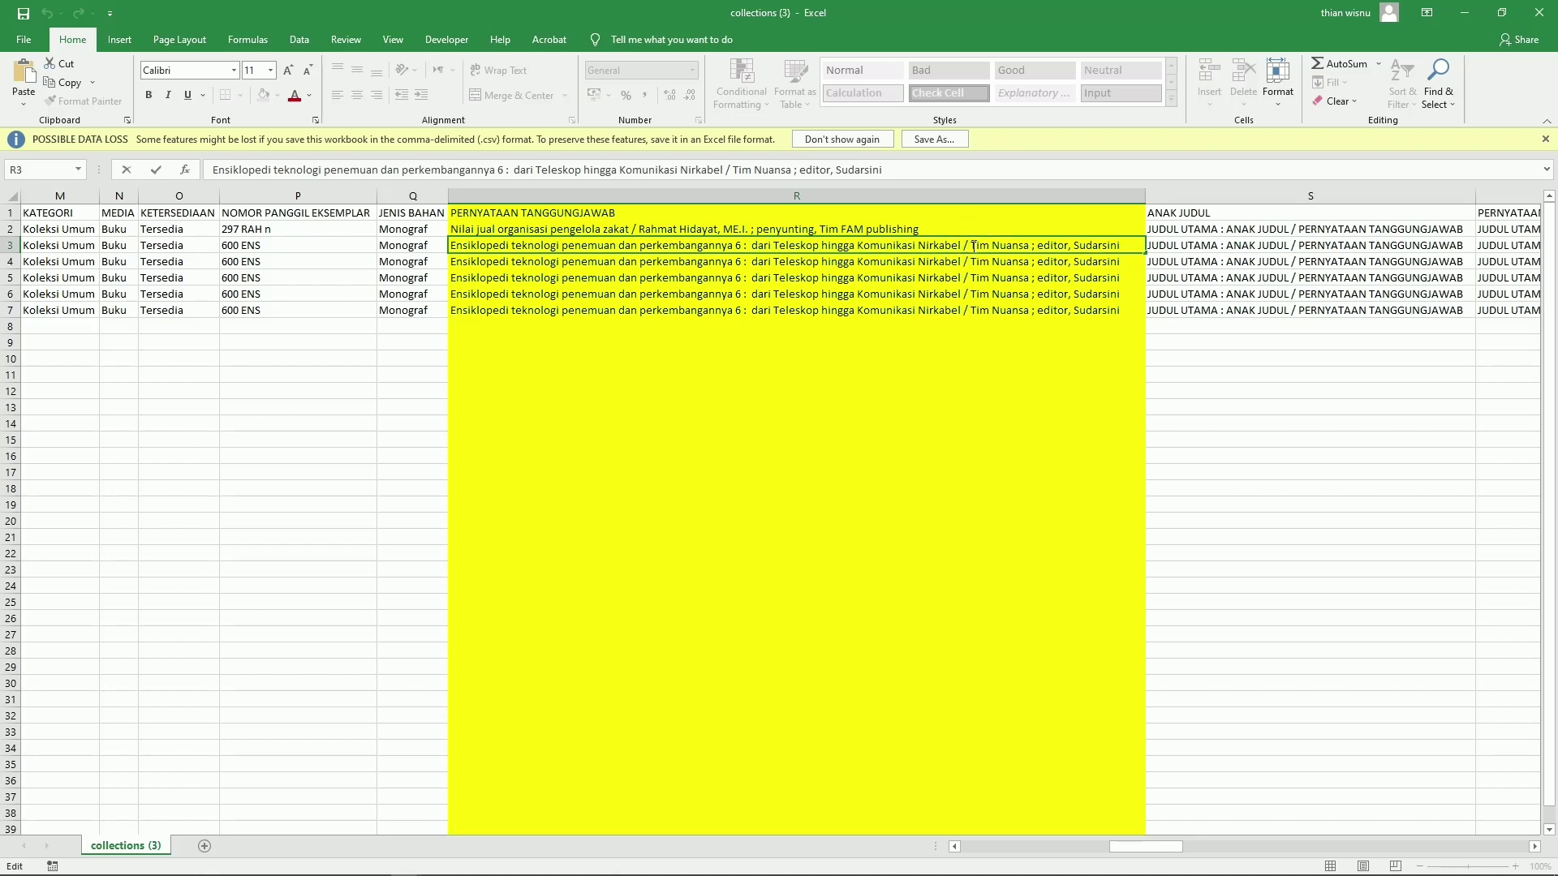
left_click_drag(976, 245, 1039, 255)
left_click(1038, 330)
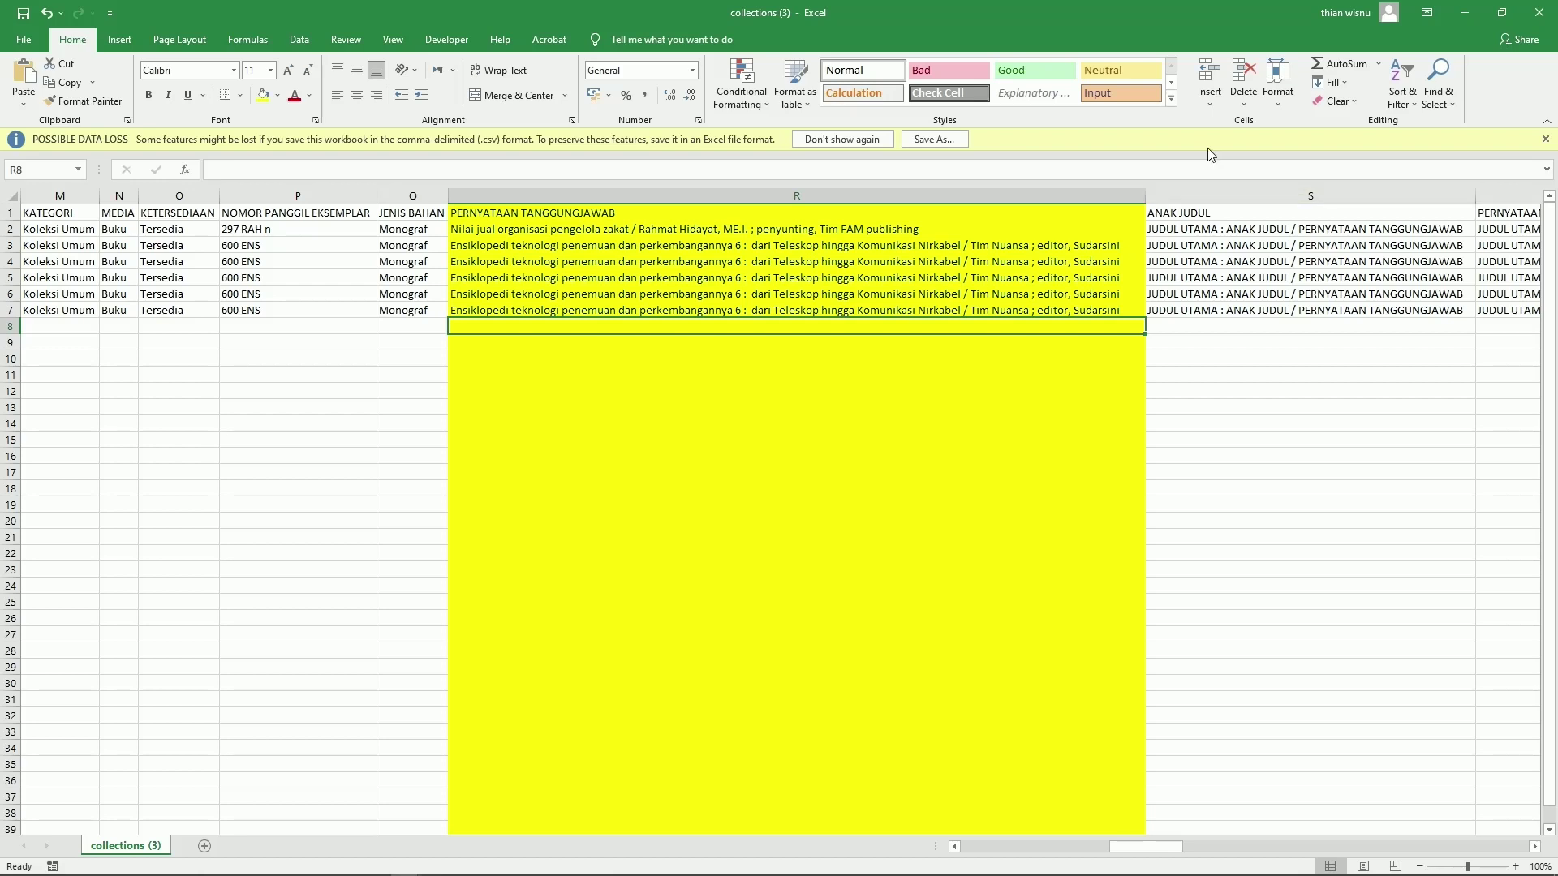
Step: Delete the ANAK JUDUL column S, then select the PERNYATAAN TANGGUNGJAWAB column R
left_click(1199, 192)
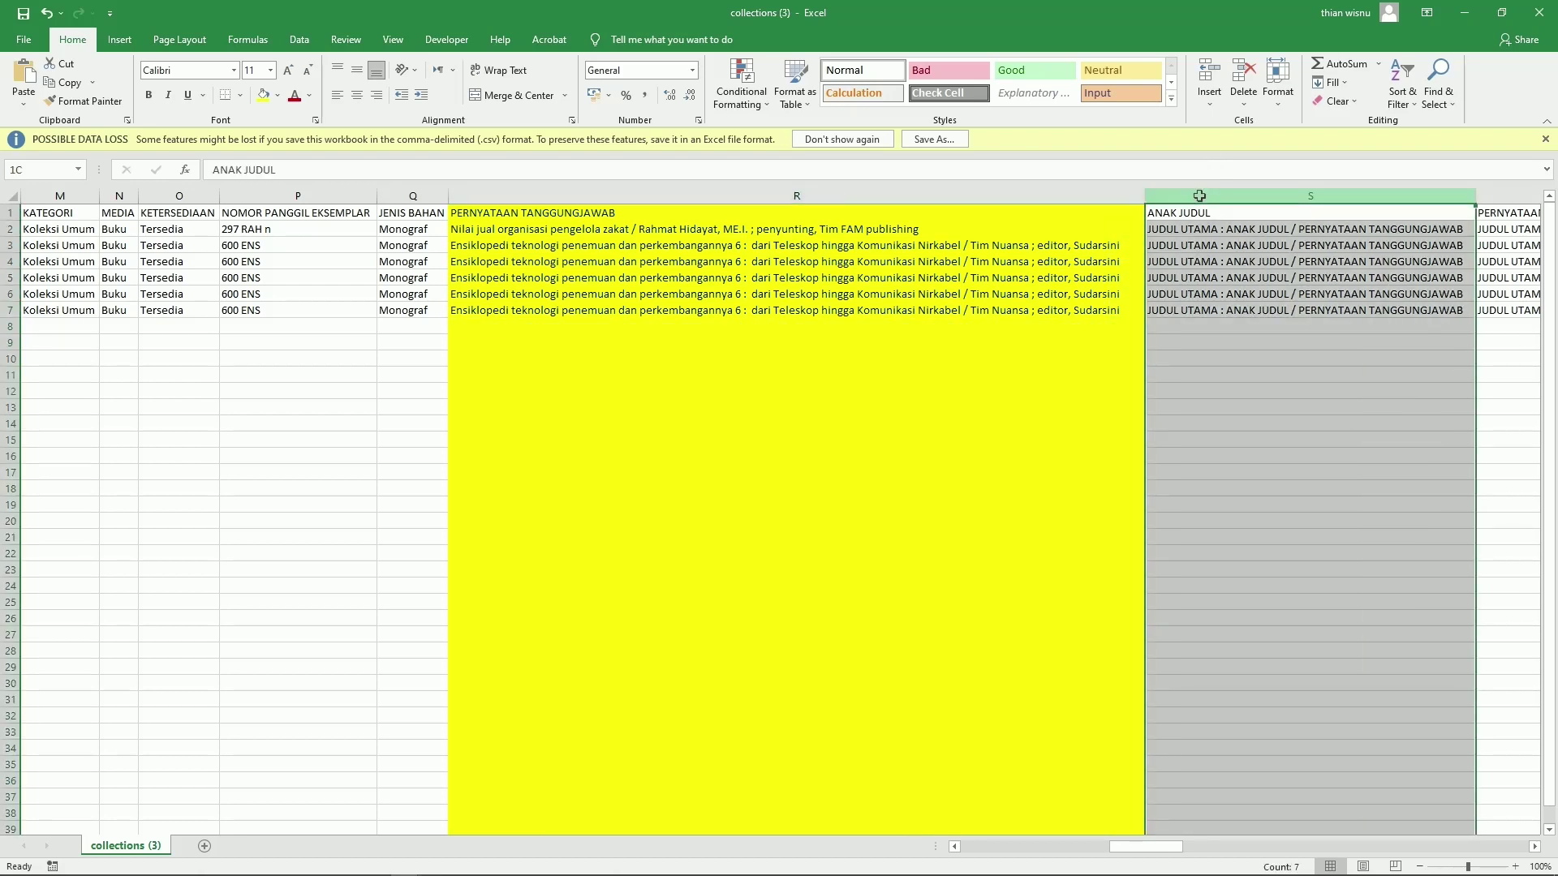
right_click(1376, 193)
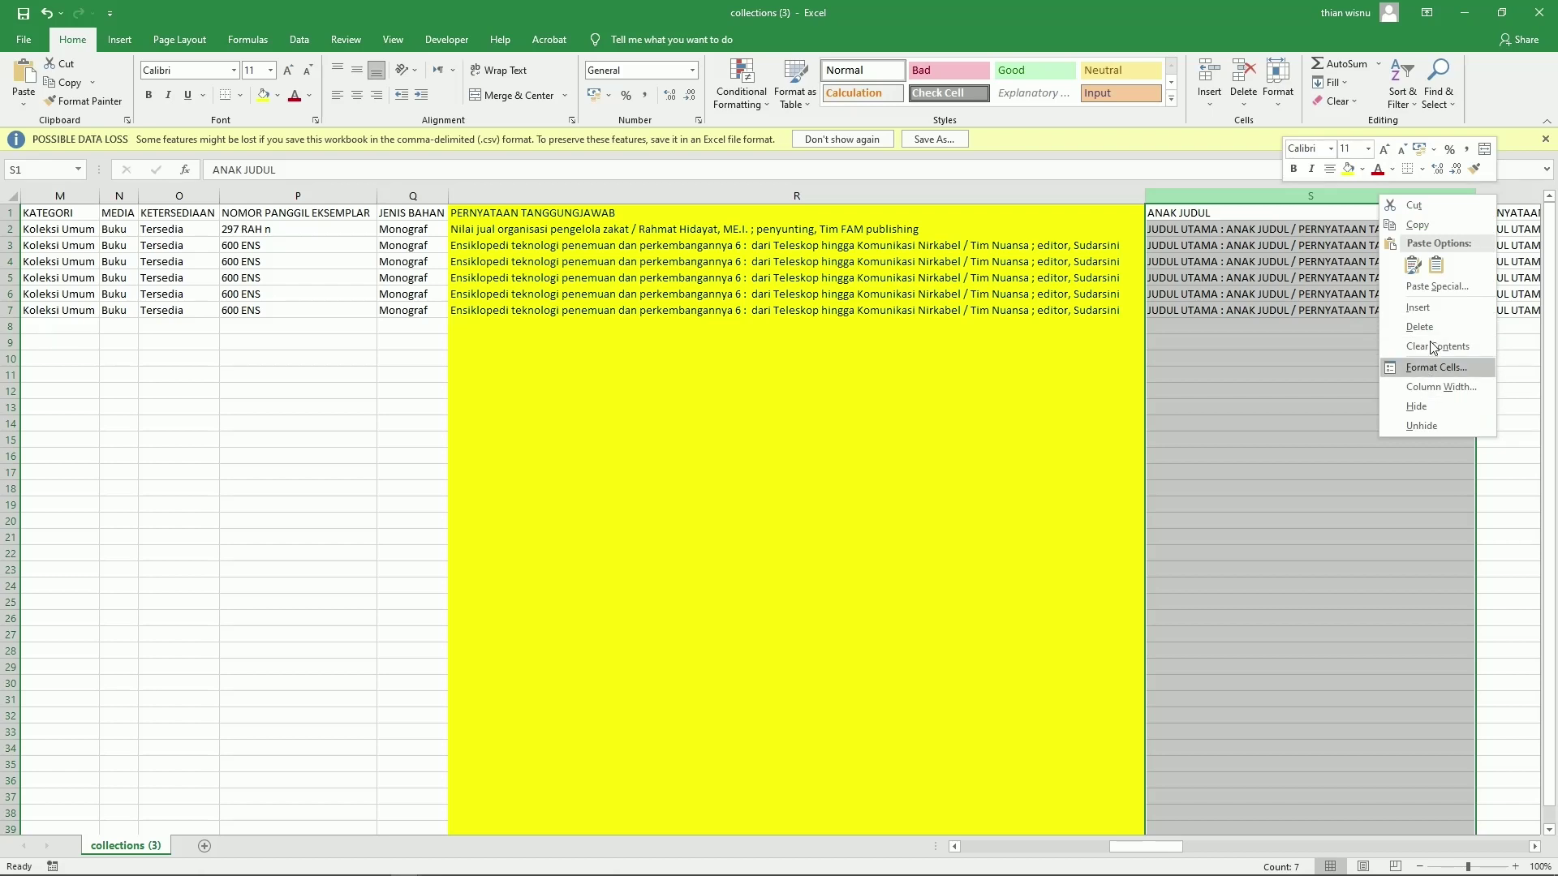
left_click(1418, 325)
left_click(1353, 312)
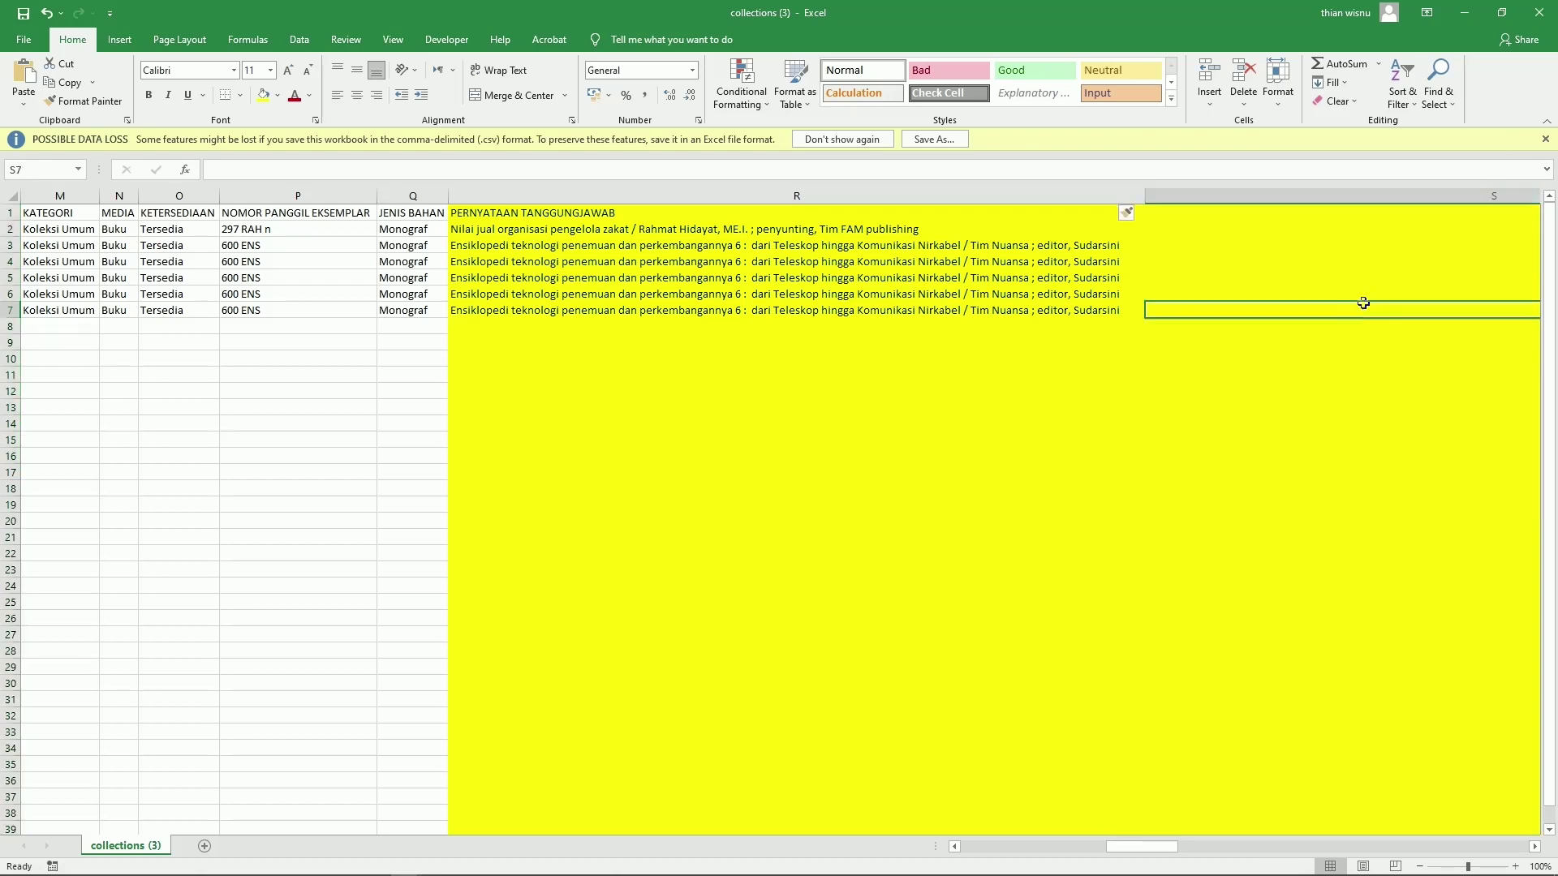
left_click(1300, 232)
left_click(1269, 213)
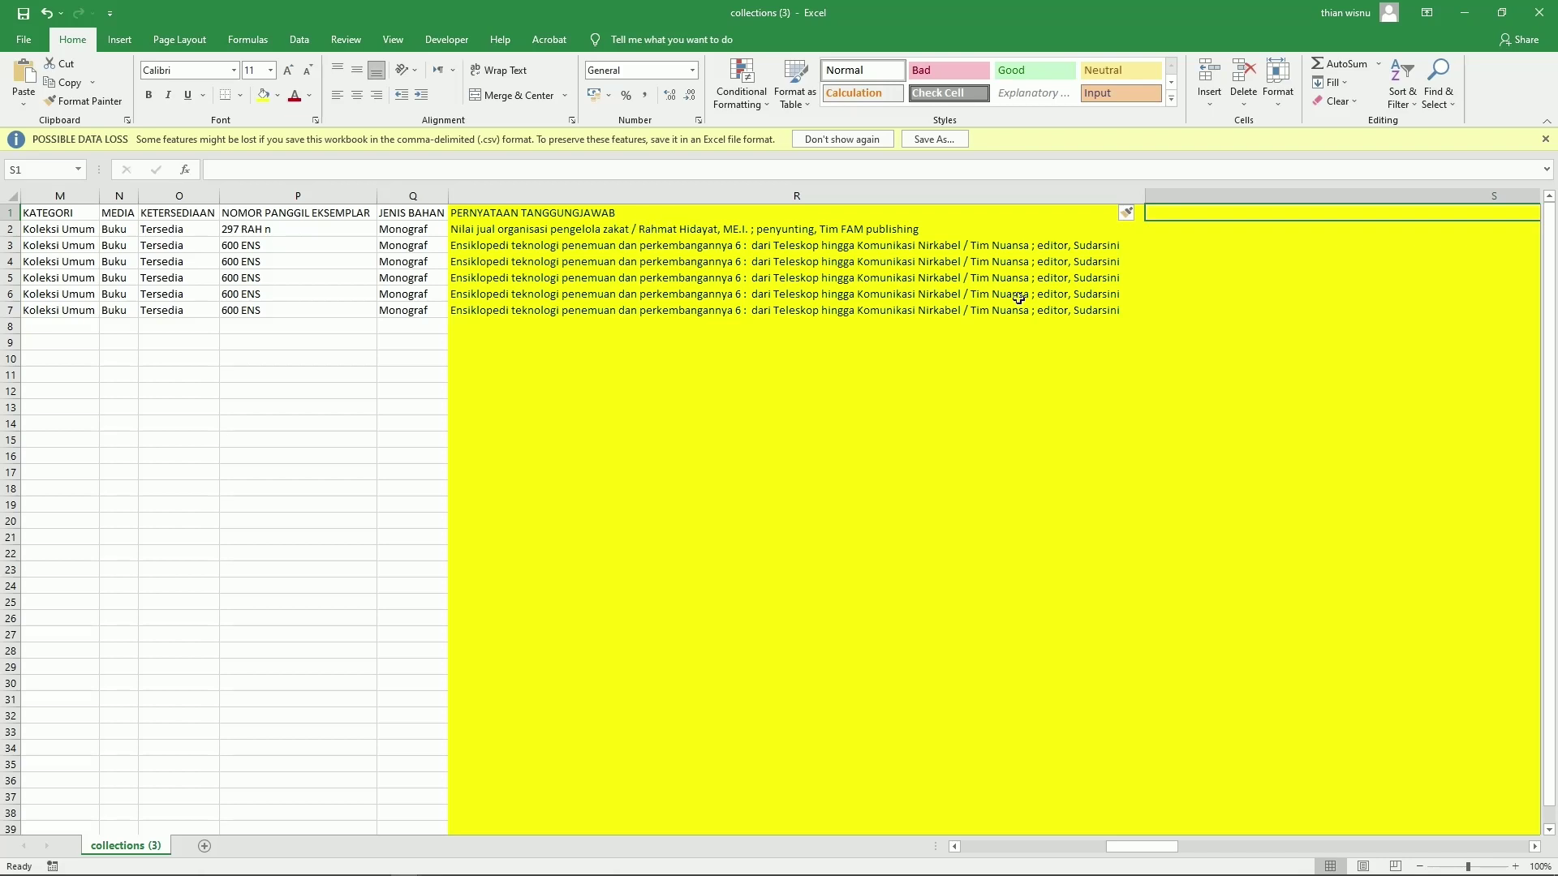
left_click(758, 193)
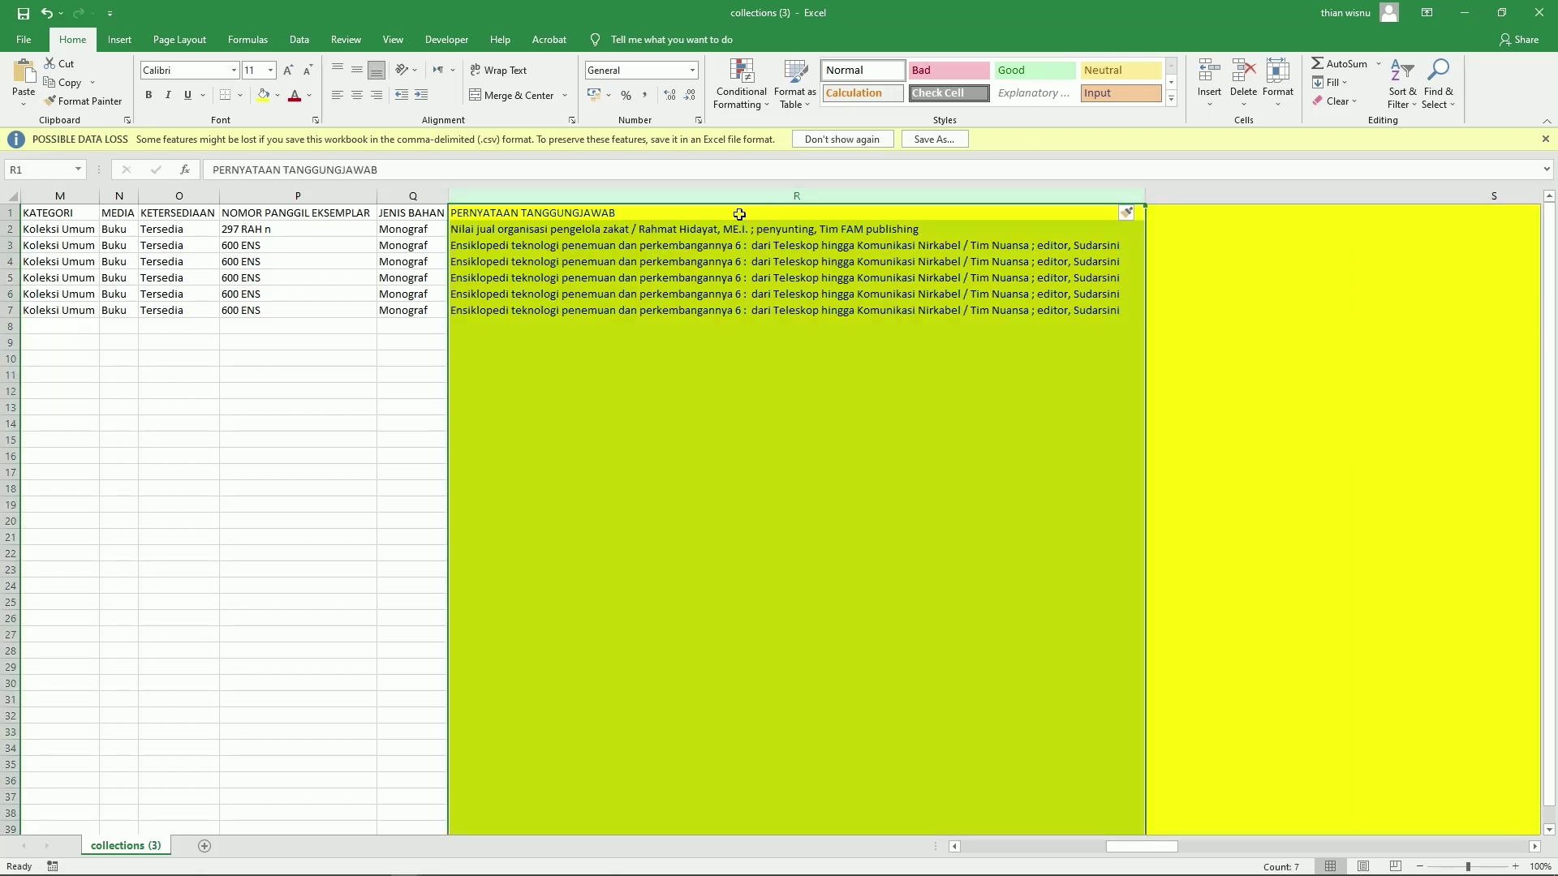
left_click(299, 41)
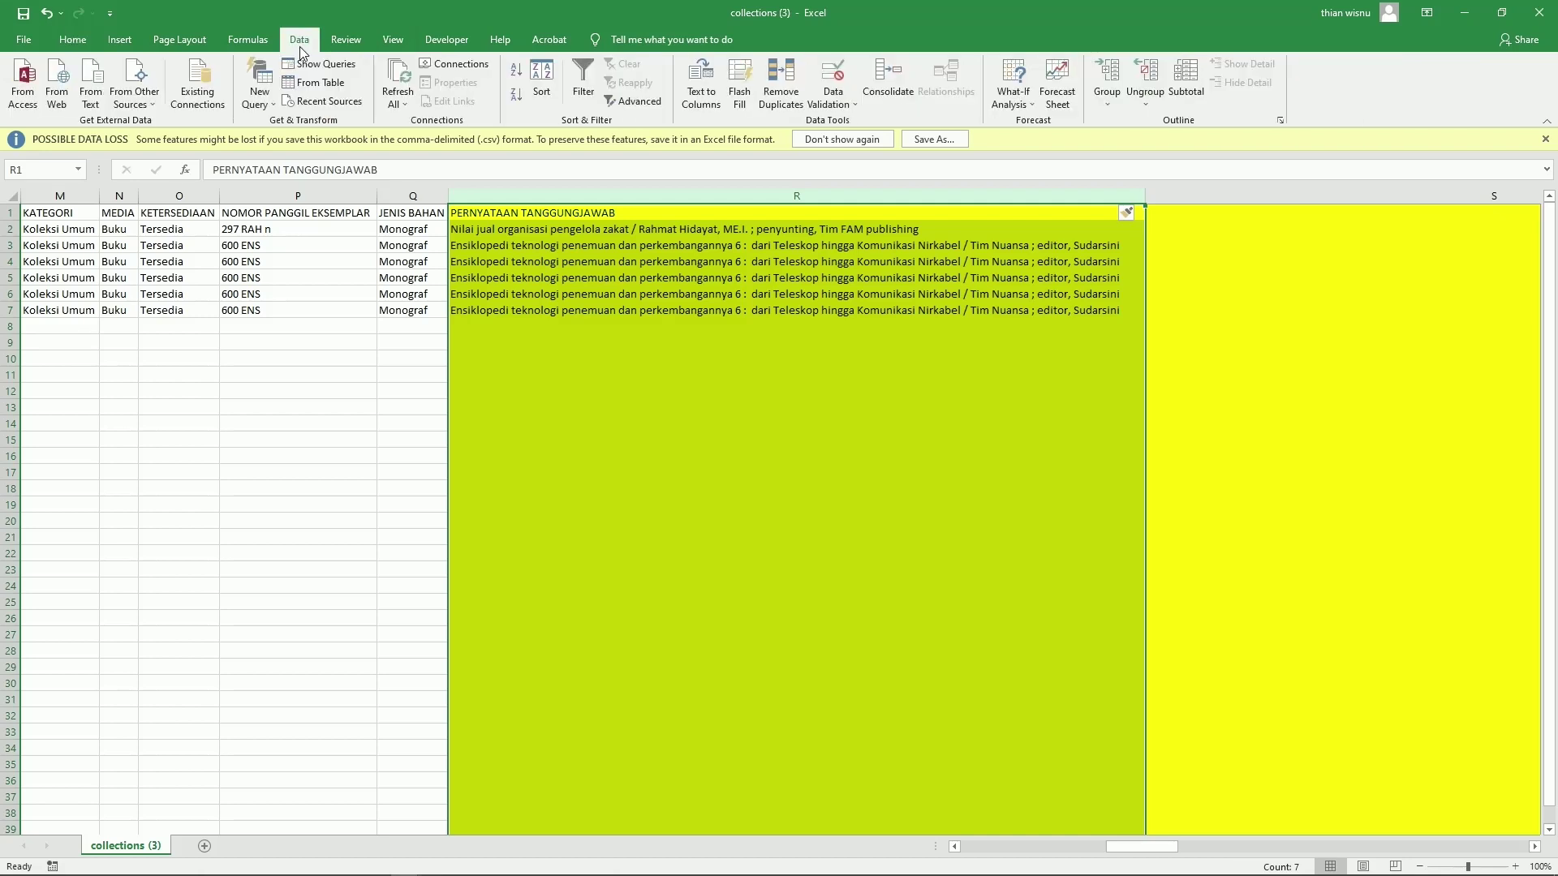
Step: Split column R with Text to Columns at the '/' delimiter, overwriting the neighbouring cells
left_click(701, 102)
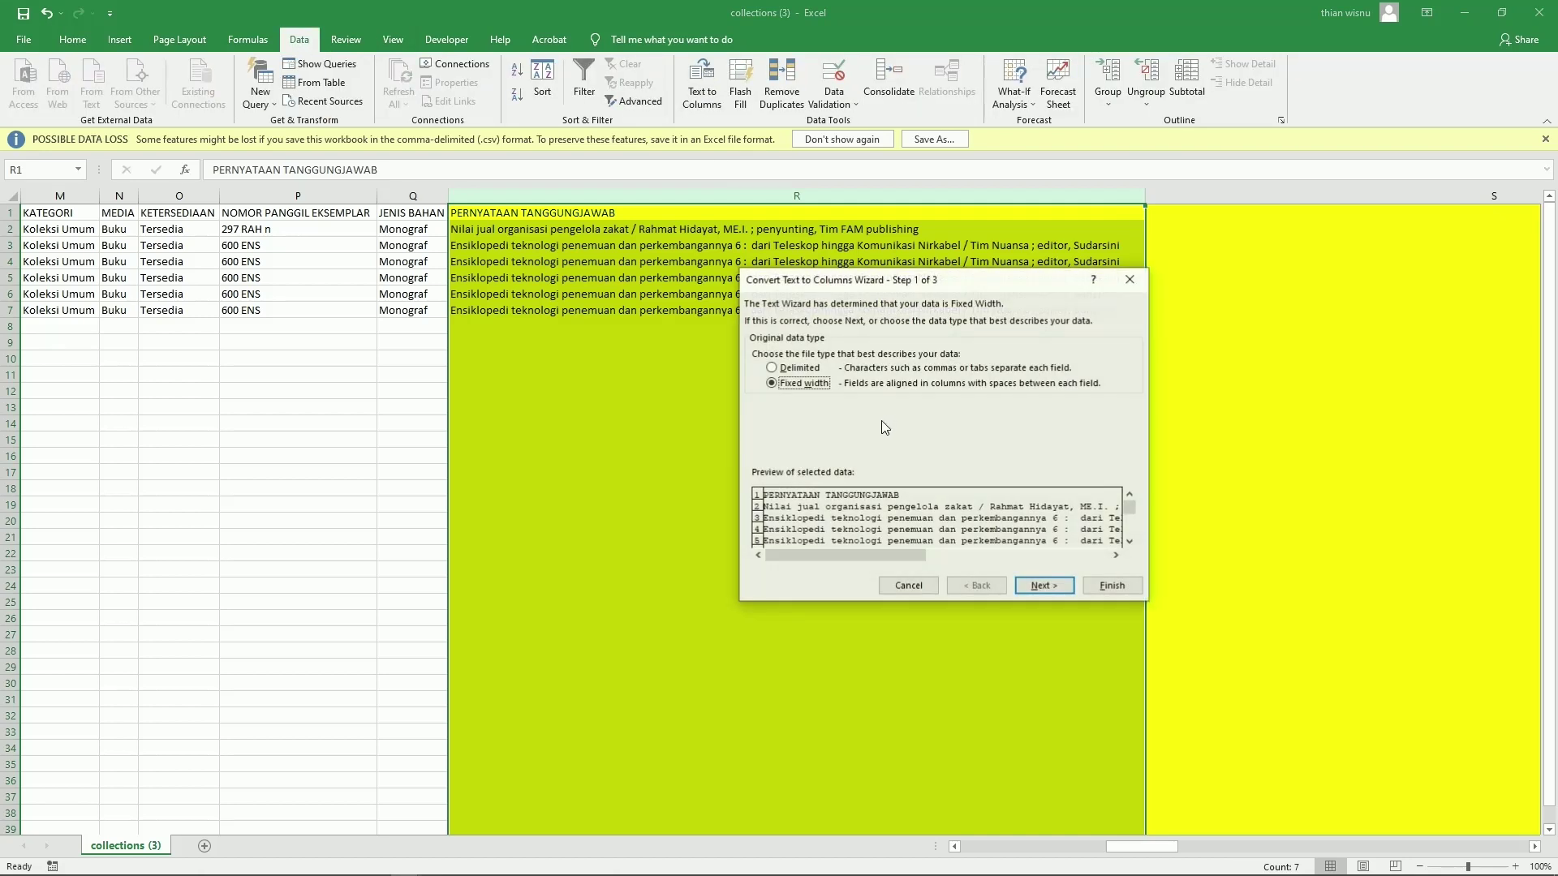
left_click(814, 367)
left_click(1042, 585)
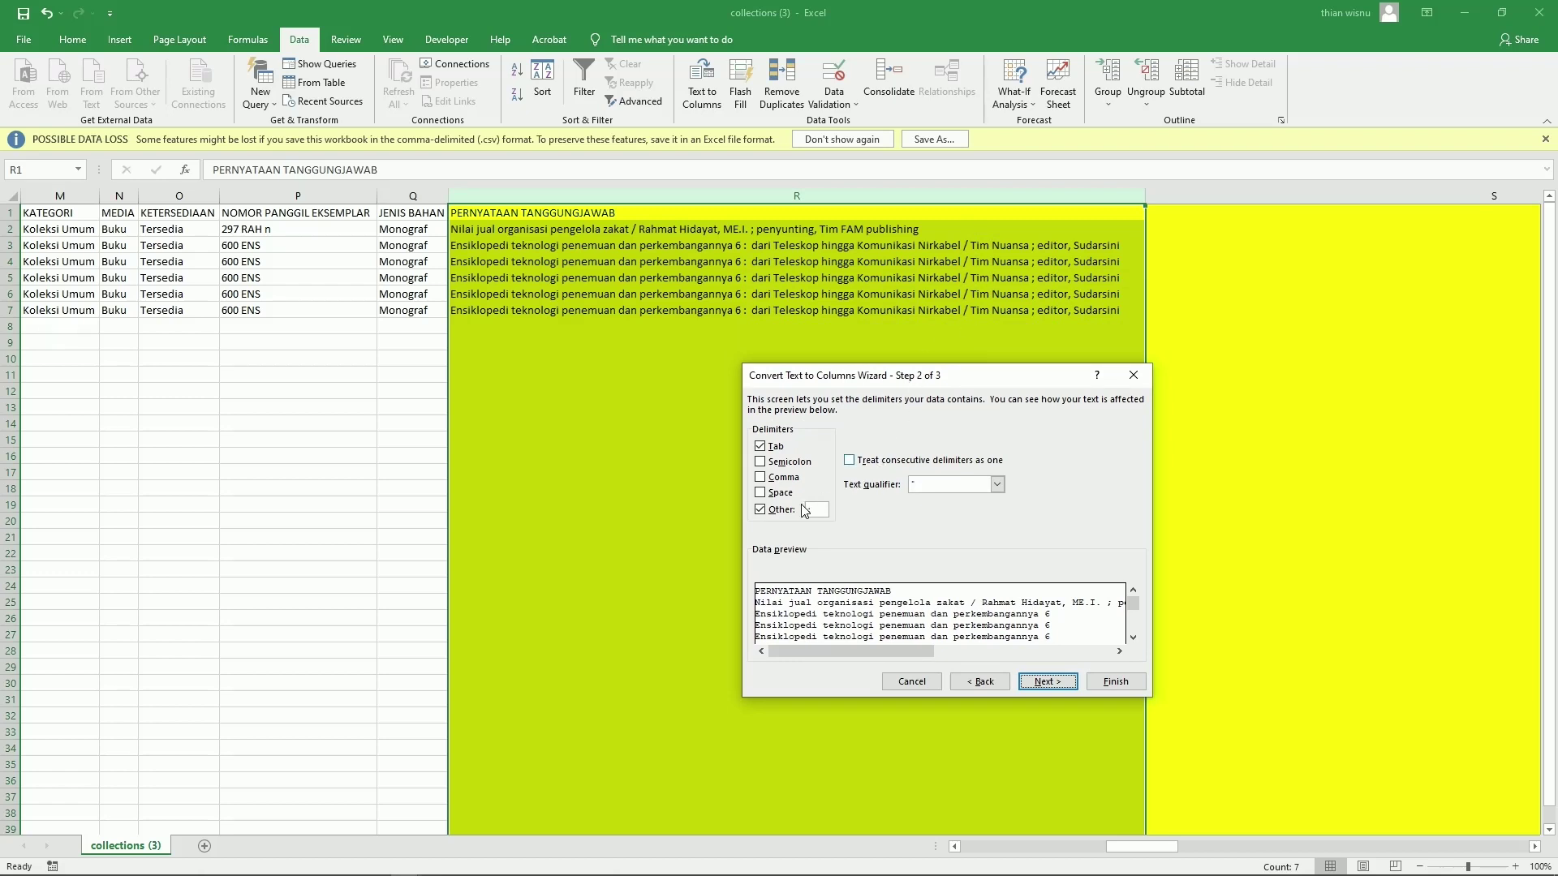
left_click(761, 510)
left_click(760, 510)
type("/")
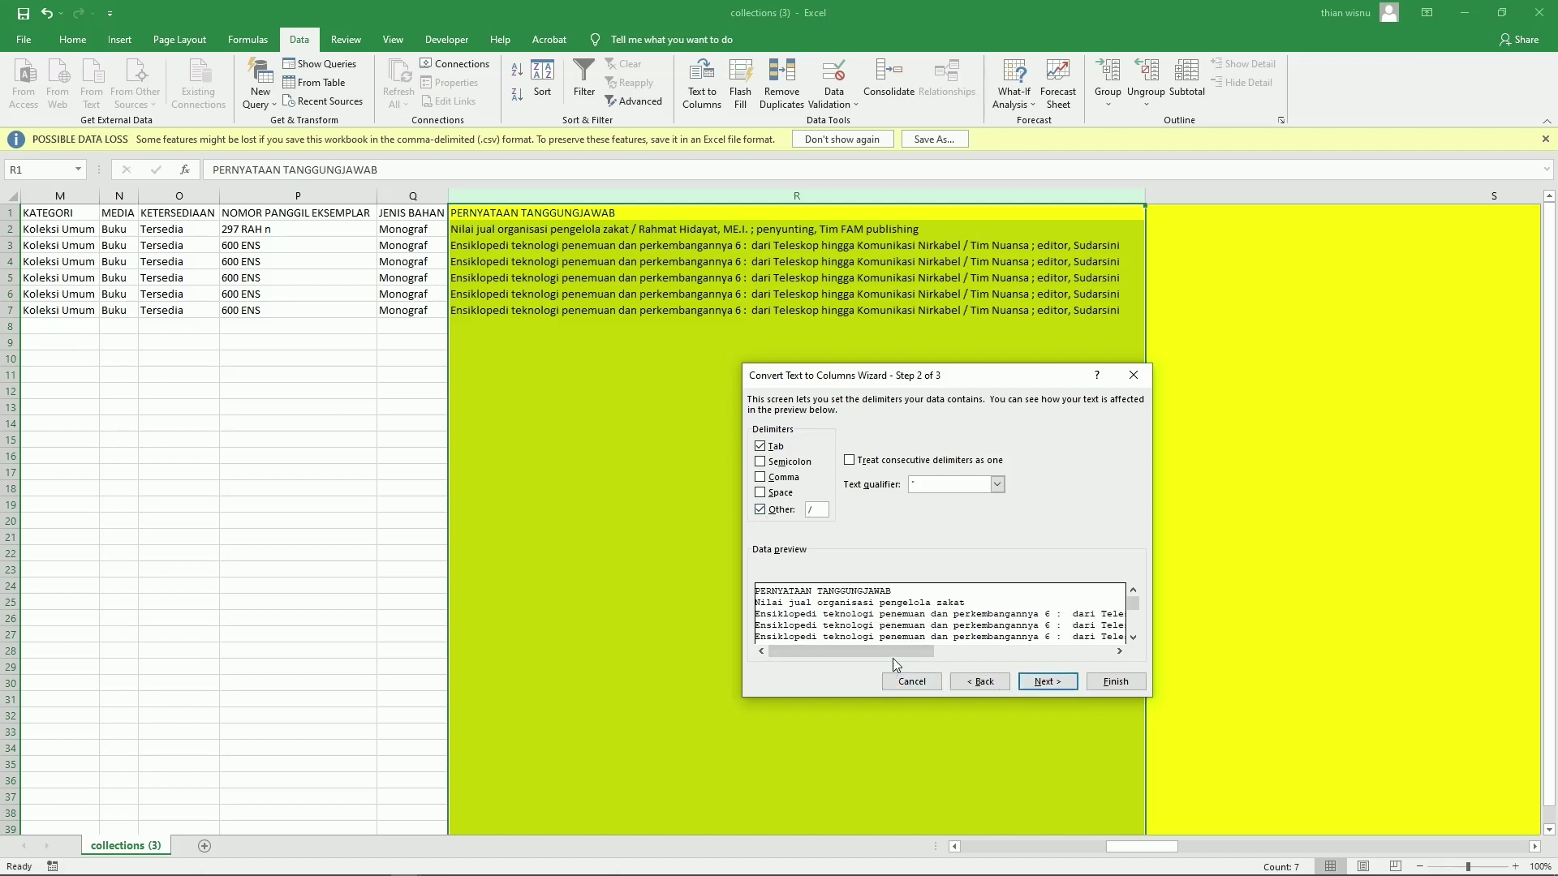
left_click_drag(892, 654, 1063, 653)
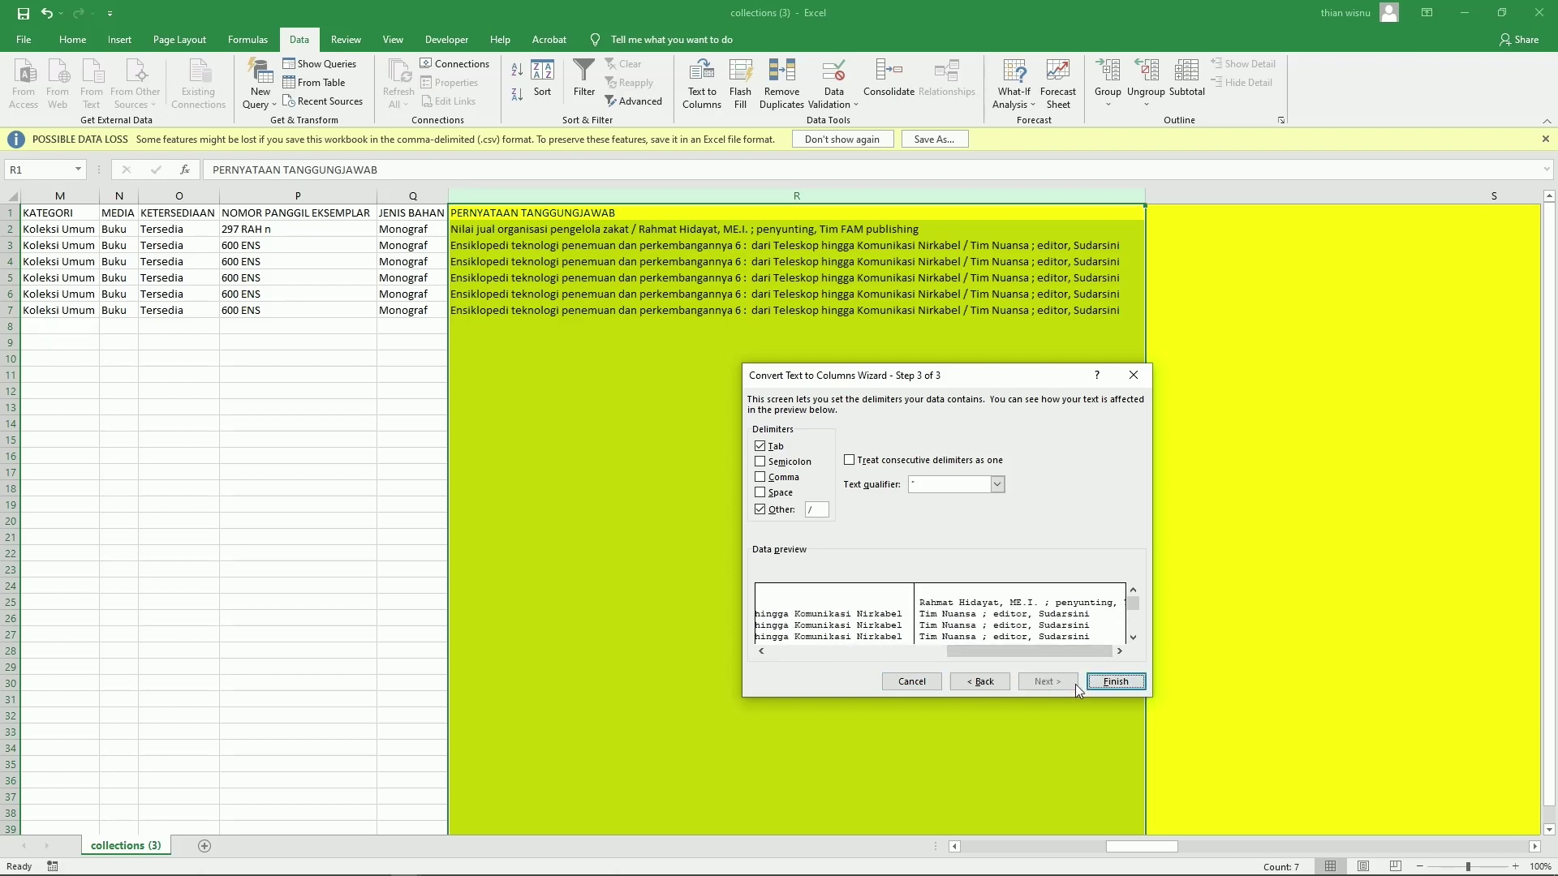
left_click(1071, 684)
left_click(1097, 683)
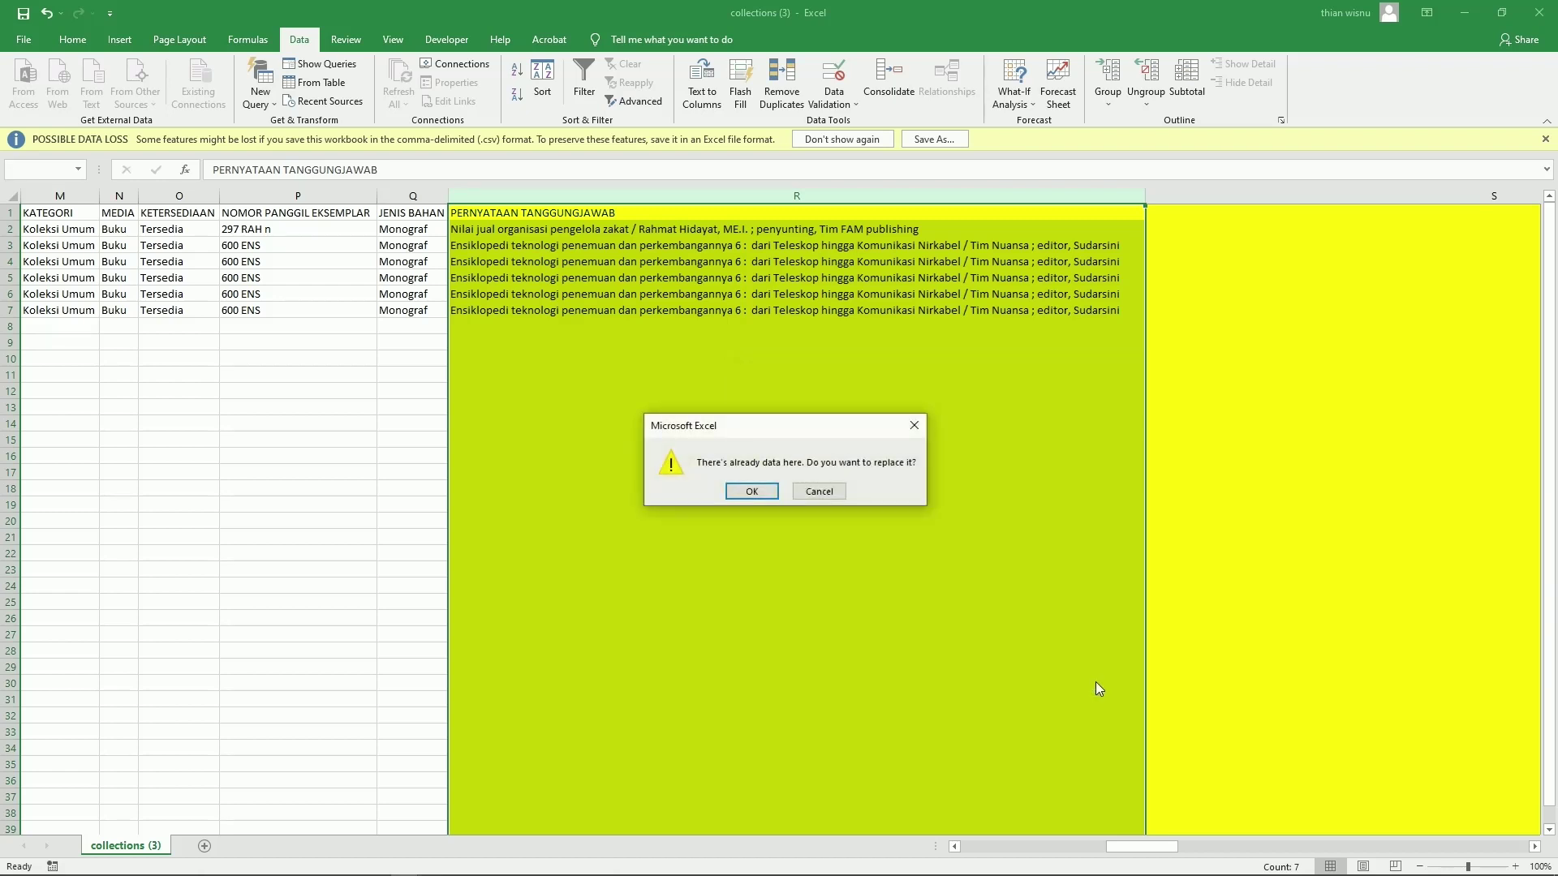
left_click(748, 494)
left_click(862, 469)
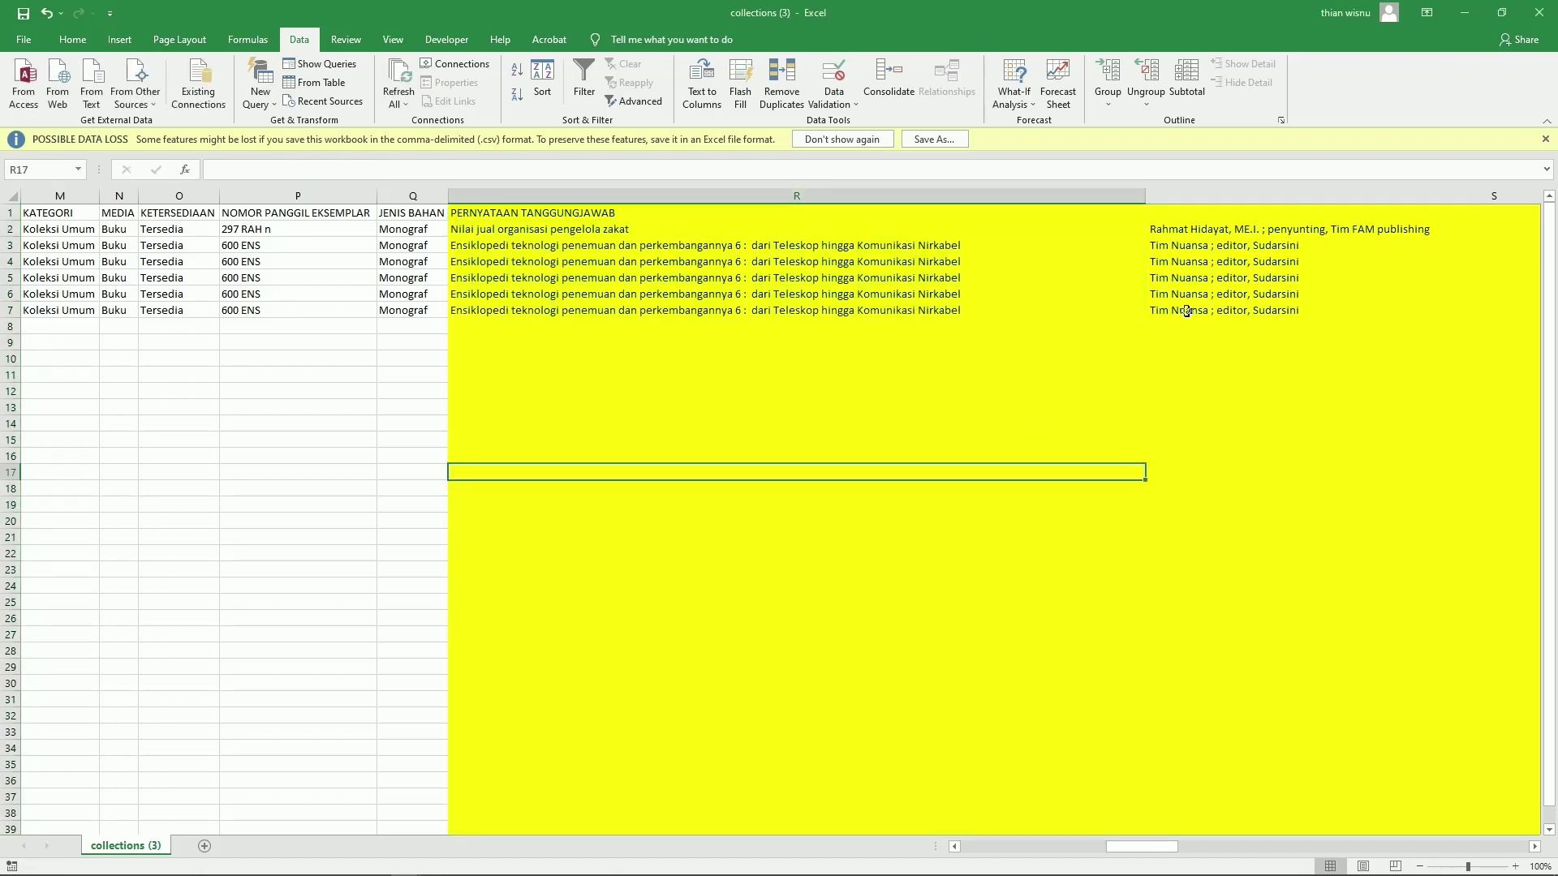
Step: Move the split-off responsibility text from S2:S7 into U2:U7
scroll(1186, 310, "right", 3)
left_click_drag(913, 213, 881, 309)
left_click(909, 261)
key("ctrl+c")
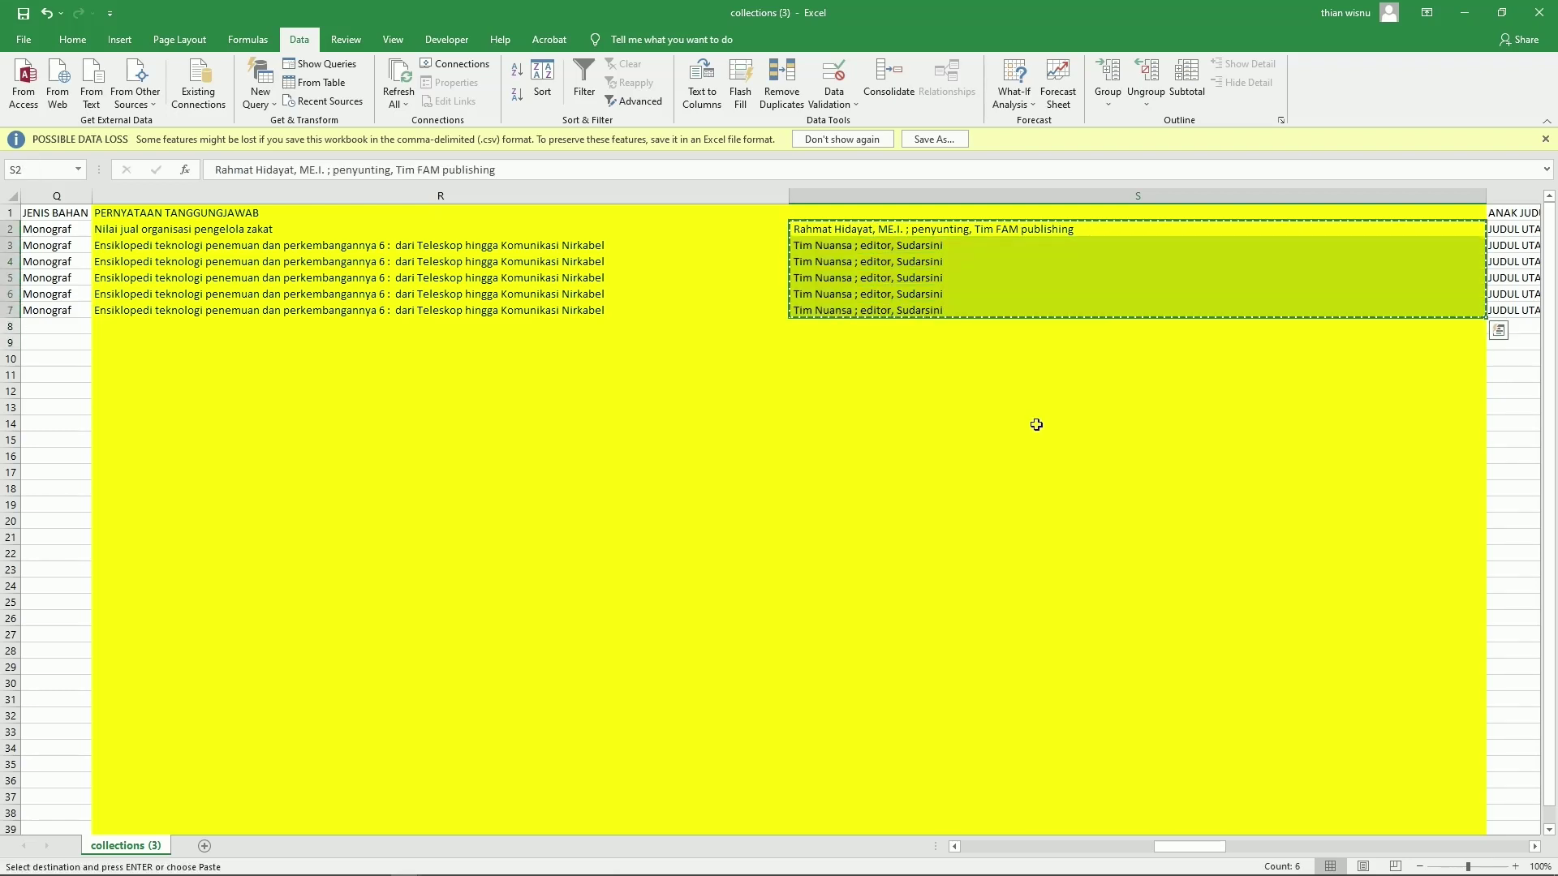
key("Right")
left_click(987, 381)
left_click(1116, 229)
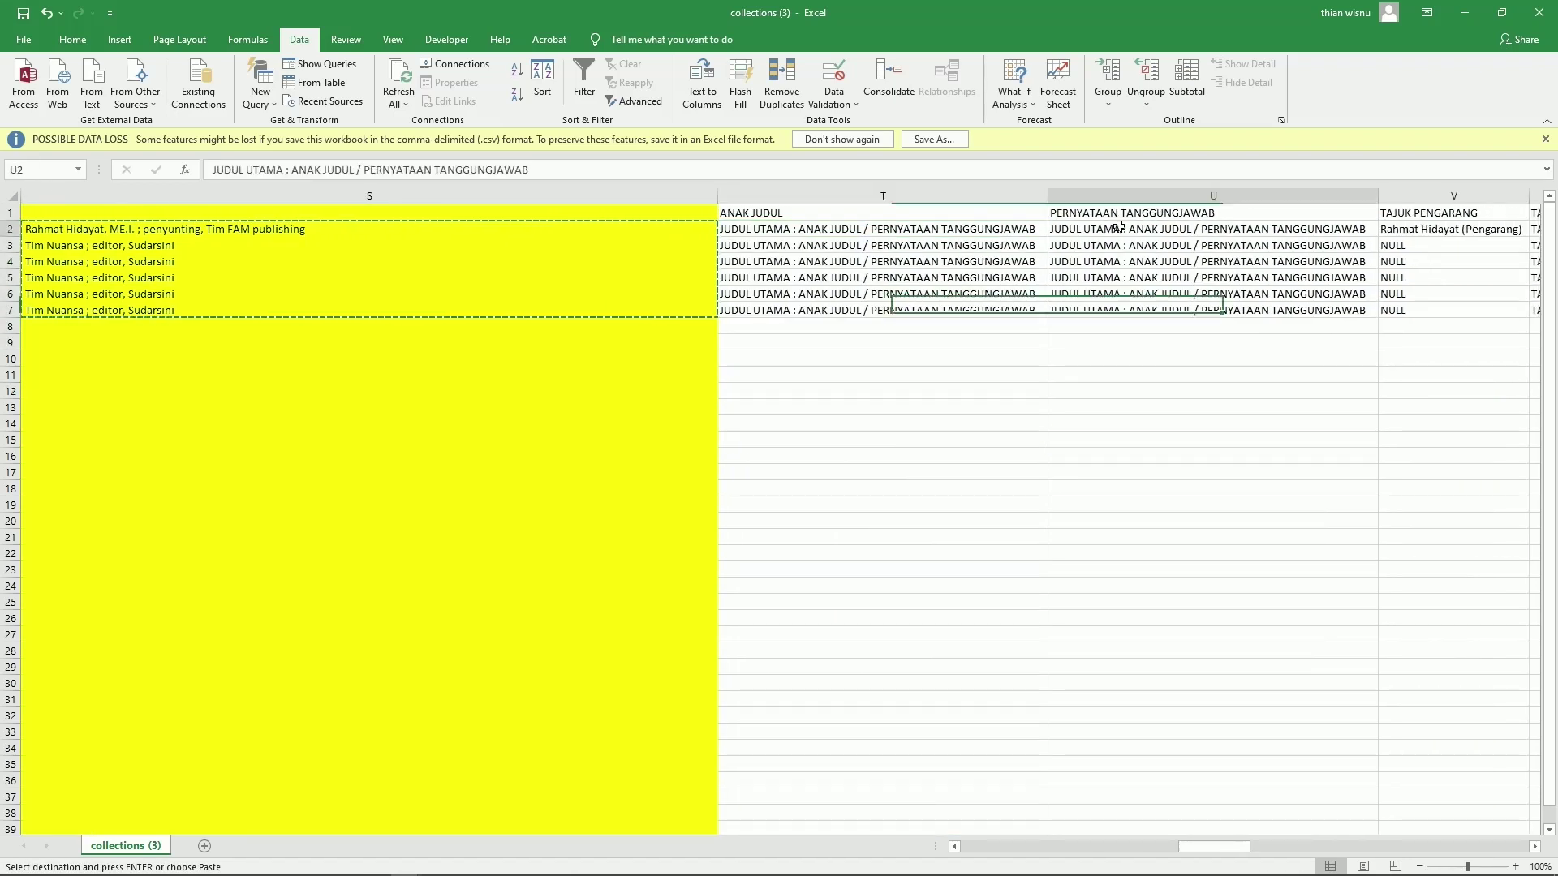
key("ctrl+v")
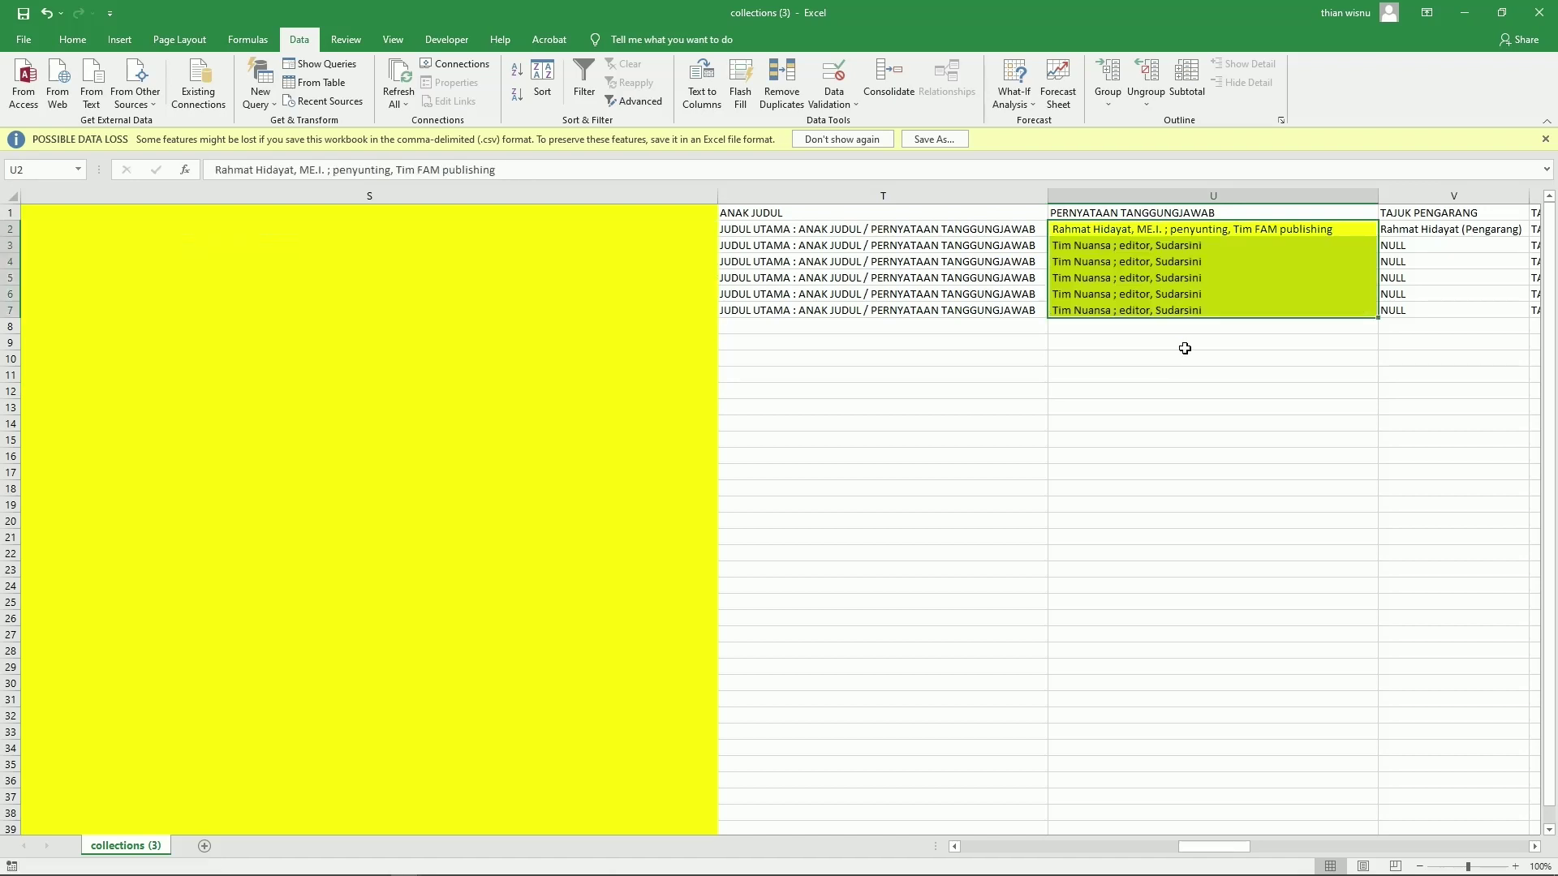
key("Down")
key("Down")
key("Down")
key("Down")
key("Down")
key("Down")
key("Down")
key("Down")
key("Down")
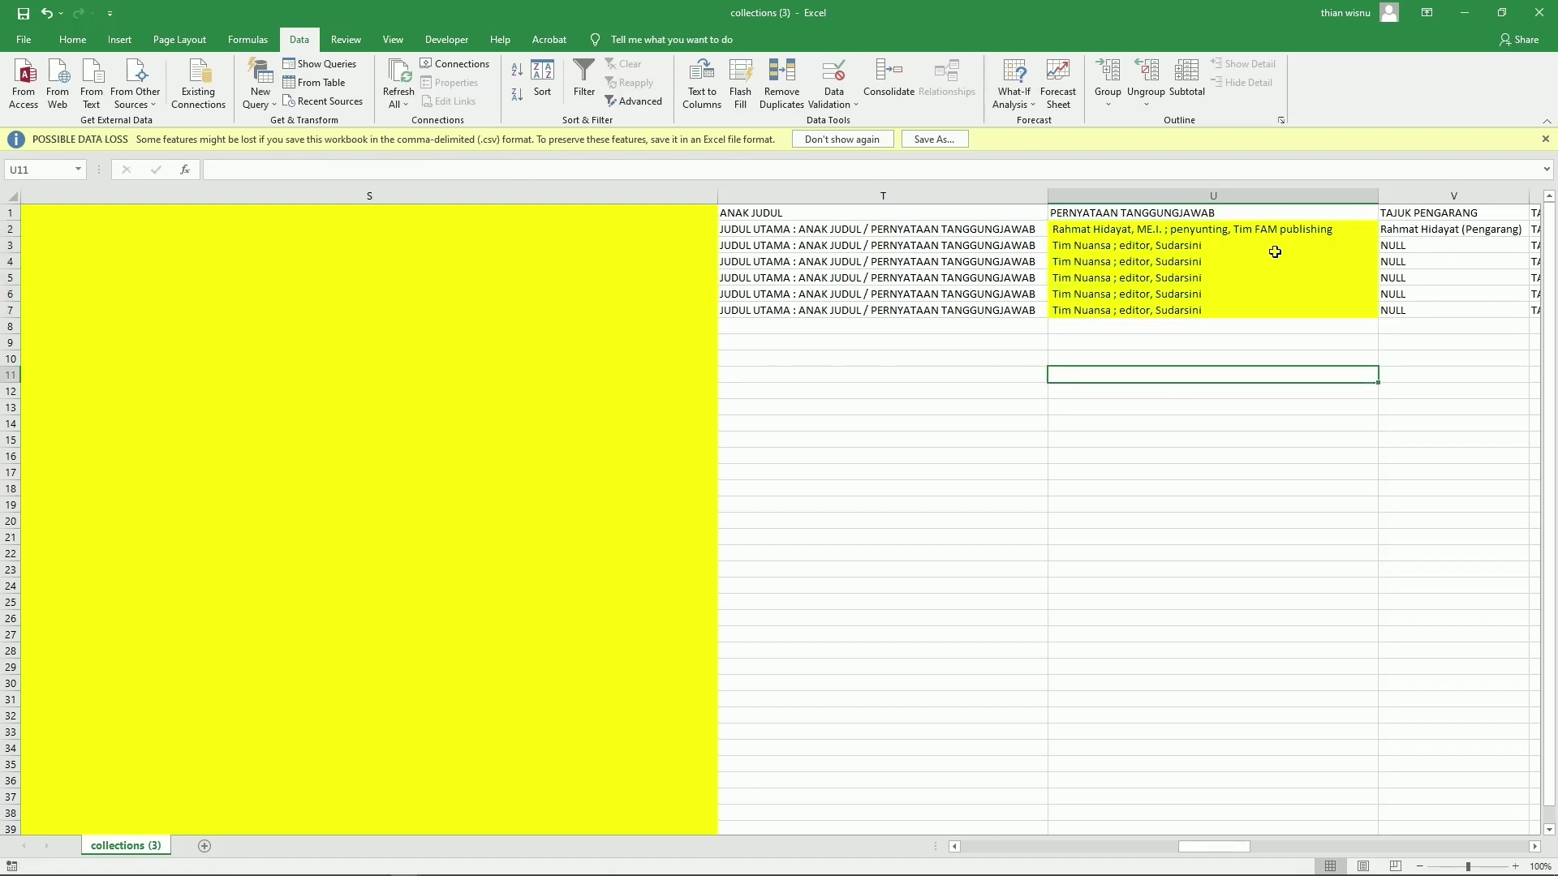
Step: Return to the title entries and select the whole of column R
left_click(655, 232)
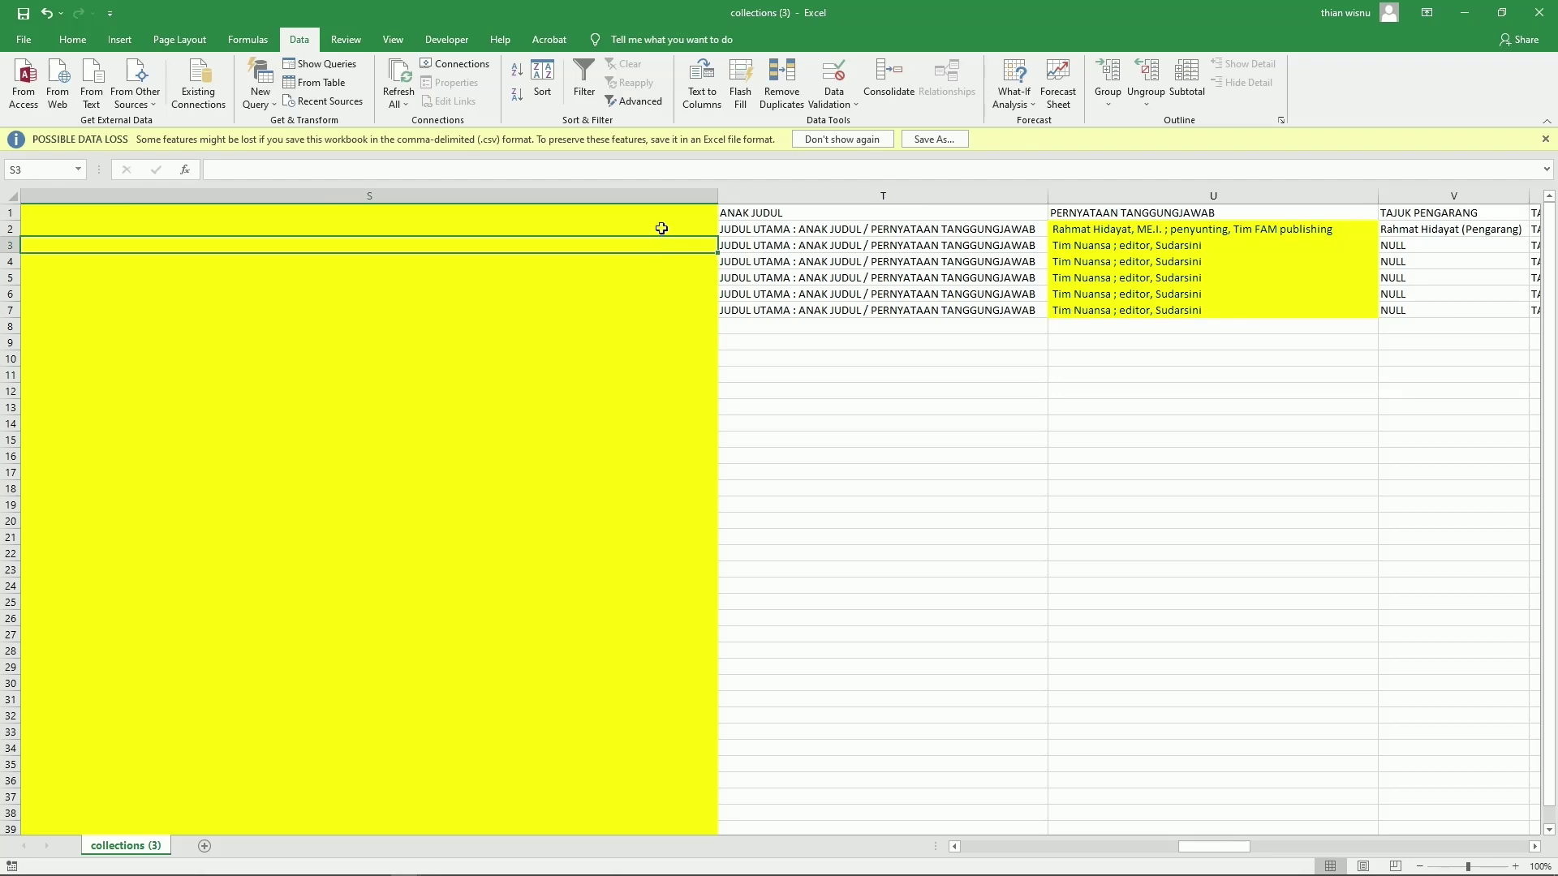
key("Left")
scroll(661, 229, "left", 5)
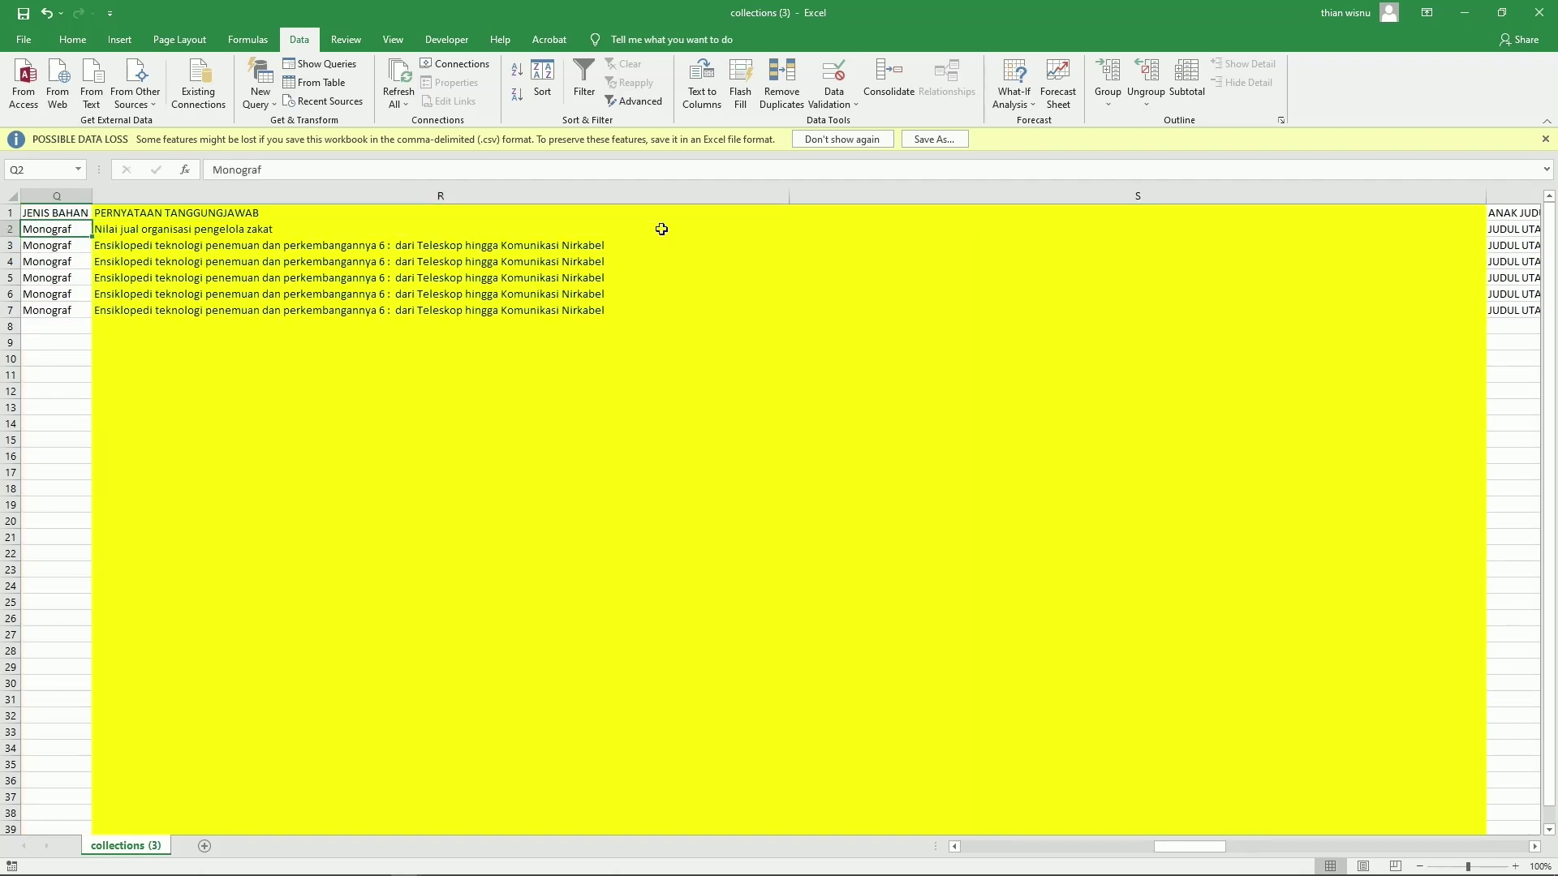
key("Right")
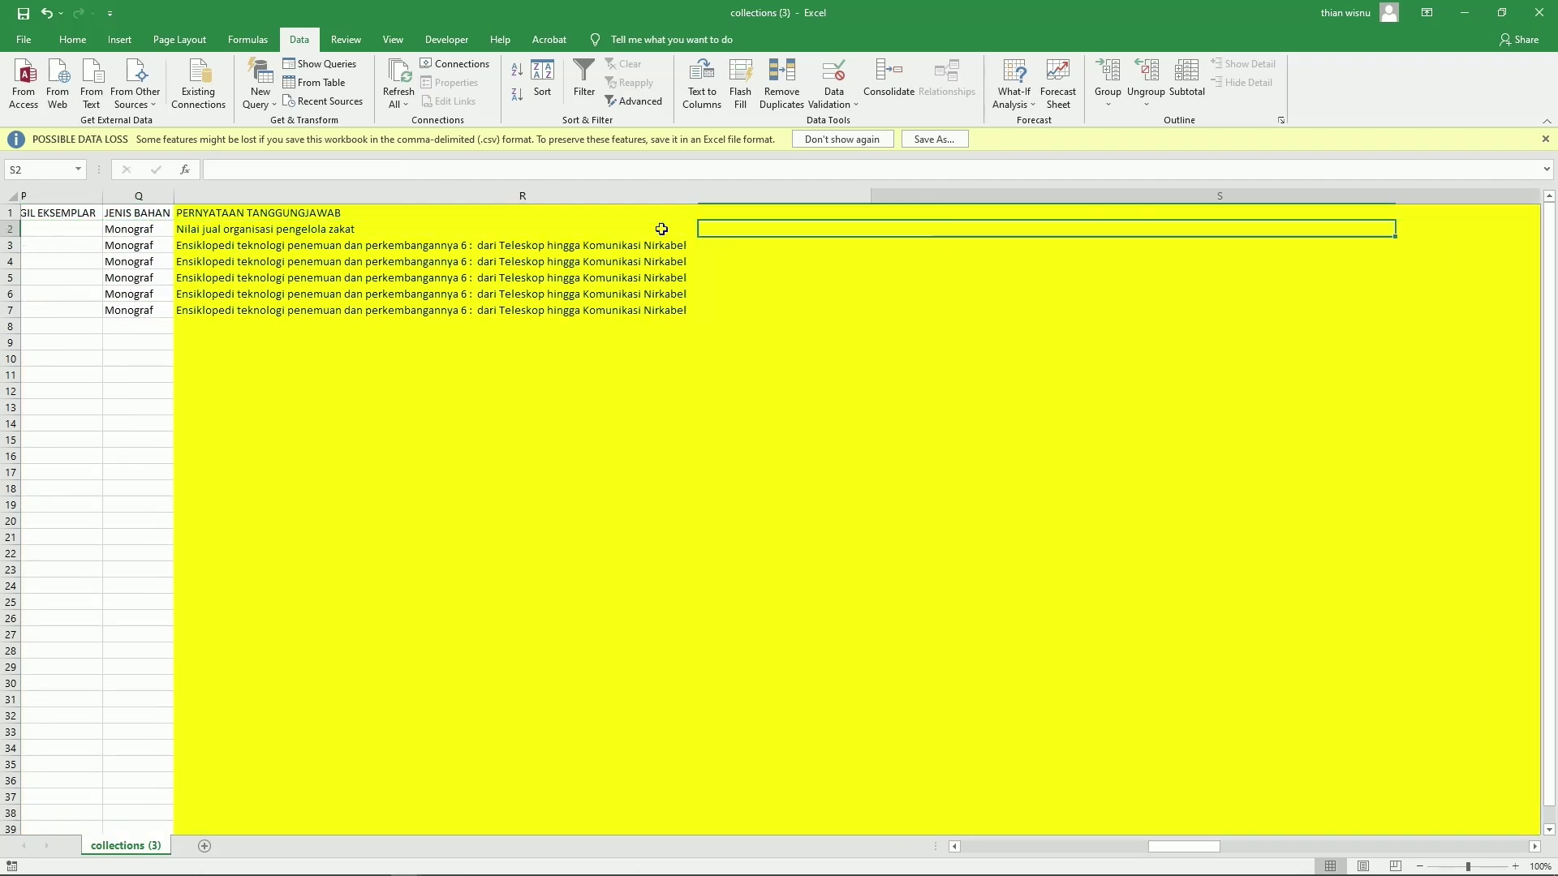
left_click(1057, 489)
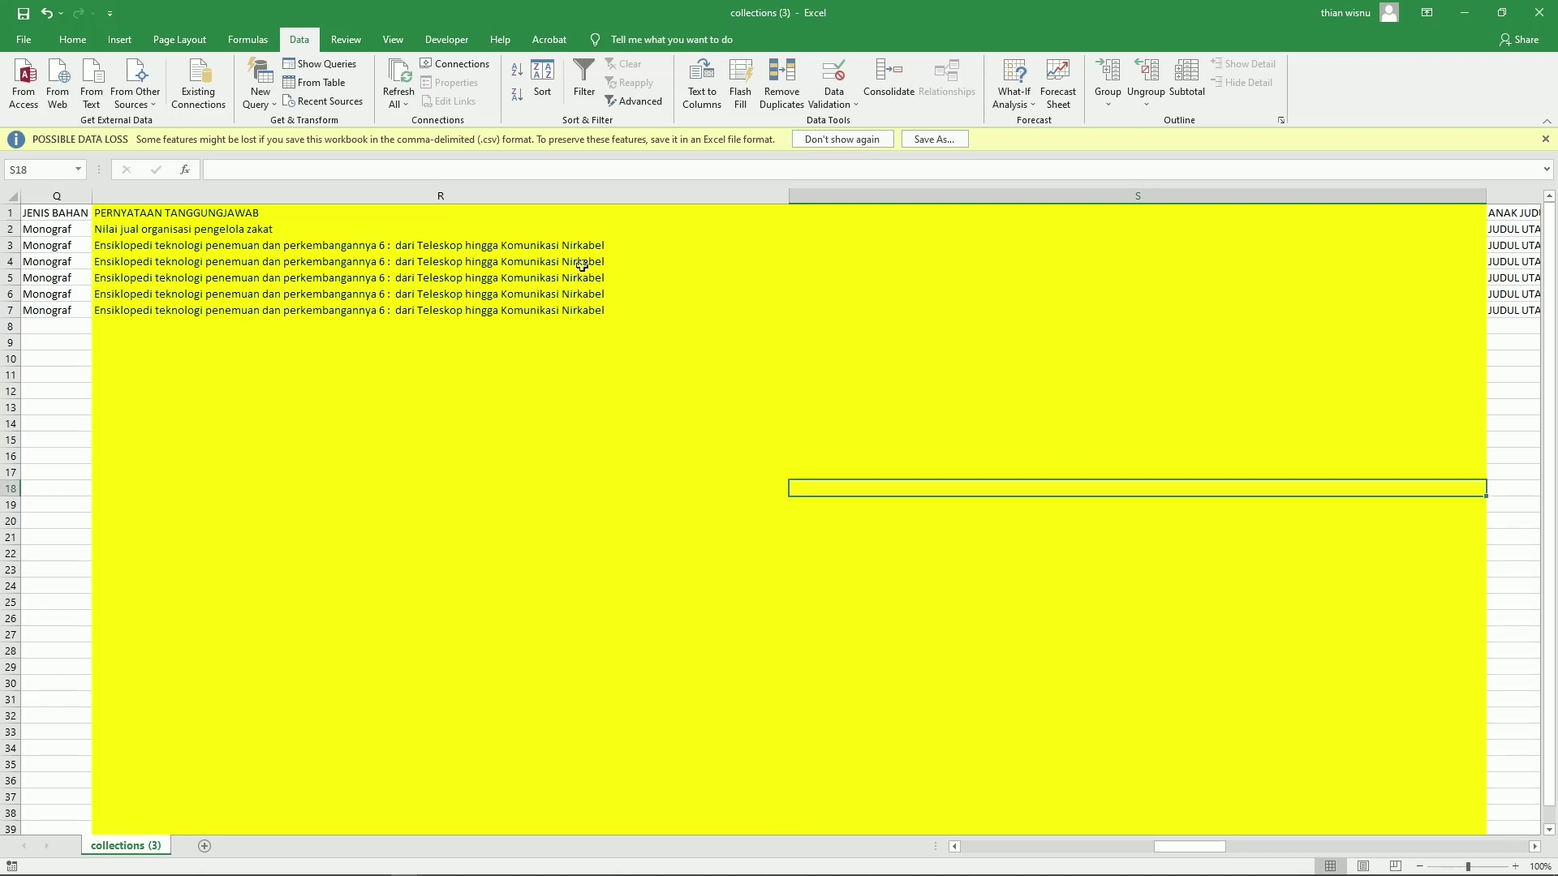
left_click(448, 261)
left_click(294, 195)
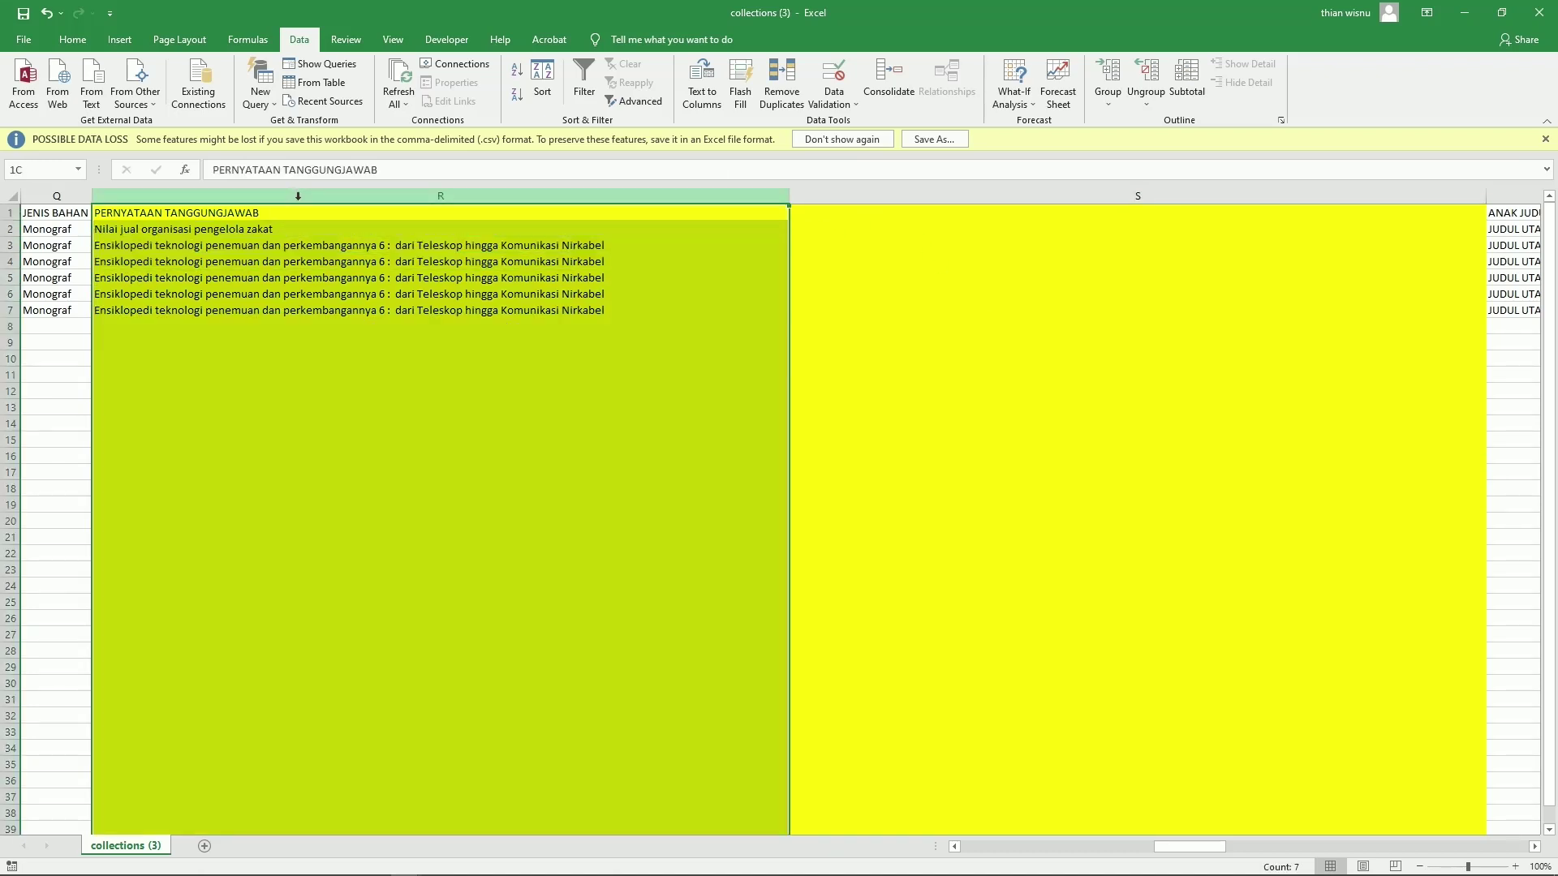
Step: Split column R's titles at the ':' delimiter, overwriting the existing cells in column S
left_click(715, 99)
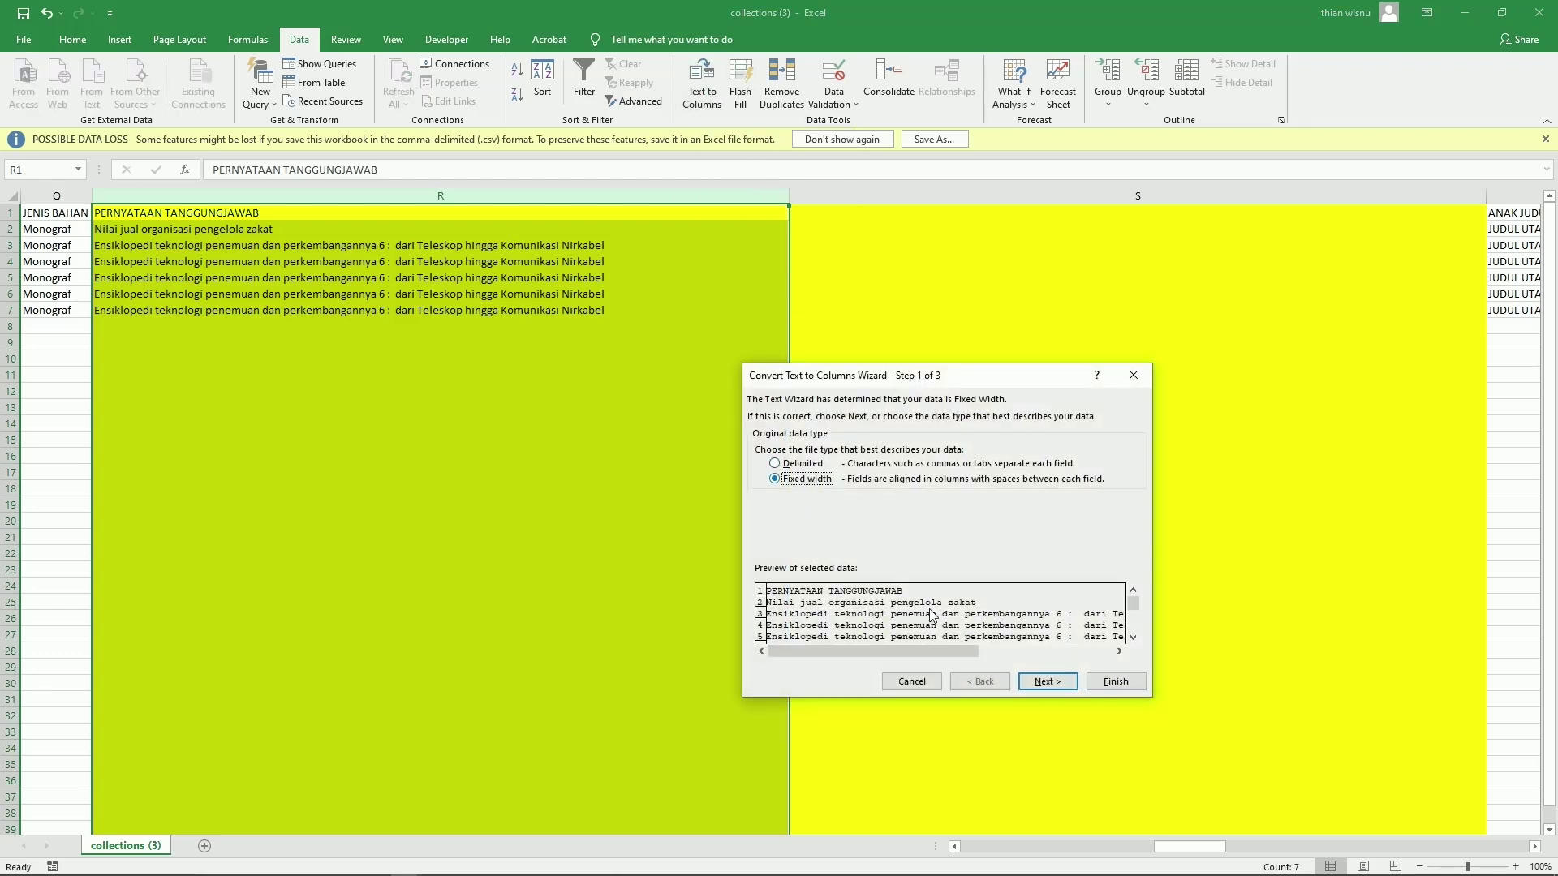
left_click(803, 467)
left_click(1046, 681)
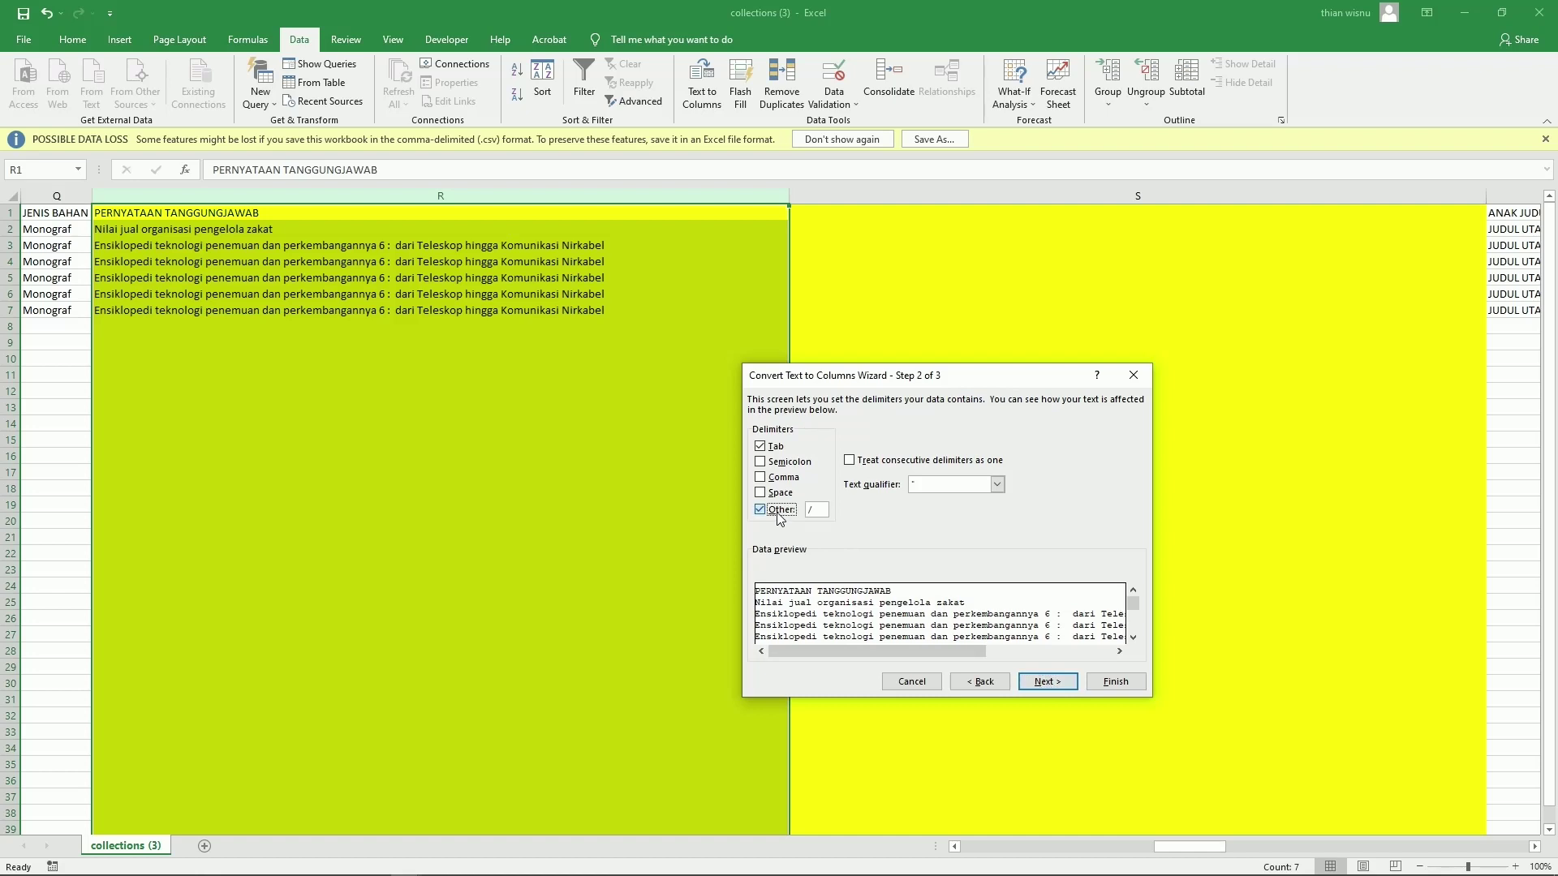
left_click(810, 509)
type(":")
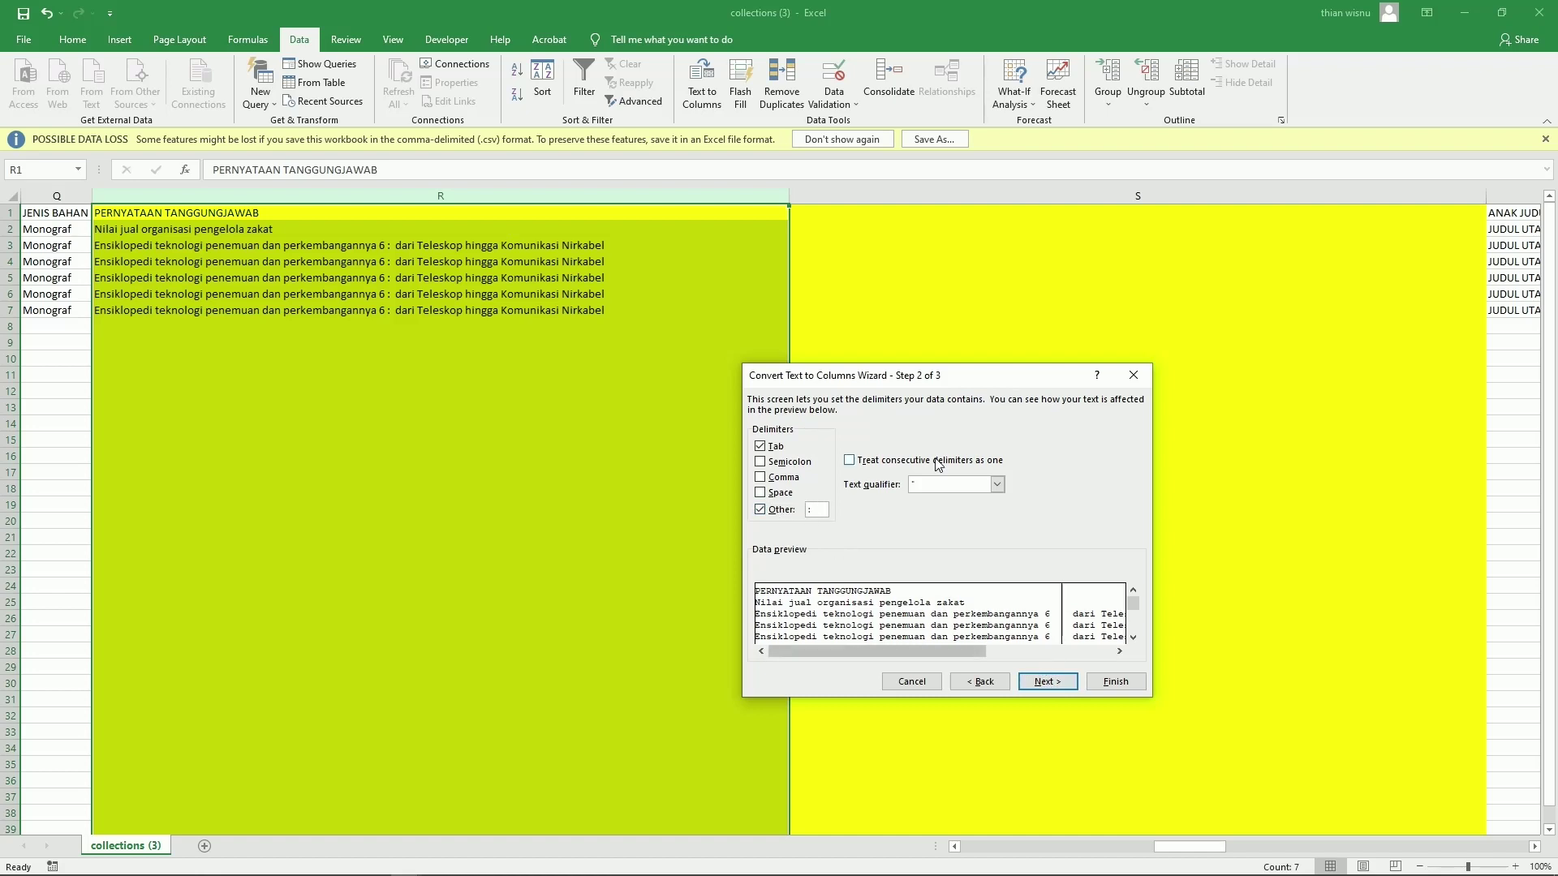
left_click(1049, 685)
left_click(1095, 681)
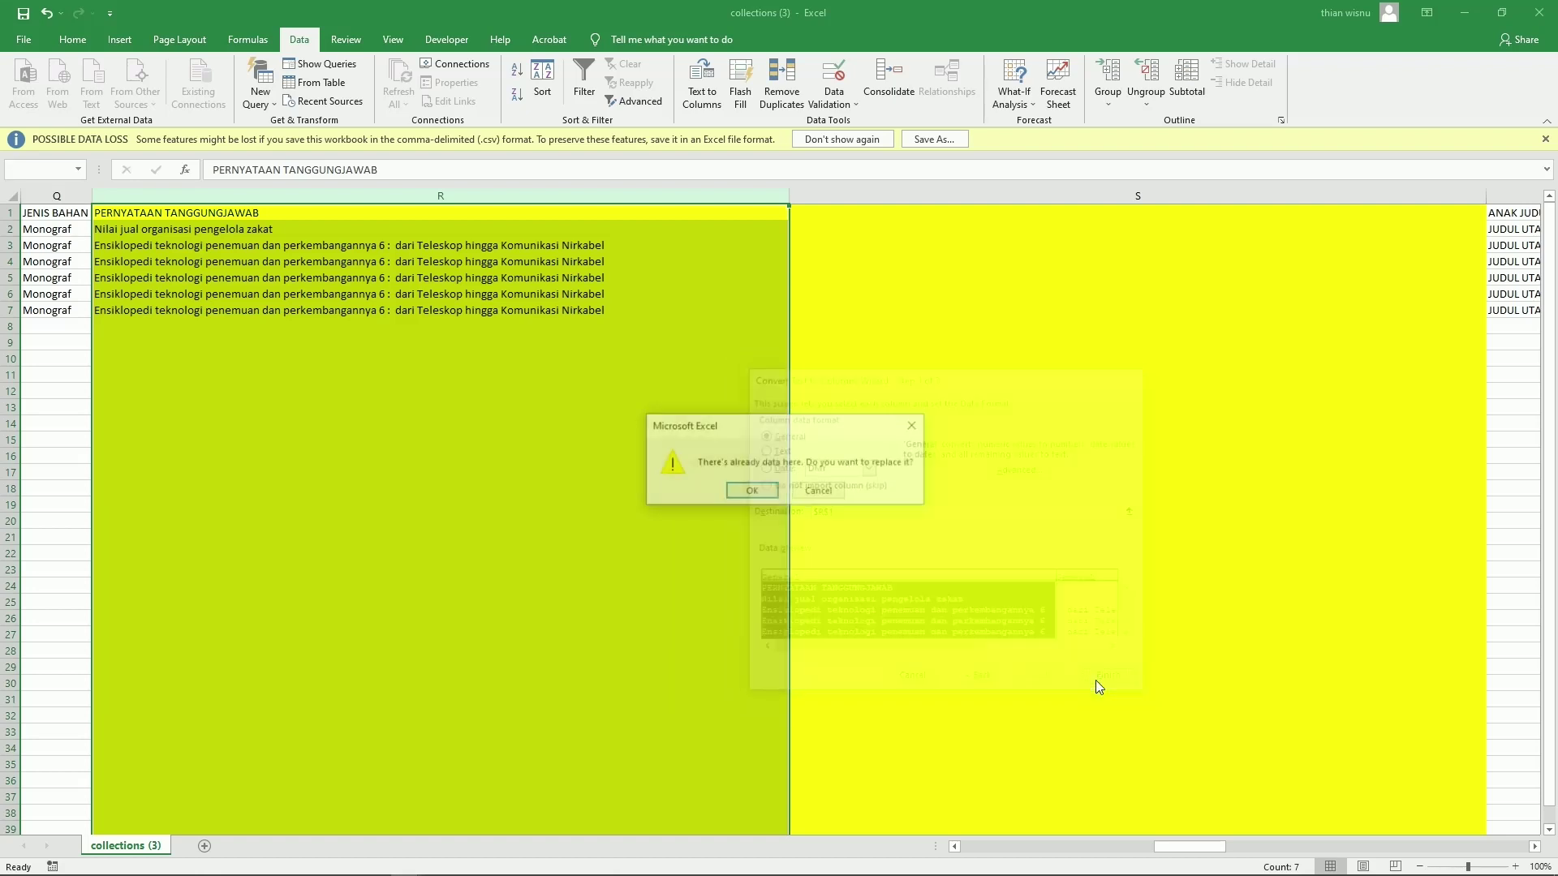
left_click(767, 490)
left_click(862, 469)
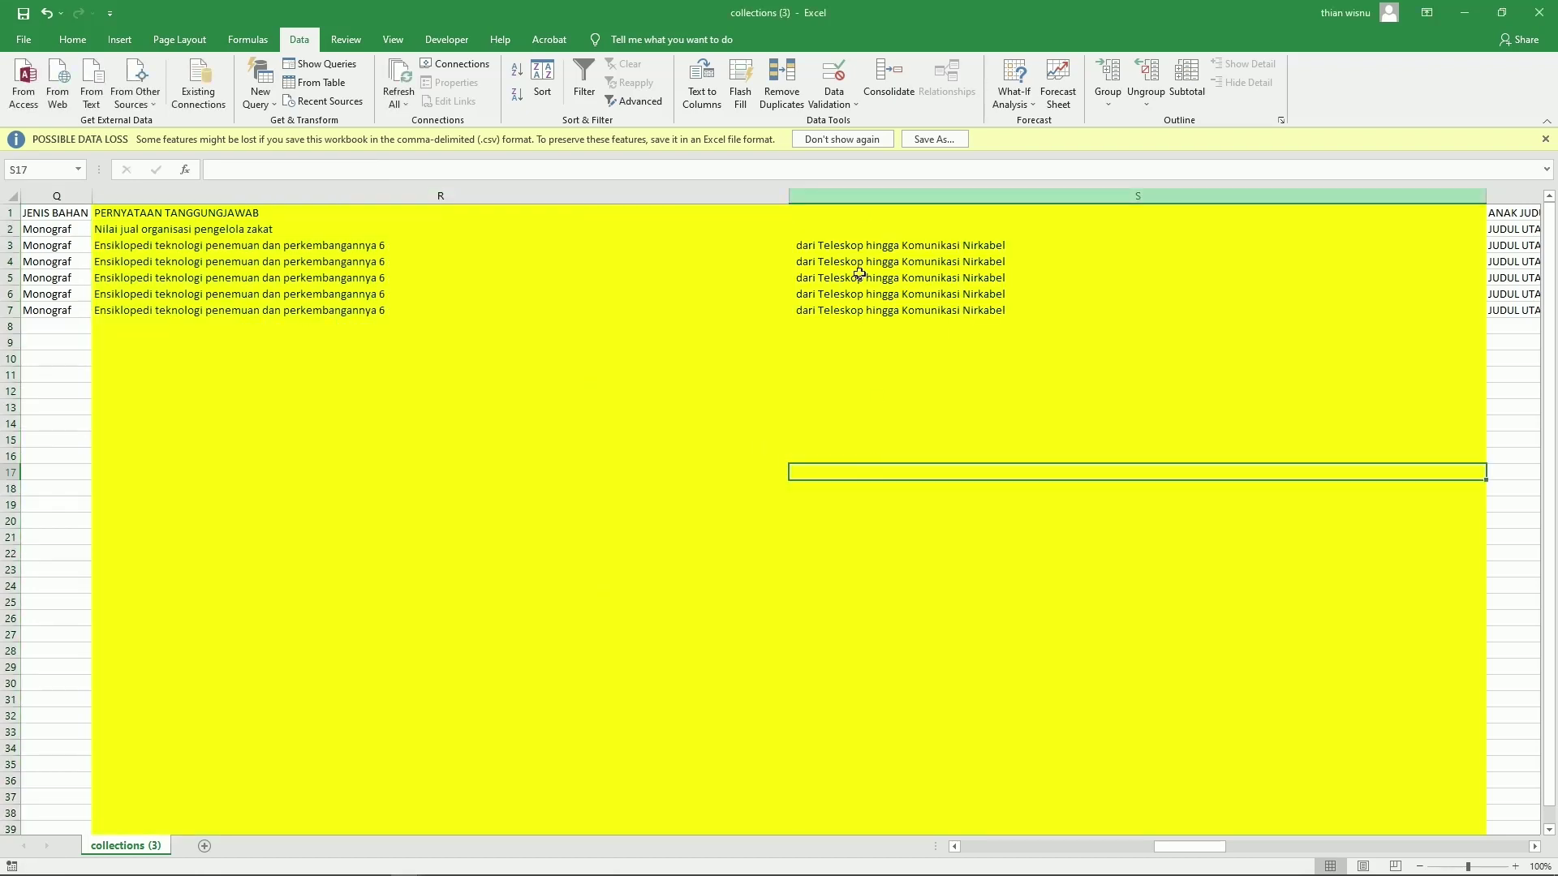
Step: Move the subtitles S3:S7 into ANAK JUDUL T3:T7 and clear the leftover text in T2
left_click(857, 252)
left_click_drag(857, 254, 864, 311)
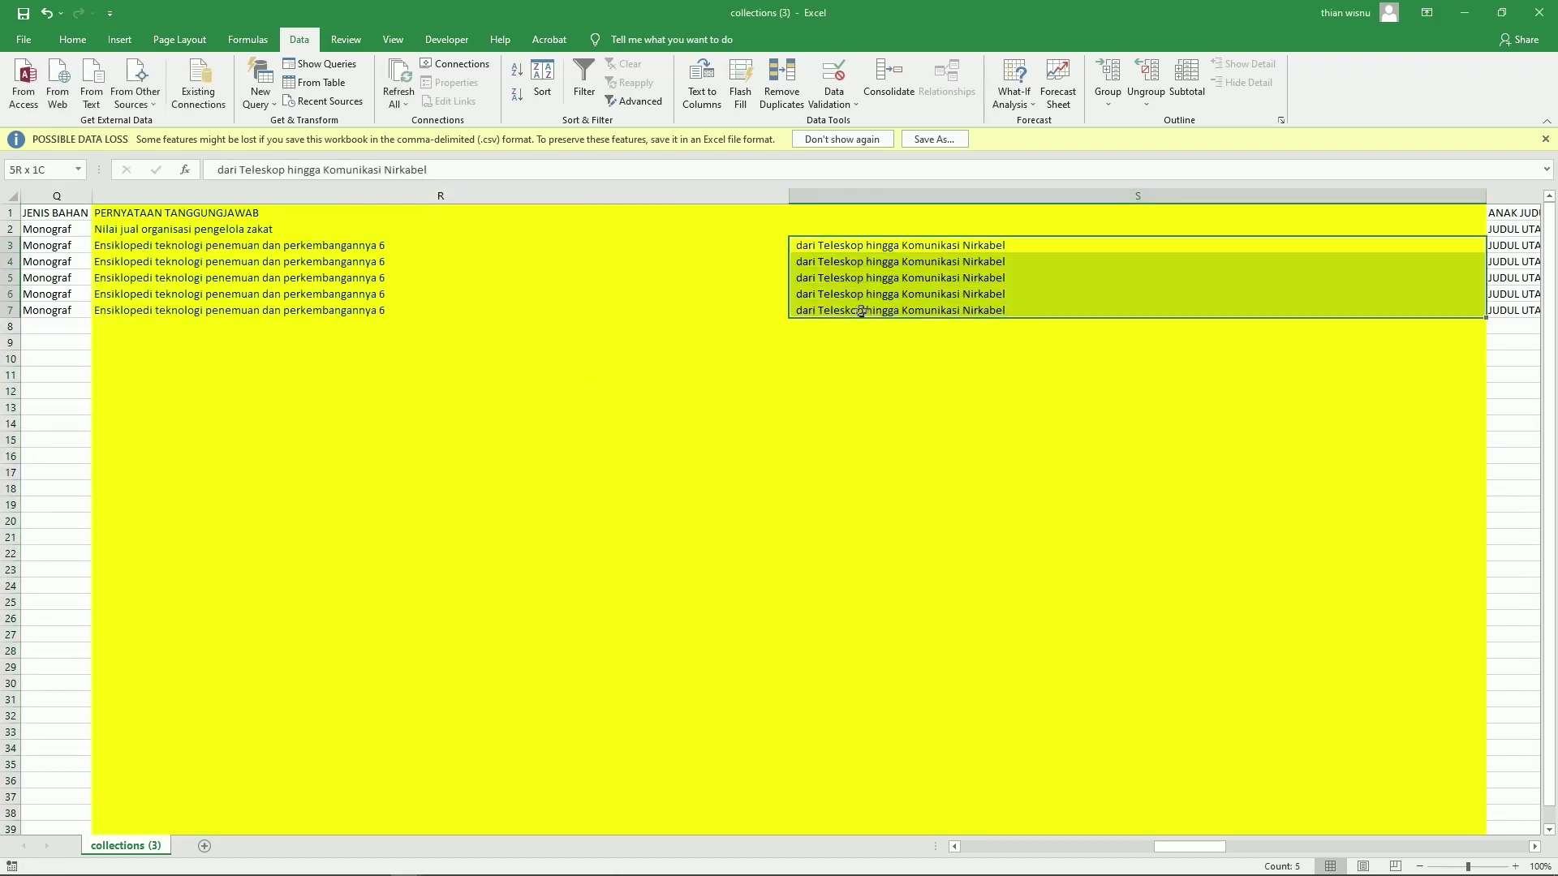
key("ctrl+c")
key("Right")
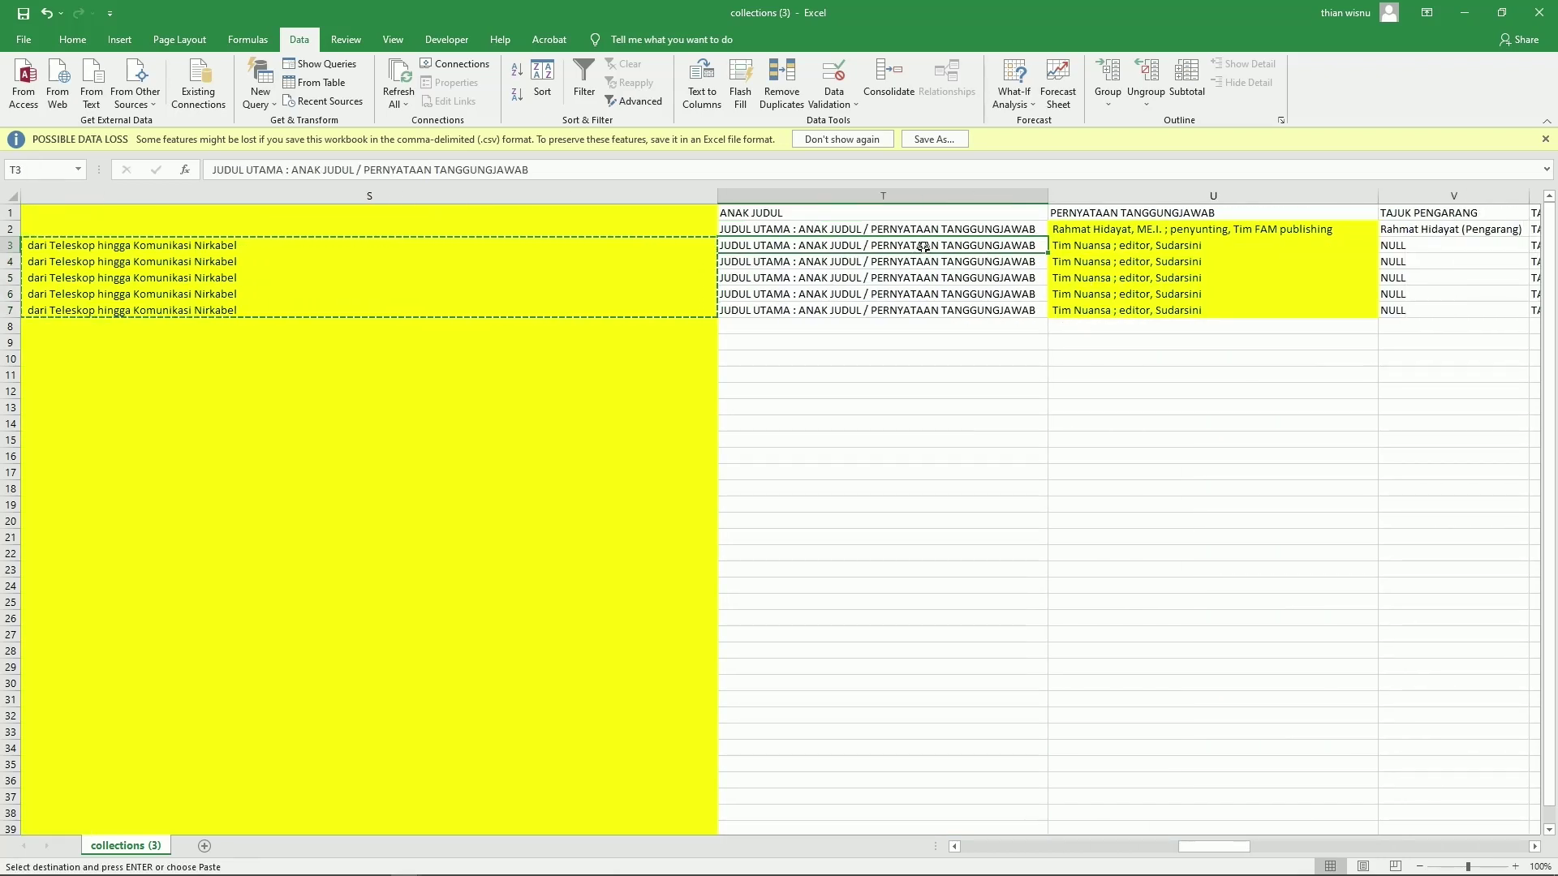
key("Return")
left_click(913, 306)
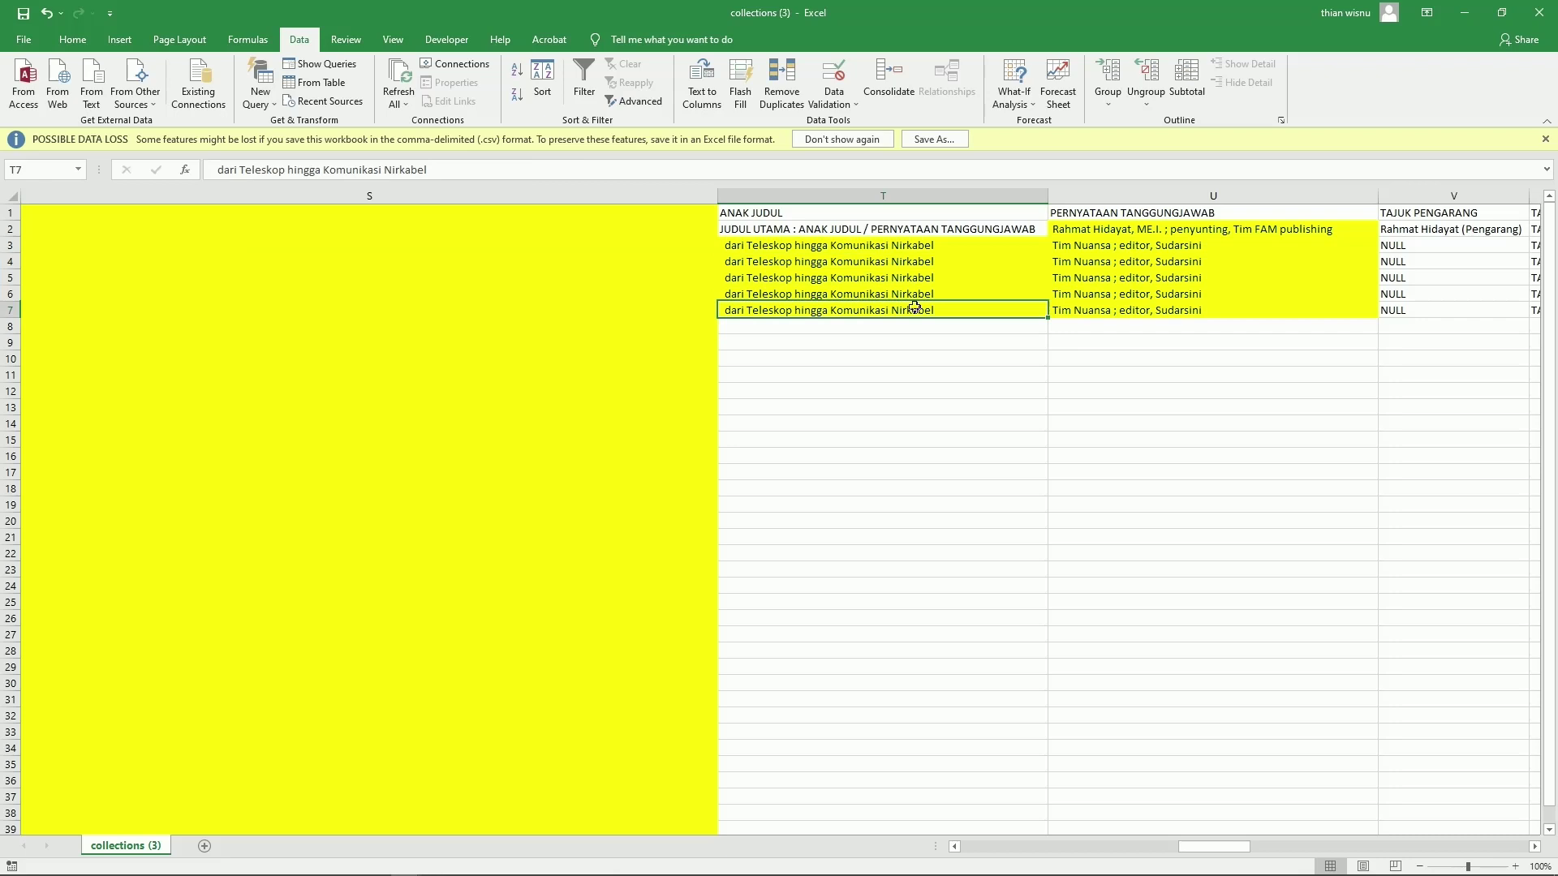
left_click(888, 232)
key("Delete")
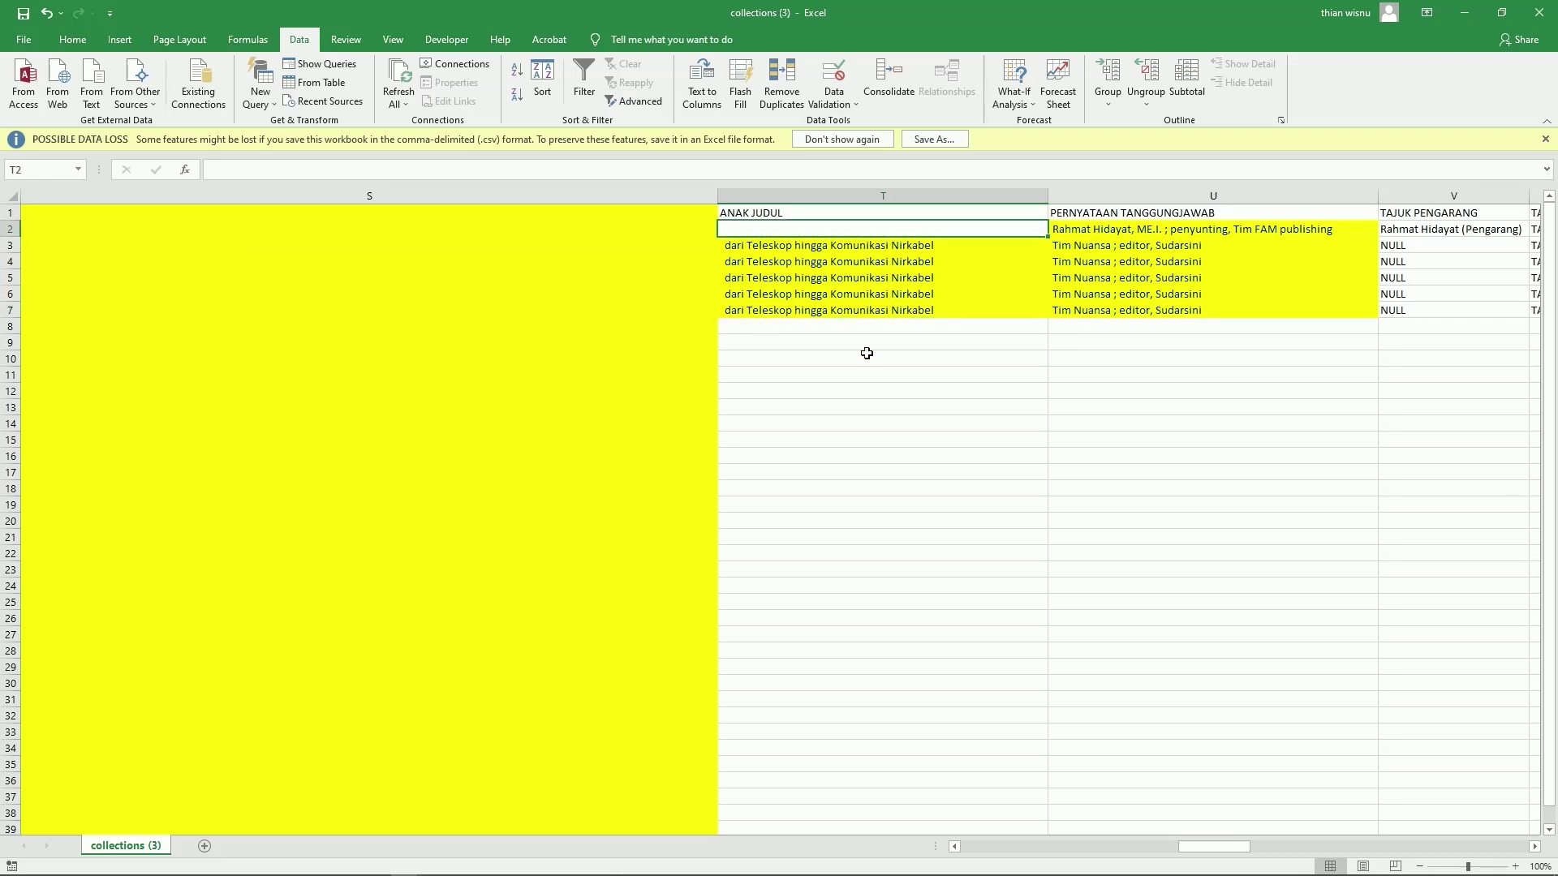
left_click(867, 355)
Step: Rename the column R header in R1 to JUDUL UTAMA
key("Left")
key("Left")
key("Left")
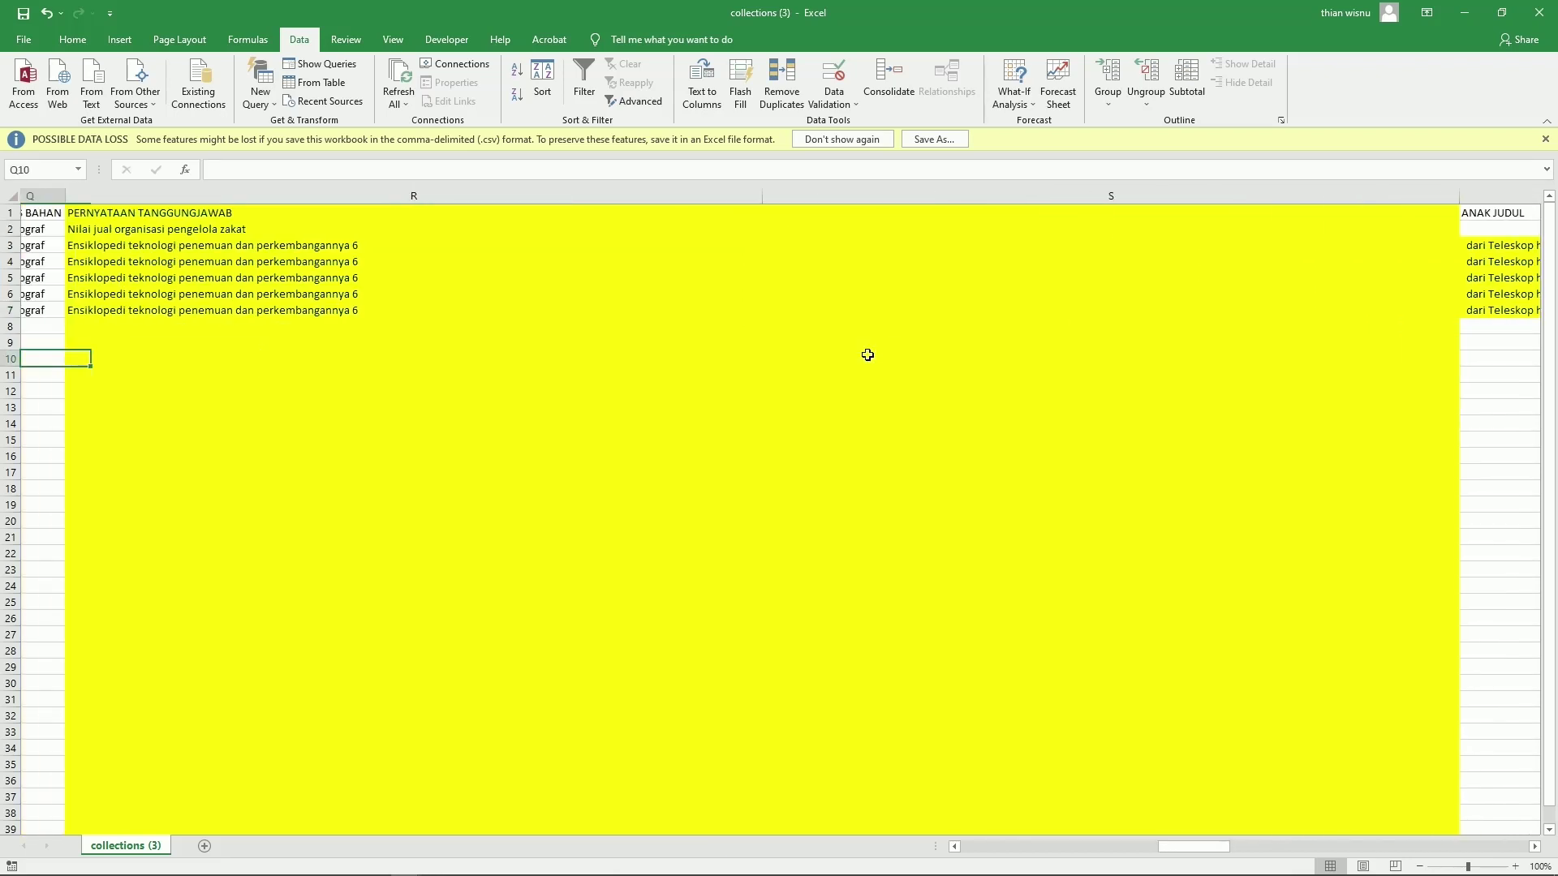
key("Up")
key("Up")
key("Right")
key("Up")
key("Up")
key("Up")
key("Up")
key("Up")
key("Up")
key("Up")
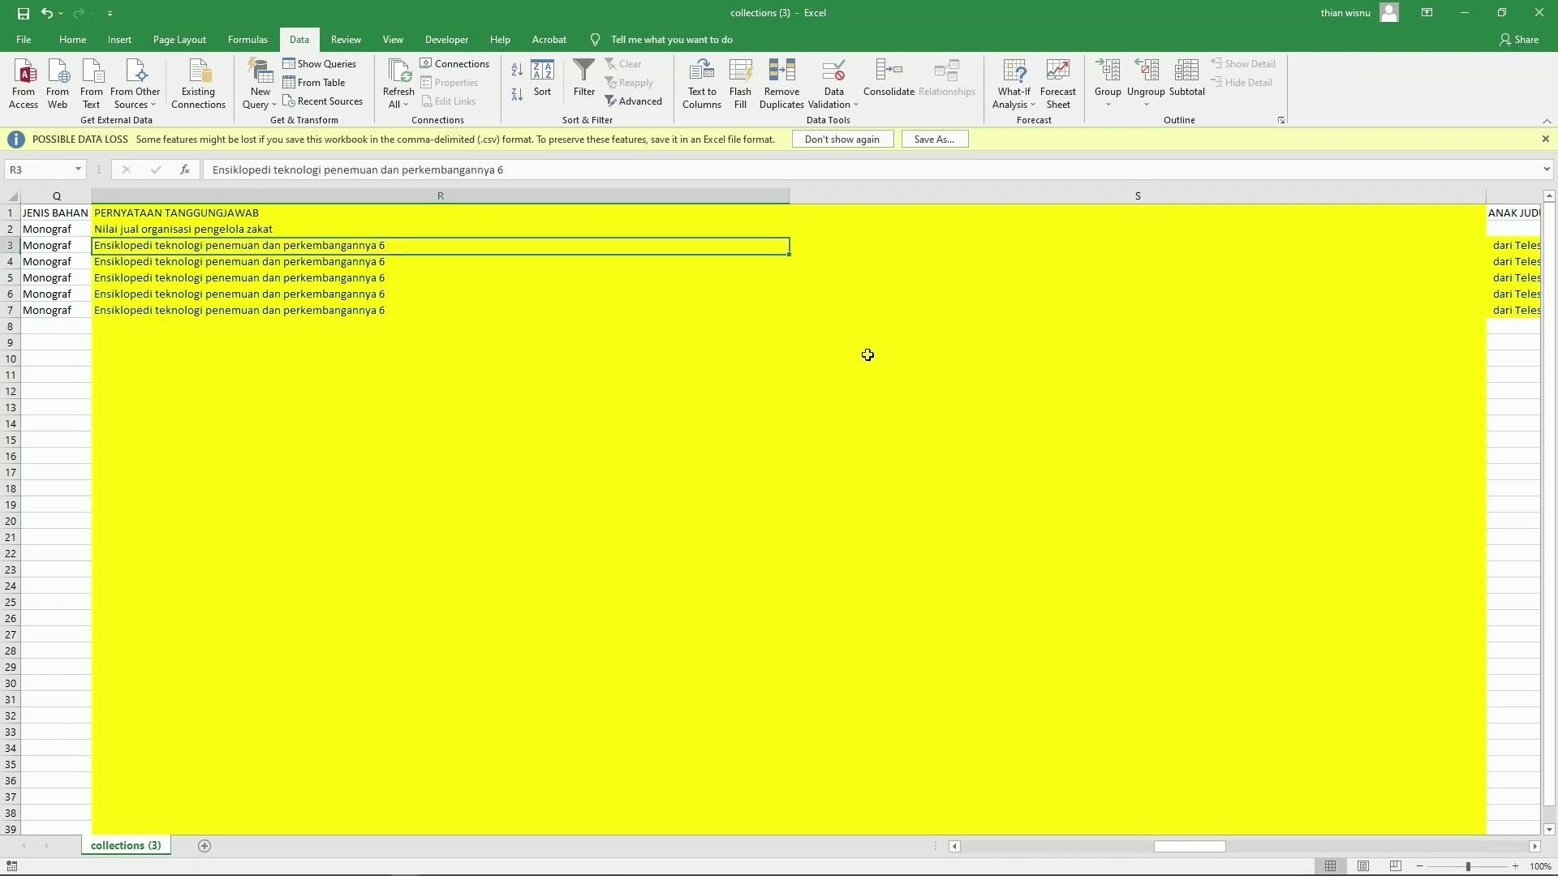
type("JUDU")
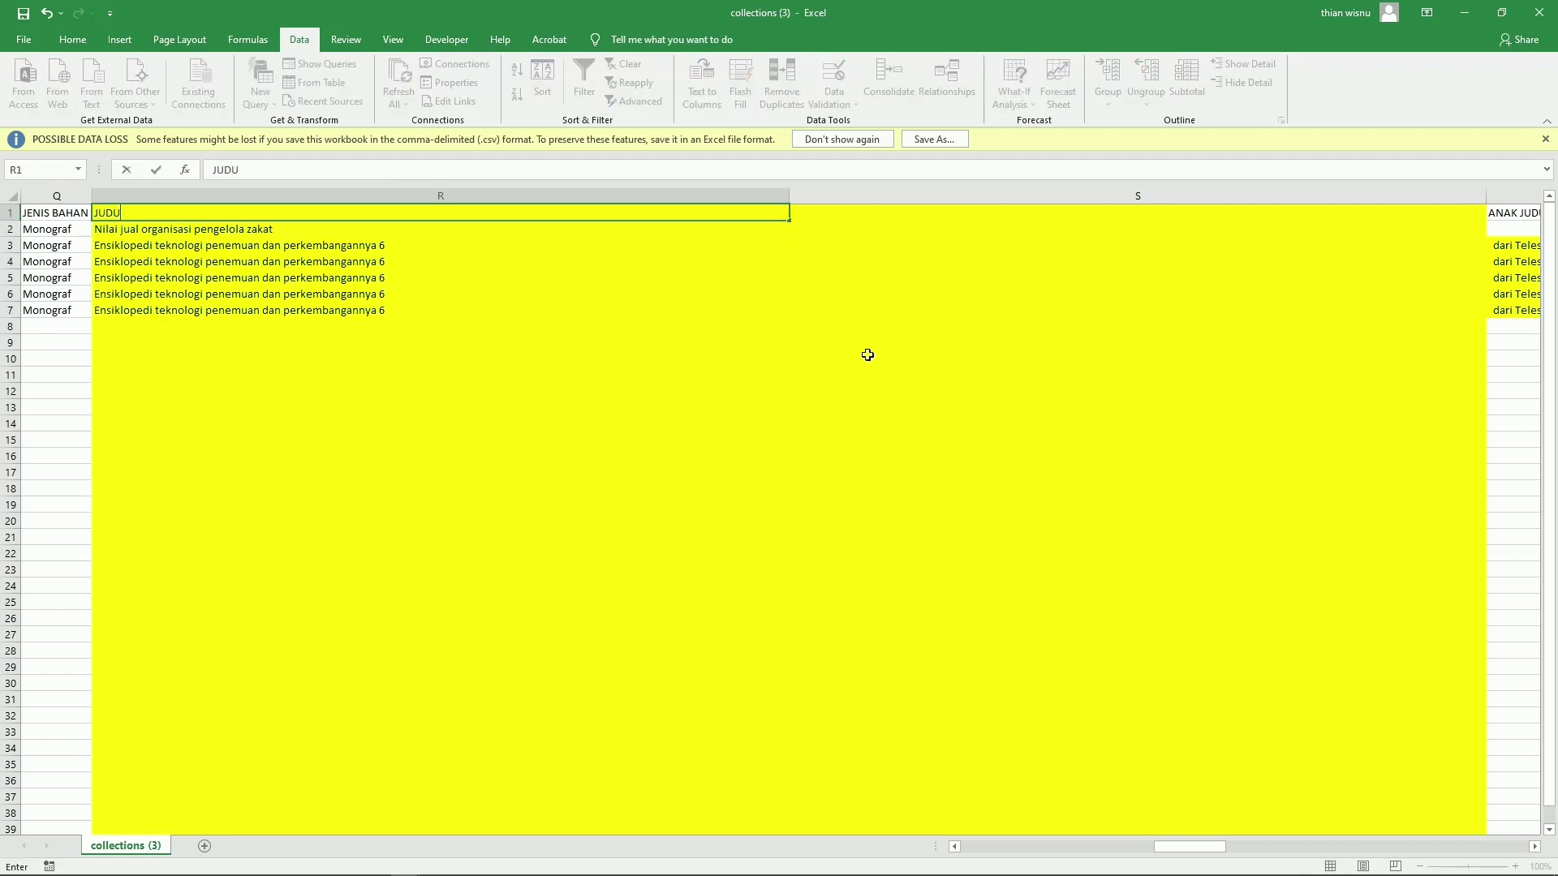
type("L UTA")
key("Right")
key("Right")
key("Right")
key("Right")
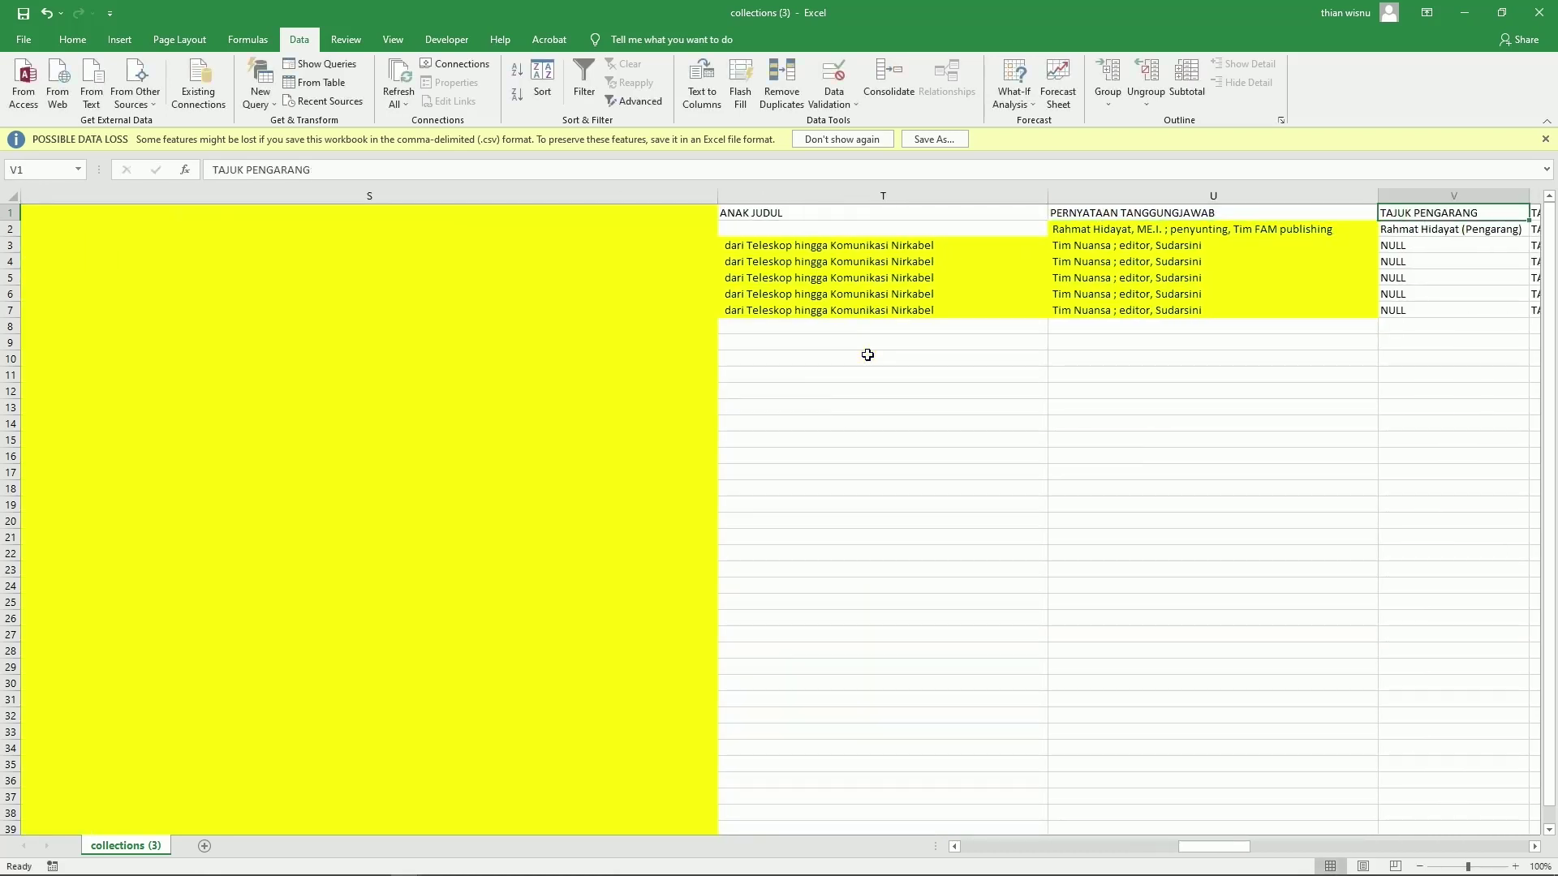
key("Left")
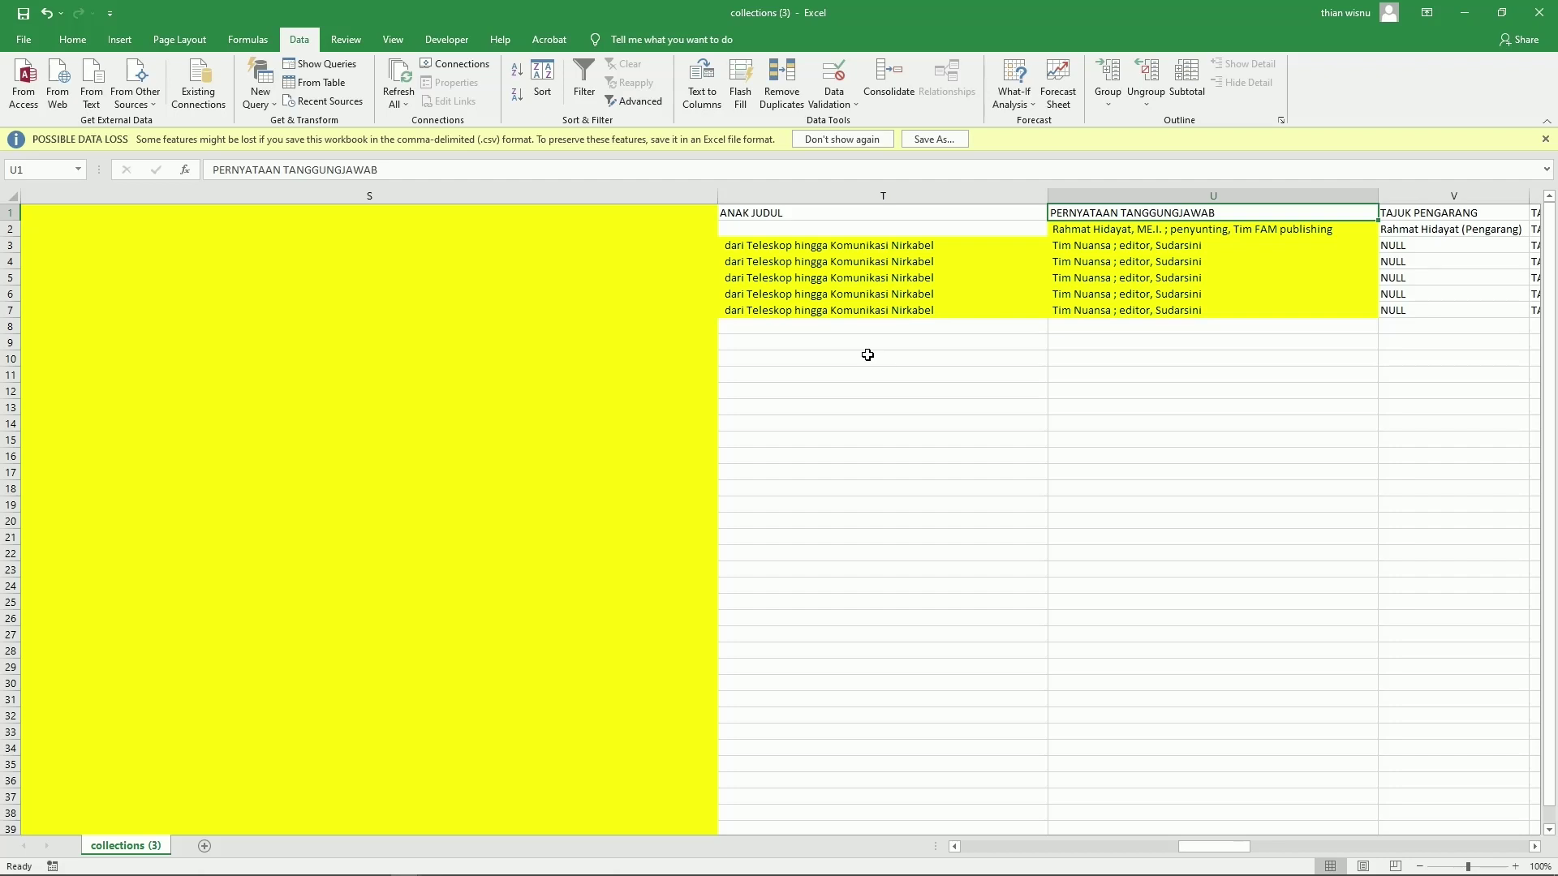
key("Left")
key("Left")
Step: Move along the header row to show DIMENSI and the JUMLAH HALAMAN and DIMENSI template columns
key("Right")
key("Right")
key("Right")
key("Right")
key("Right")
key("Right")
key("Right")
key("Right")
key("Right")
key("Right")
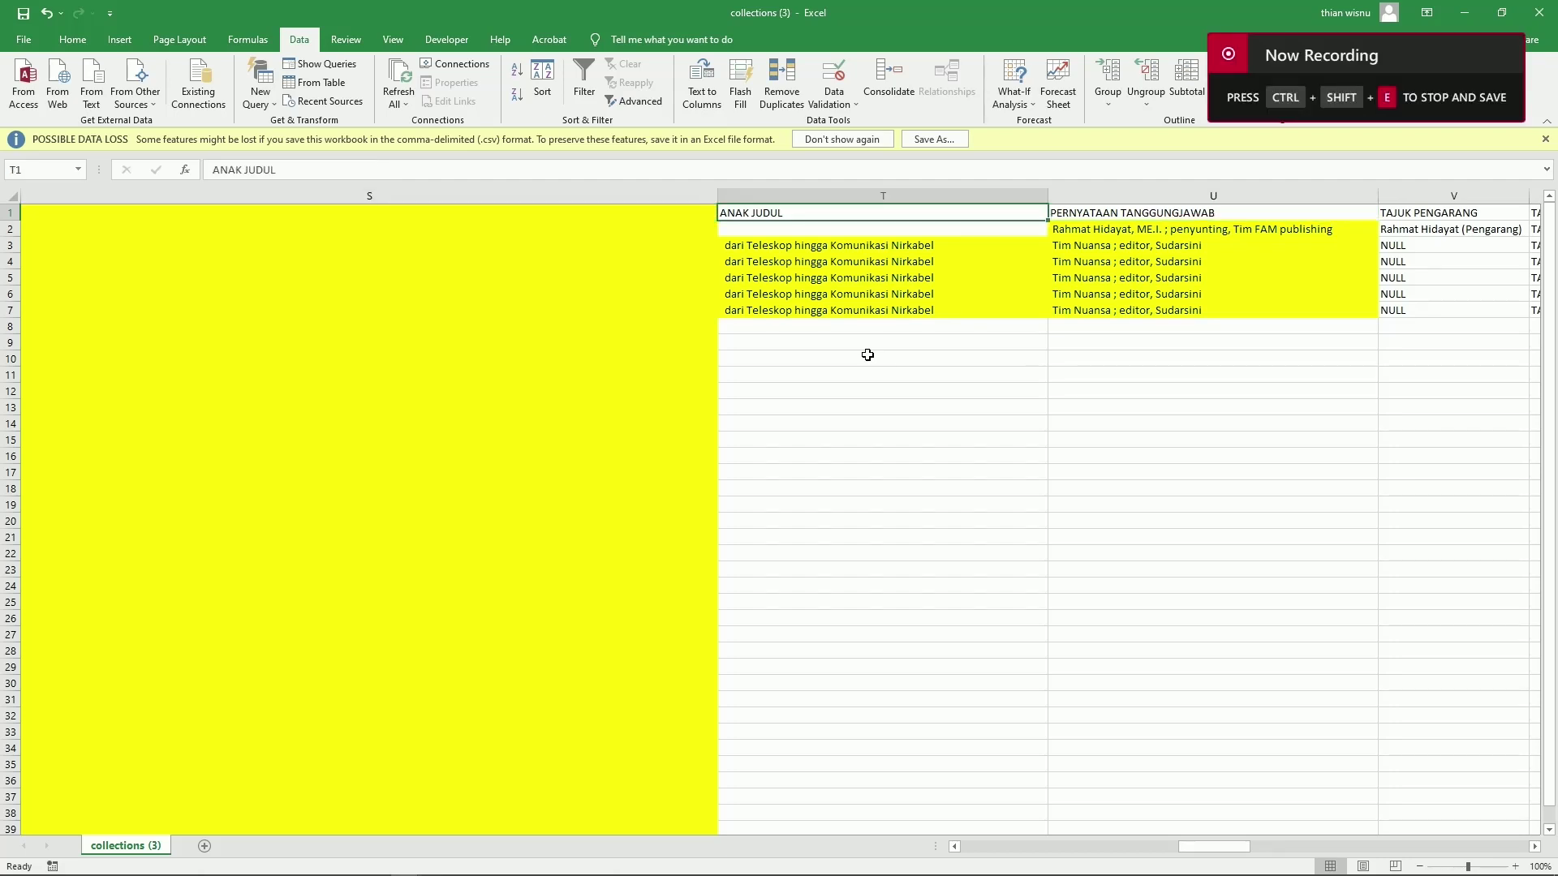
key("Right")
key("Right")
key("Right")
key("Right")
key("Right")
key("Right")
key("Right")
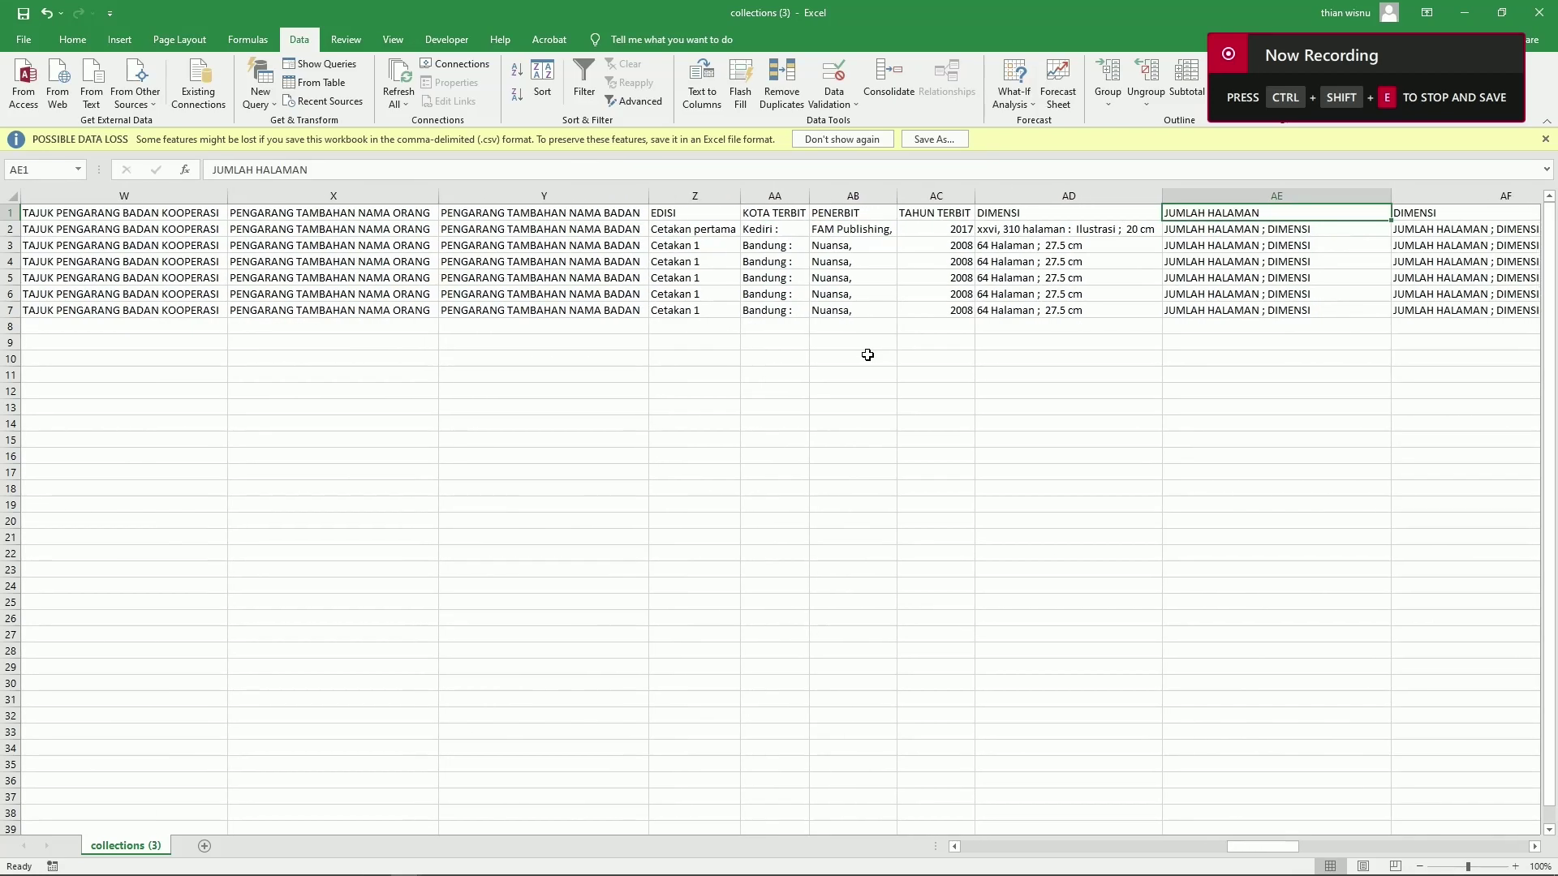
key("Left")
key("Left")
key("Left")
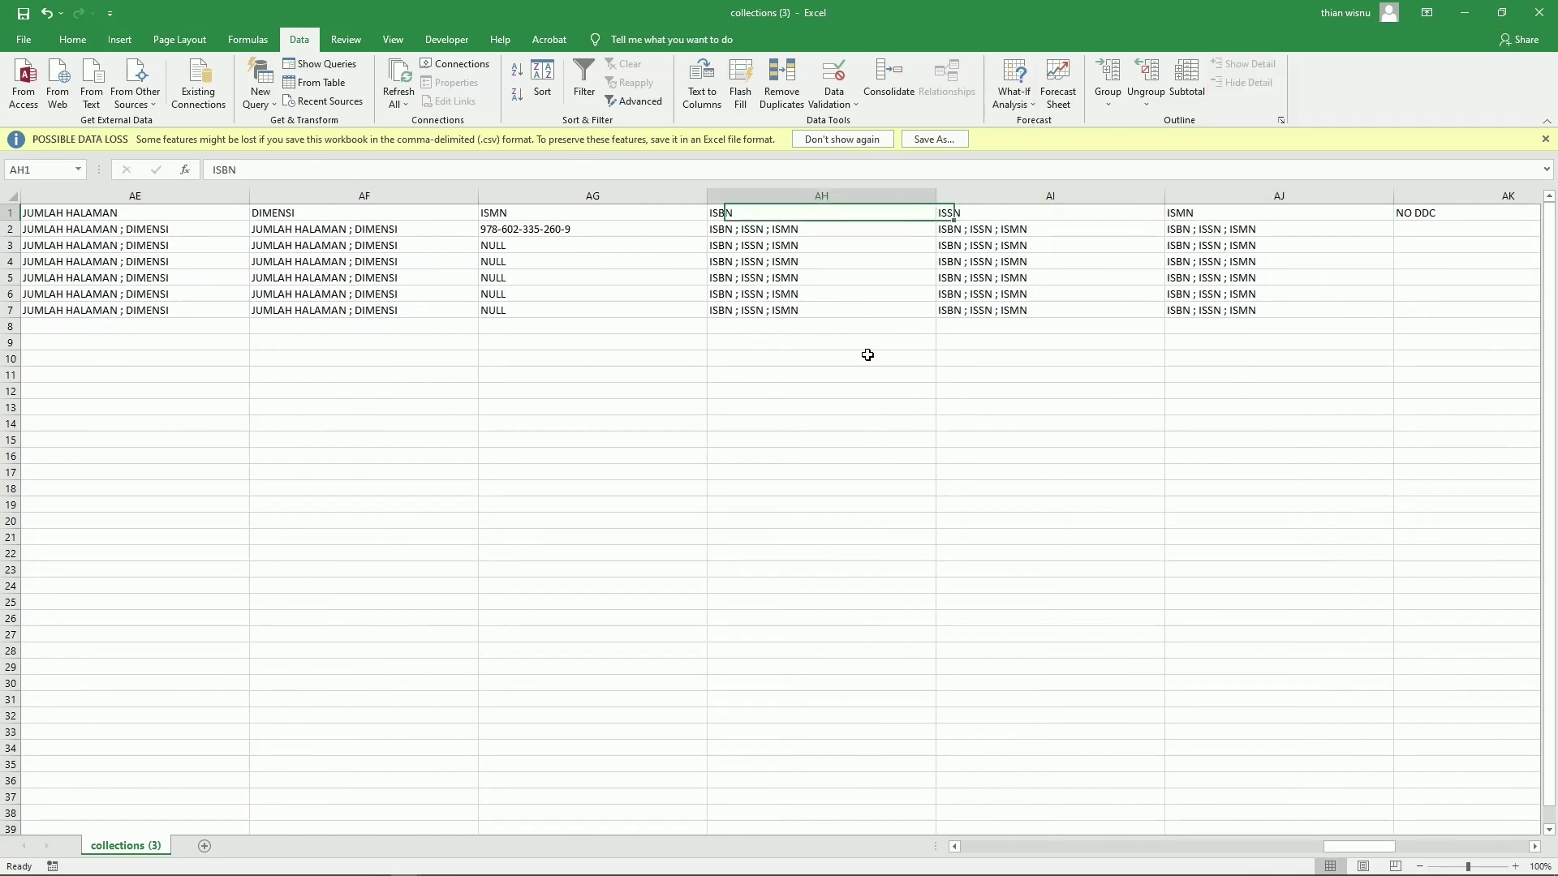
key("Left")
key("Left")
key("Left")
key("Left")
key("Left")
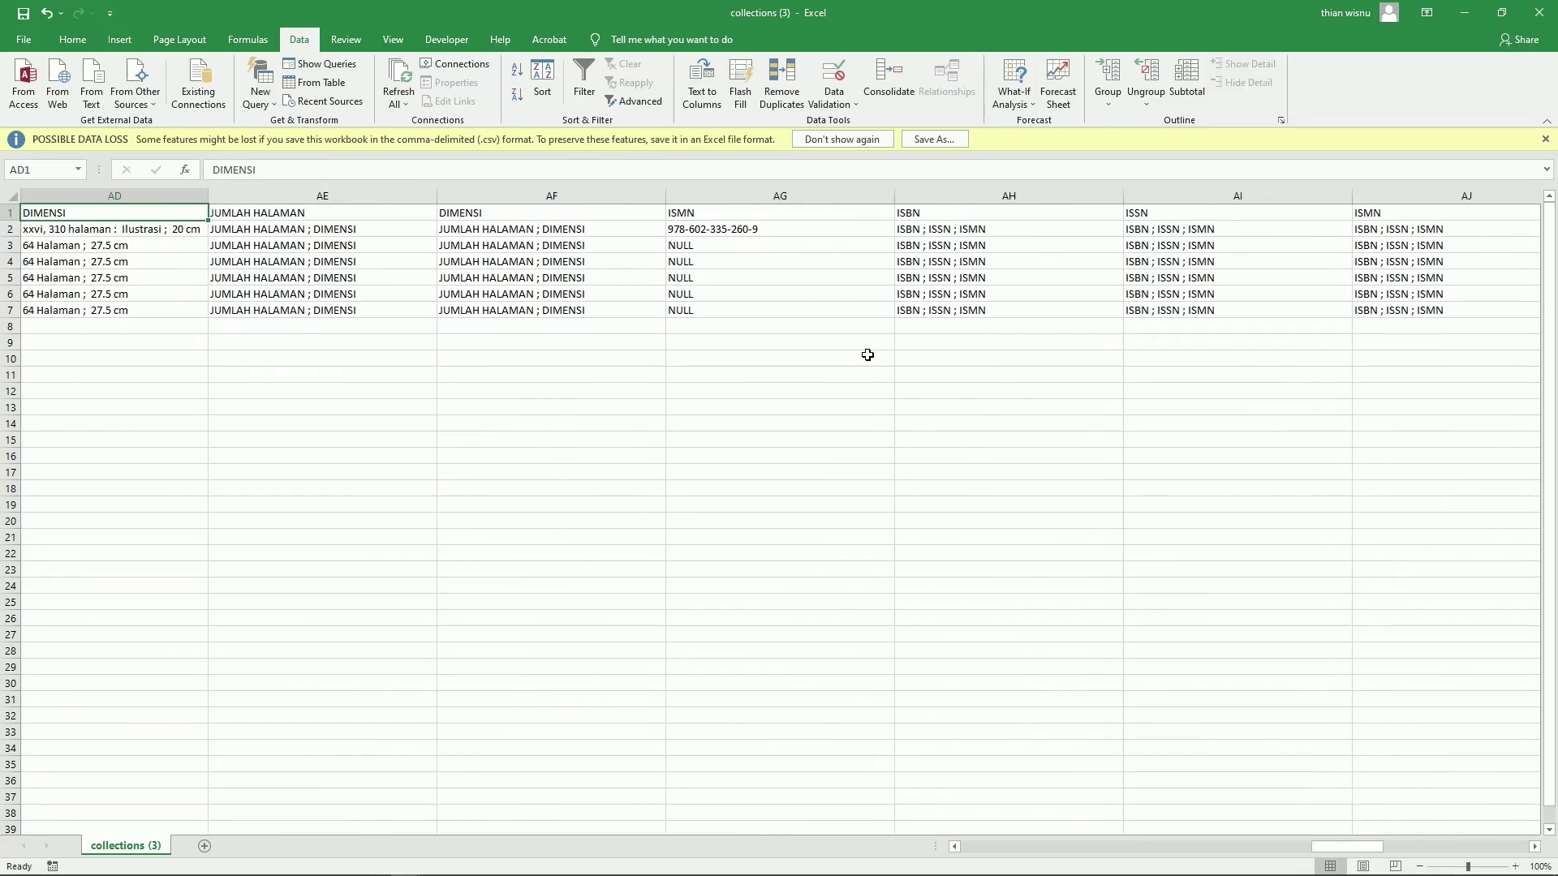
Step: Insert an empty column right after the DIMENSI column AD to receive the split-off sizes
key("Right")
key("Right")
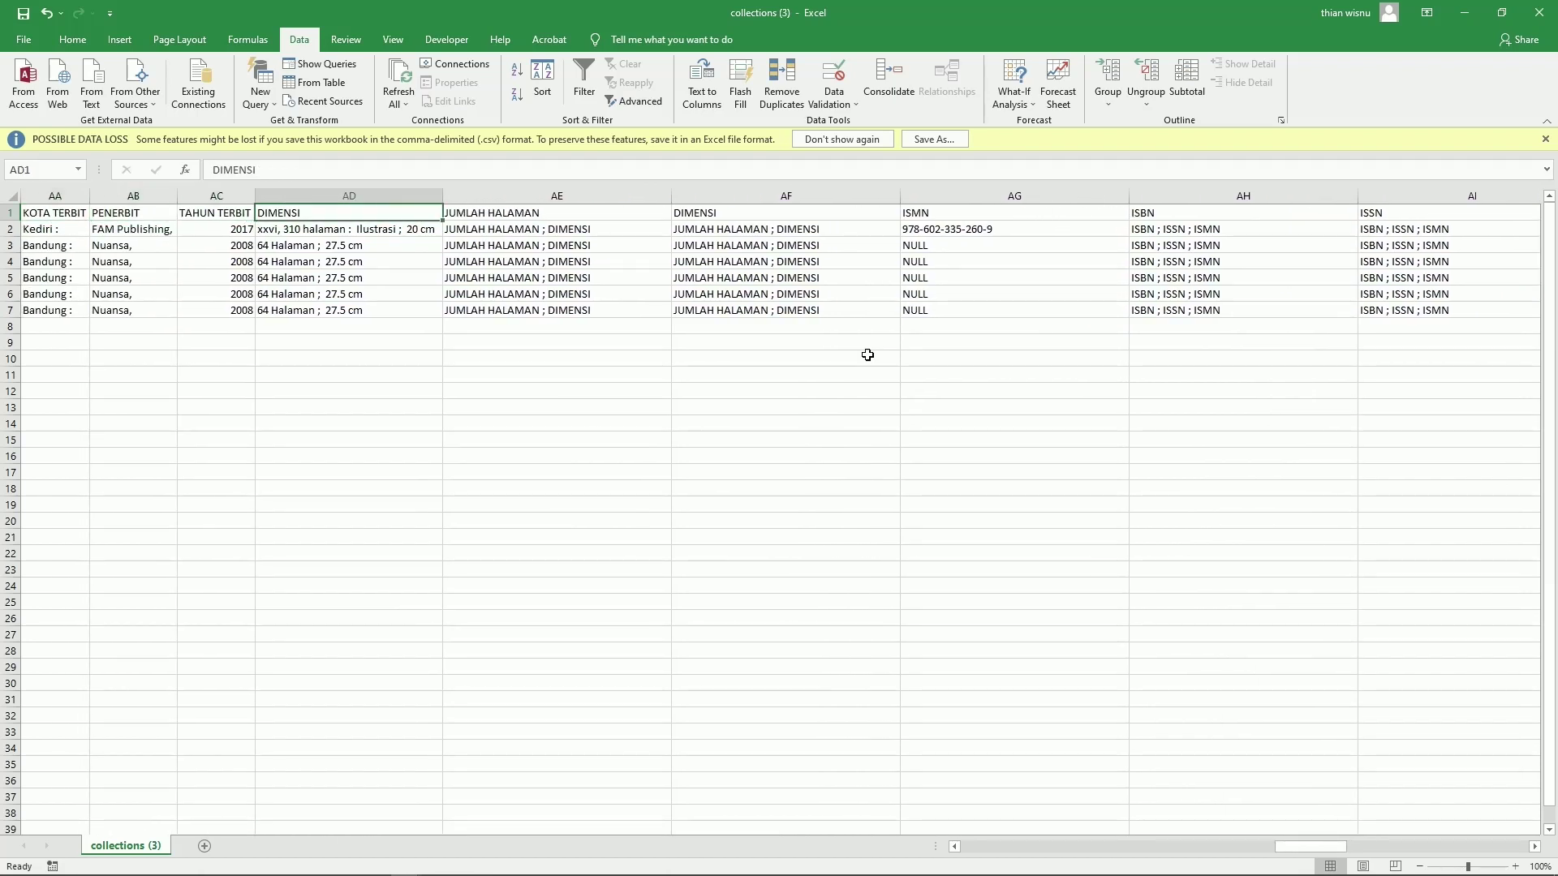
key("Down")
key("Down")
key("Down")
key("Up")
key("Up")
key("Up")
key("Down")
key("Down")
key("Down")
key("Down")
key("Up")
key("Up")
key("Up")
key("Up")
left_click(398, 193)
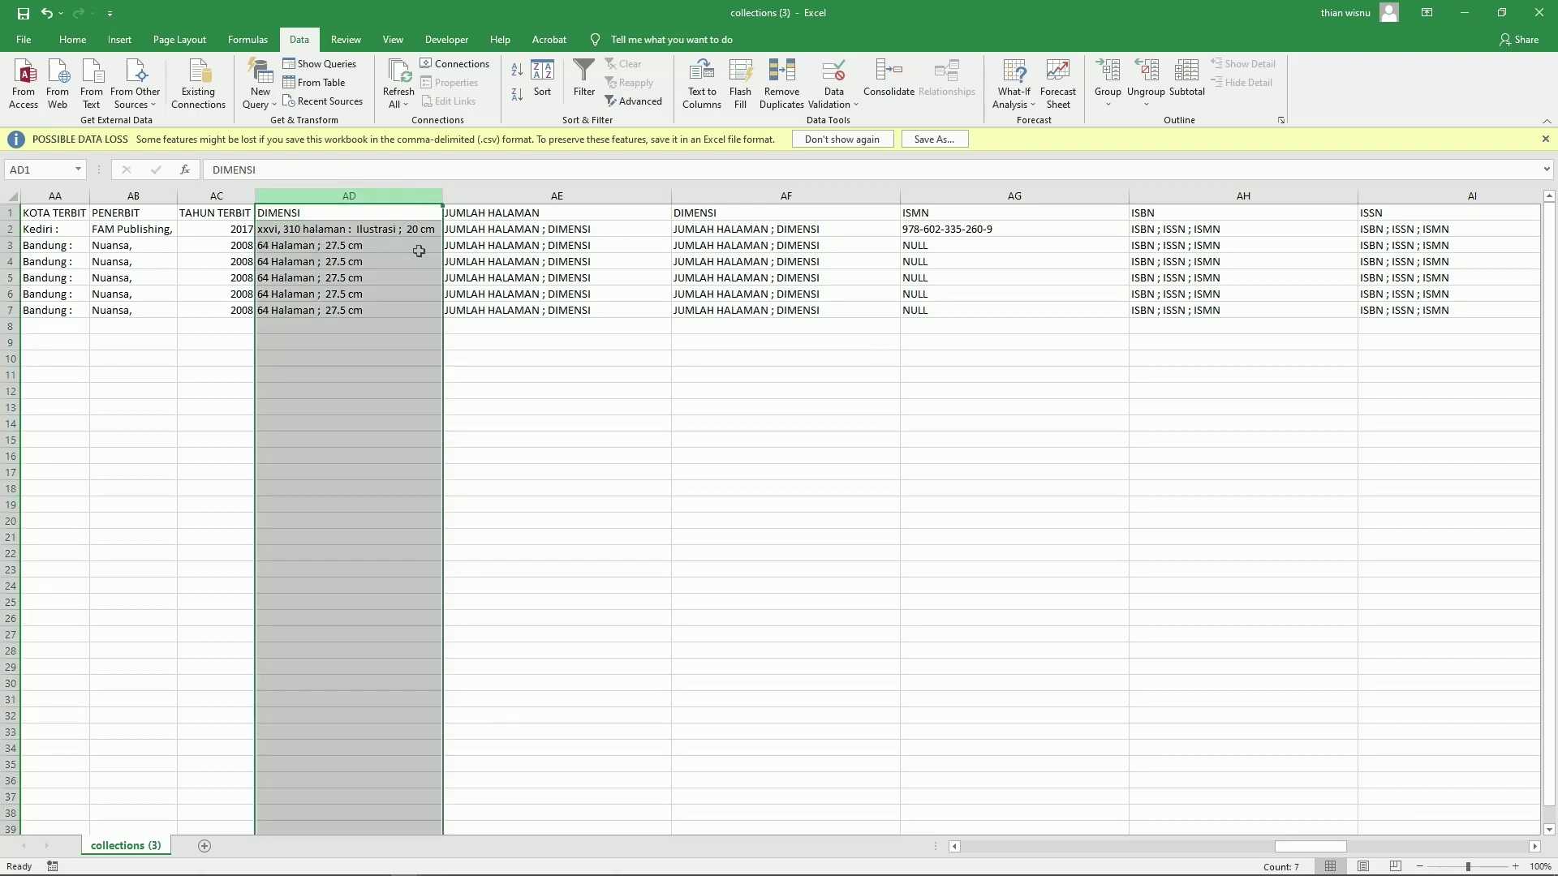
right_click(407, 195)
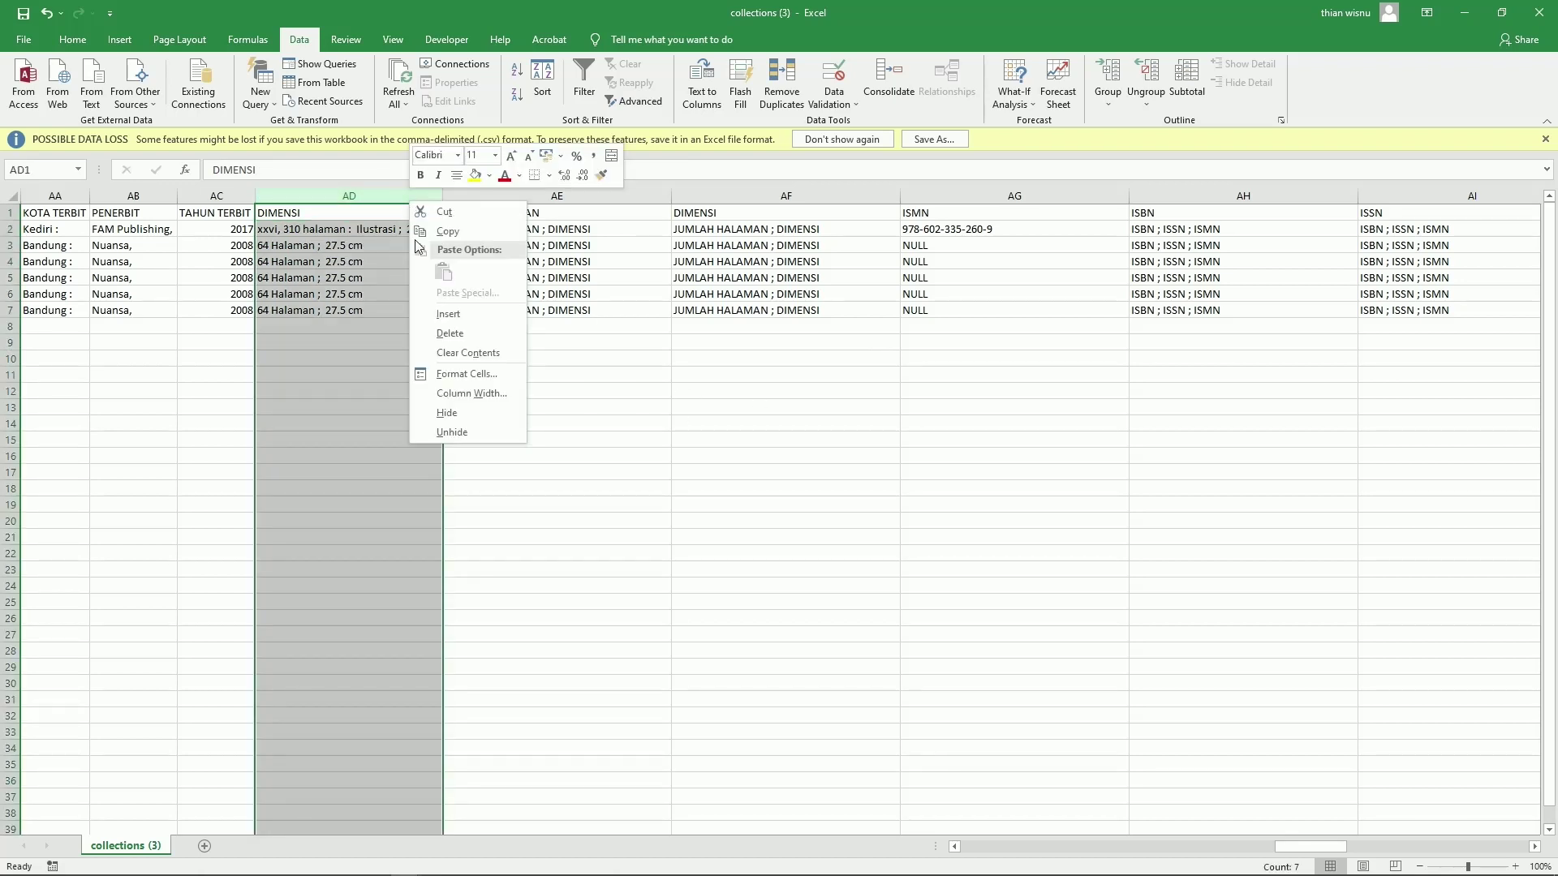
left_click(445, 315)
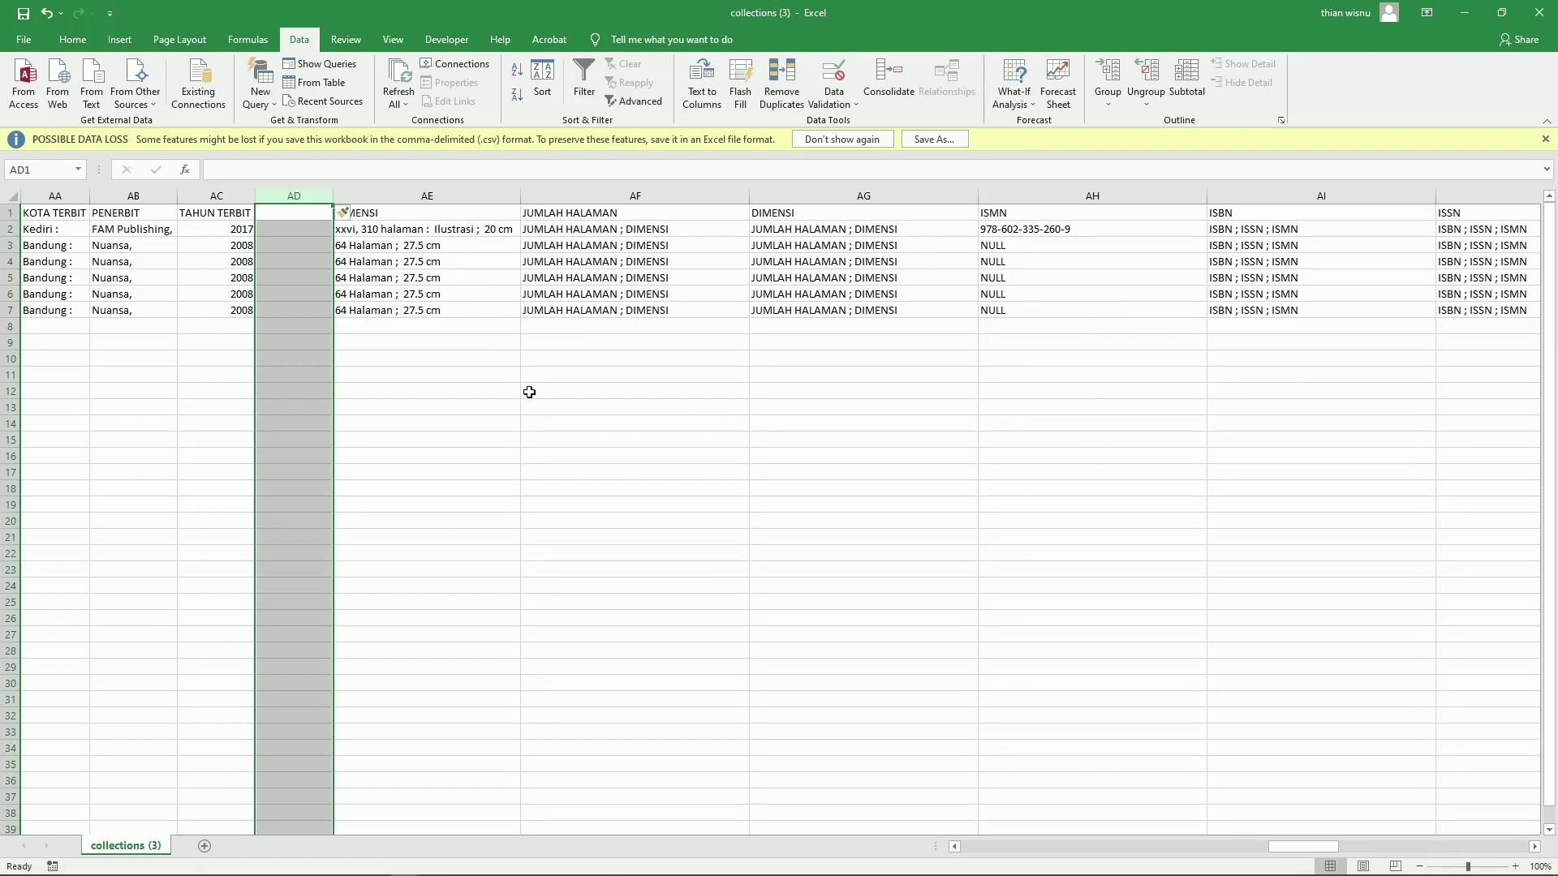
key("ctrl+z")
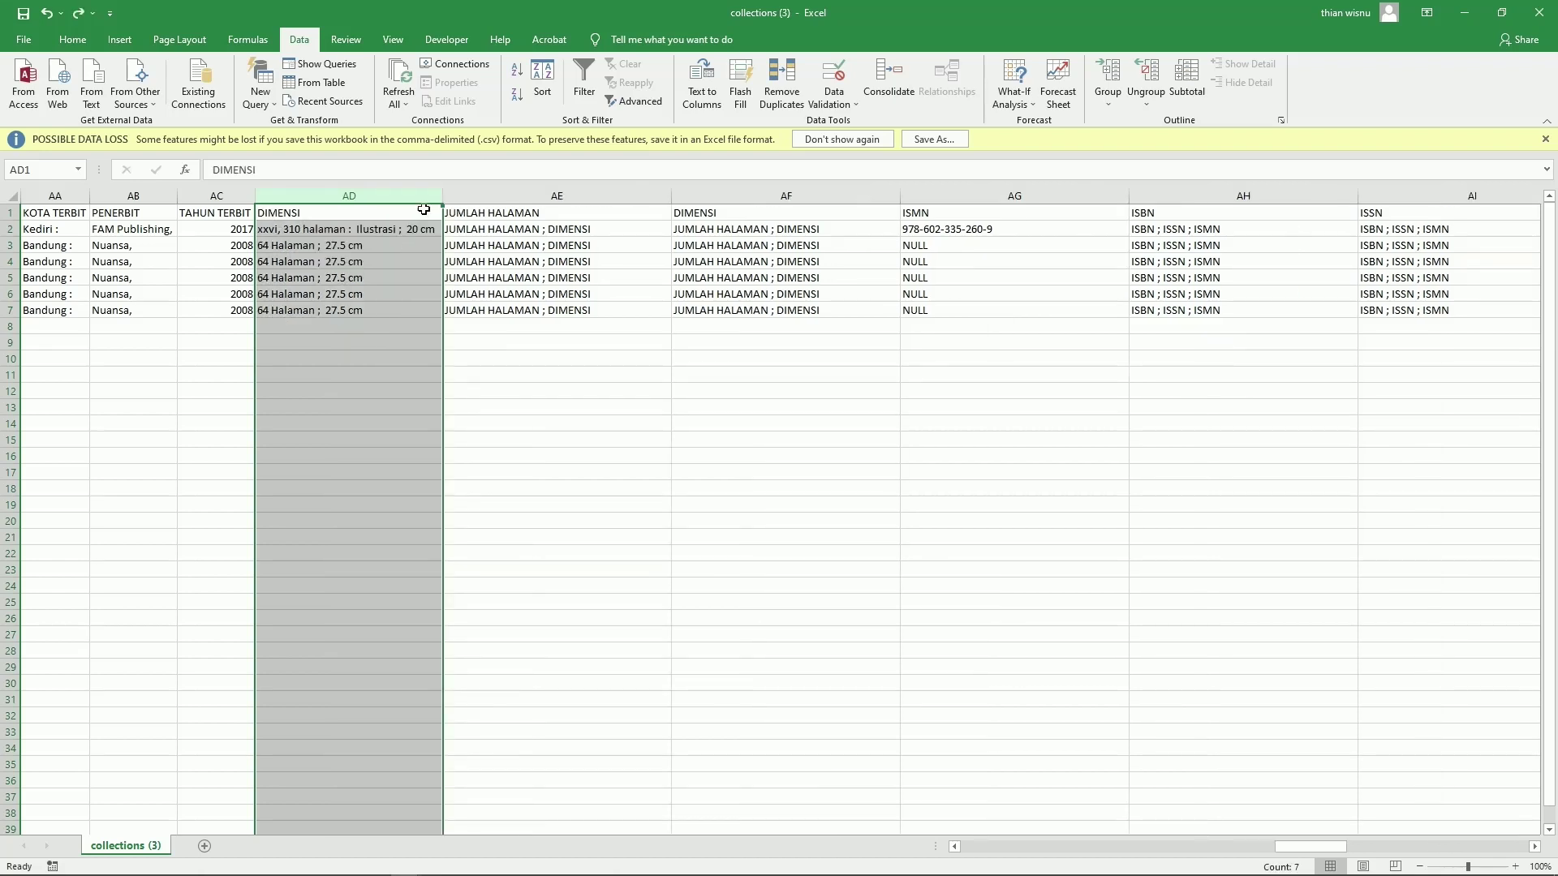
left_click(475, 195)
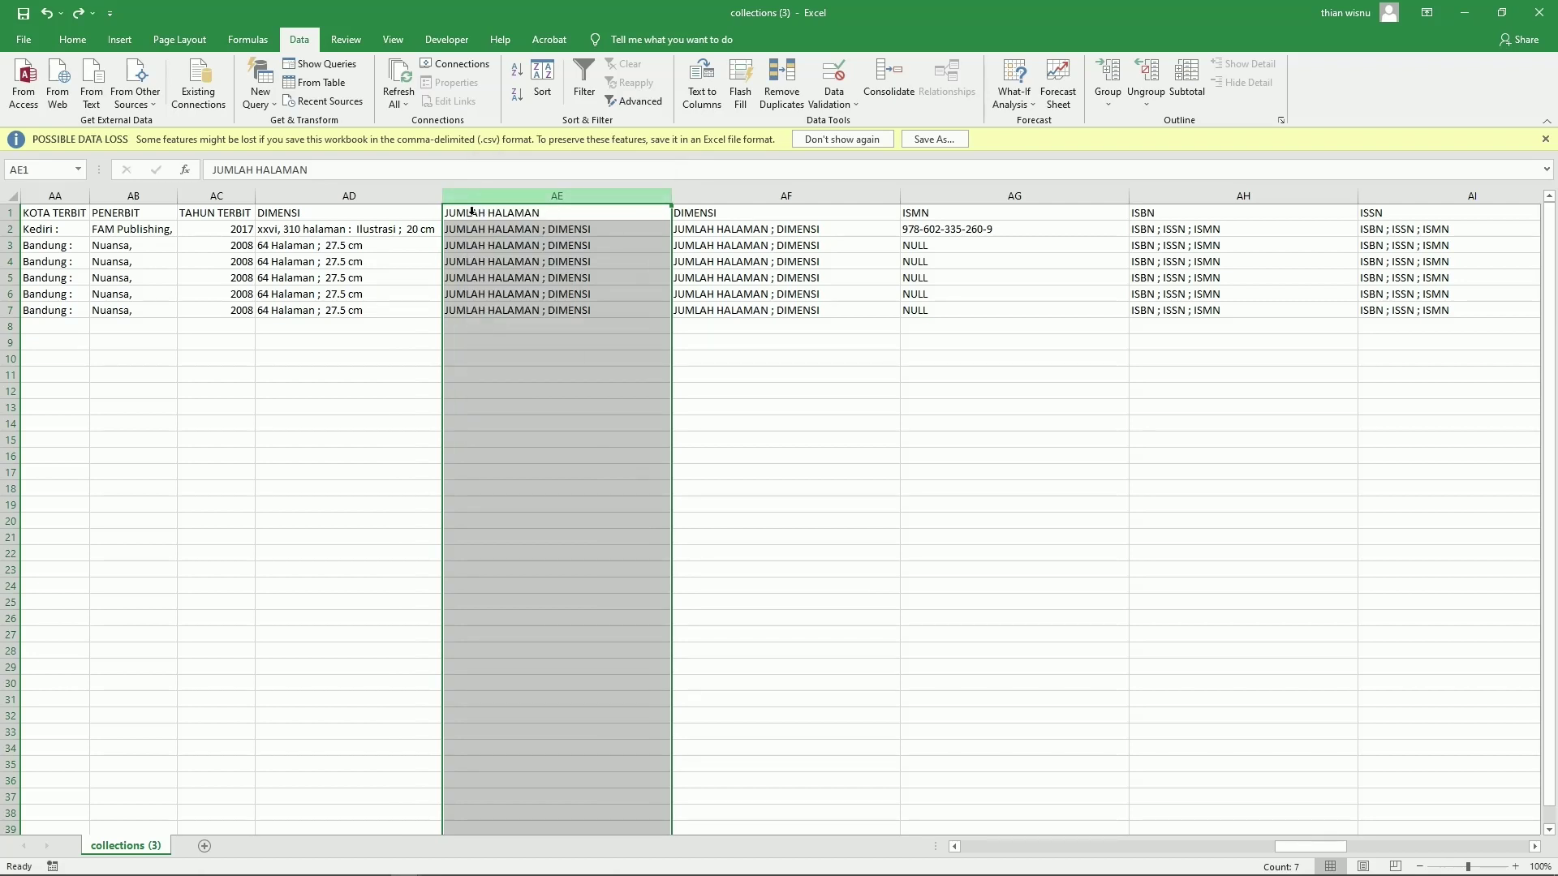
right_click(462, 201)
left_click(511, 307)
left_click_drag(524, 350, 525, 358)
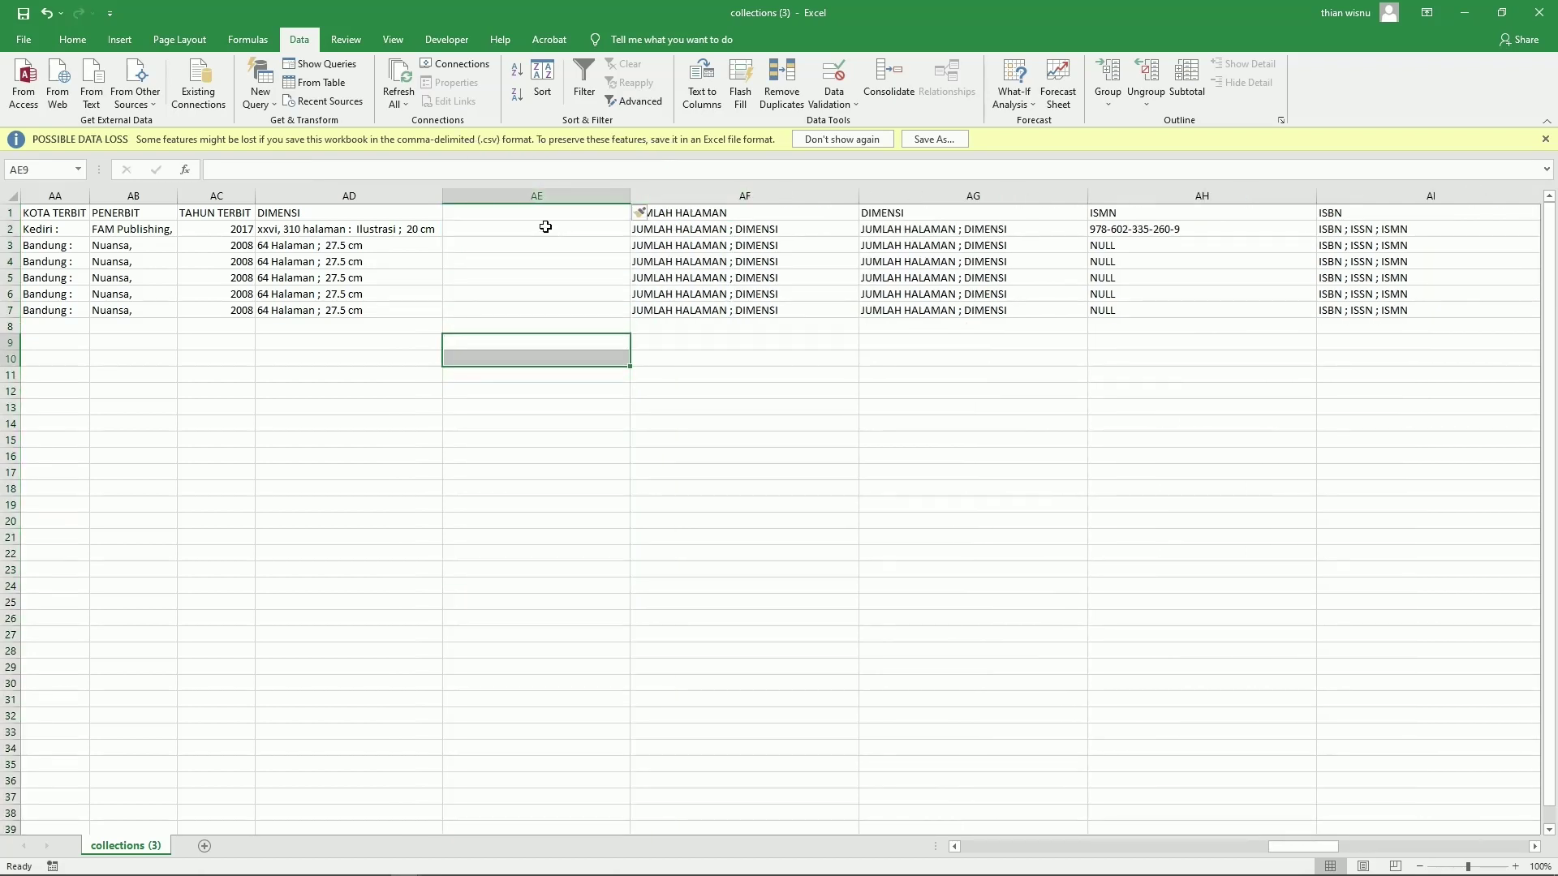
Step: Split the DIMENSI column with Text to Columns at the semicolon instead of the colon
left_click(357, 197)
left_click(703, 108)
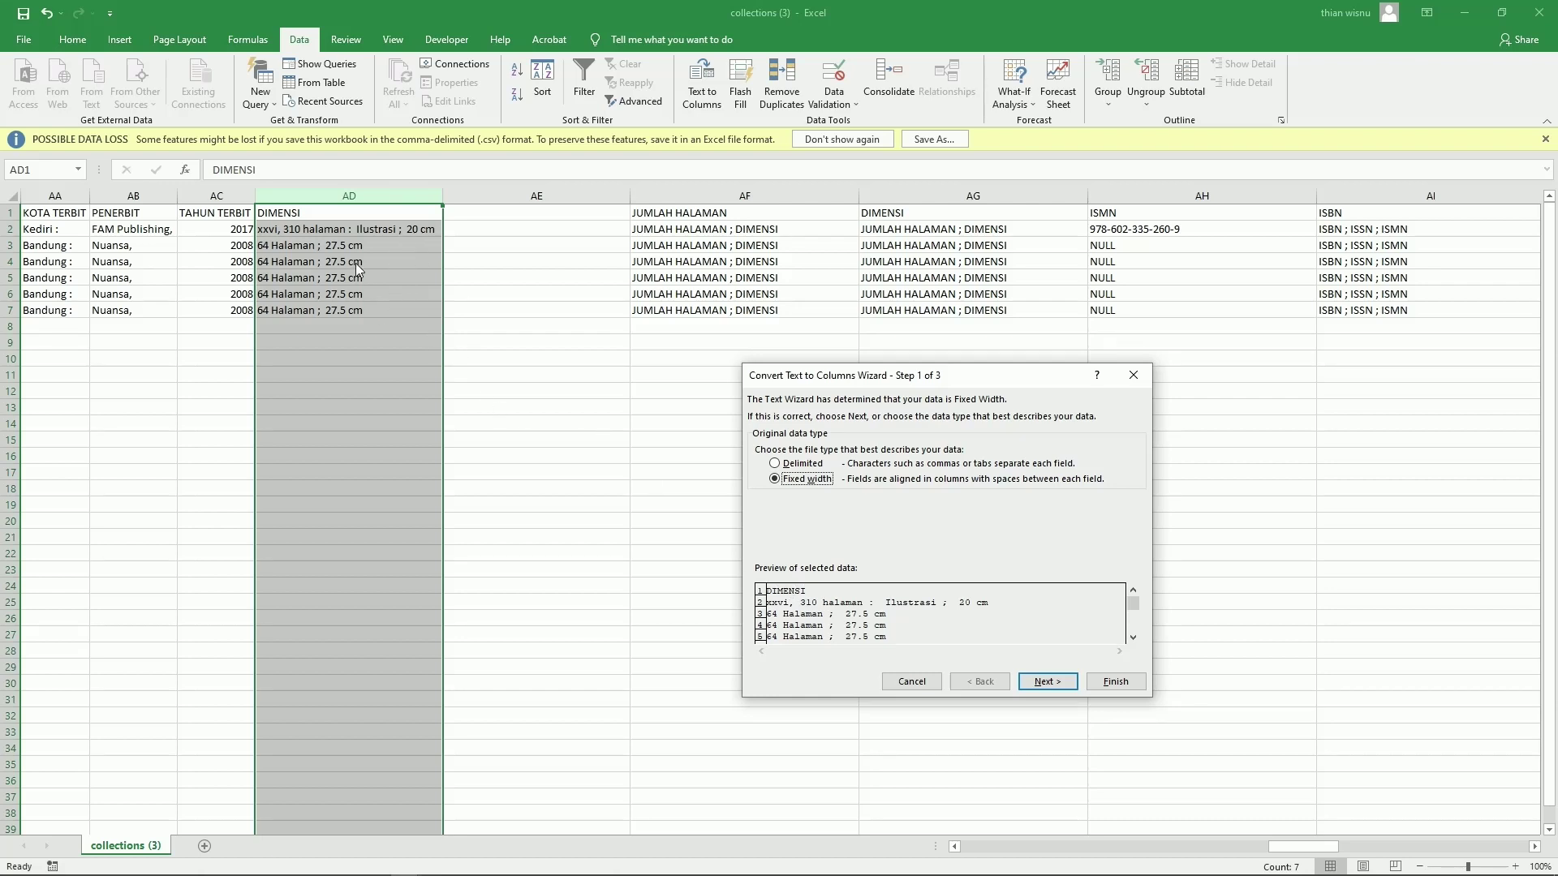
left_click(818, 463)
left_click(1026, 684)
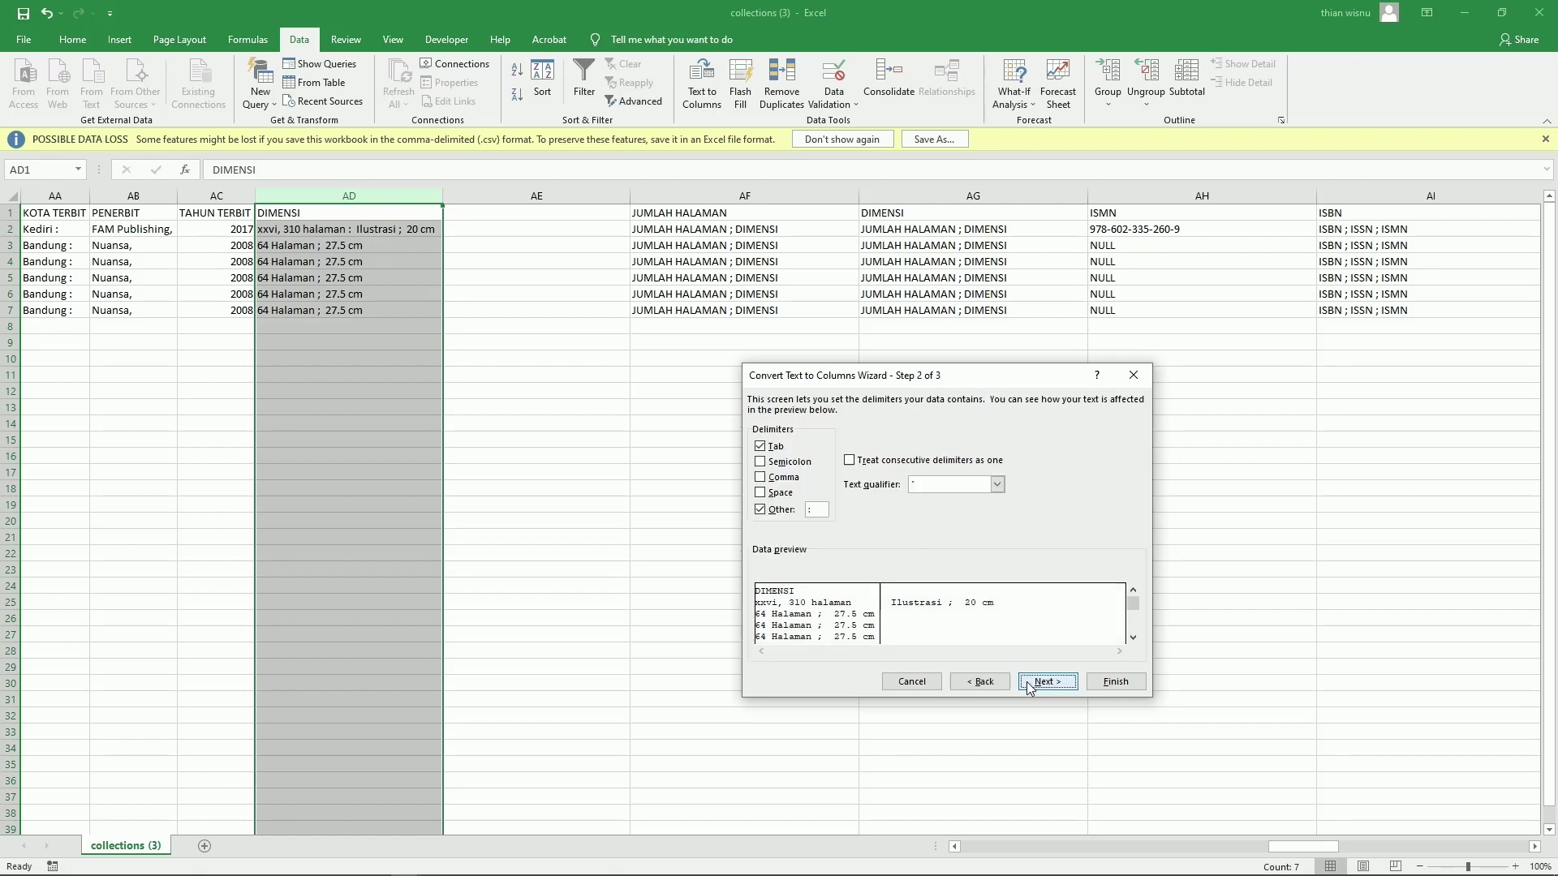
left_click(763, 510)
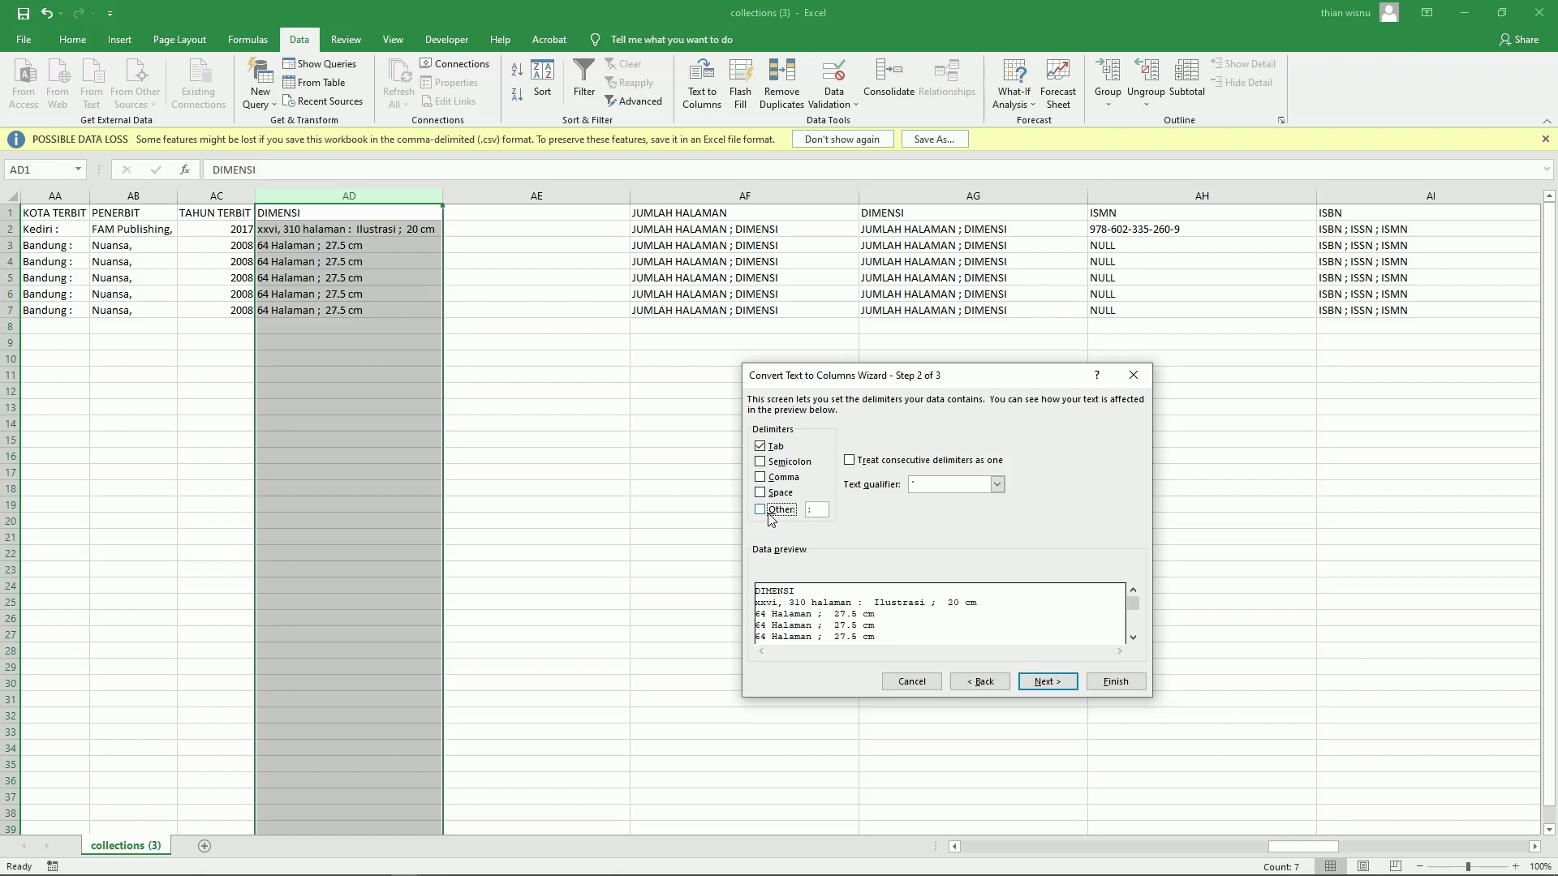
left_click(760, 462)
left_click(1029, 686)
left_click(1100, 683)
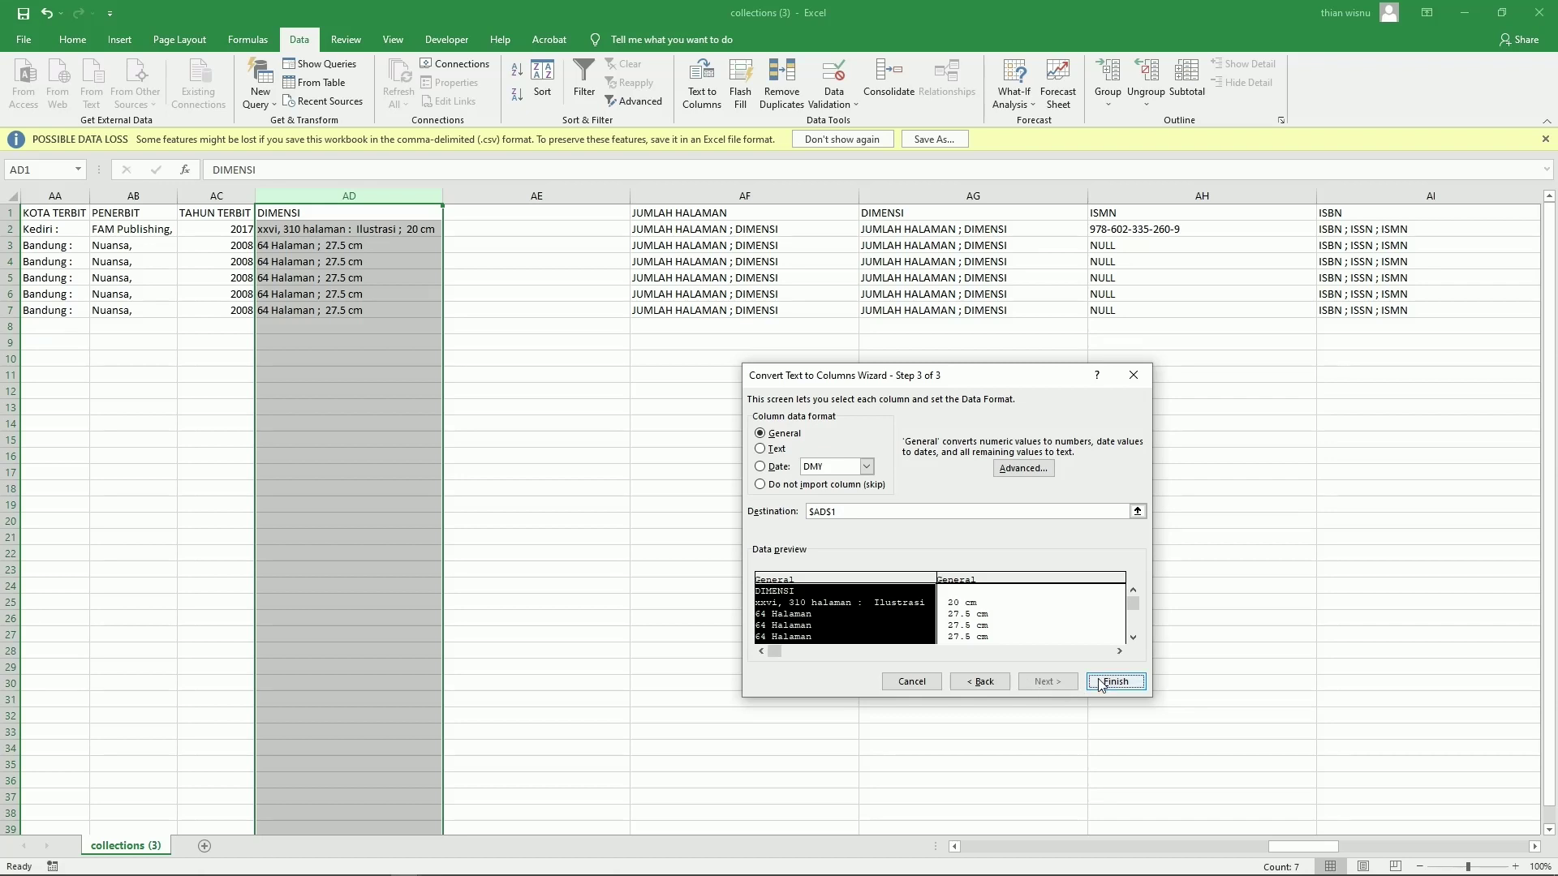
left_click(745, 586)
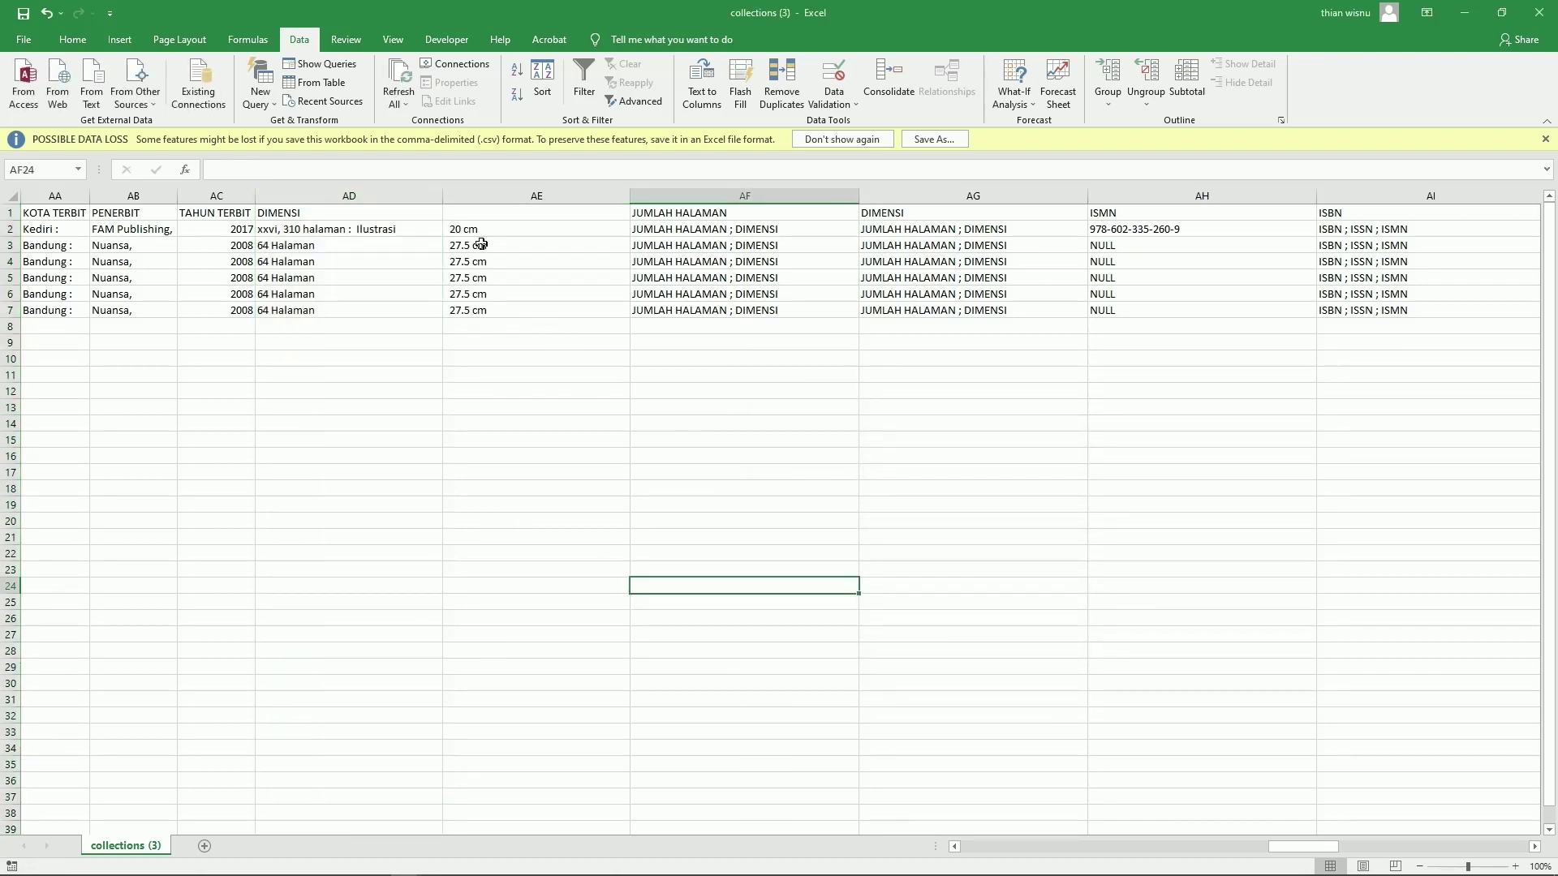
Step: Move the sizes such as 20 cm and 27.5 cm from AE2:AE7 into the DIMENSI column at AG2
left_click_drag(478, 231, 496, 320)
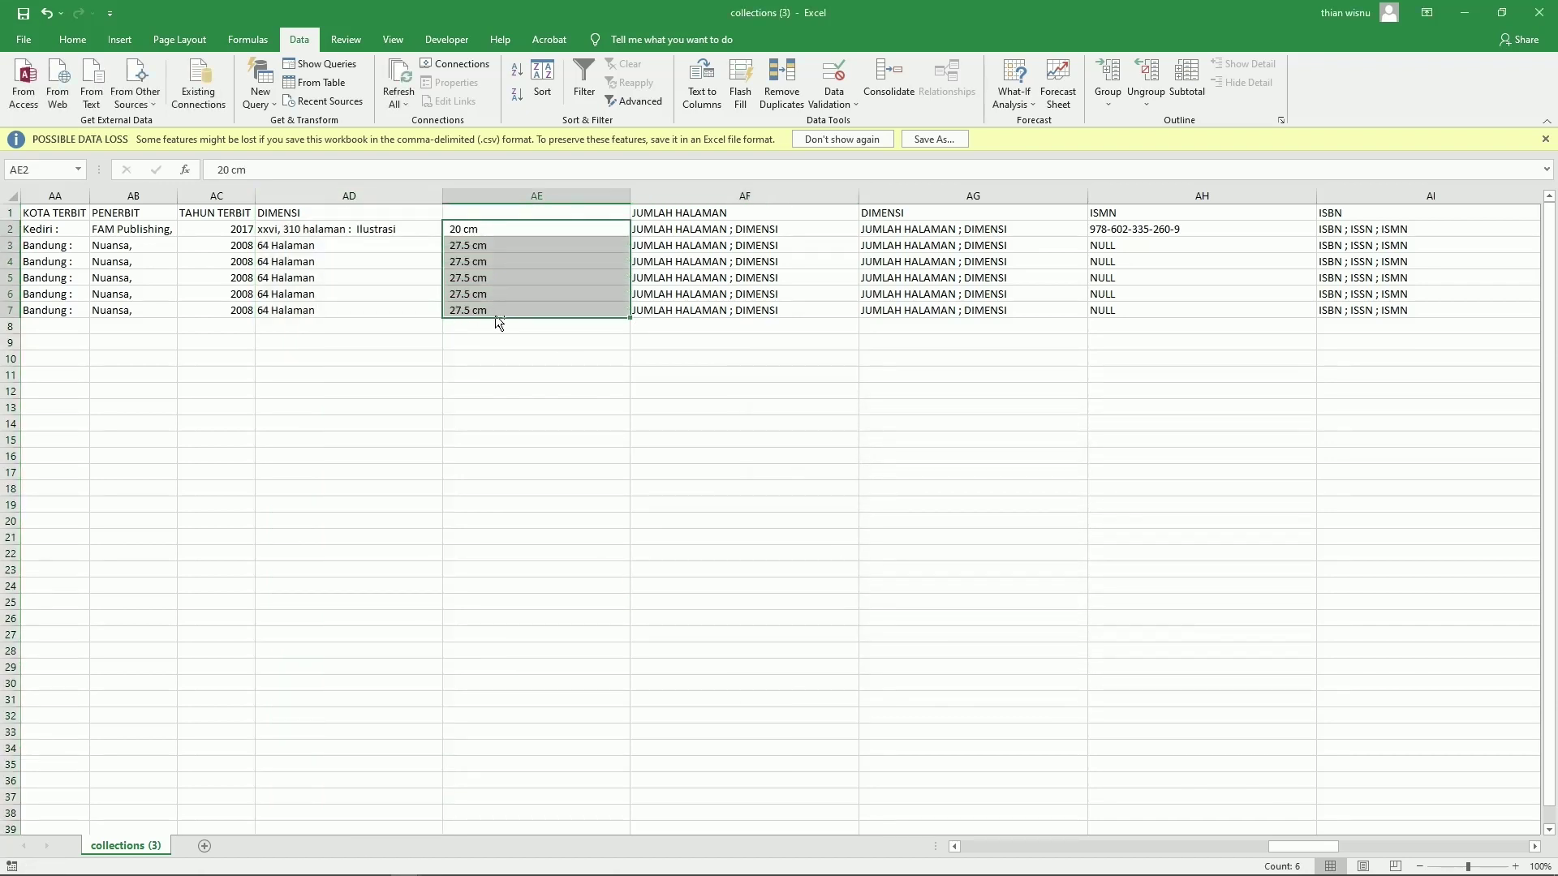
key("ctrl+c")
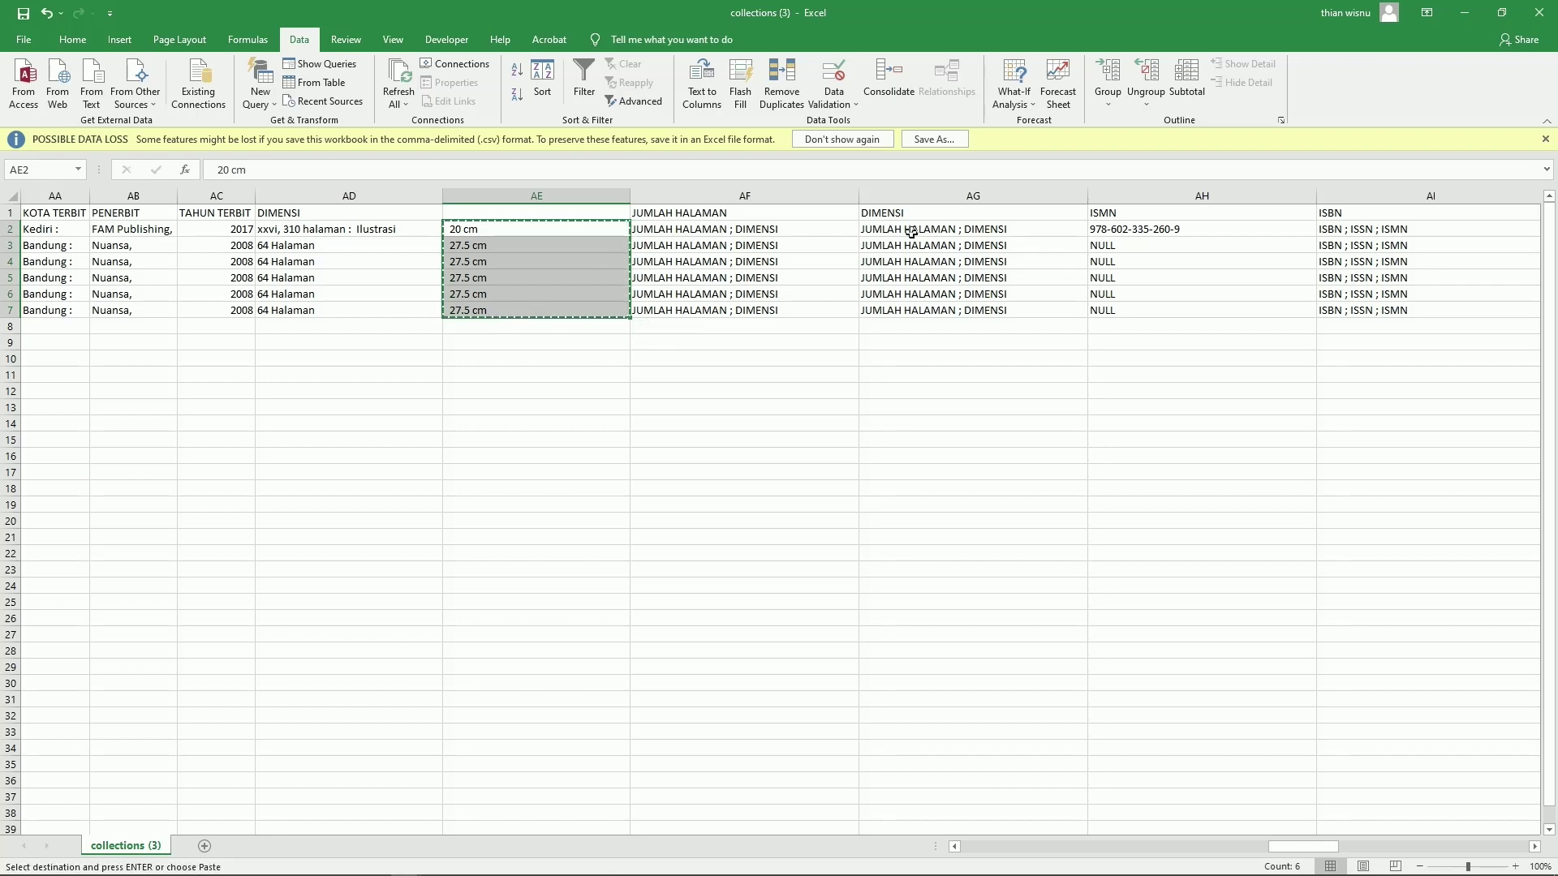
left_click(909, 230)
key("ctrl+v")
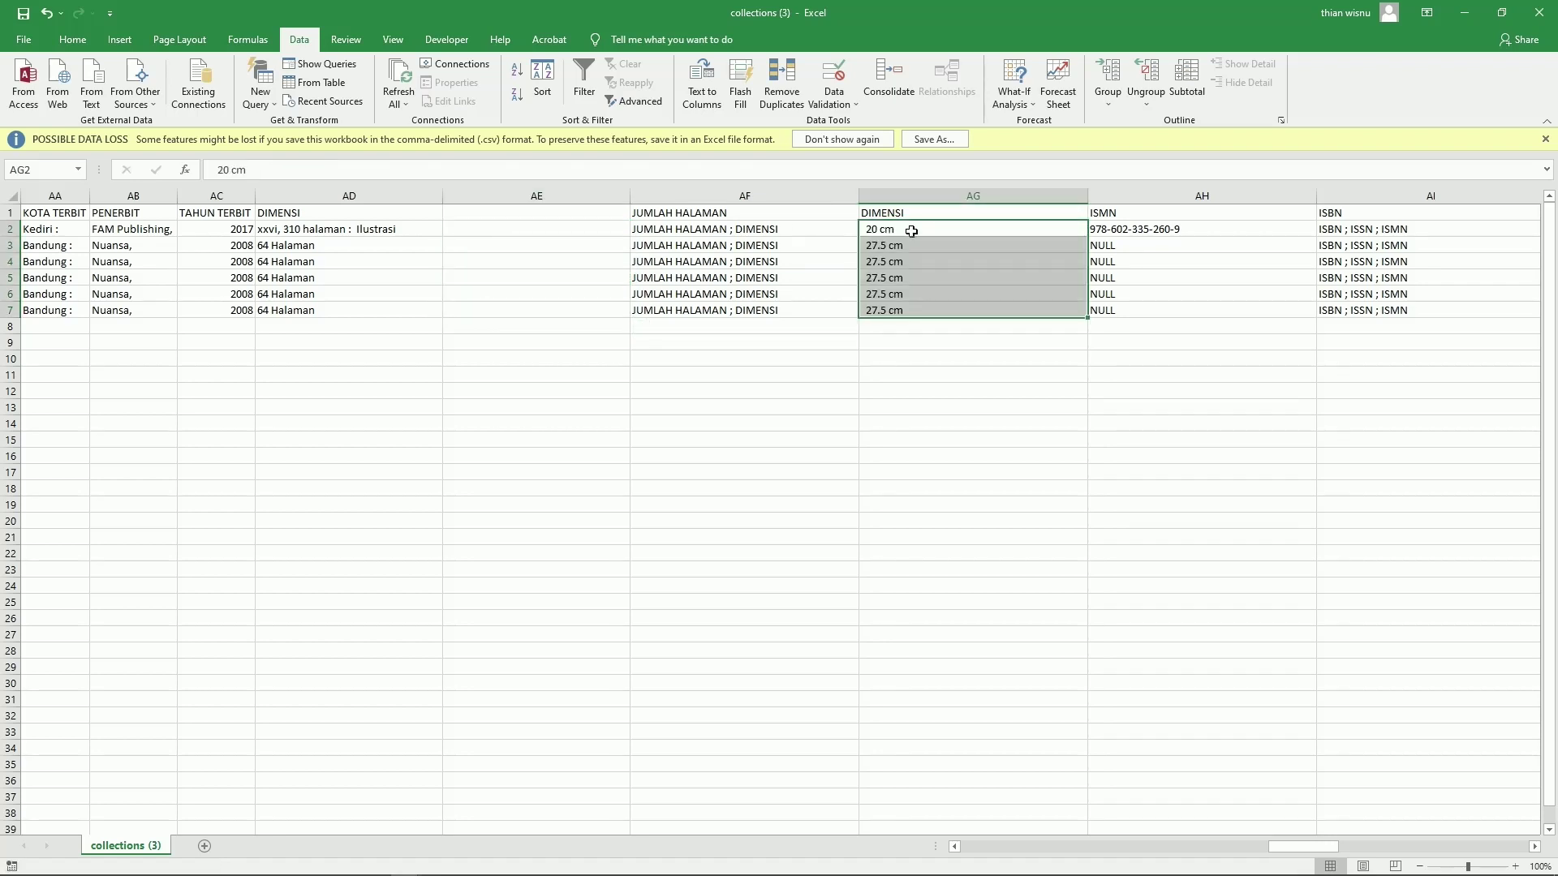
left_click(900, 436)
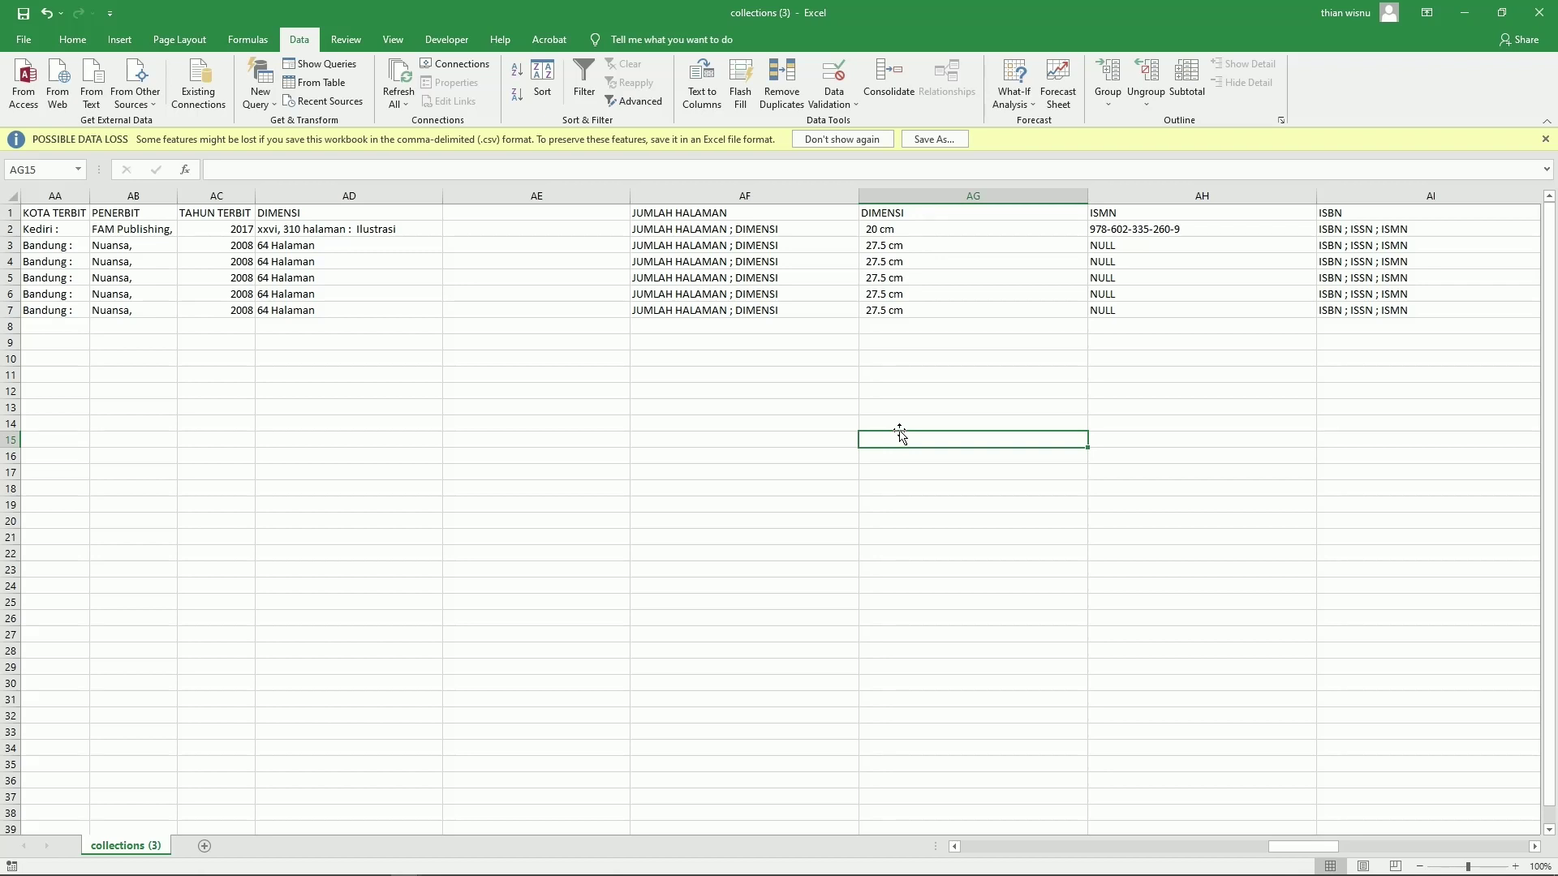
Step: Select the remaining DIMENSI entries in AD2:AD7
left_click(460, 407)
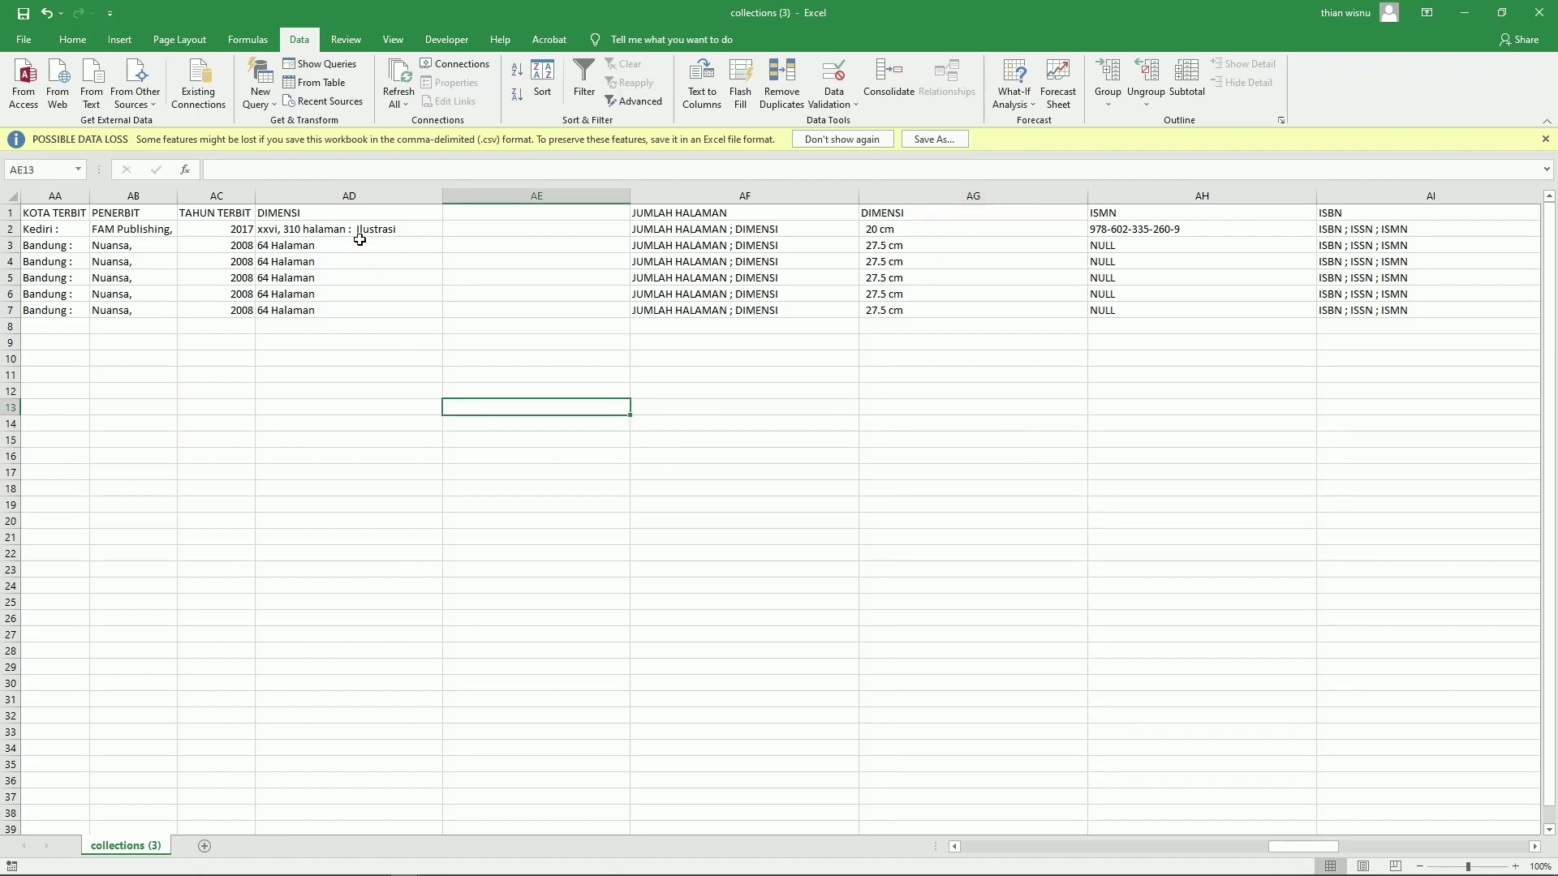
left_click(356, 233)
left_click_drag(356, 234, 364, 310)
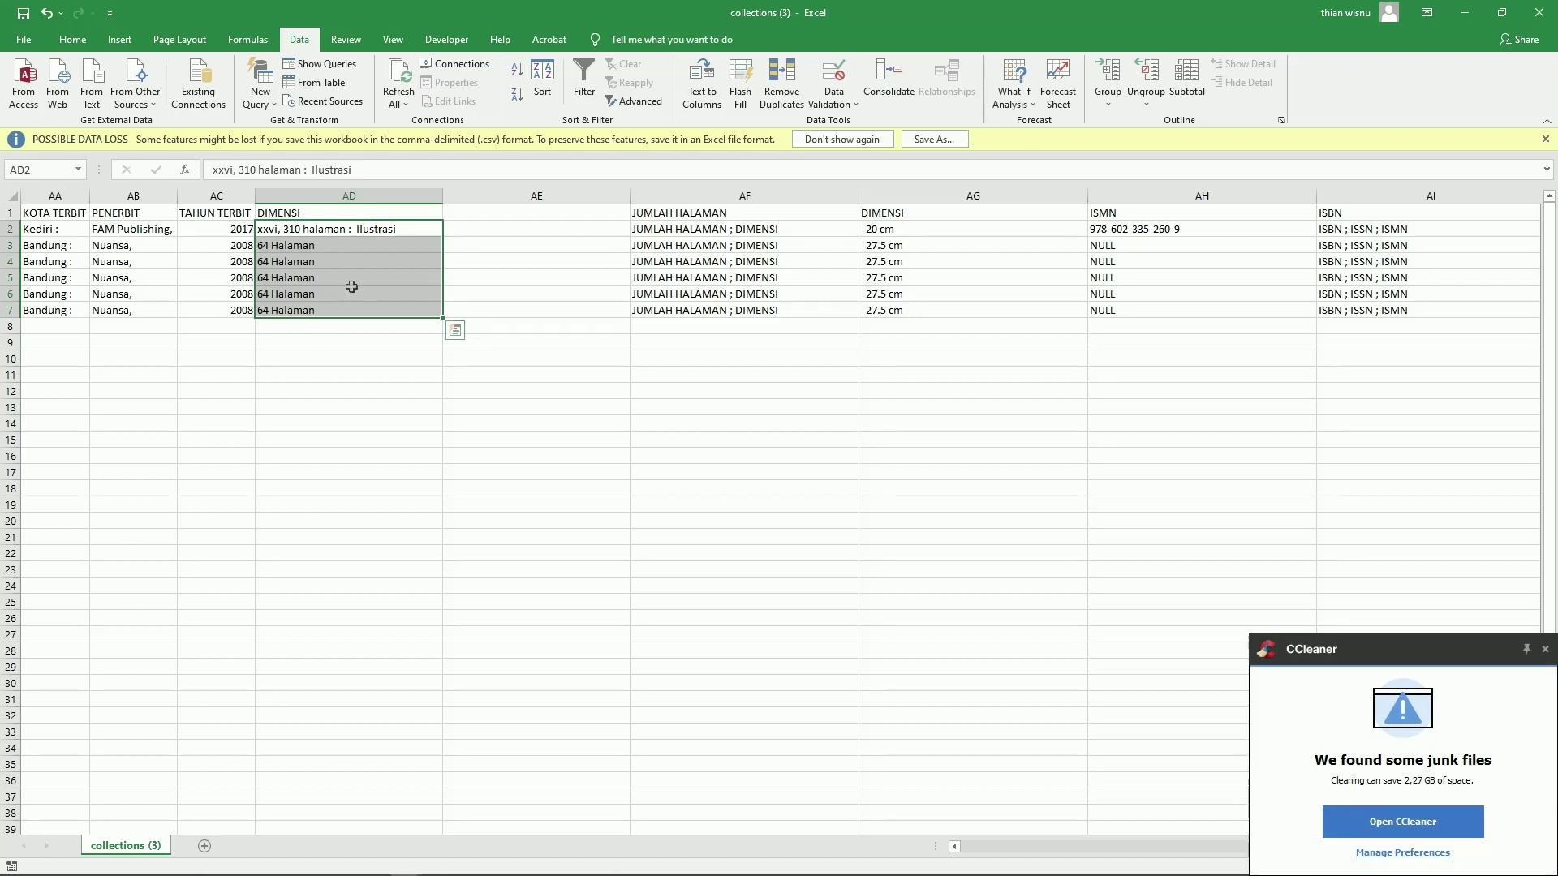
Step: Split column AD at the ':' delimiter, leaving page counts in AD and moving Ilustrasi into AE
left_click(377, 199)
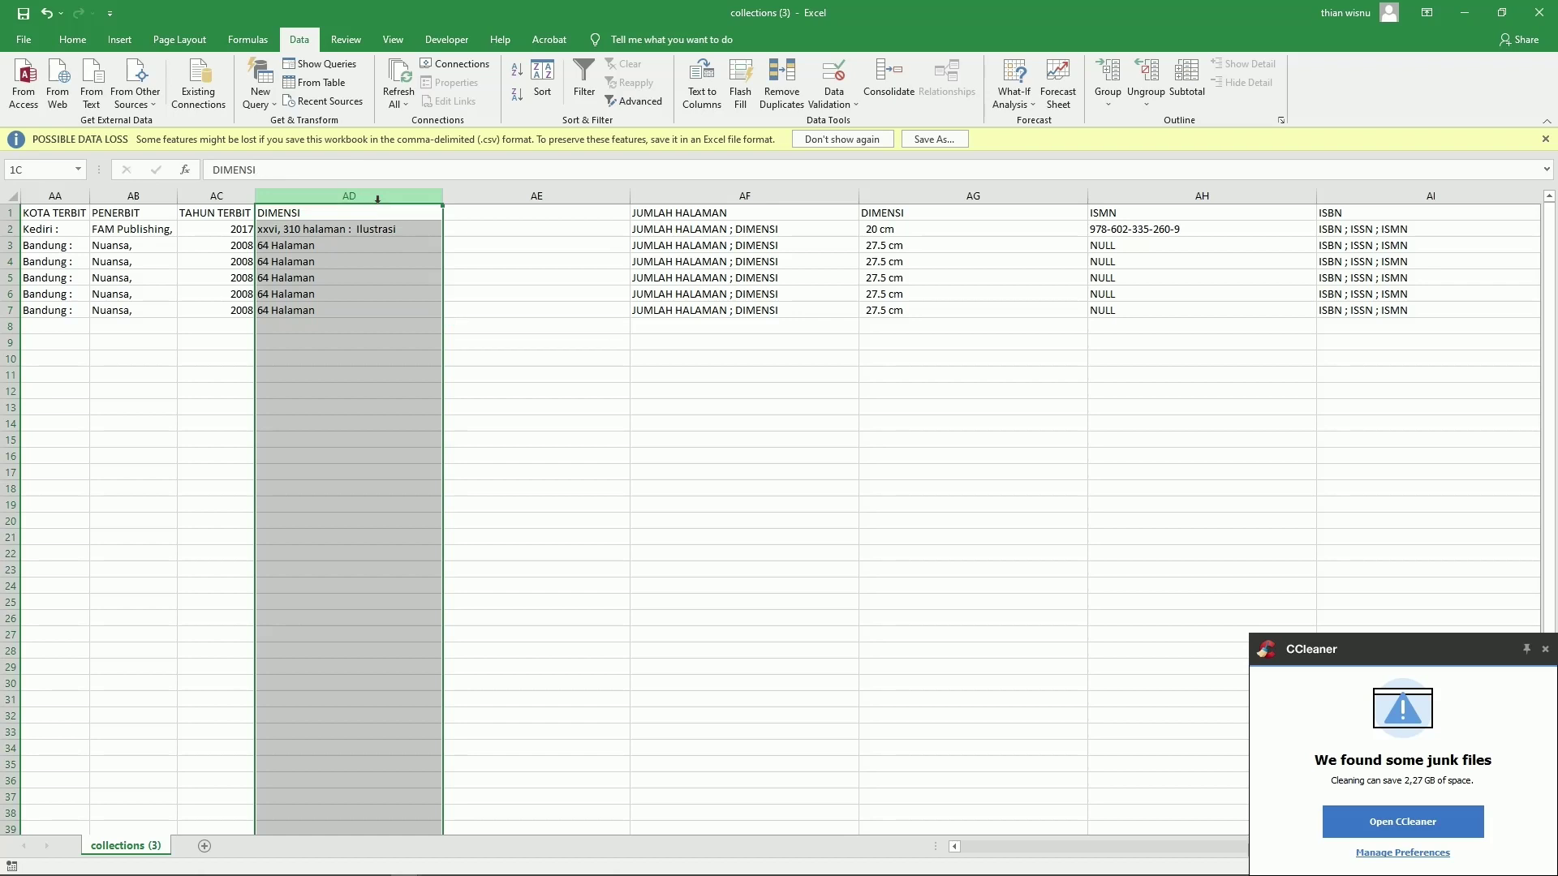
left_click(698, 102)
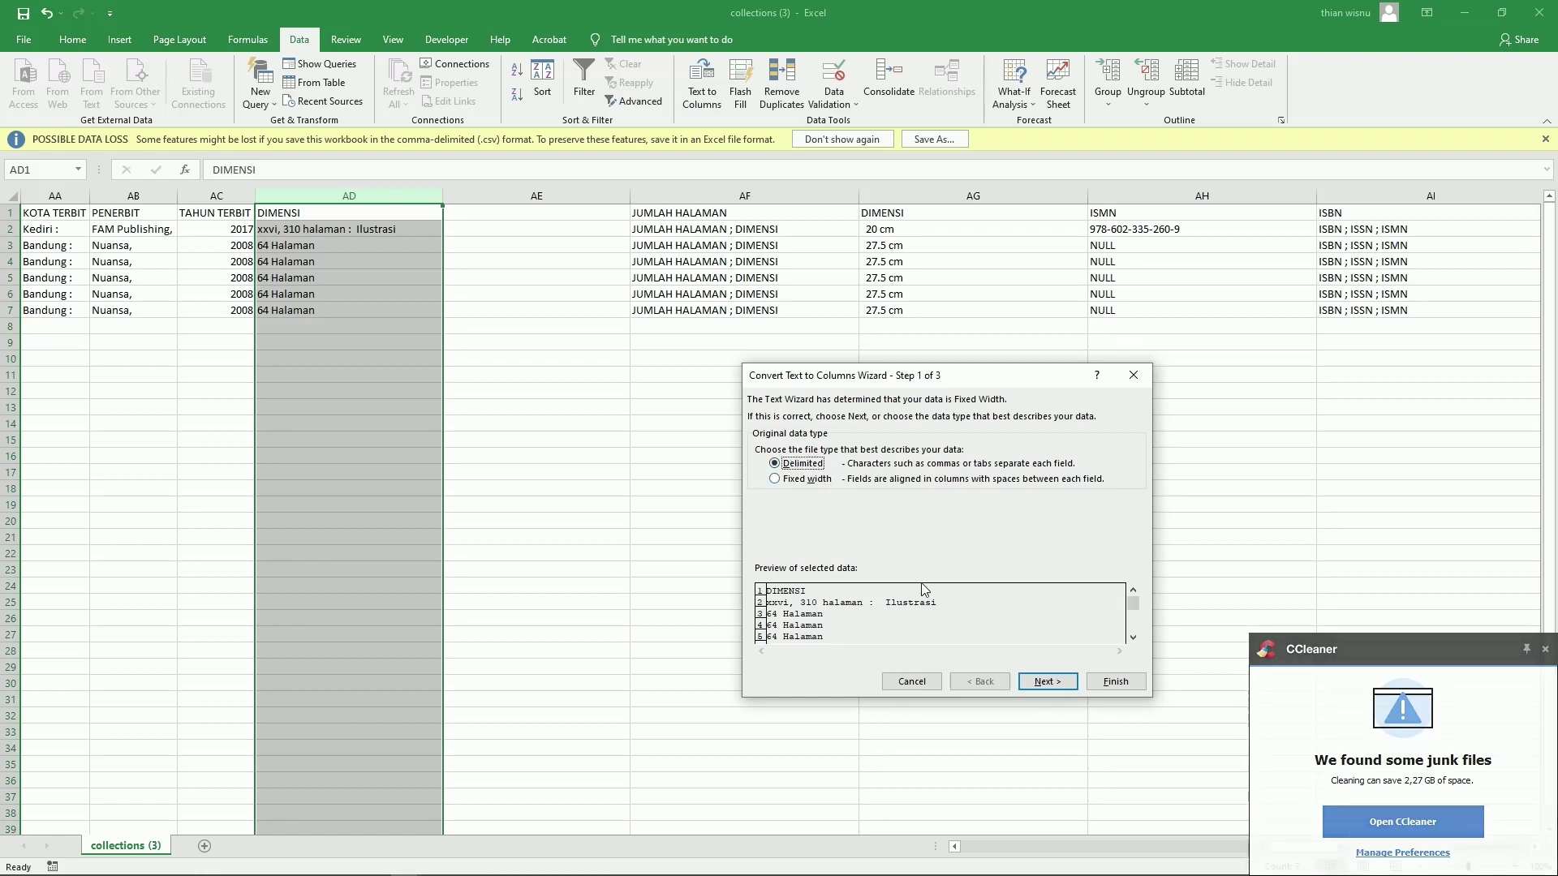
left_click(1047, 681)
left_click(760, 462)
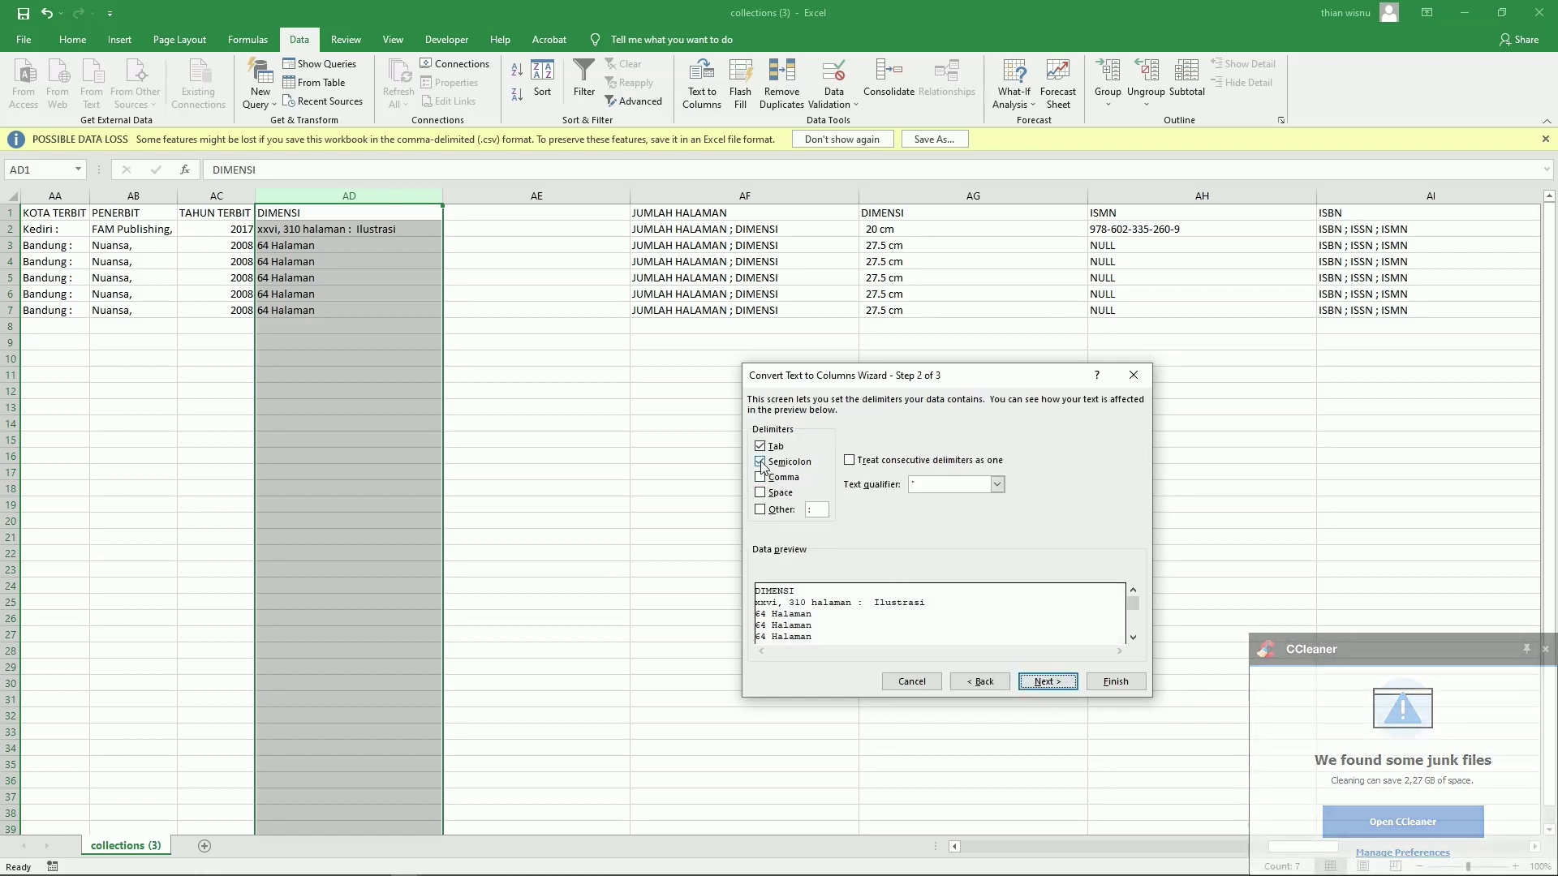
left_click(760, 462)
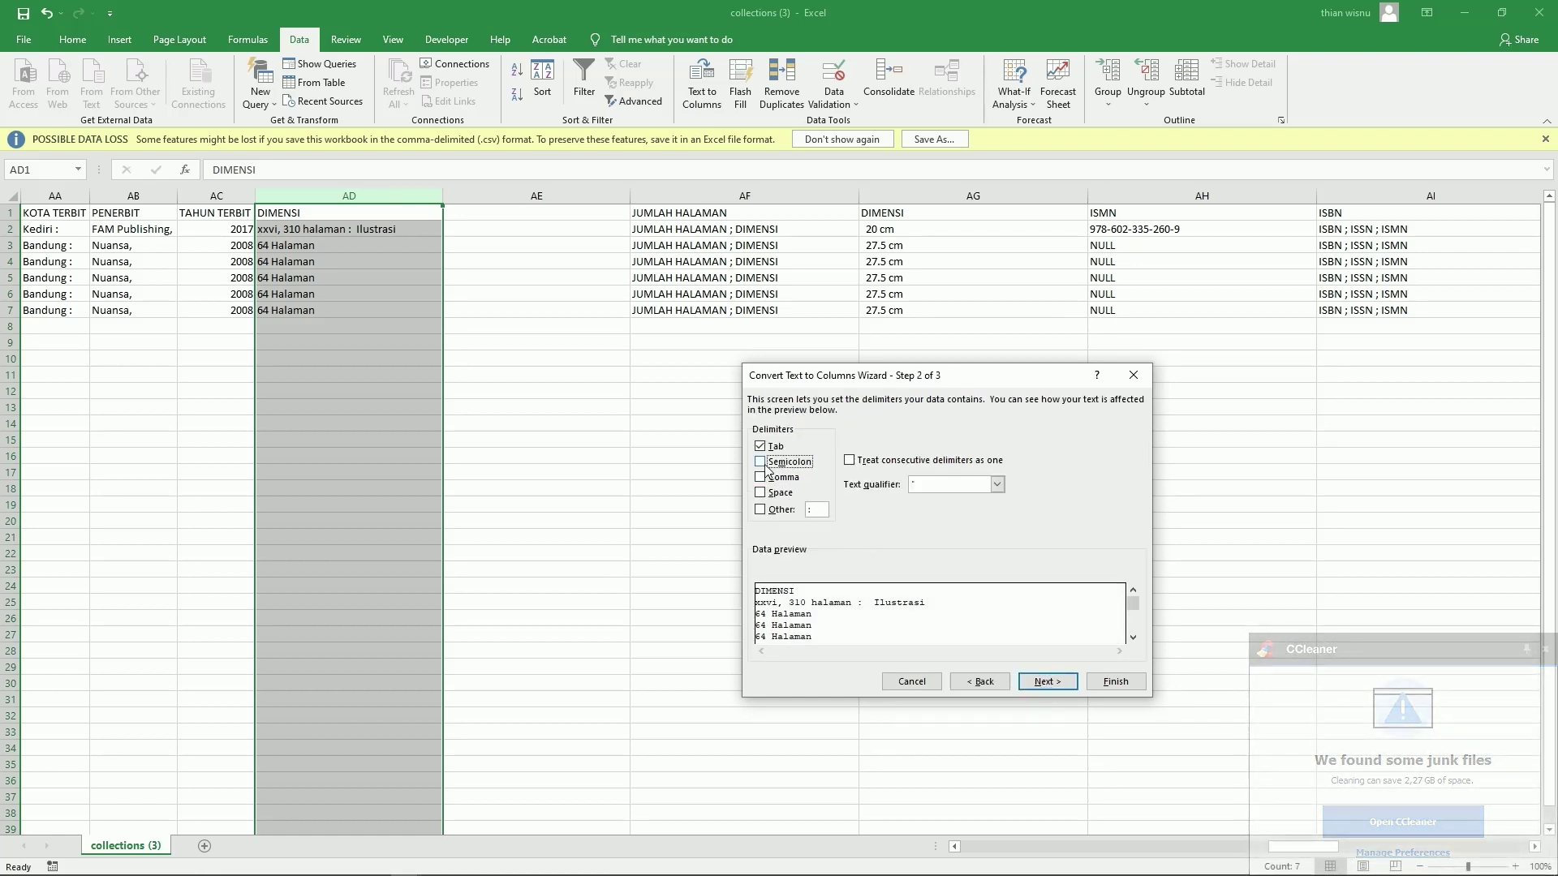
left_click(760, 510)
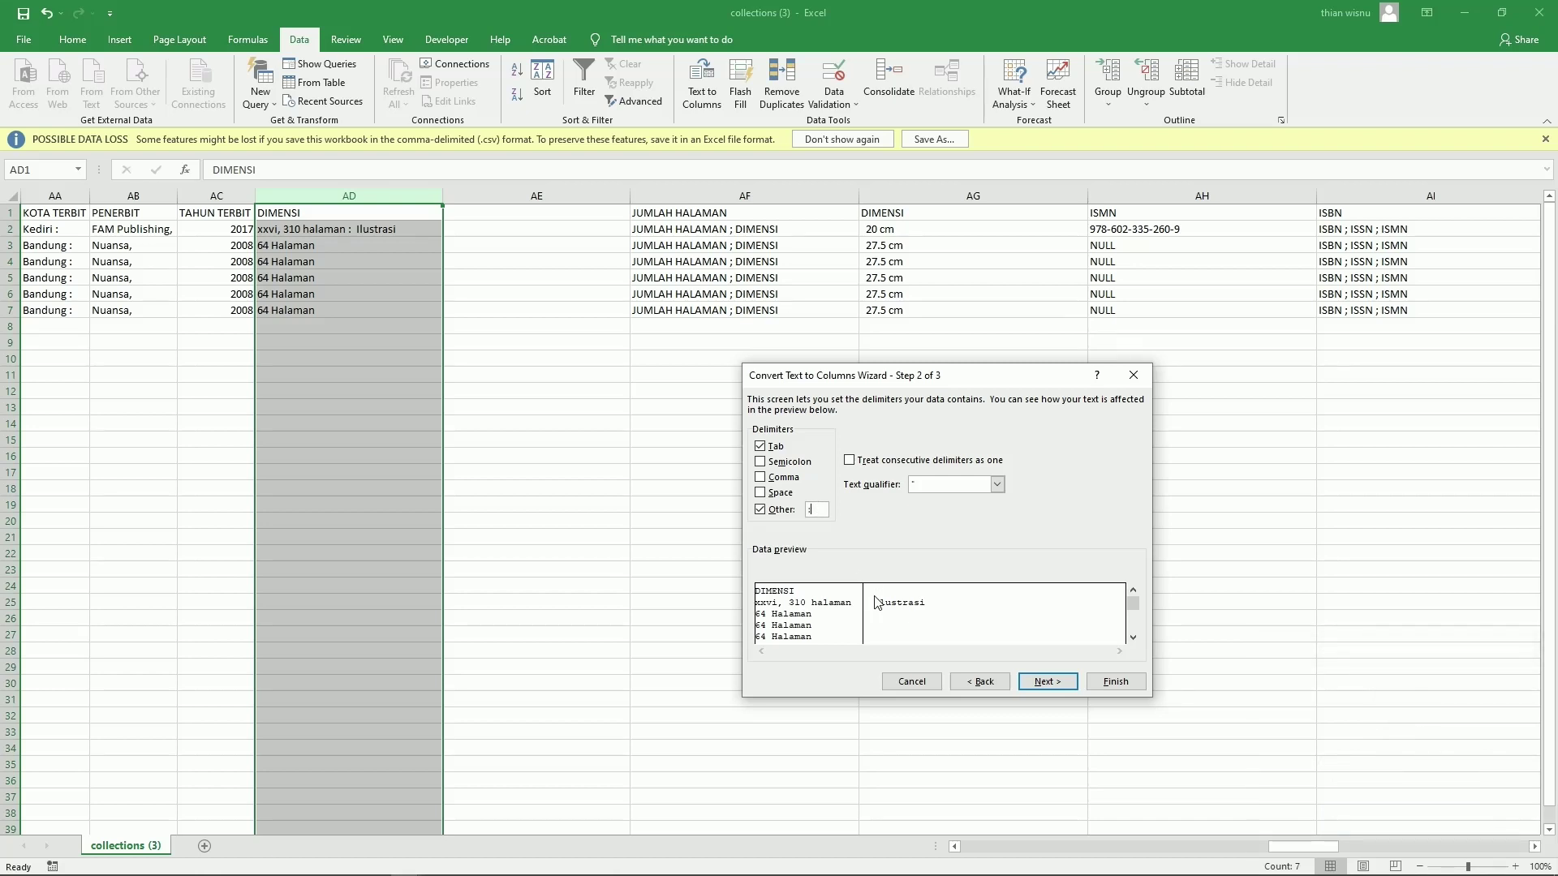
left_click(1041, 681)
left_click(1113, 681)
left_click(723, 584)
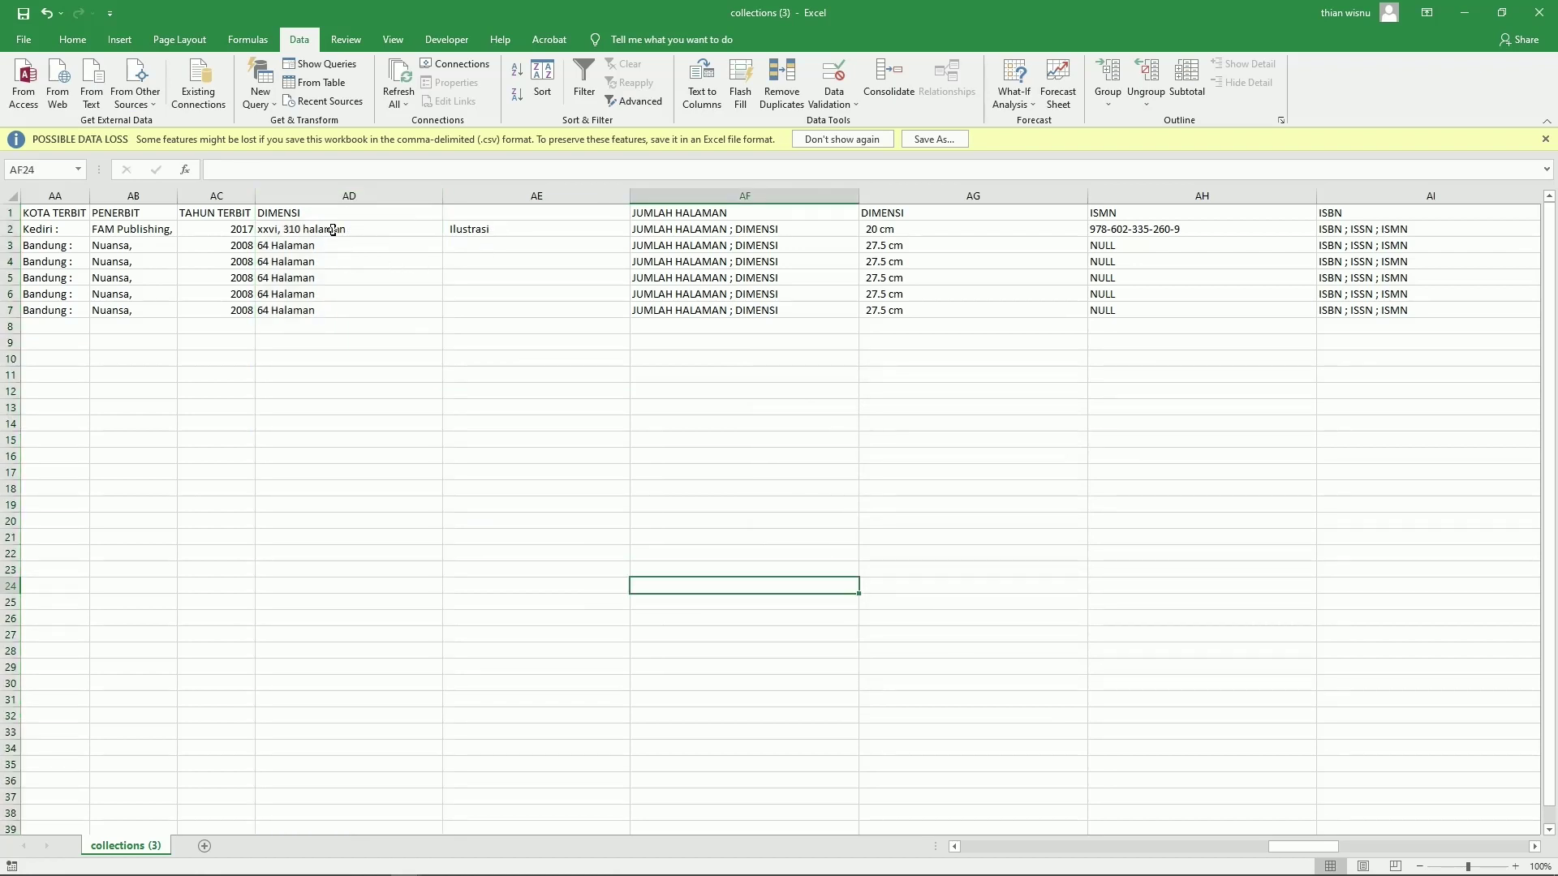
Step: Move the page counts from AD2:AD7 to AF2 under JUMLAH HALAMAN
left_click_drag(340, 234, 345, 315)
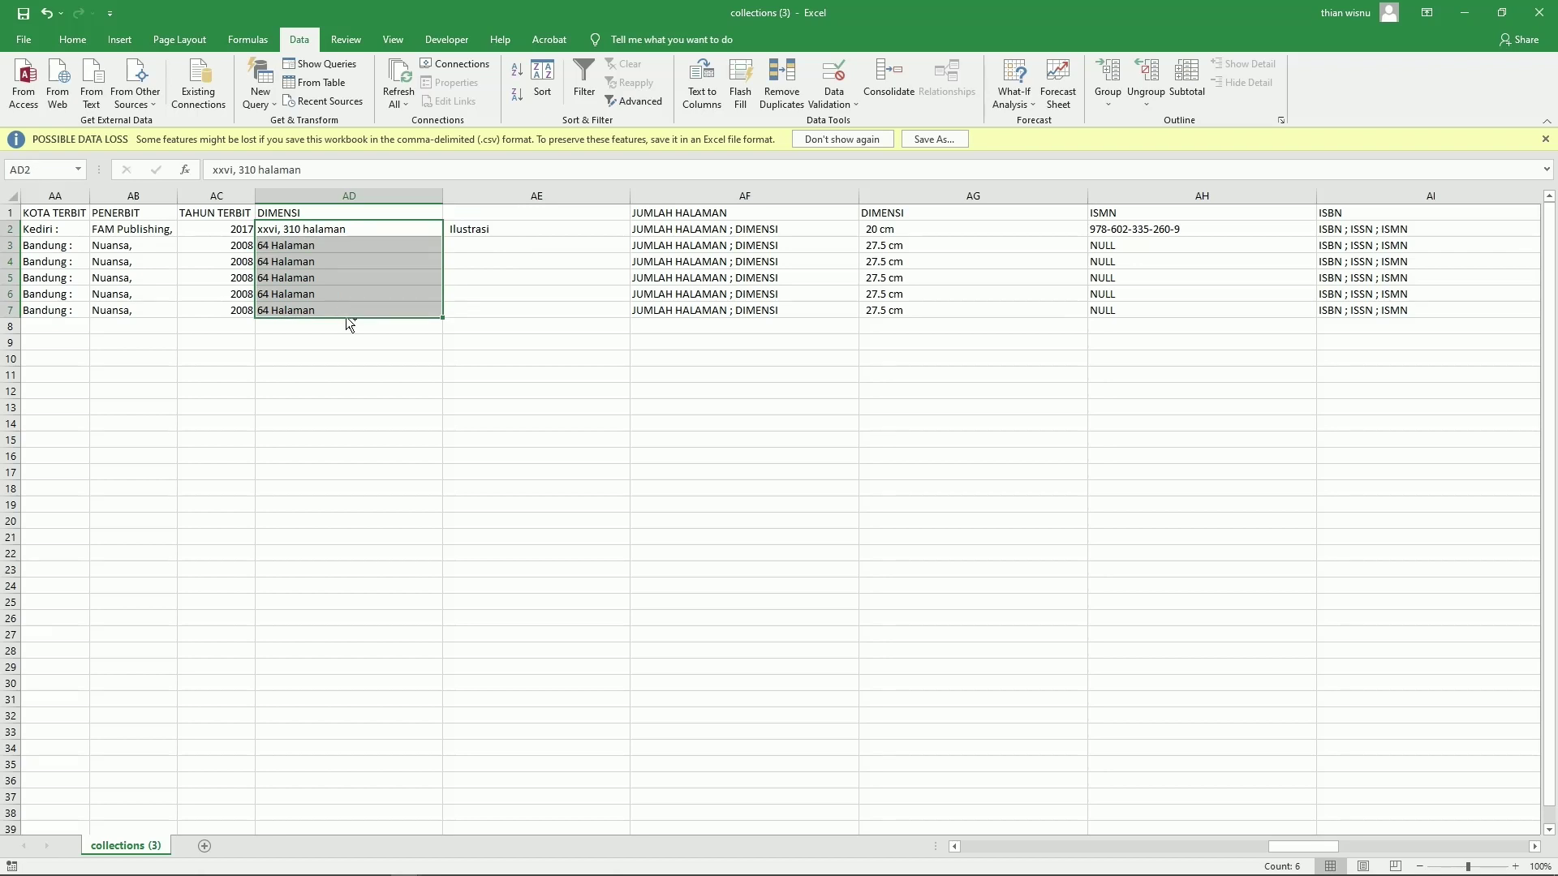
key("ctrl+c")
left_click(656, 232)
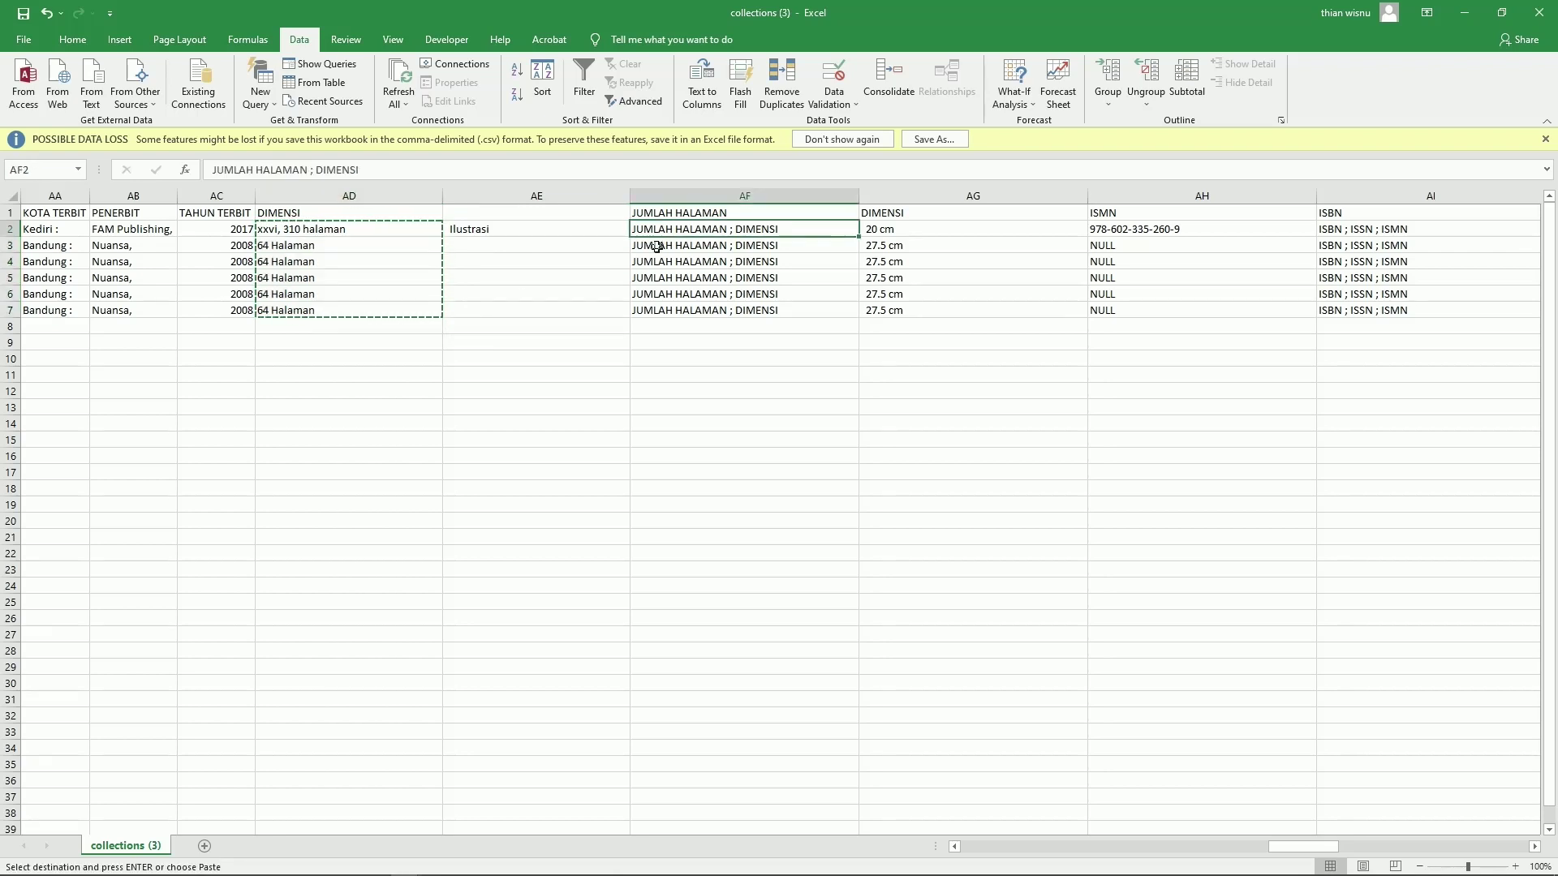
key("ctrl+v")
left_click(625, 360)
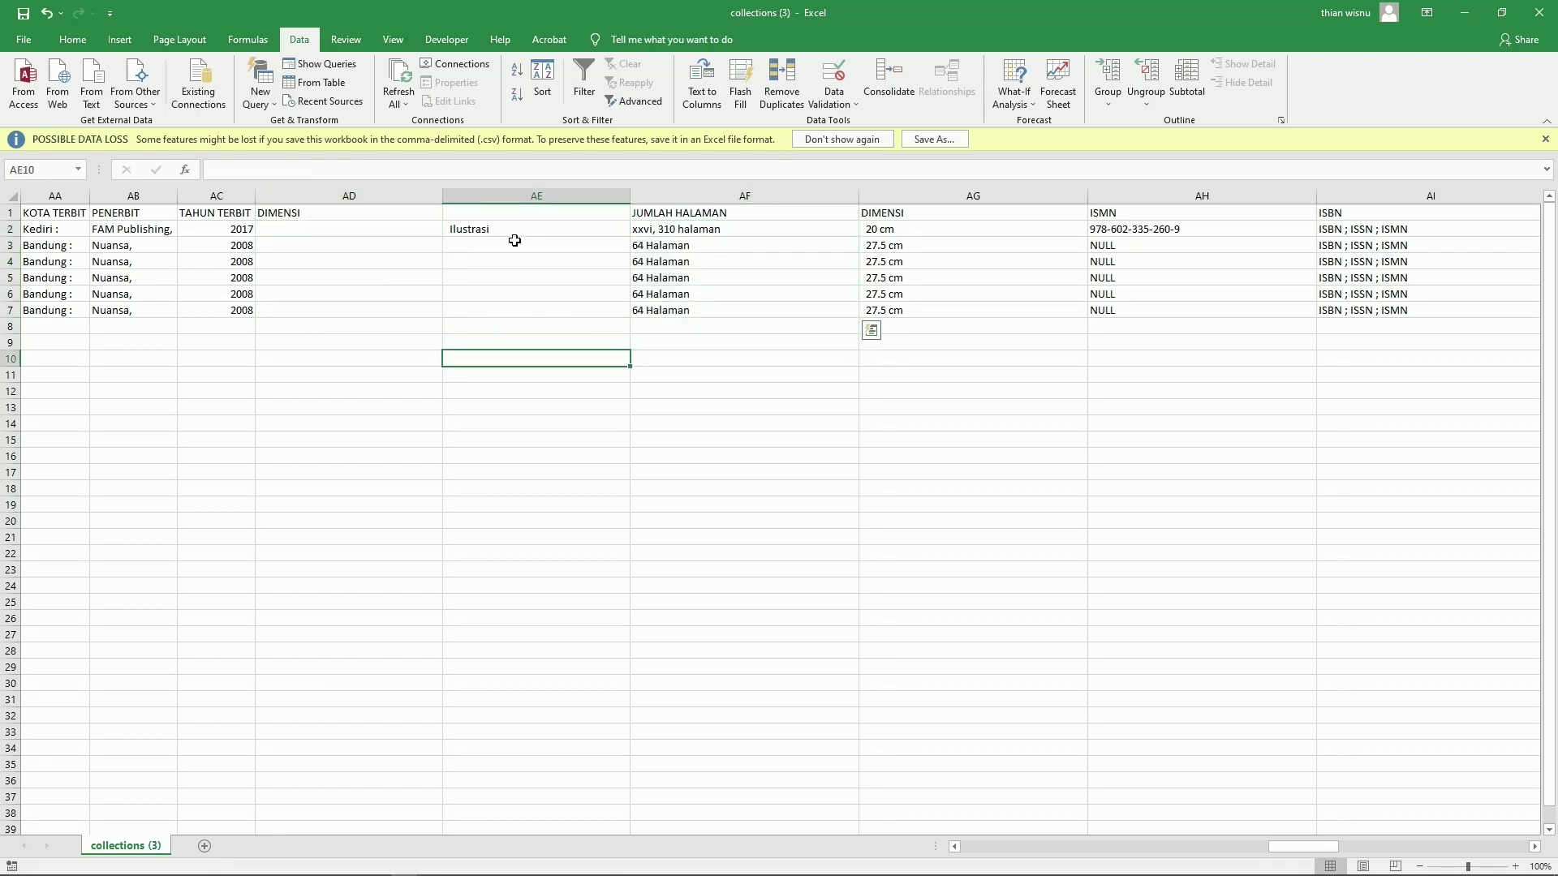
Step: Delete the two emptied columns AD and AE
left_click_drag(348, 197, 490, 203)
right_click(490, 203)
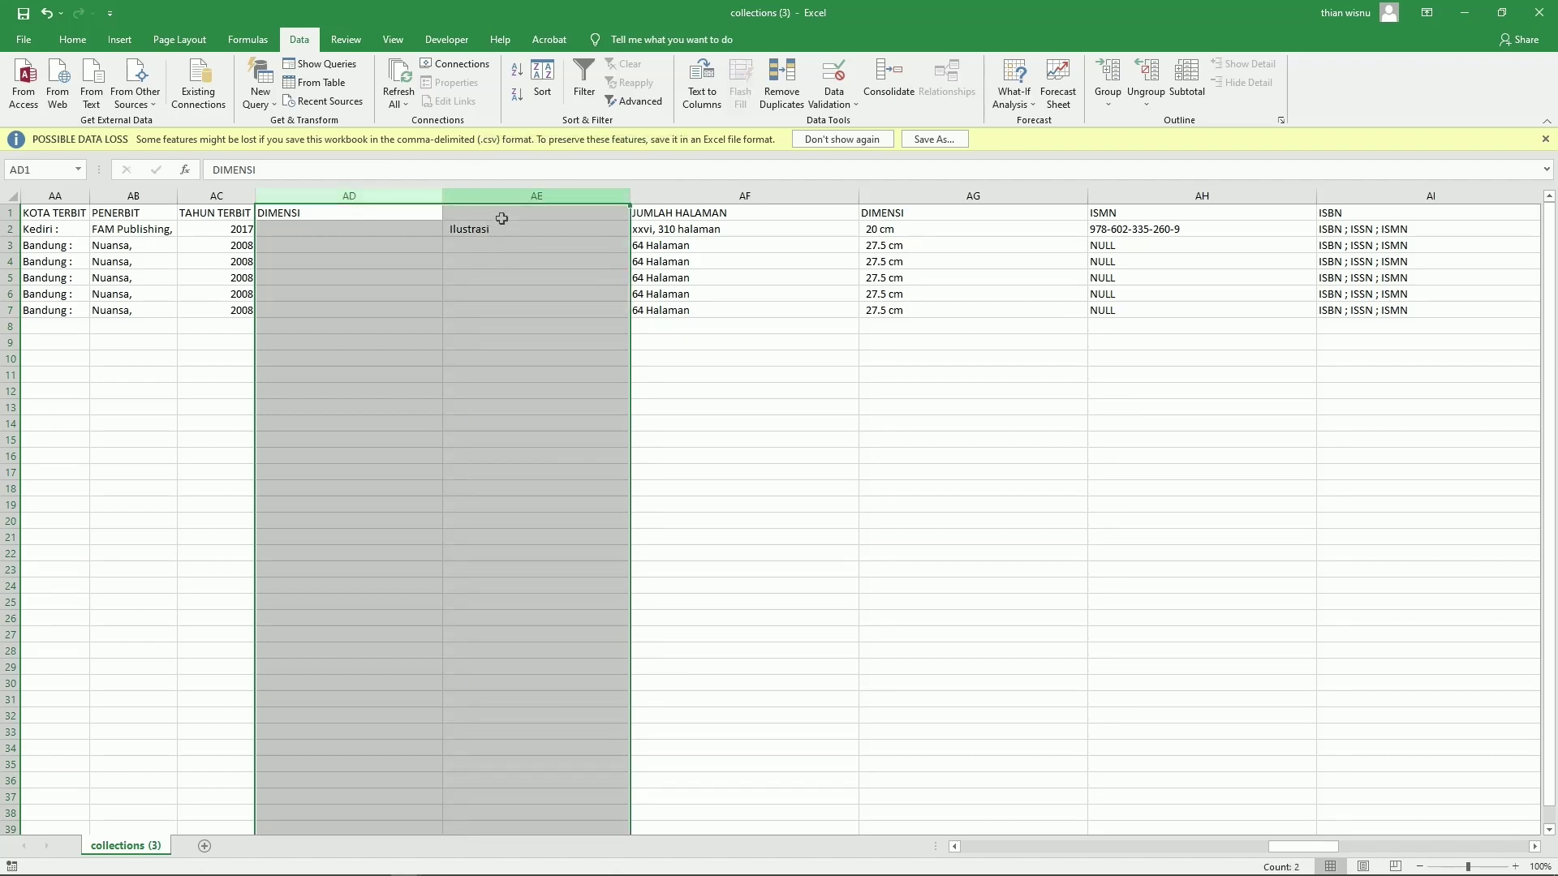
right_click(503, 202)
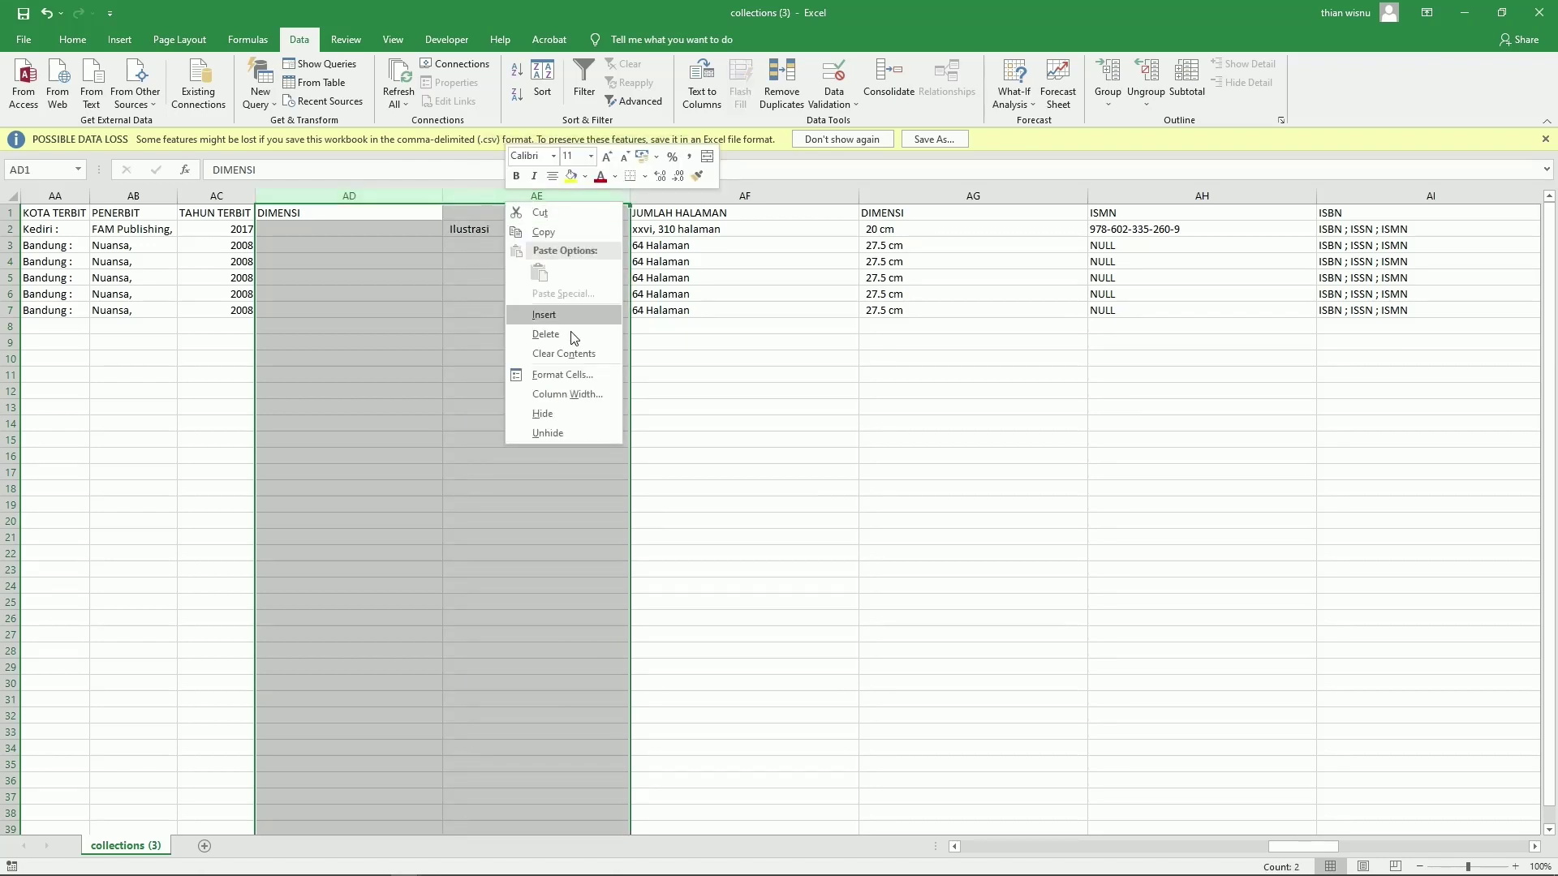
left_click(545, 333)
left_click(529, 376)
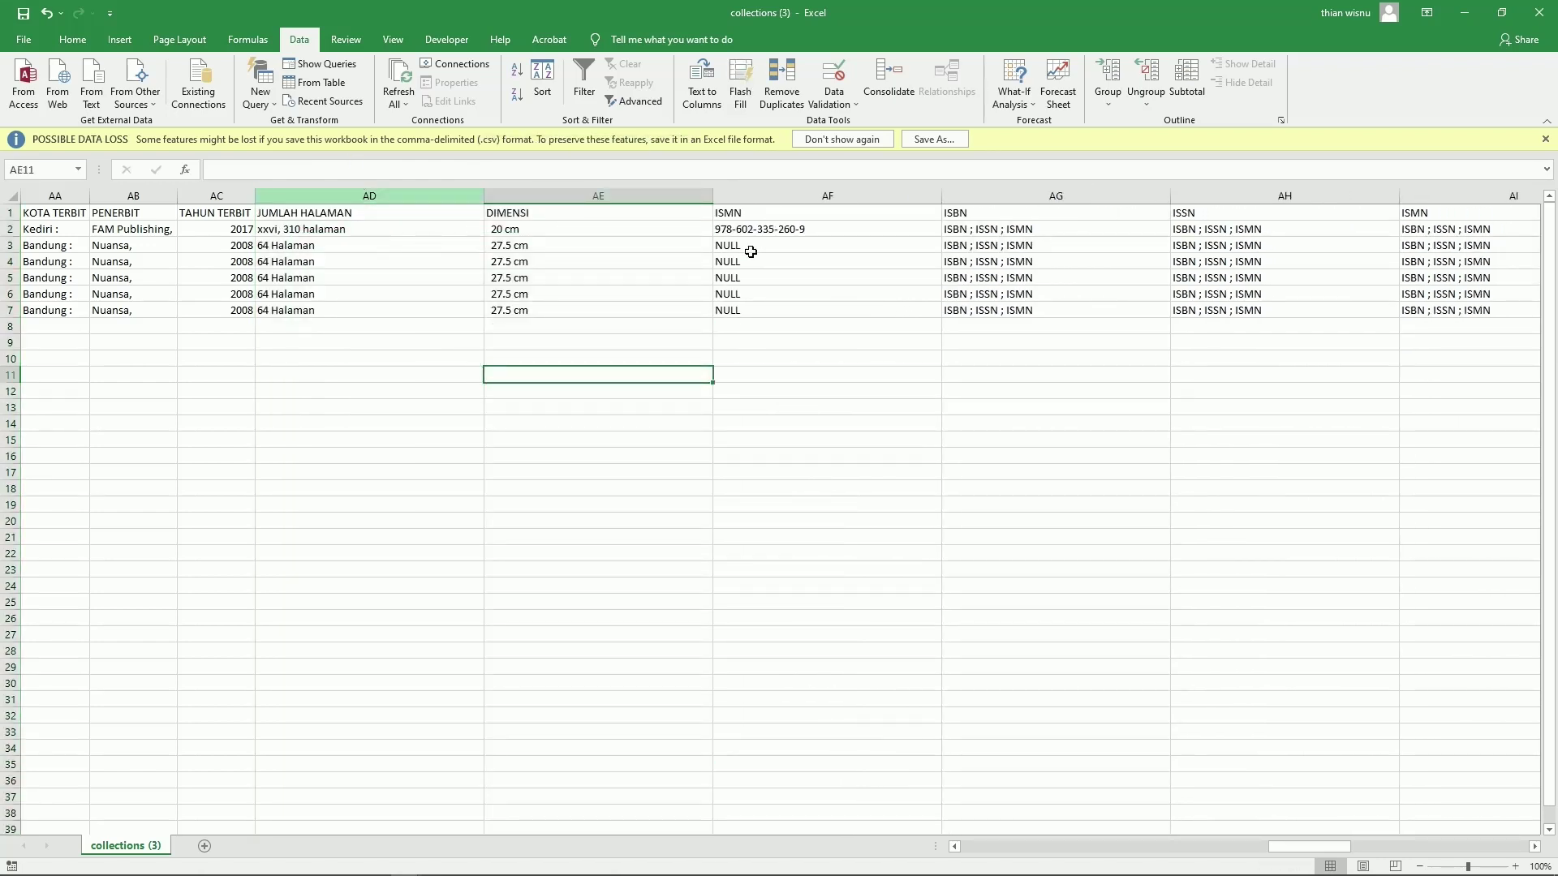
left_click(786, 423)
left_click(798, 230)
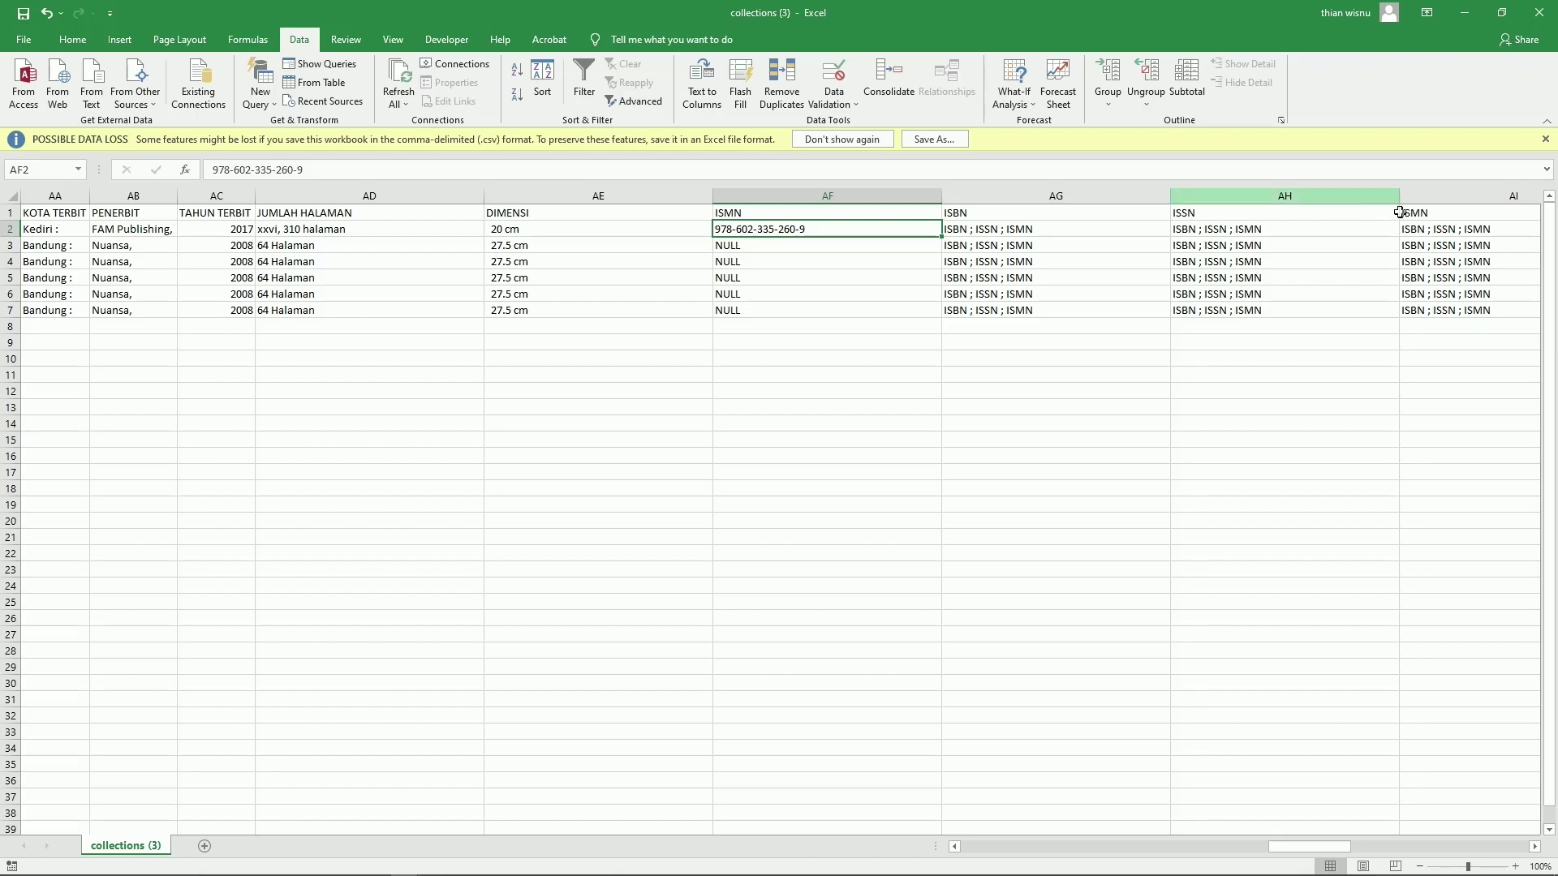
left_click(773, 213)
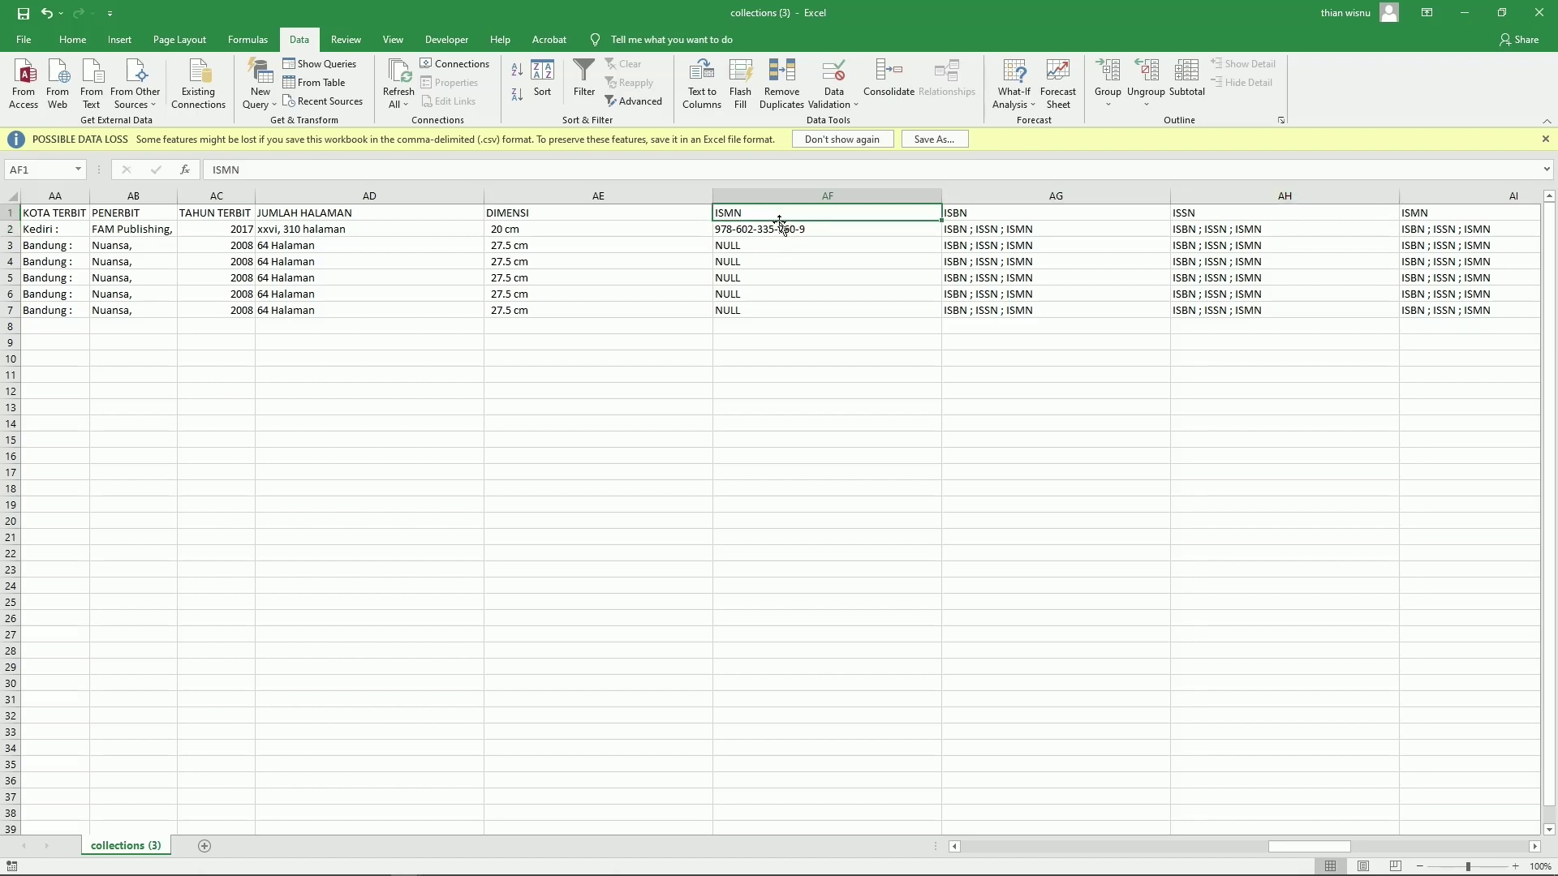
left_click_drag(778, 230, 787, 488)
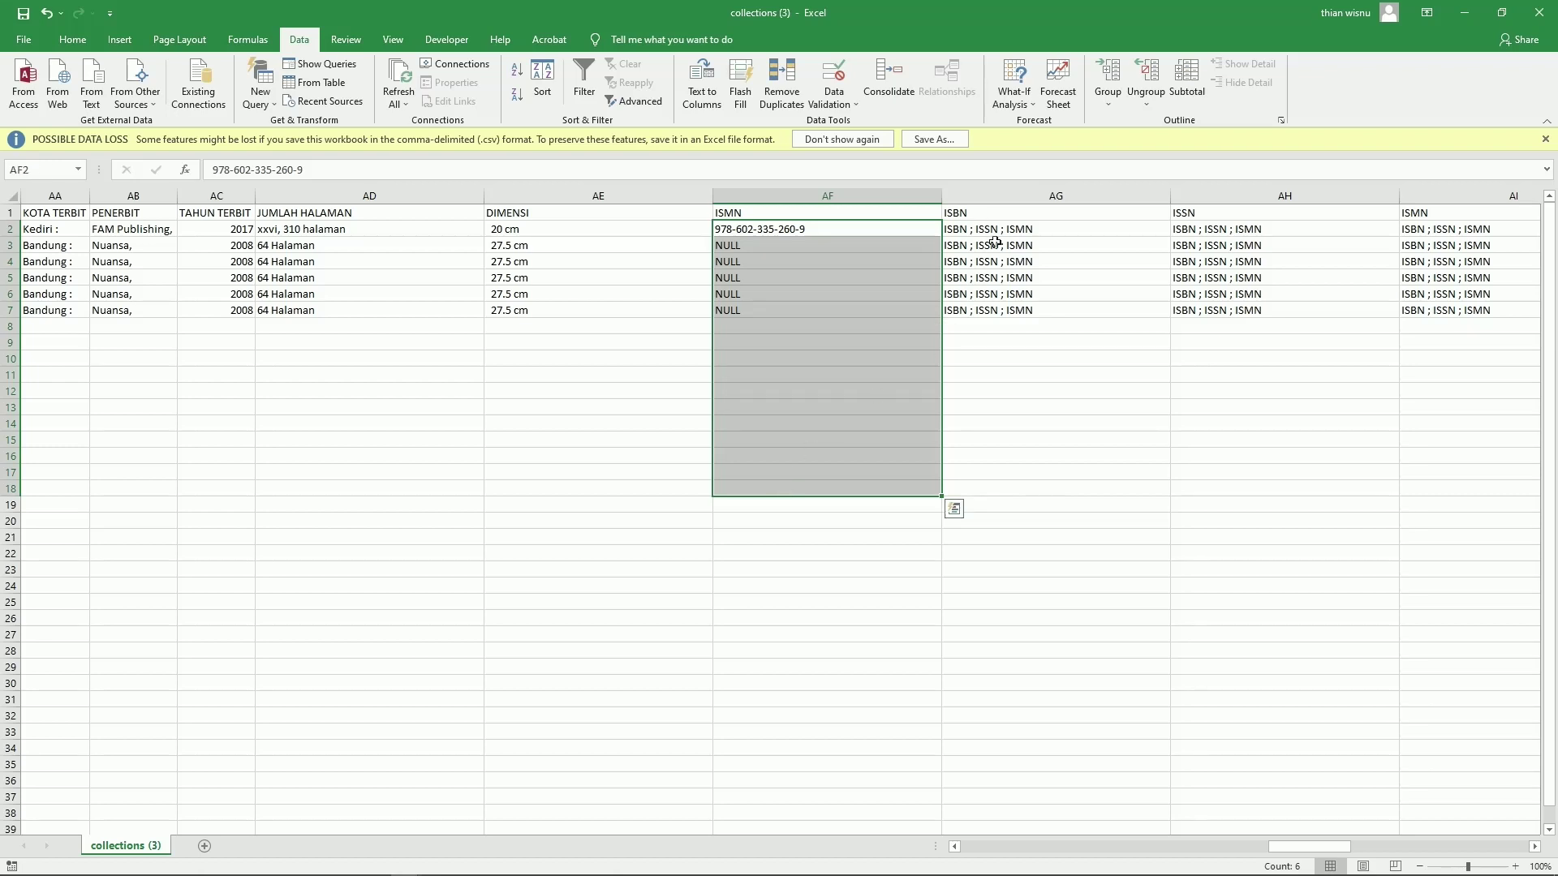
left_click(923, 290)
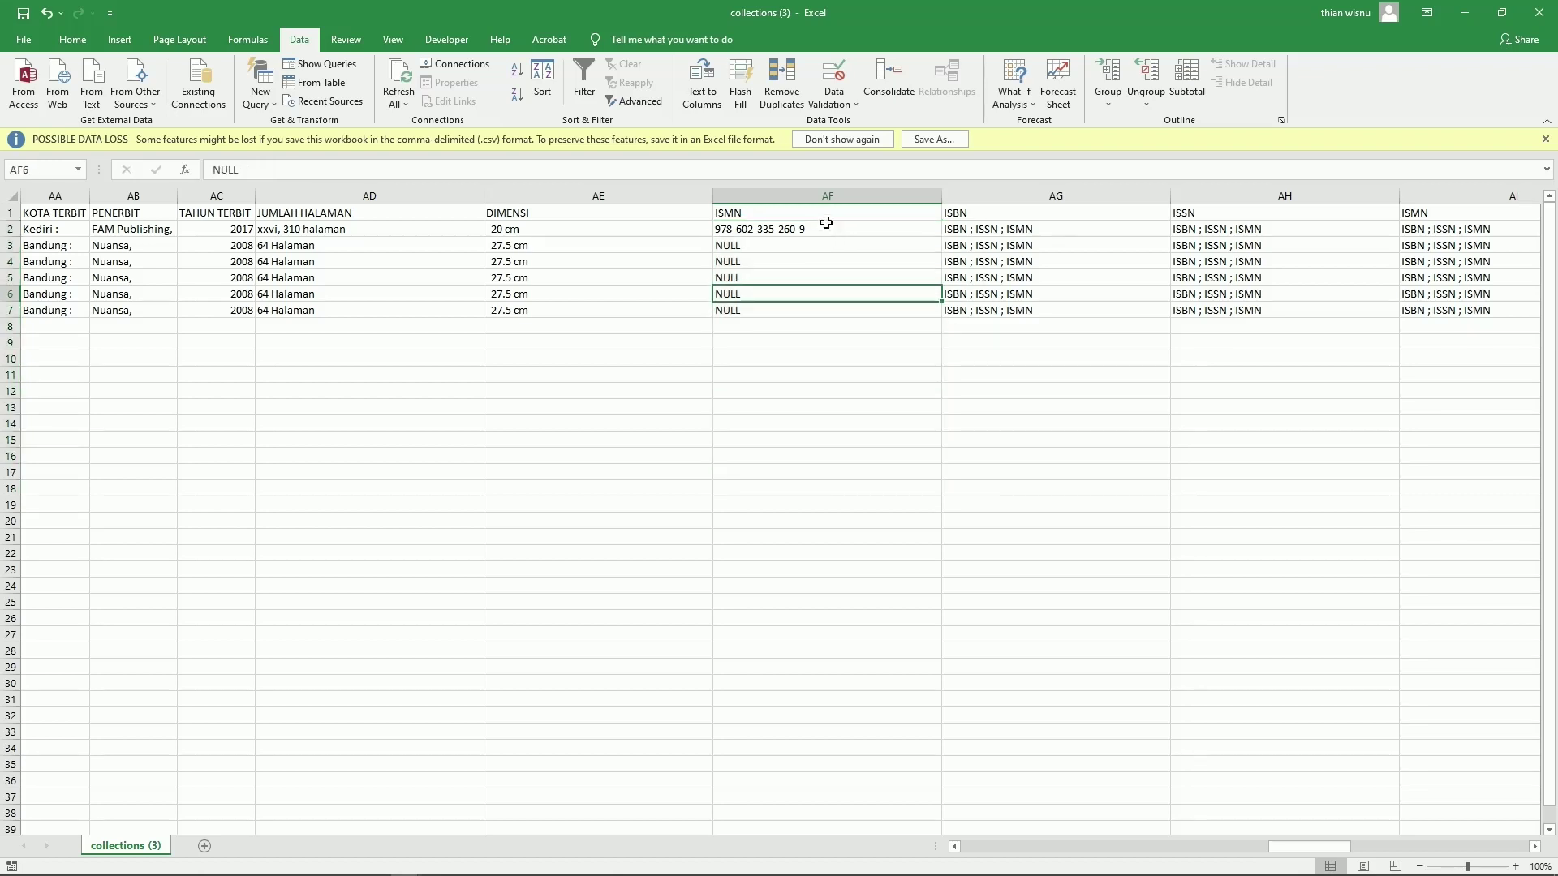
left_click_drag(826, 230, 830, 306)
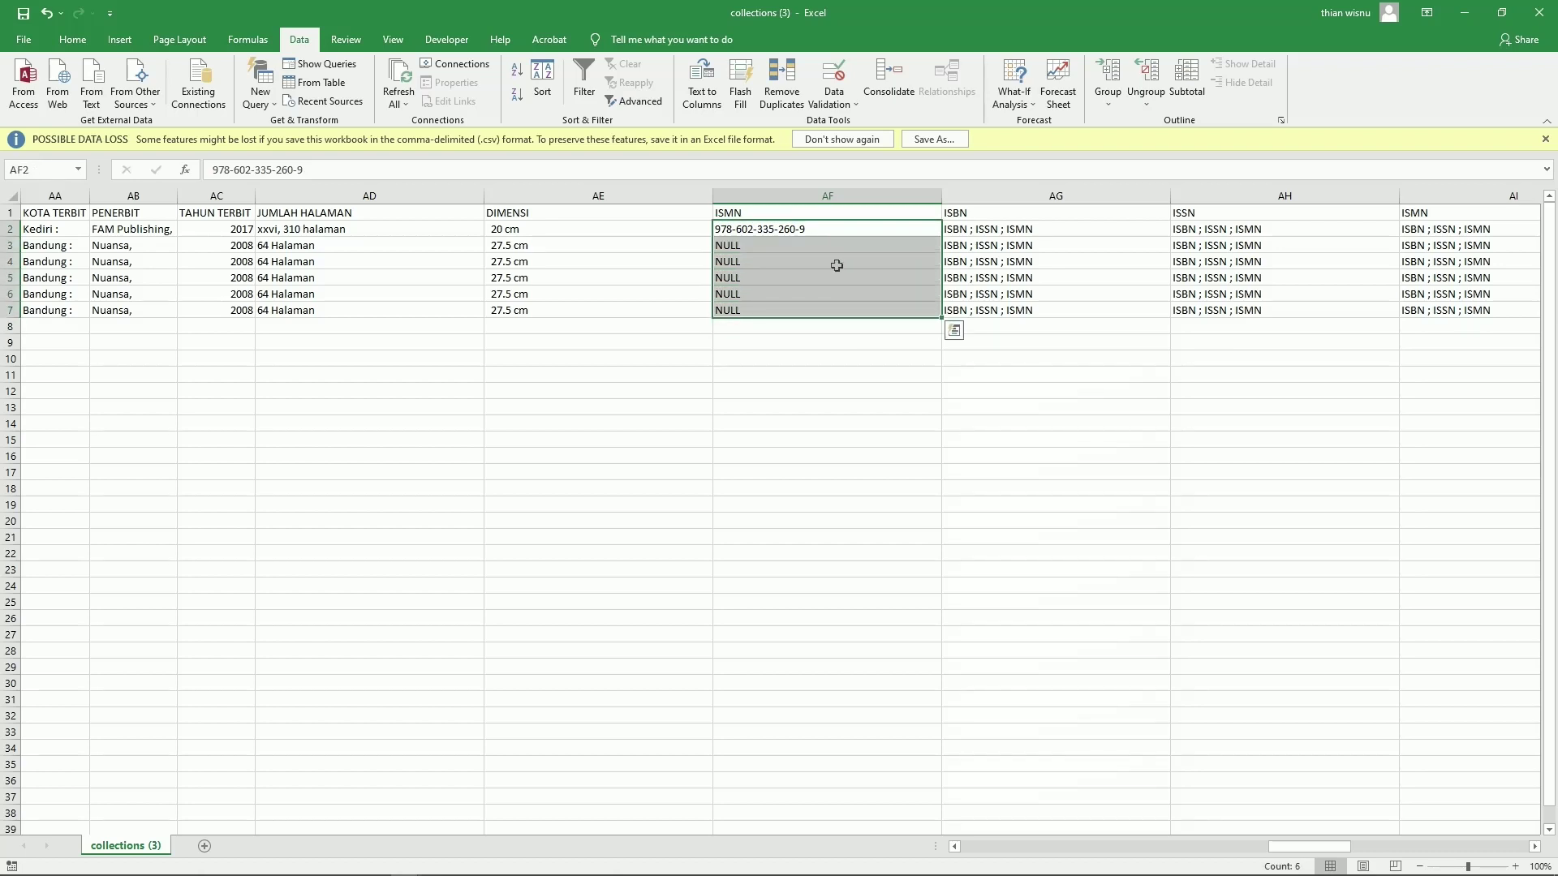
left_click(974, 254)
left_click(1231, 244)
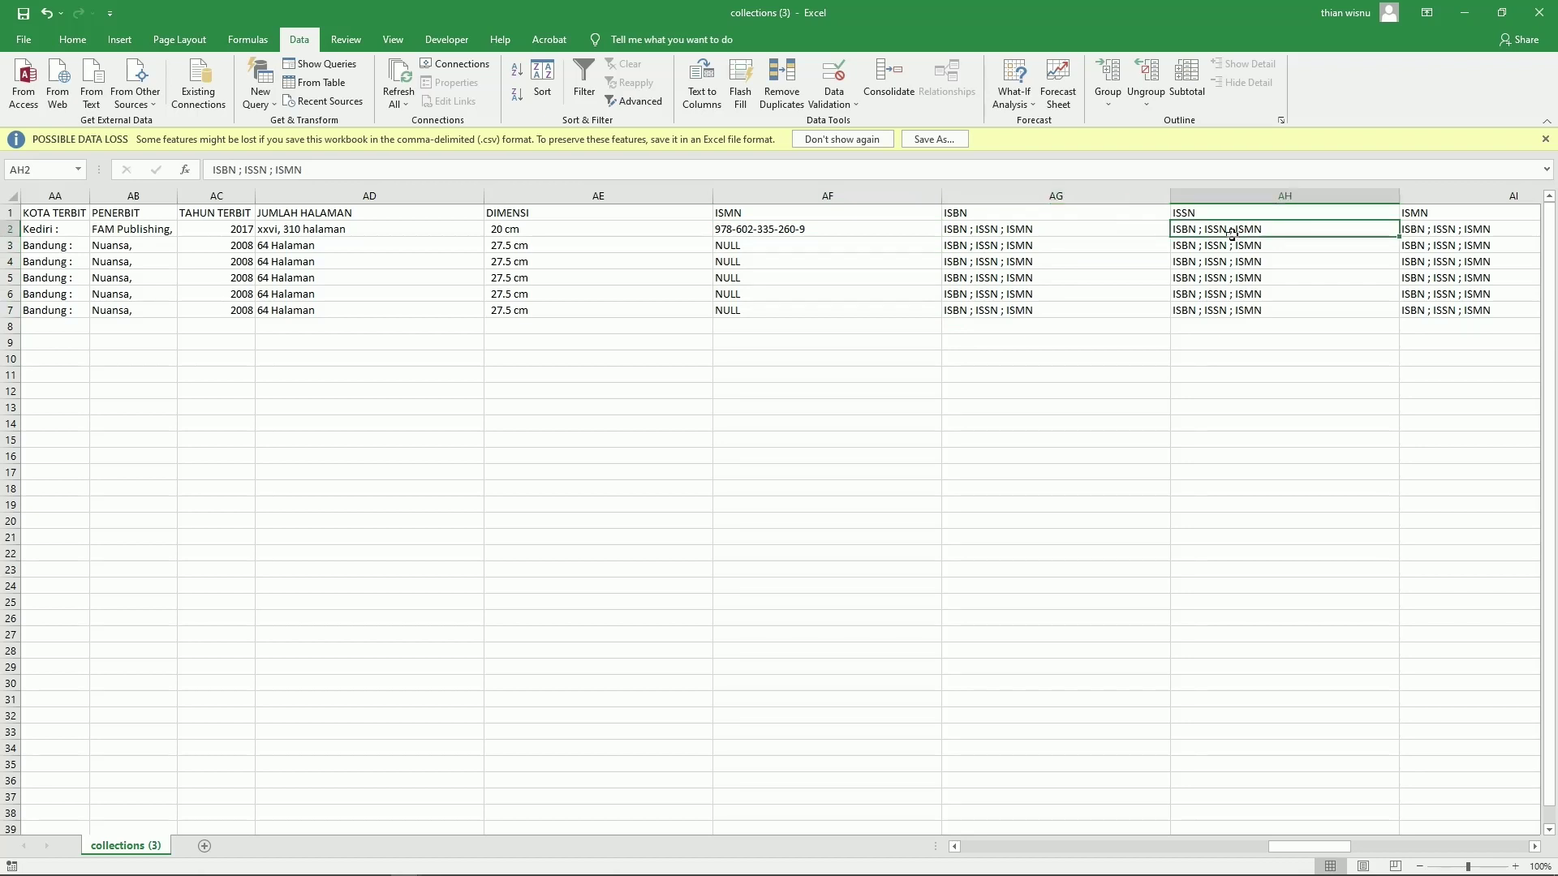
left_click(1434, 248)
left_click(820, 252)
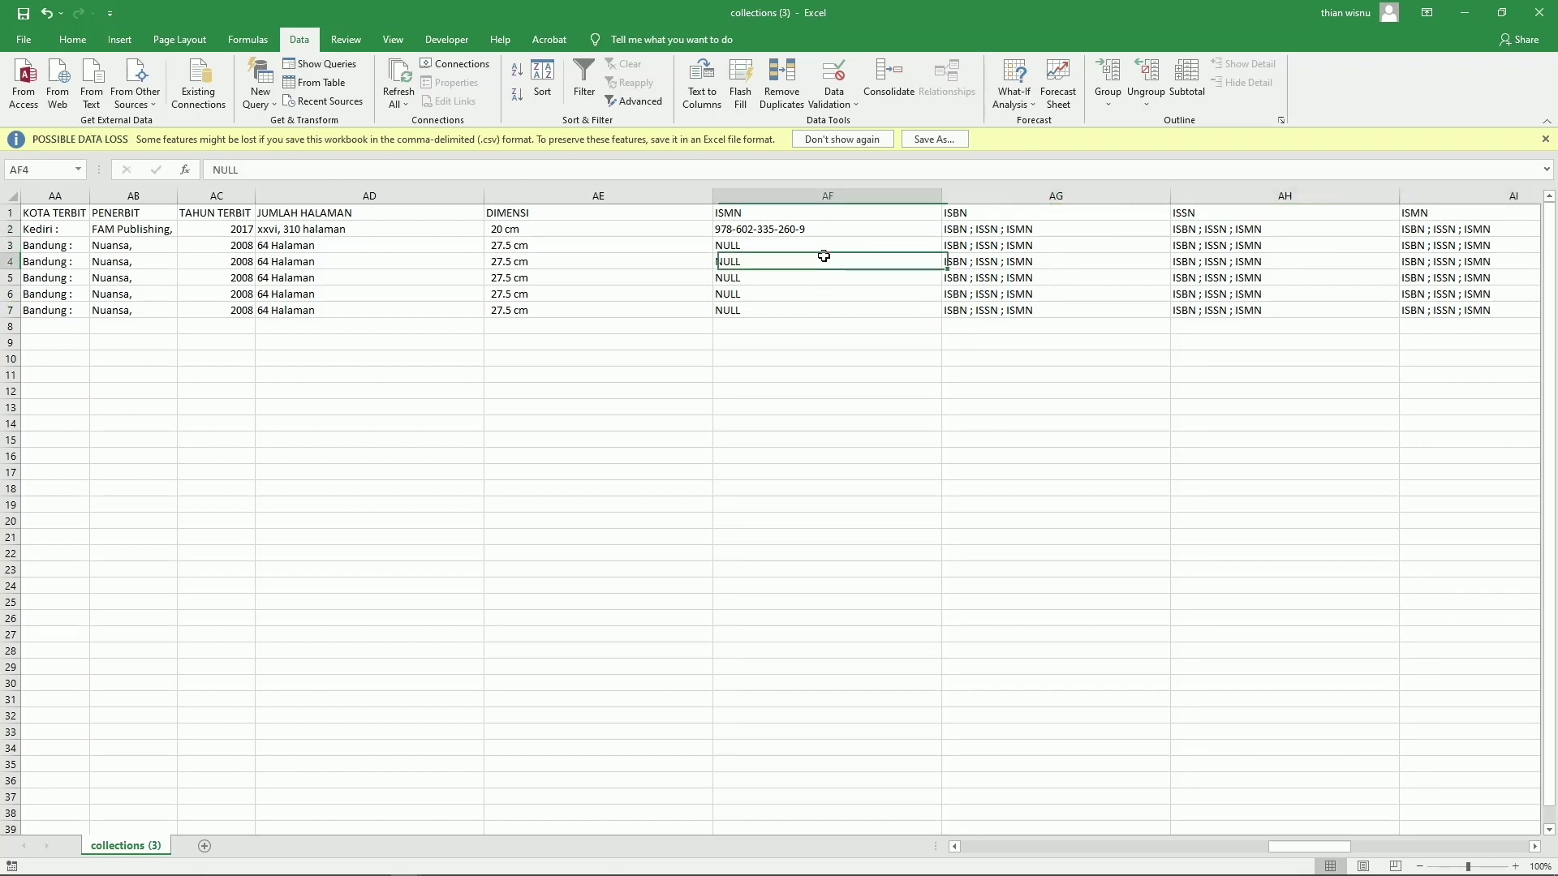
left_click_drag(806, 230, 804, 307)
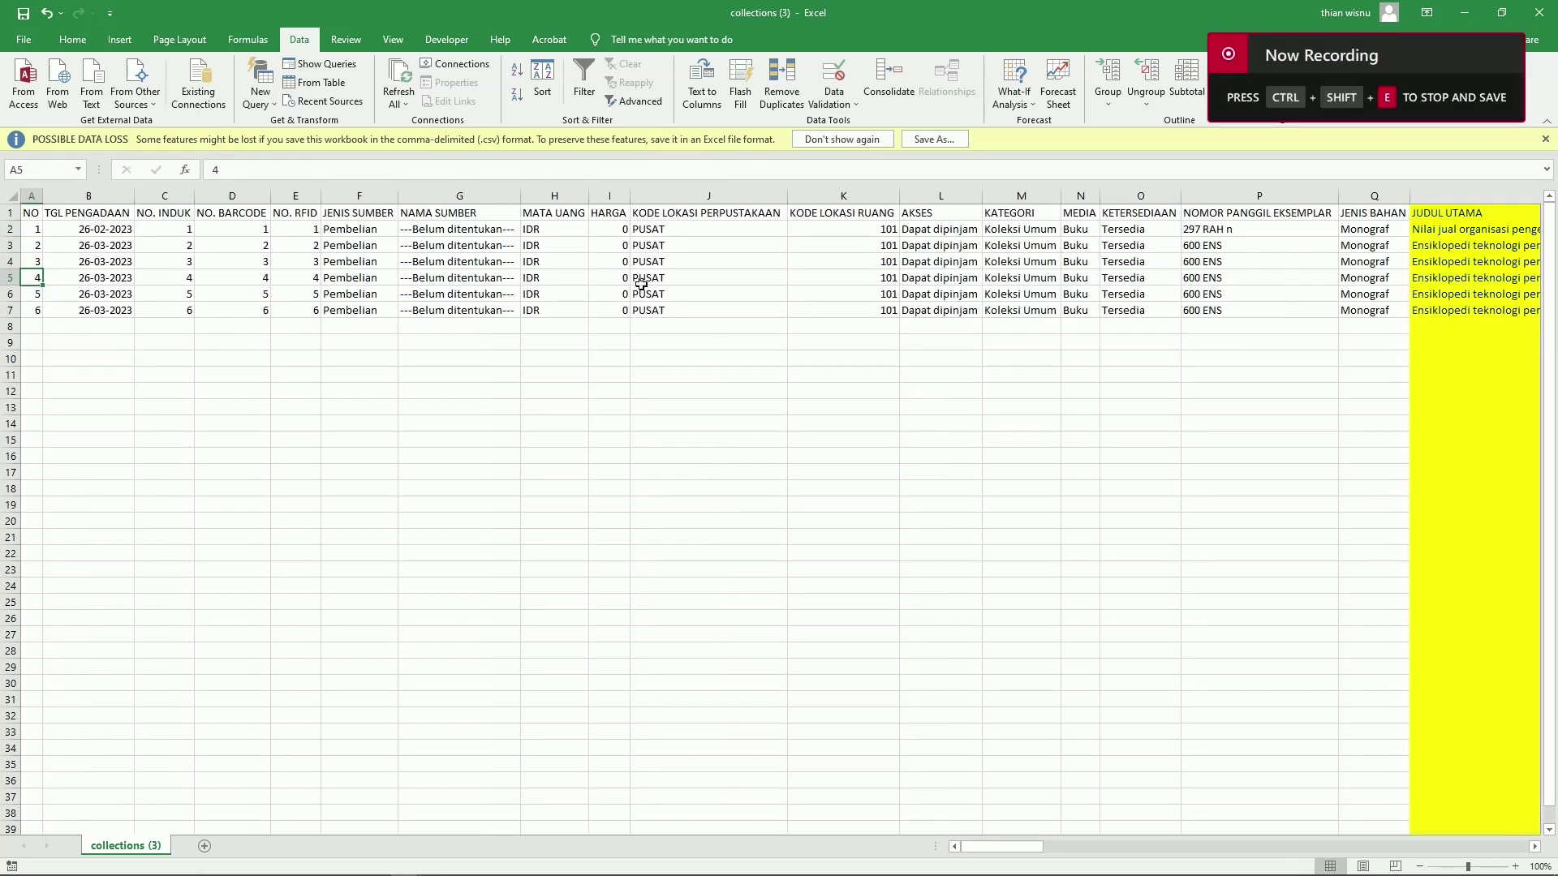